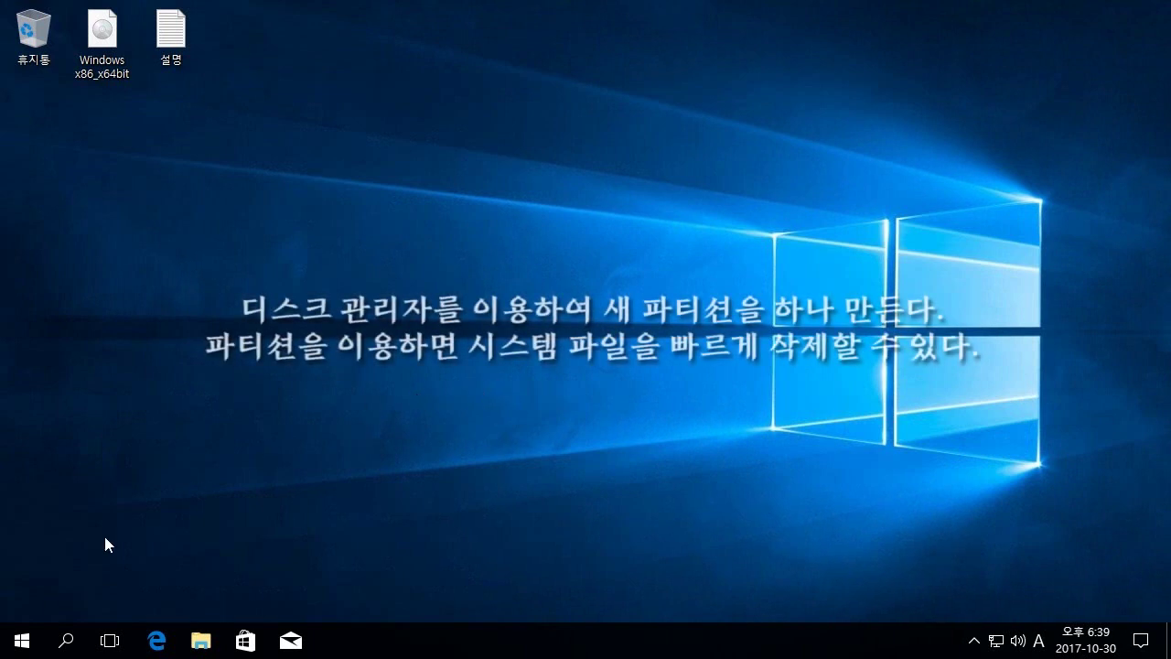
Open Disk Management and shrink the C: volume by 21449 MB
right_click(21, 640)
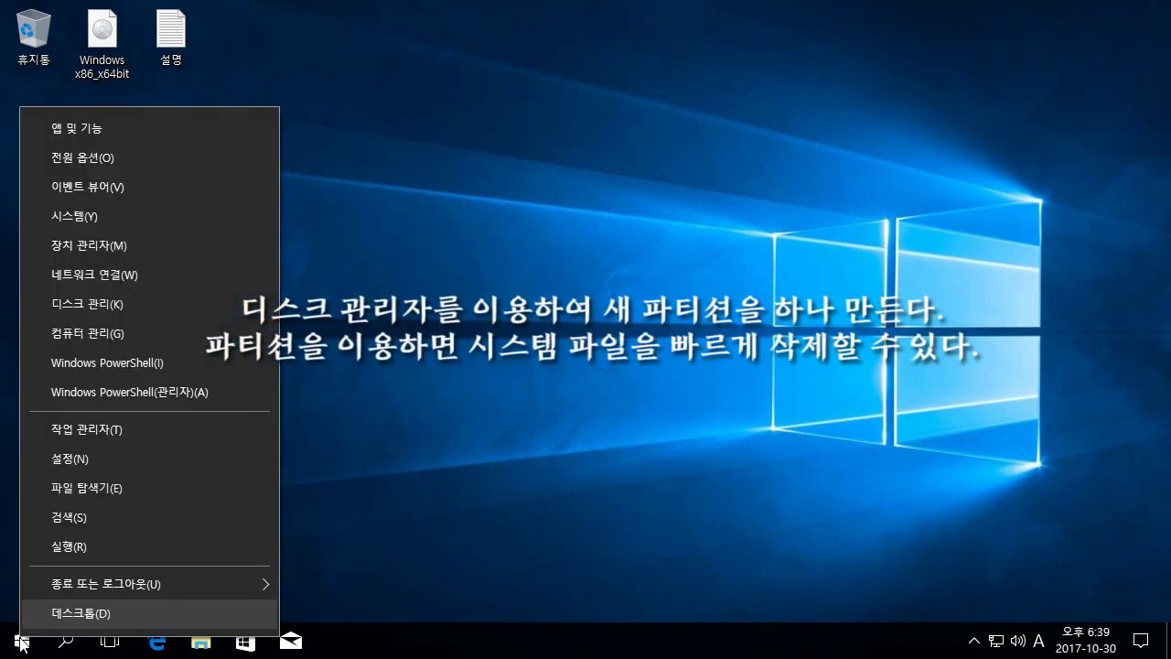
left_click(149, 302)
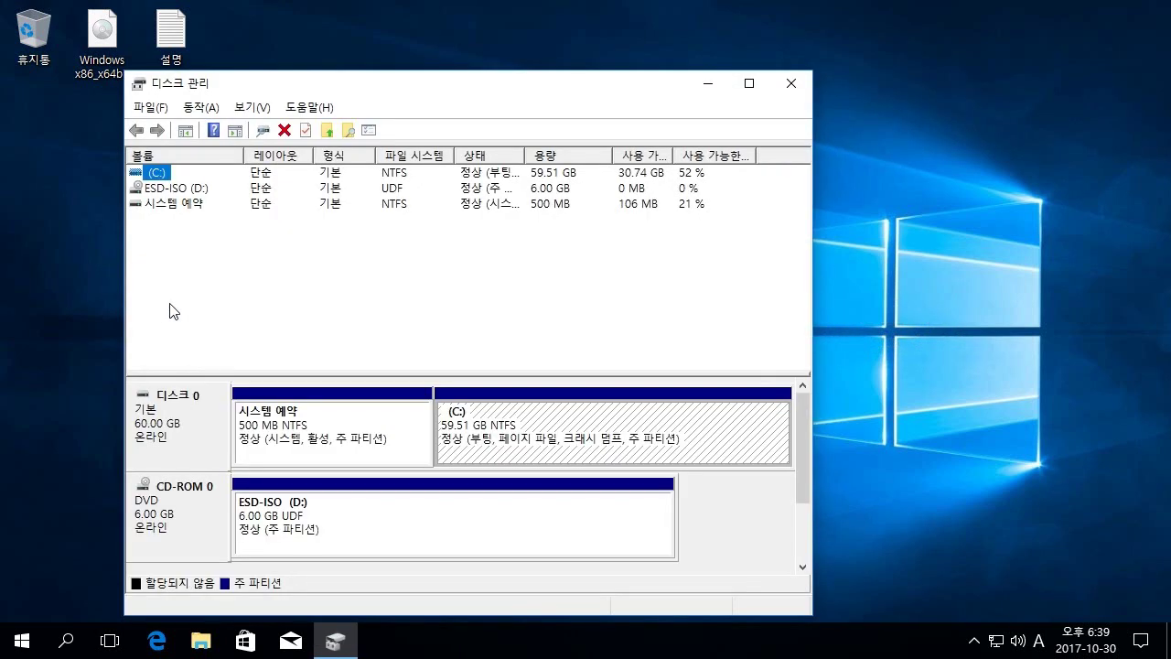
left_click(554, 432)
right_click(564, 433)
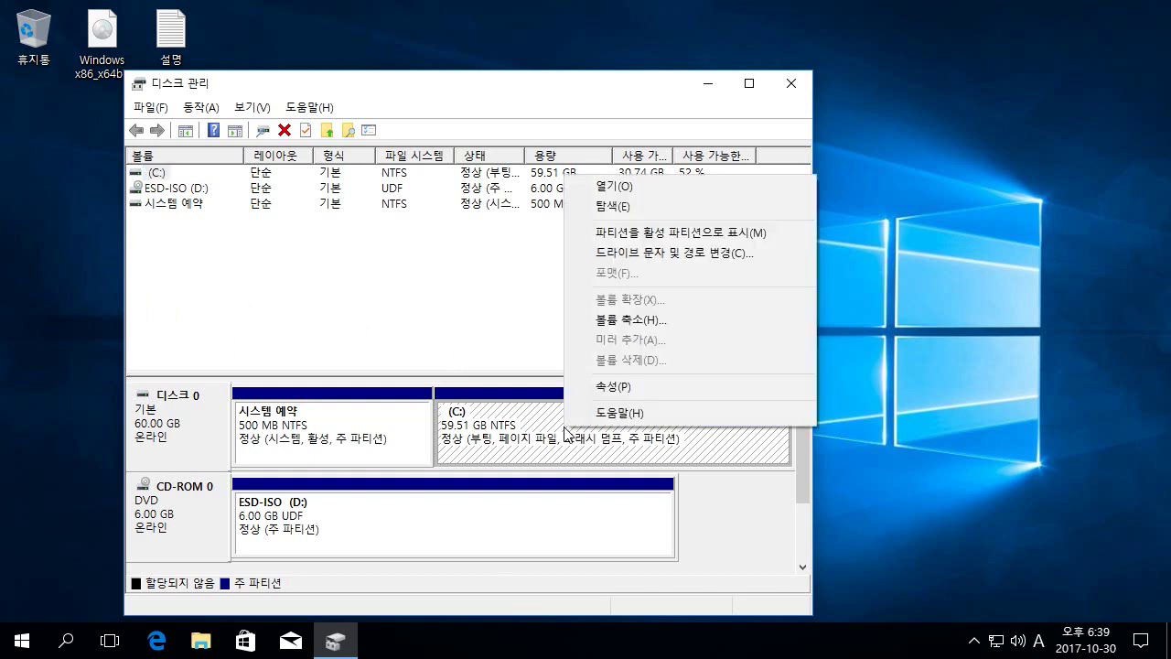
left_click(670, 325)
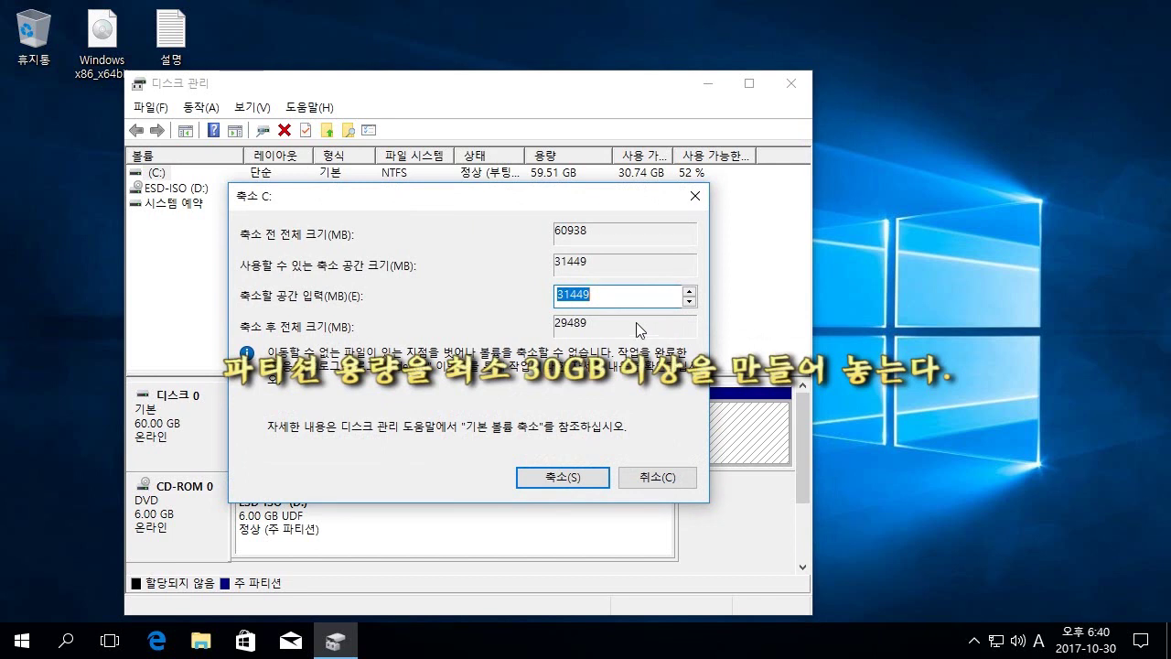
left_click(569, 295)
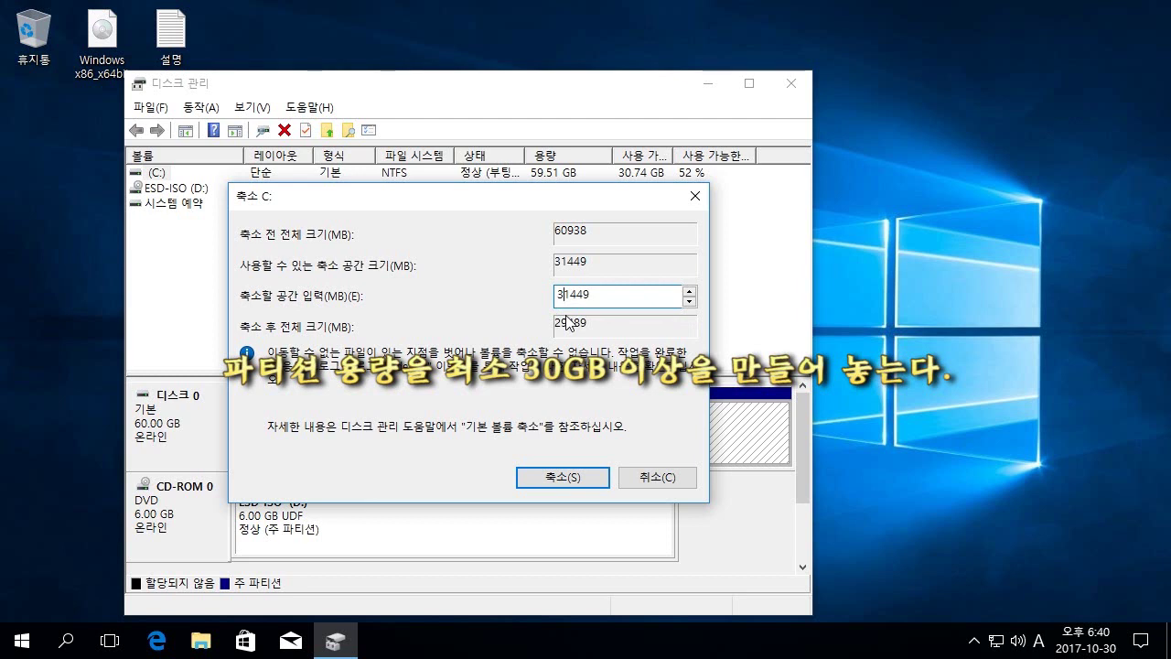
key("BackSpace")
type("2")
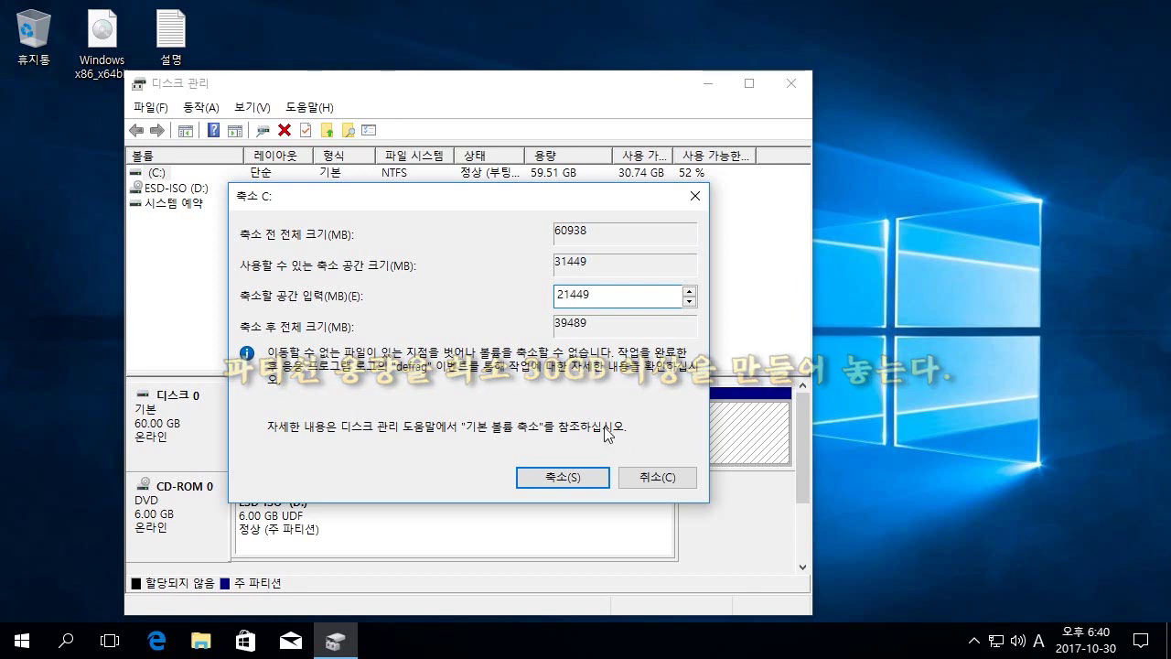
left_click(563, 477)
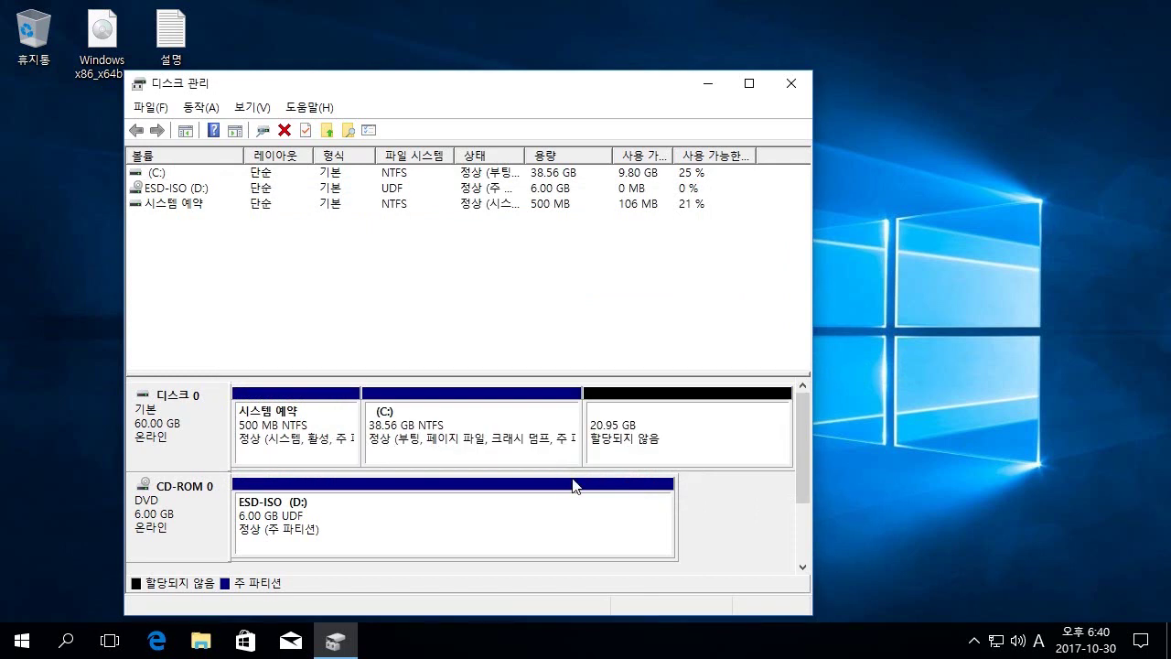
Start a new simple volume in the unallocated space of disk 0, accepting the 21448 MB size and drive letter E
left_click(671, 437)
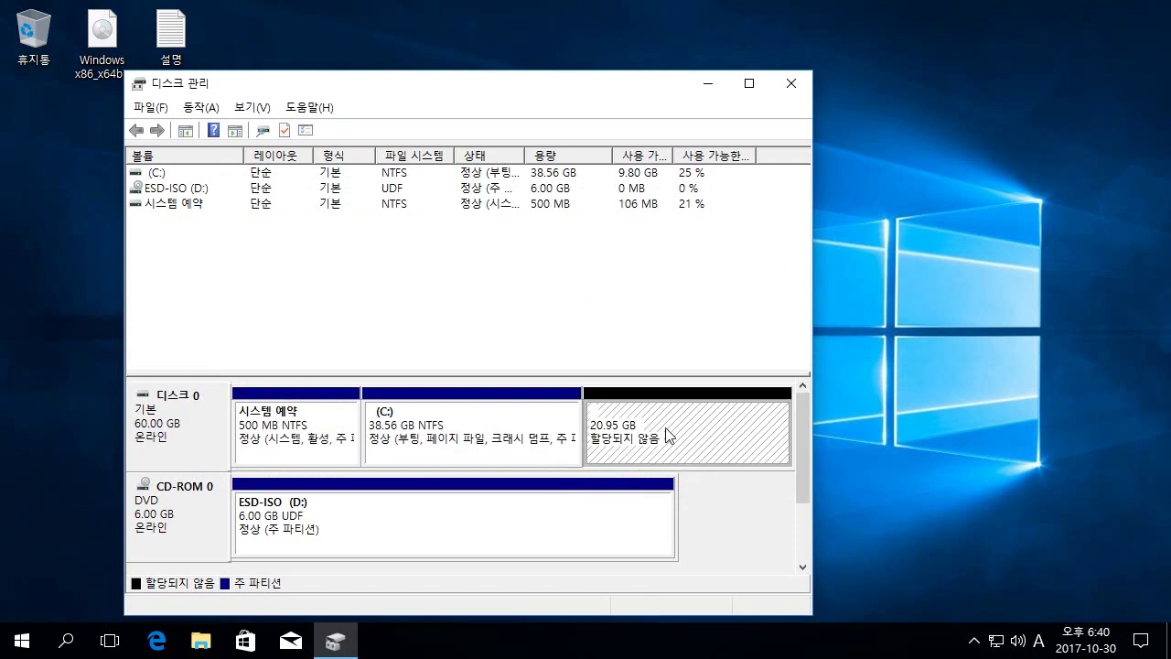
right_click(666, 433)
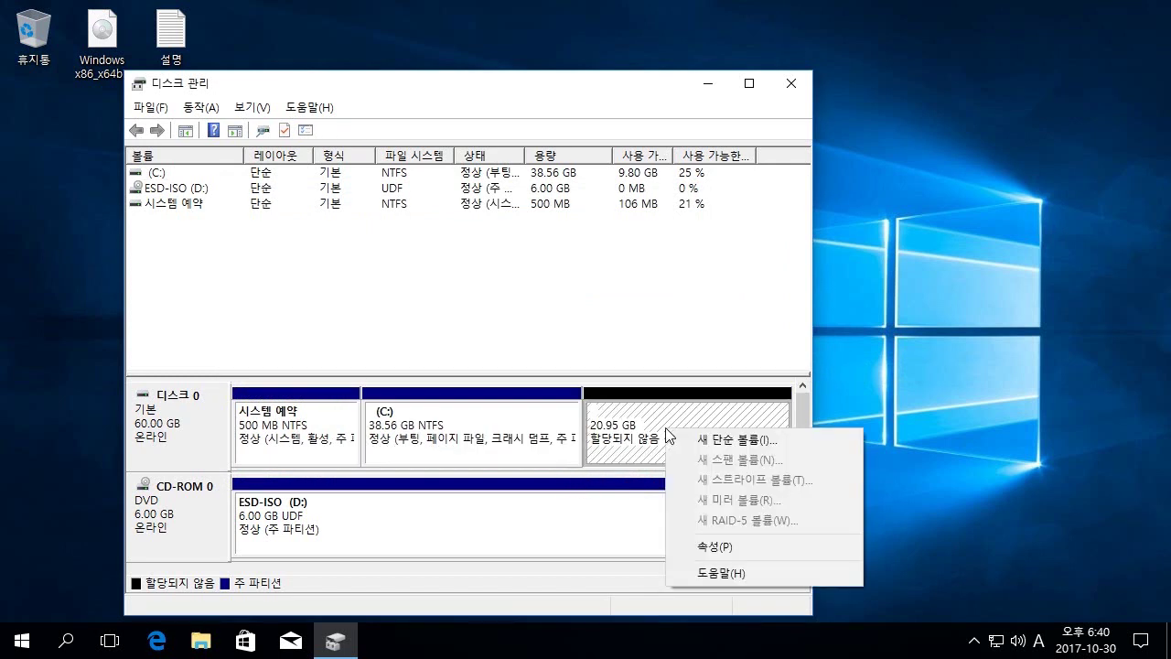
left_click(761, 439)
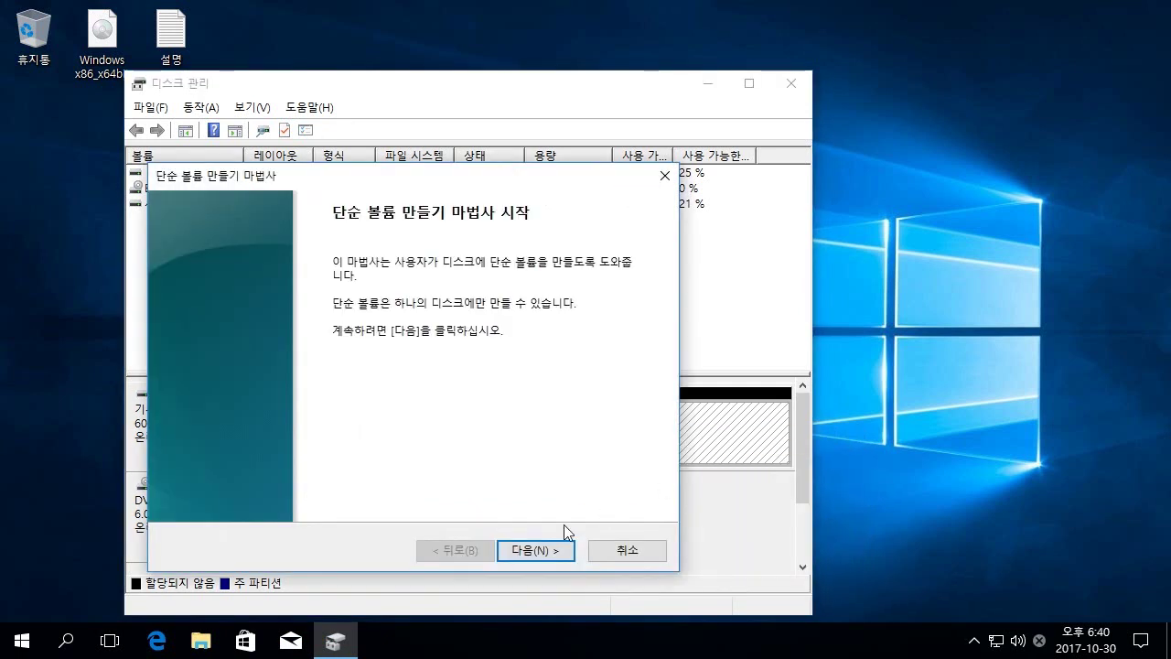
left_click(543, 553)
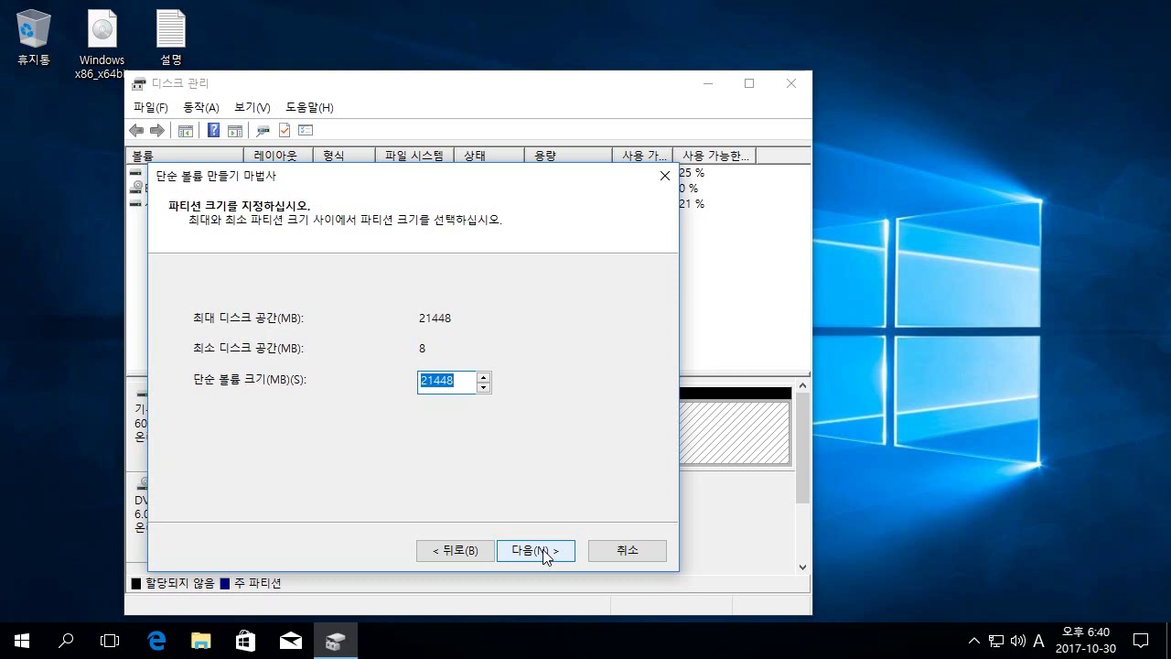
left_click(543, 551)
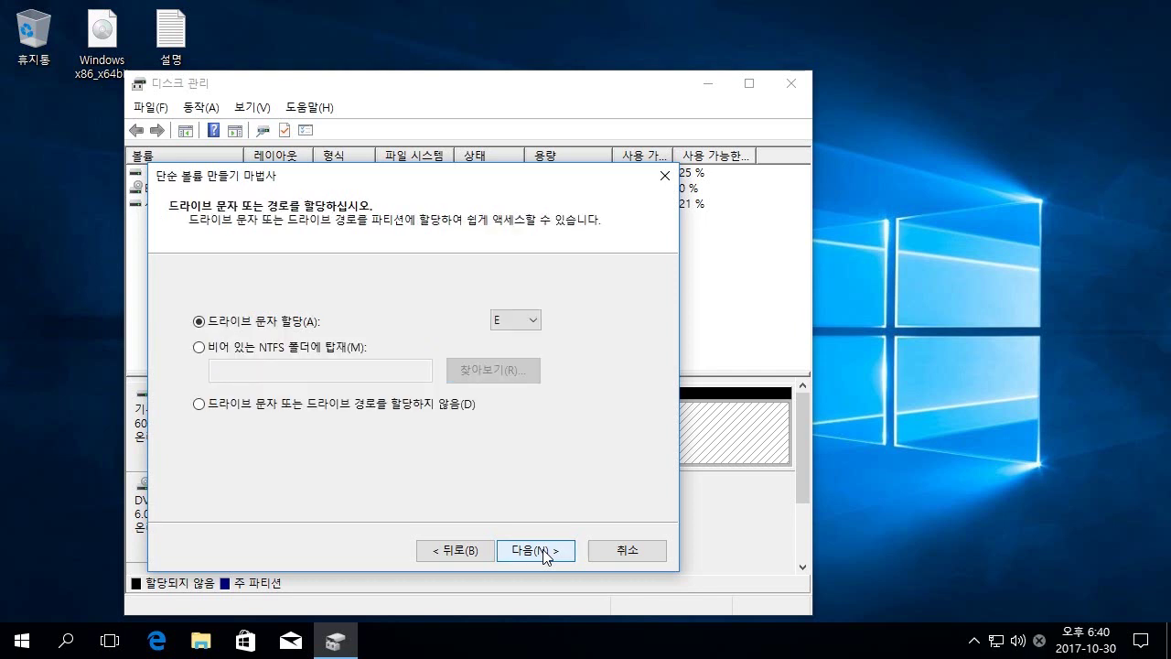
left_click(543, 552)
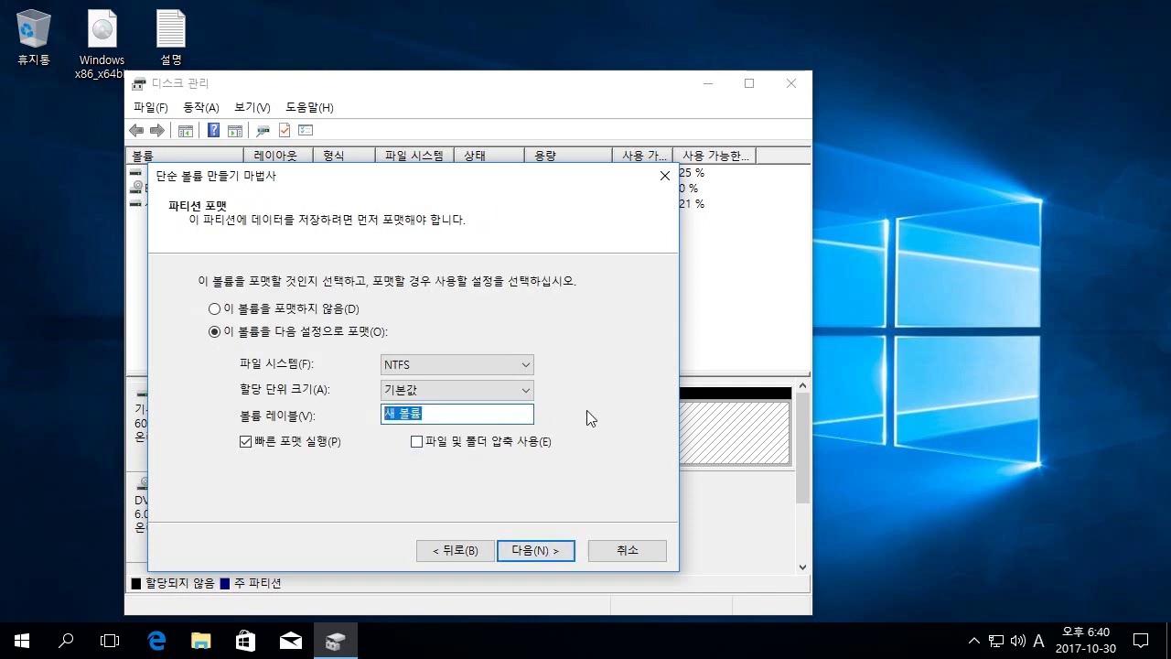
Open the 설명 text file on the desktop and copy the word MountDir from its Mount-Image example command
double_click(186, 26)
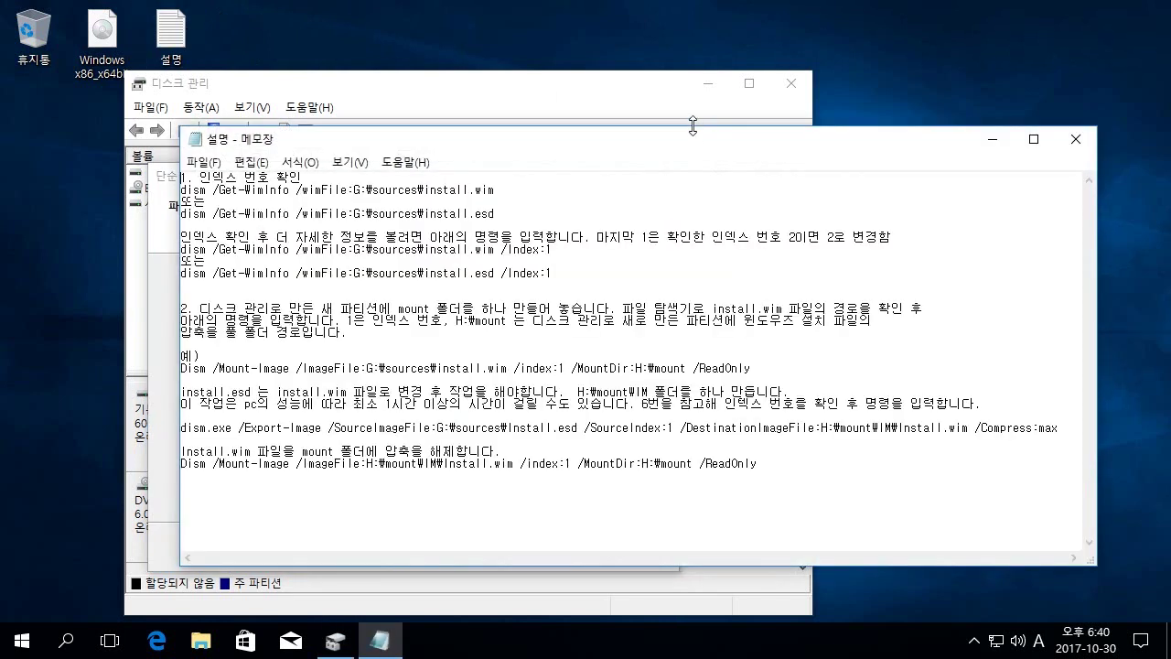
left_click_drag(696, 141, 739, 67)
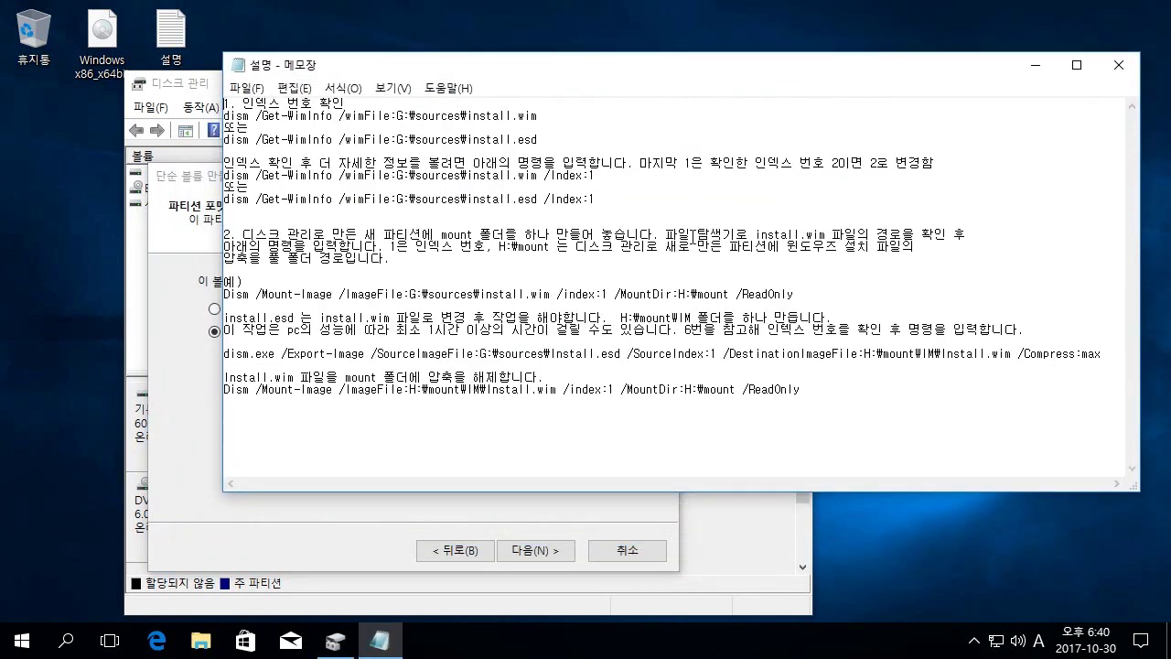
left_click_drag(673, 297, 624, 301)
right_click(642, 292)
left_click(682, 352)
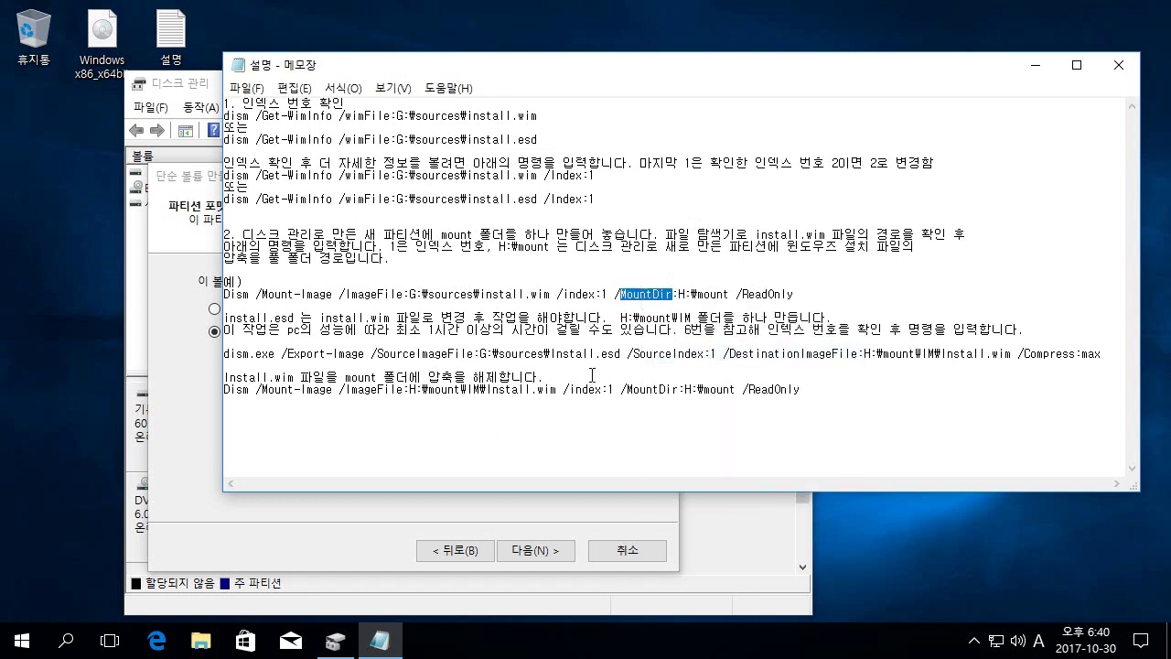
Paste MountDir as the new volume's label and finish creating it with an NTFS quick format
left_click(194, 404)
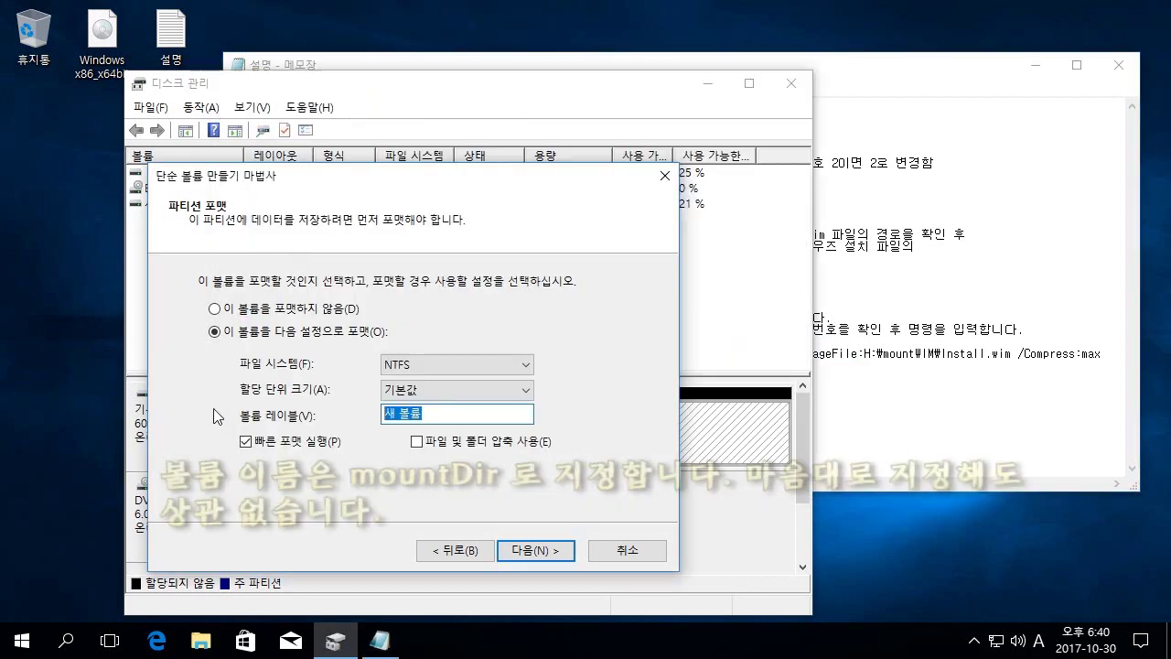
right_click(416, 415)
left_click(448, 486)
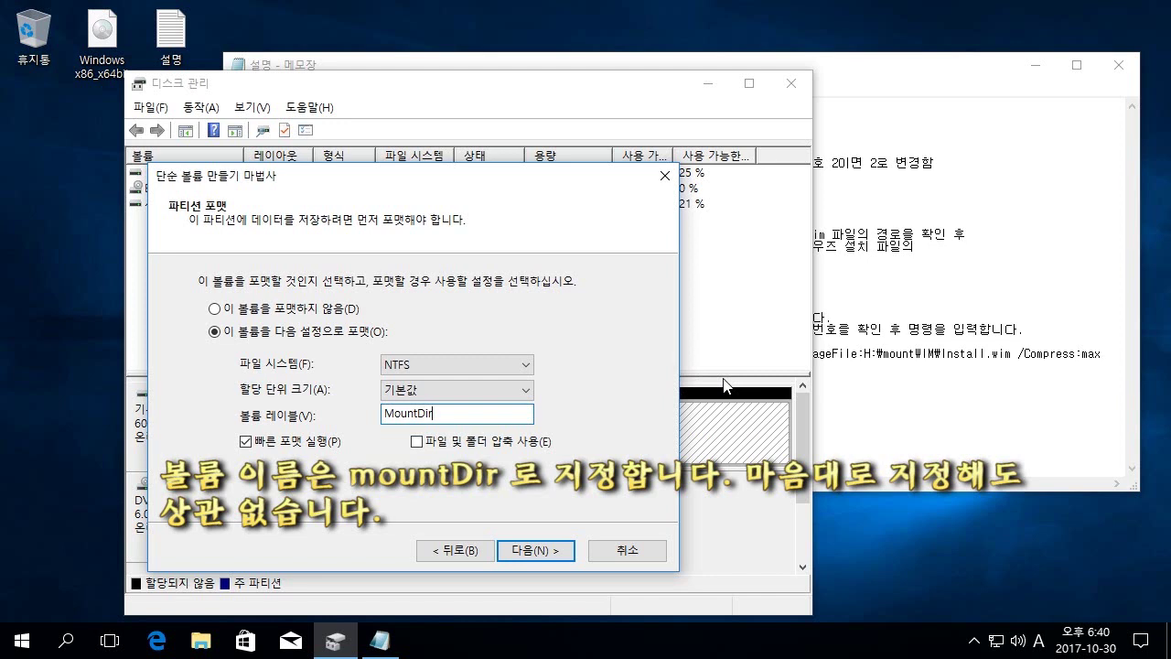
left_click(547, 552)
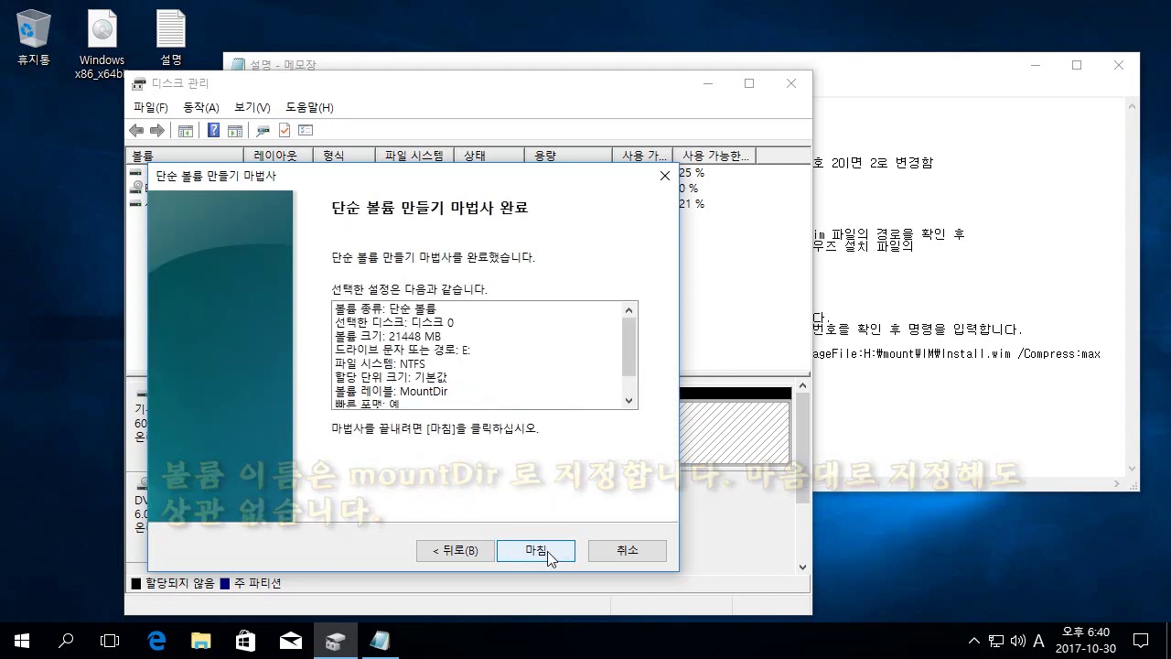
left_click(547, 551)
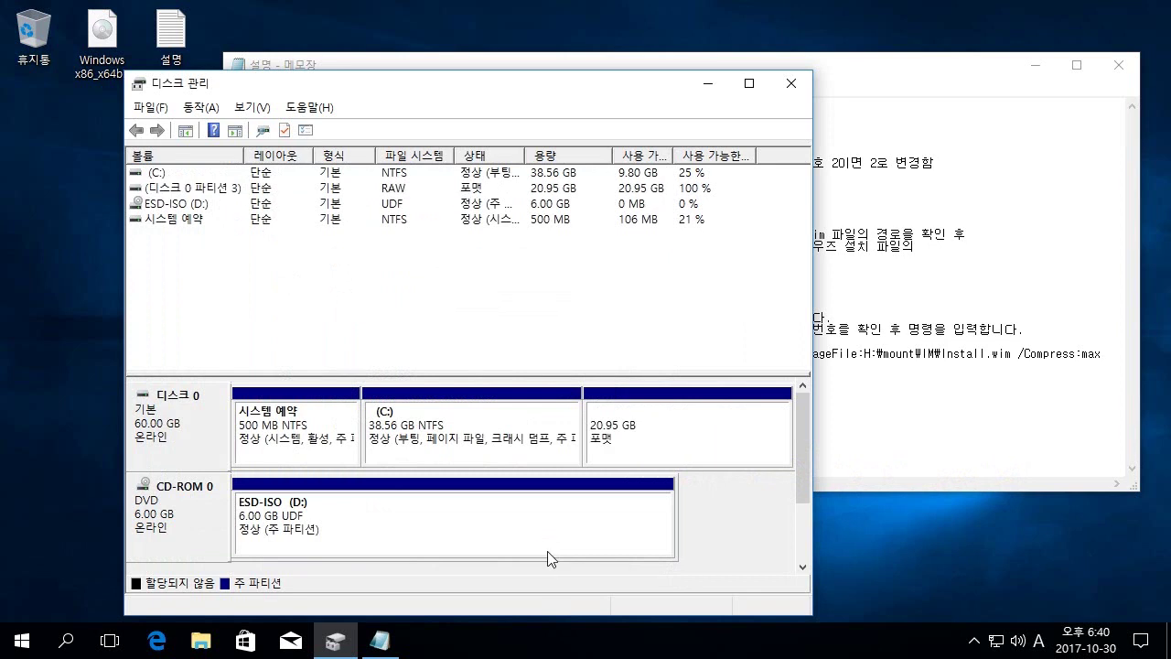
left_click(643, 443)
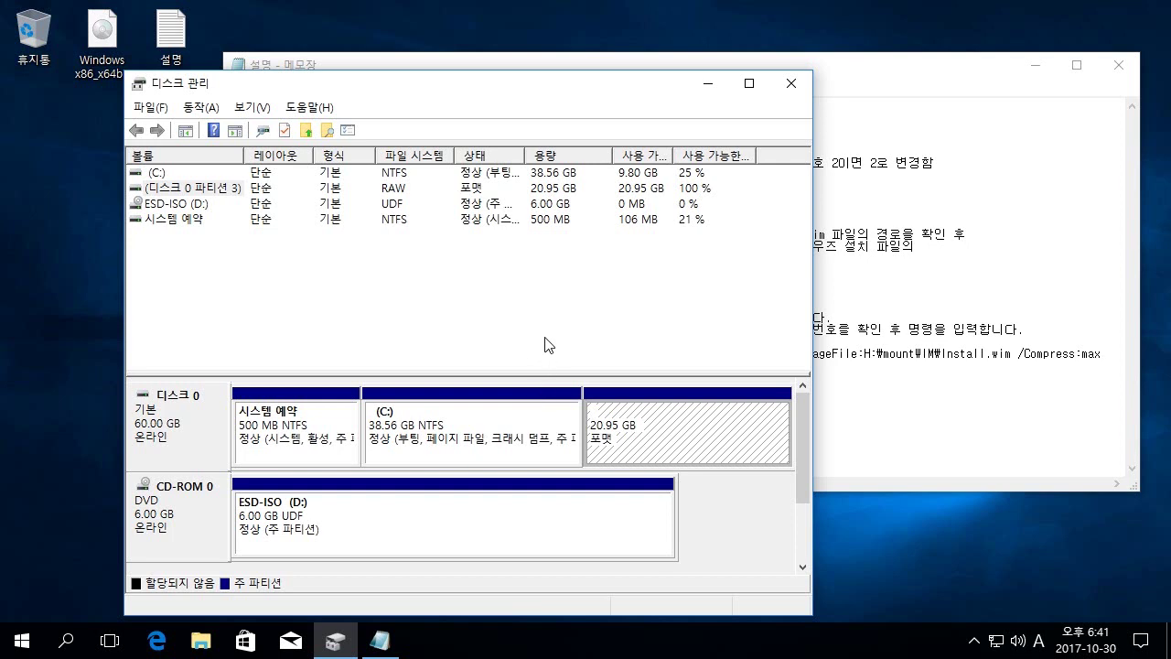
right_click(649, 433)
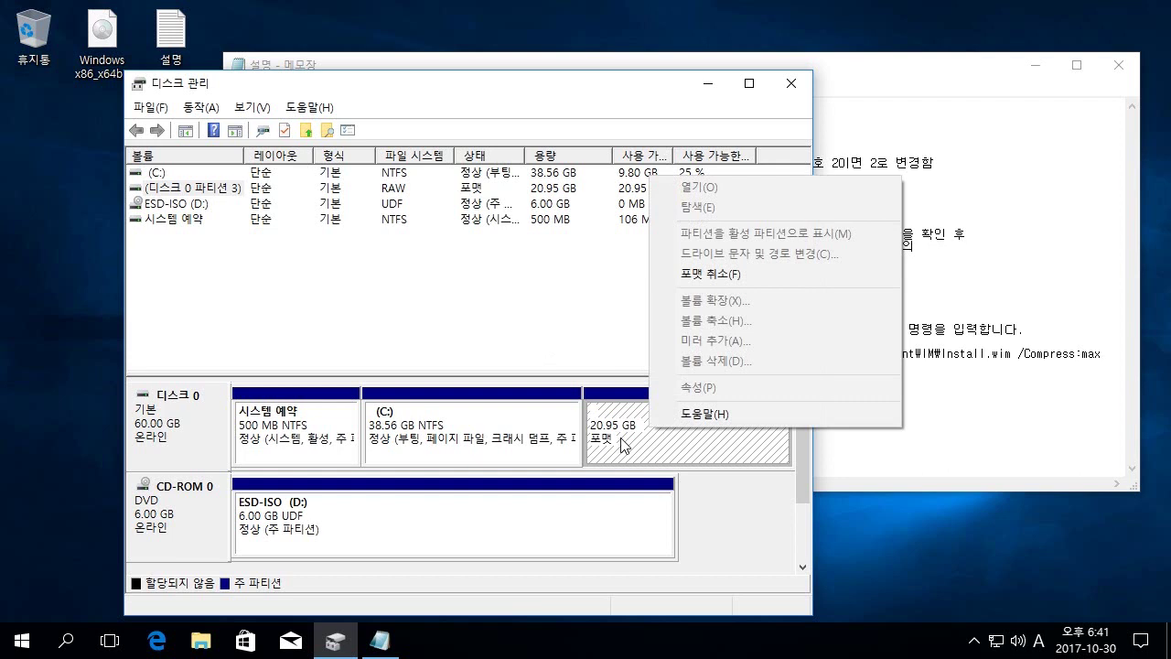
left_click(622, 446)
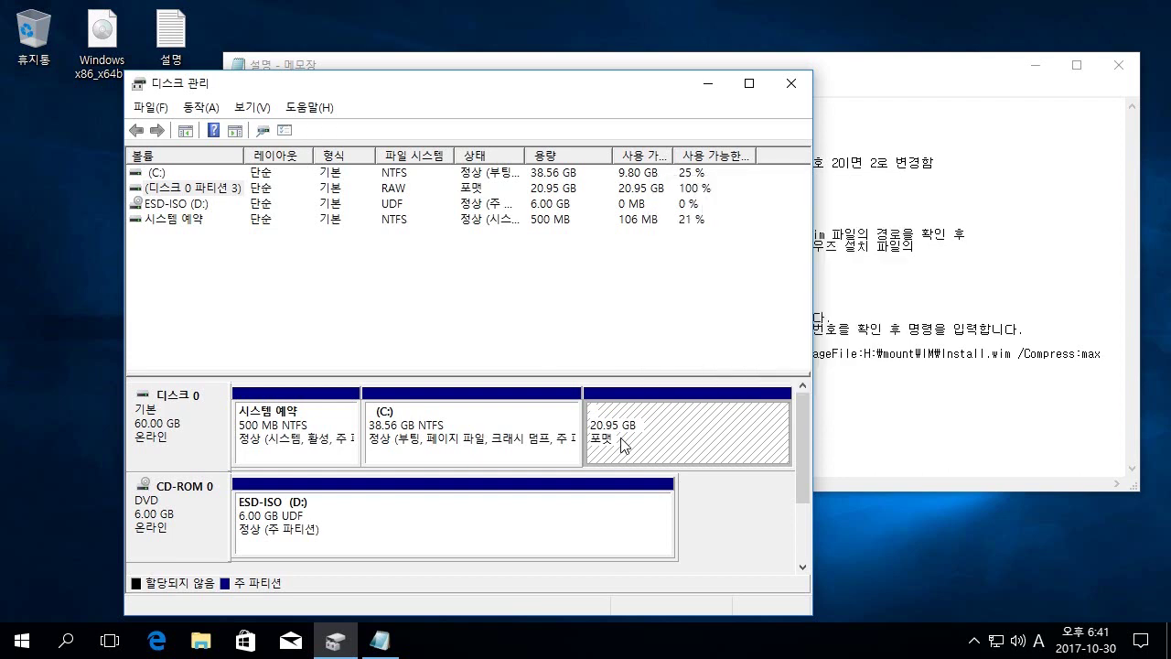
right_click(678, 441)
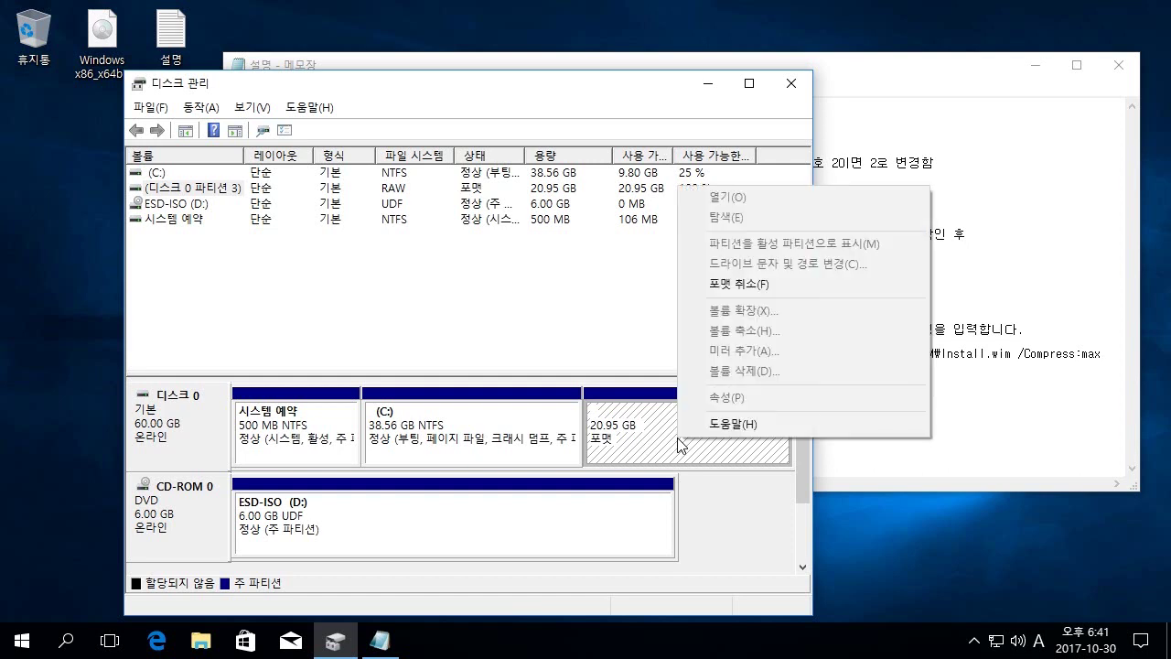
left_click(637, 446)
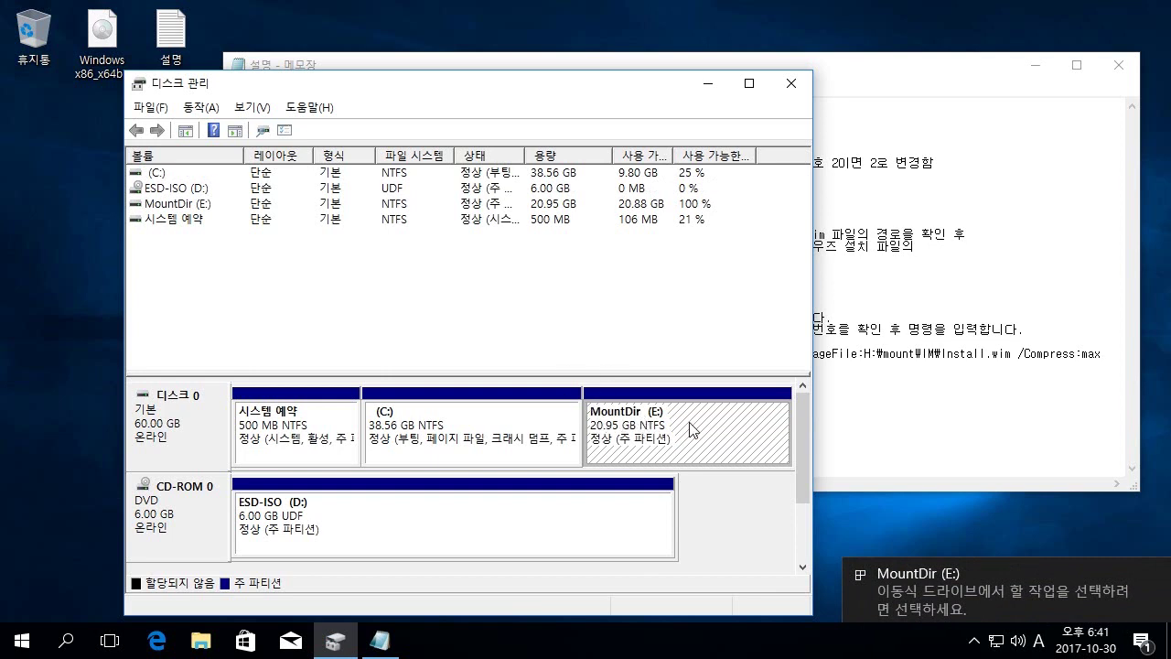
left_click(635, 298)
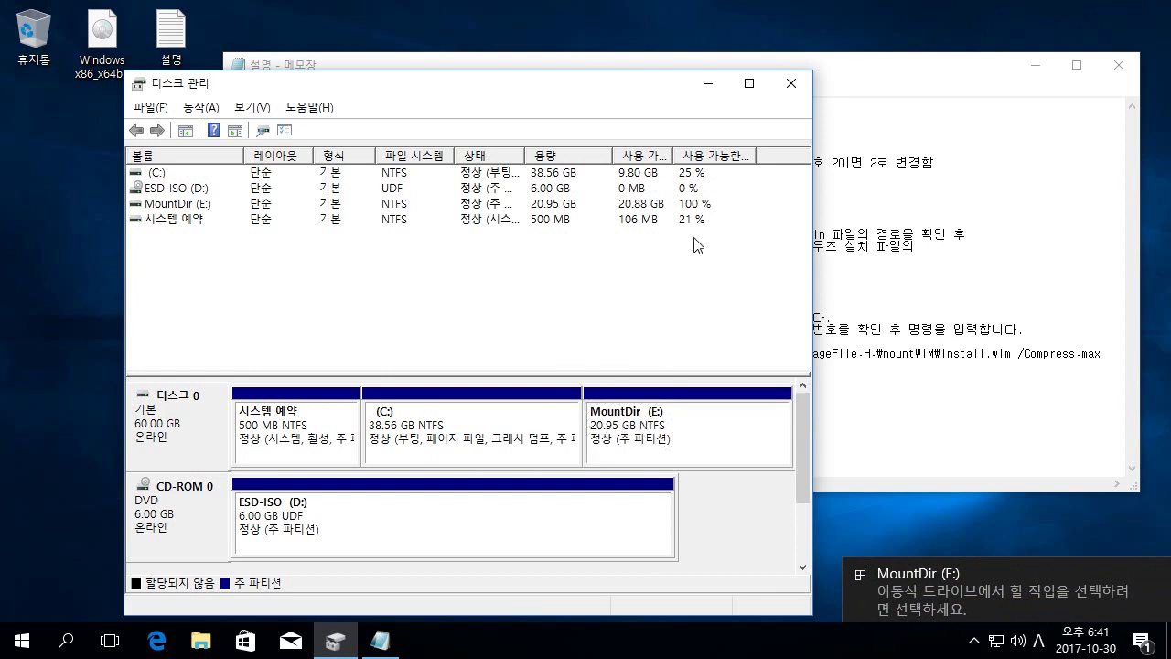
Minimize Disk Management and review the index number check section of the 설명 notes
left_click(707, 83)
left_click(567, 315)
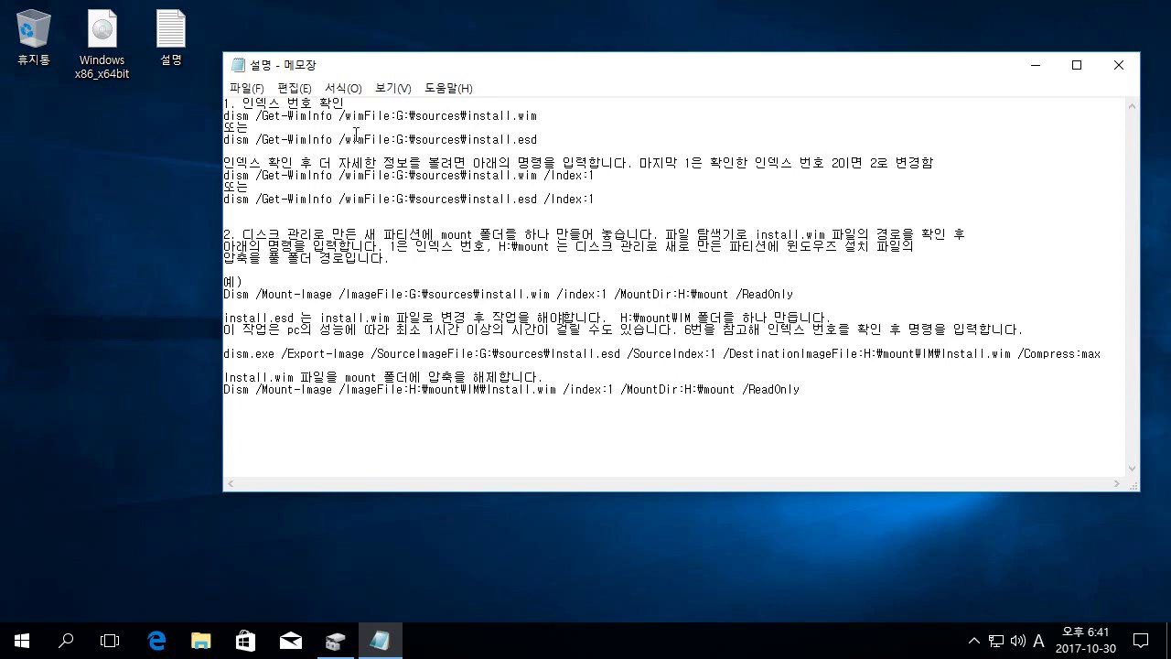
left_click_drag(351, 103, 243, 104)
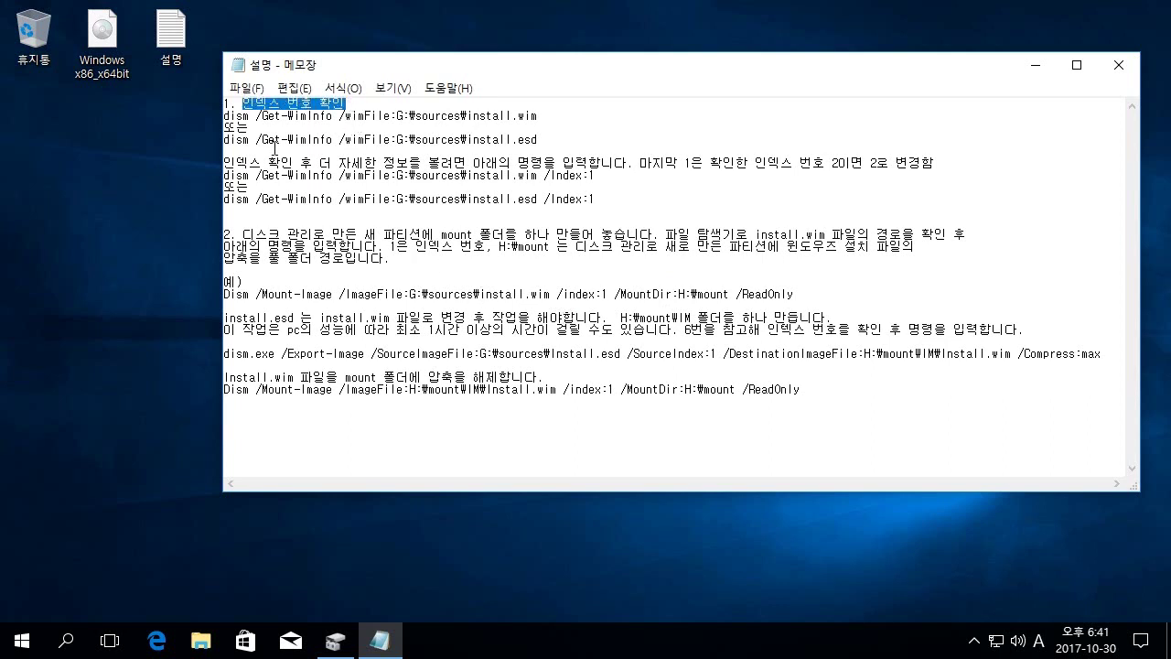
left_click(297, 212)
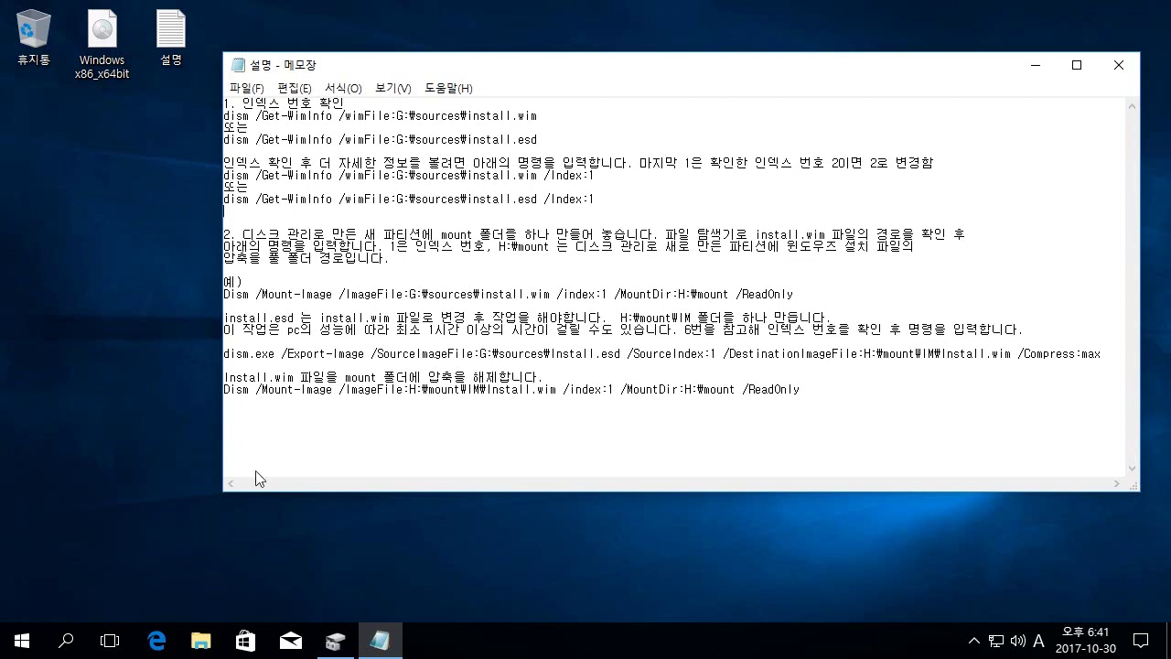
Open File Explorer and go to the MountDir (E:) drive from the 내 PC view
left_click(201, 643)
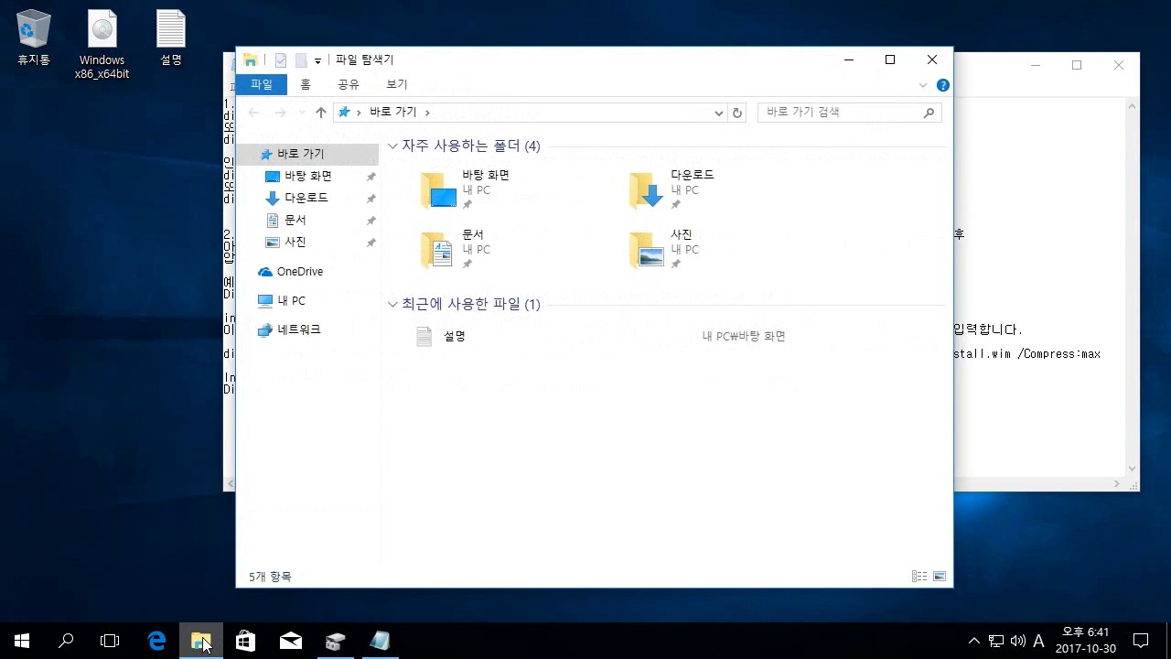
left_click(293, 301)
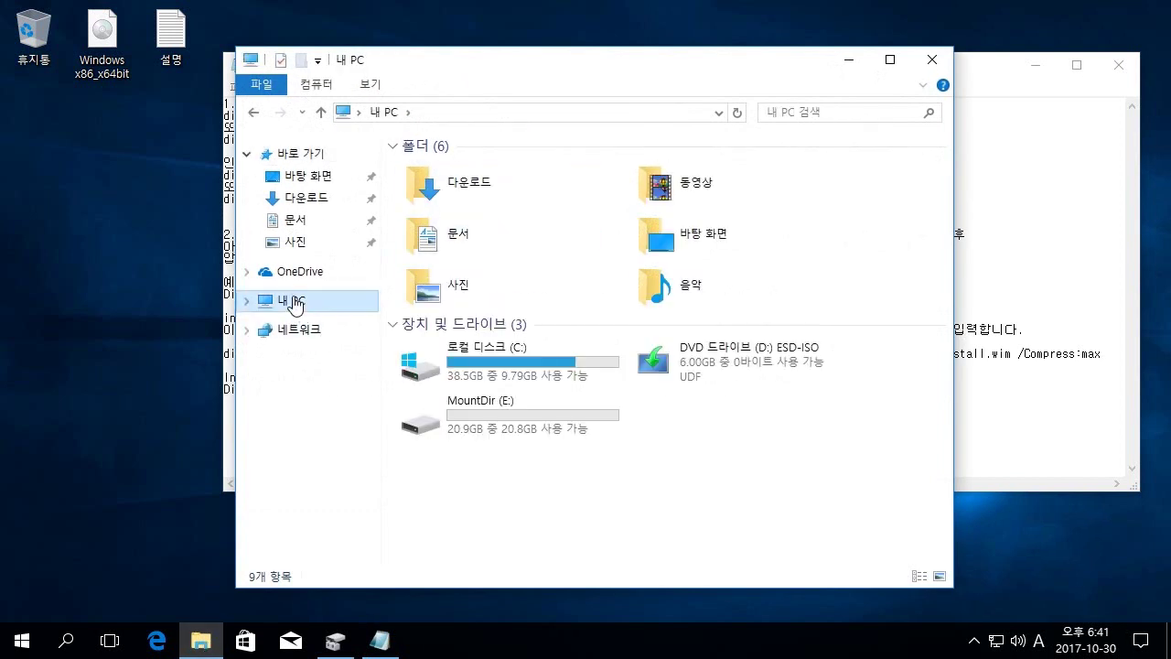
left_click(537, 412)
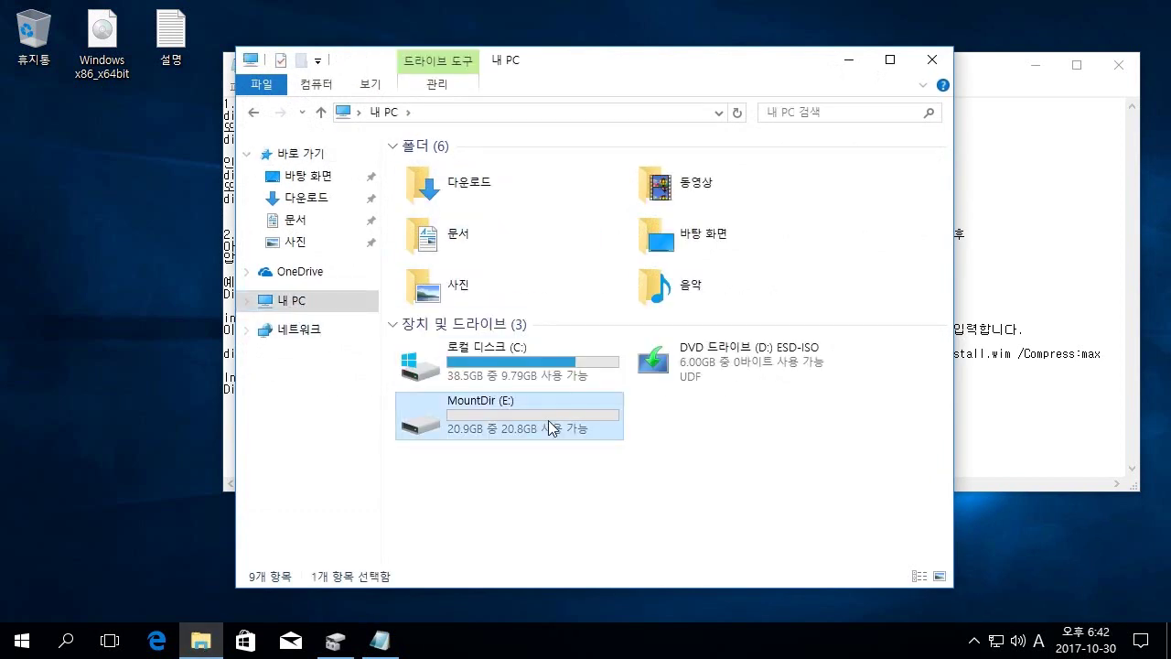
double_click(548, 420)
Rearrange the windows with the 설명 notes in front and examine the sources folder in the install.wim path
left_click_drag(628, 70, 660, 44)
left_click(650, 60)
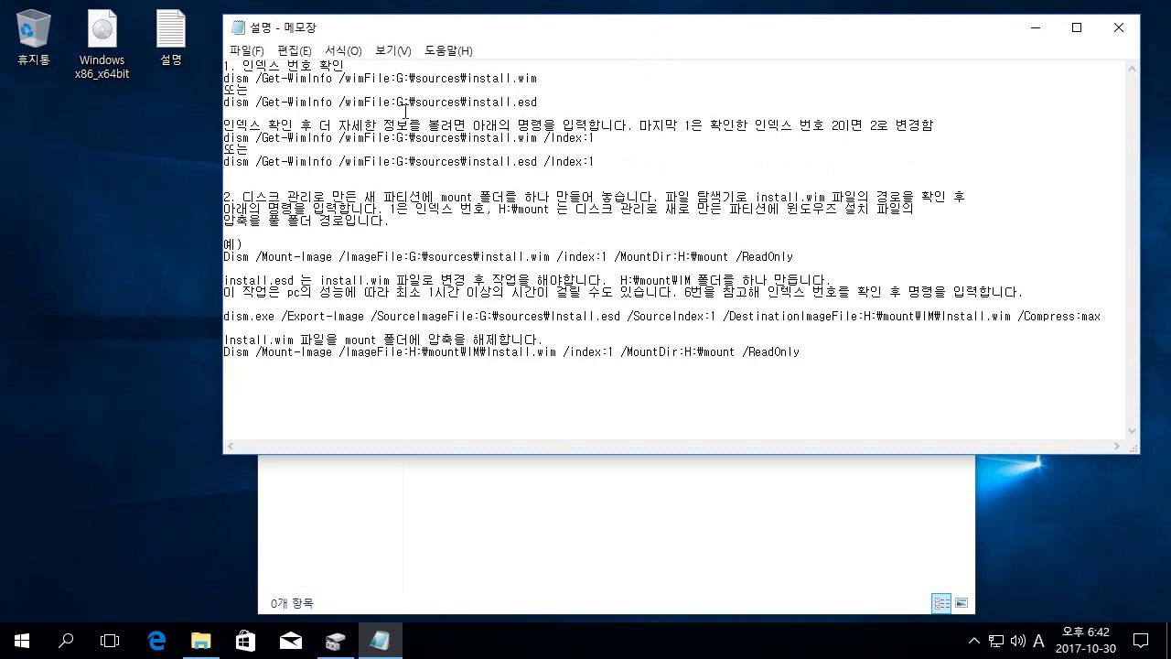
left_click_drag(415, 79, 462, 81)
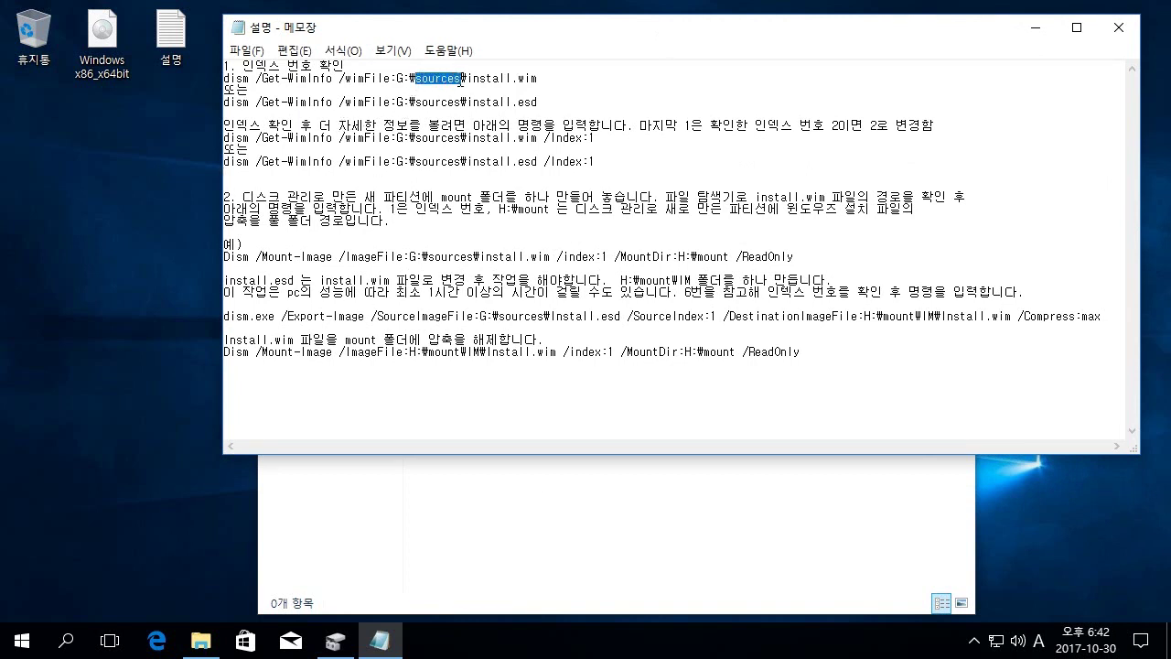
left_click(428, 106)
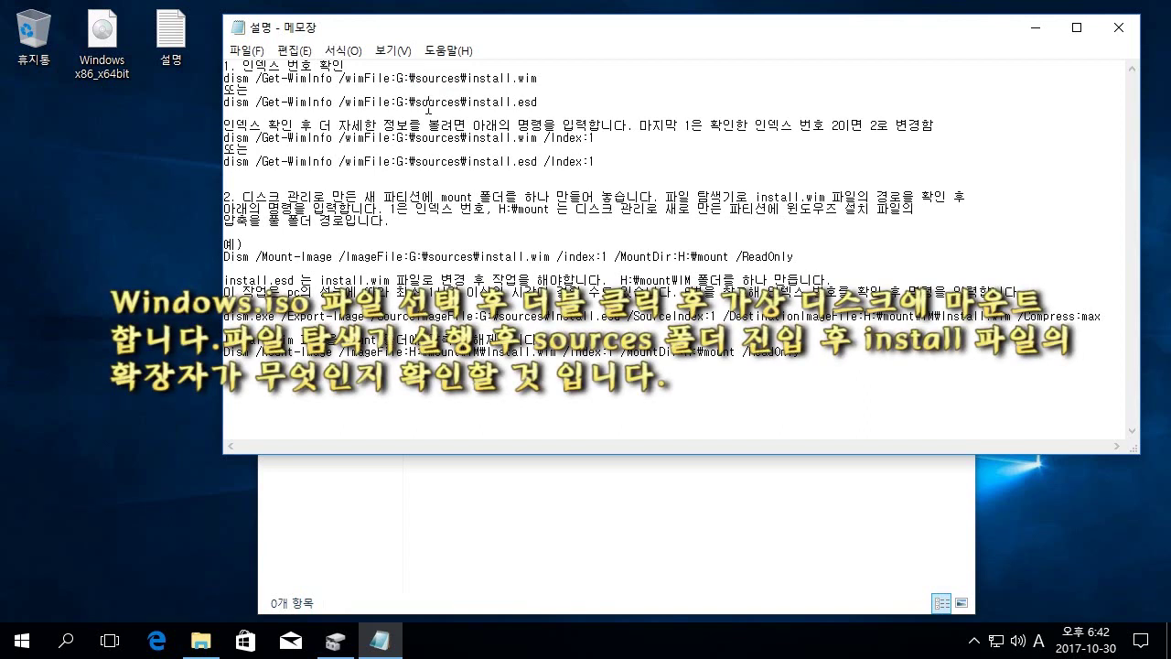
Minimize the MountDir (E:) window and review the index number check heading in the 설명 notes
left_click(502, 491)
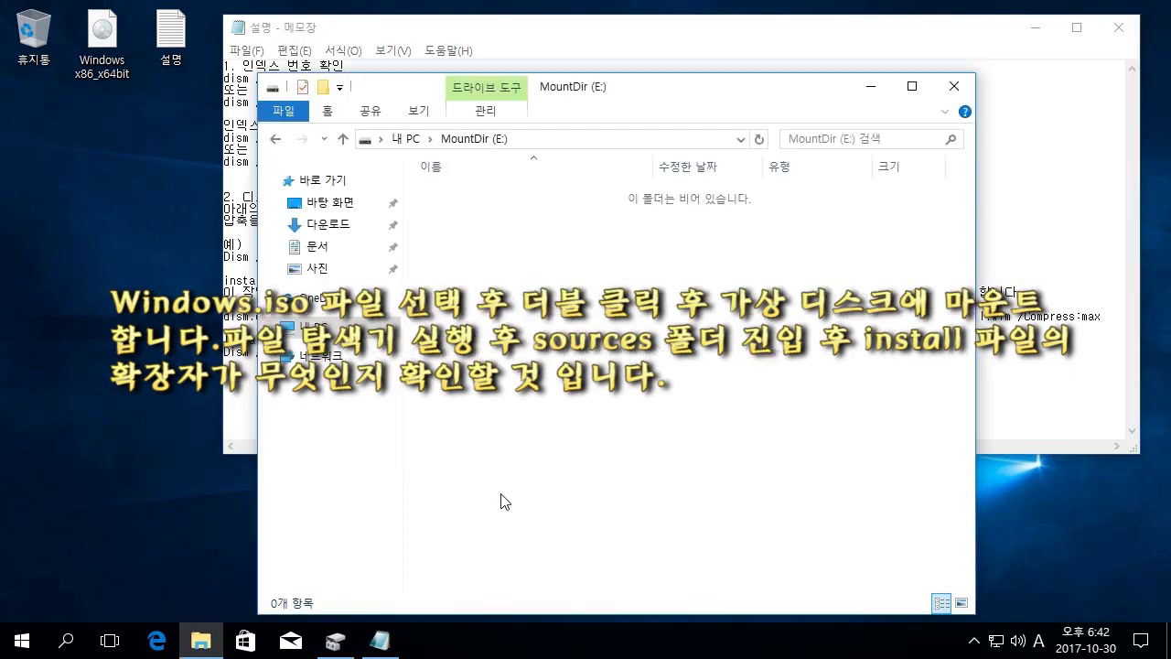
left_click(607, 45)
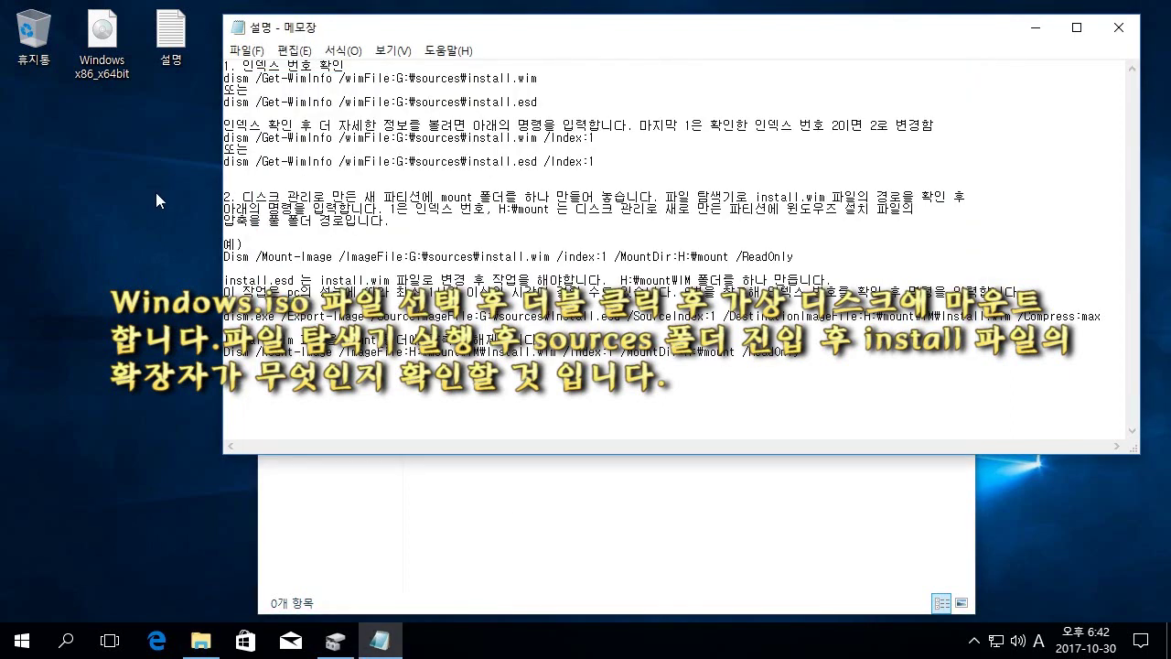
left_click(460, 497)
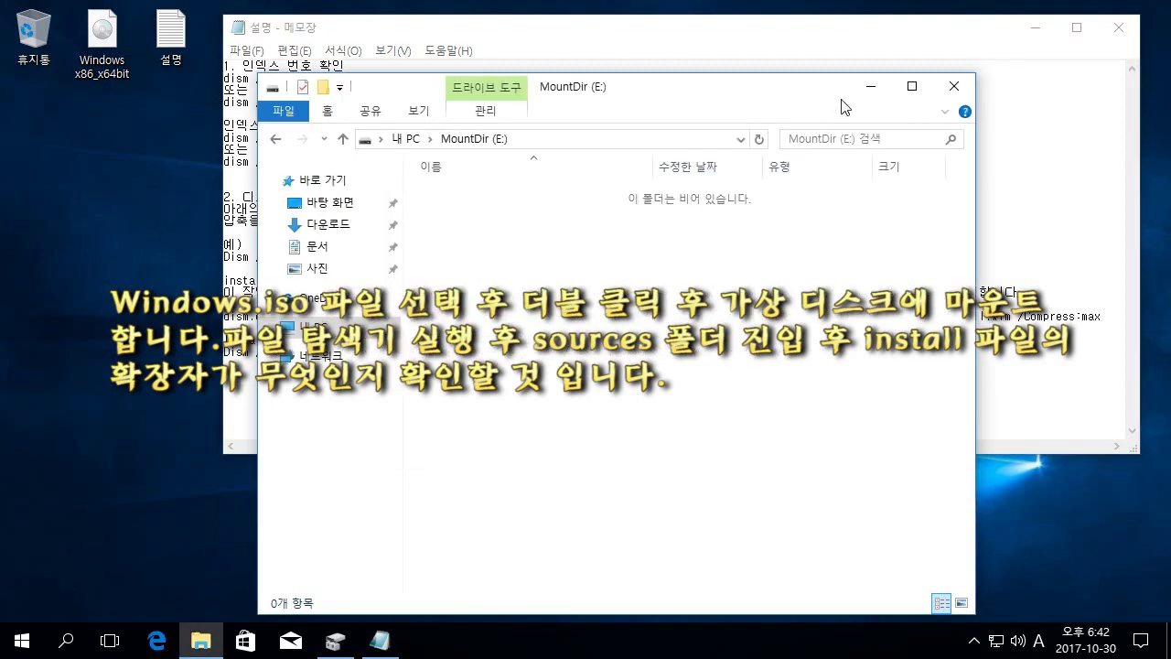
left_click(870, 86)
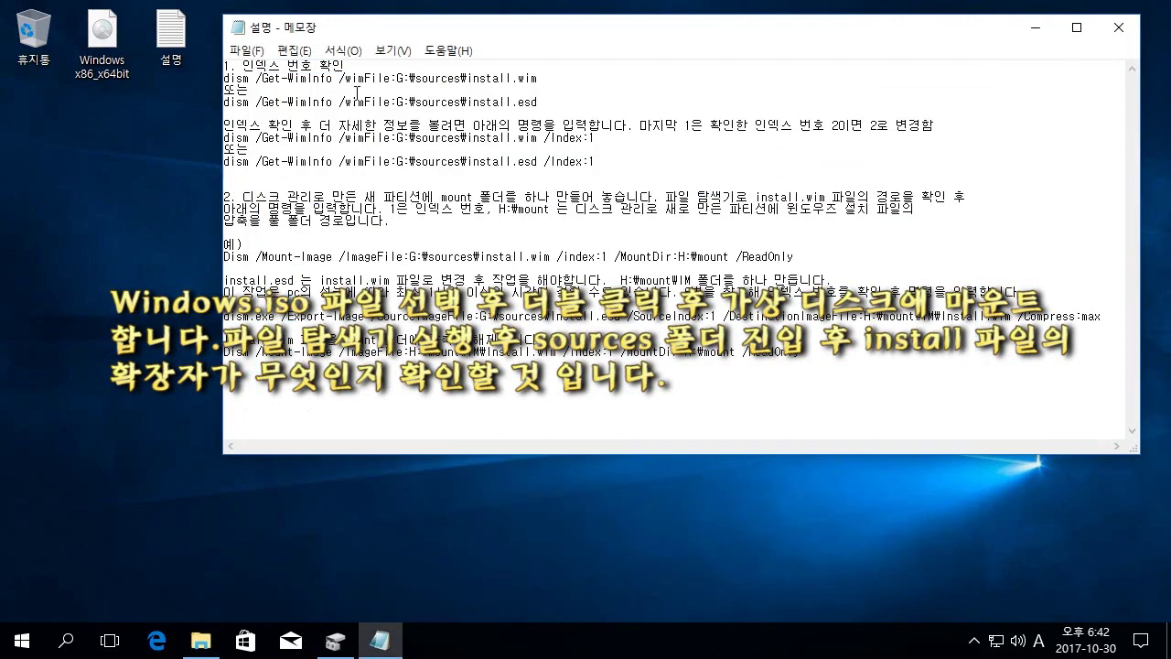
left_click_drag(351, 66, 196, 57)
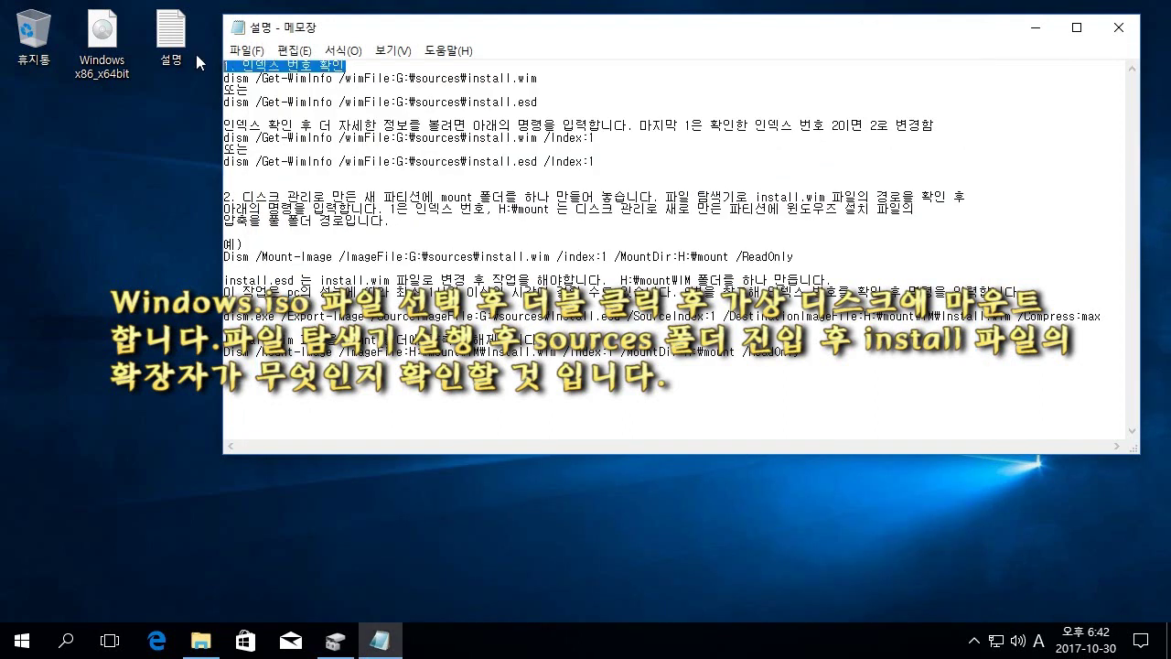
left_click(330, 92)
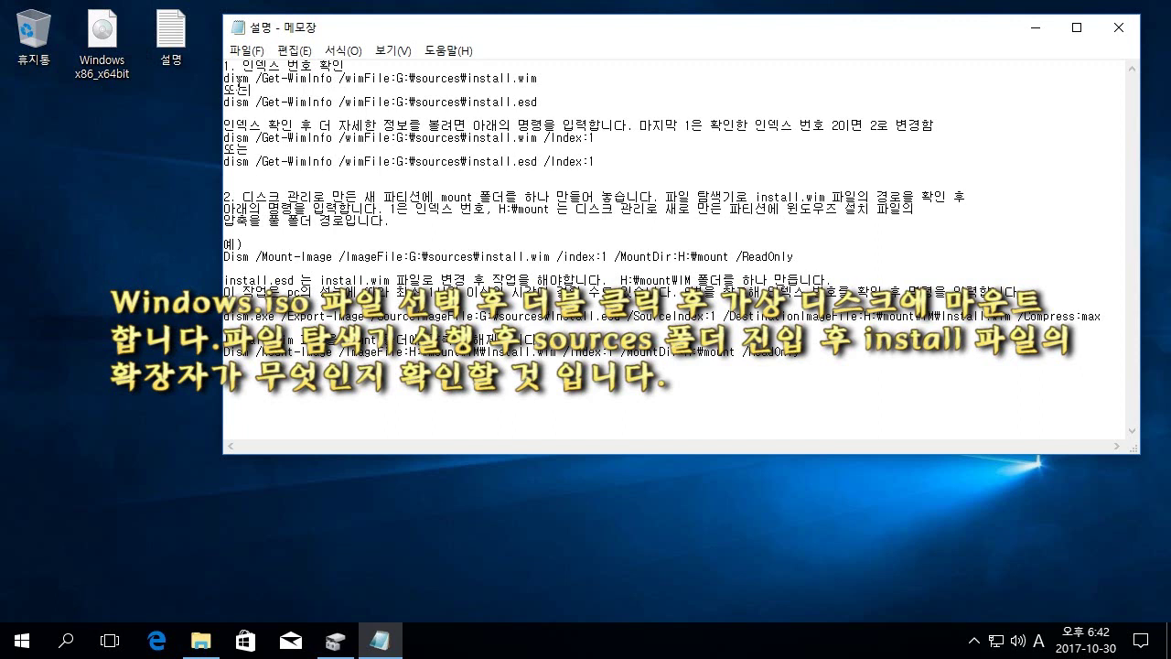
Mount the Windows x86_x64bit ISO from the desktop and move its drive window clear of the first commands in the notes
left_click(118, 160)
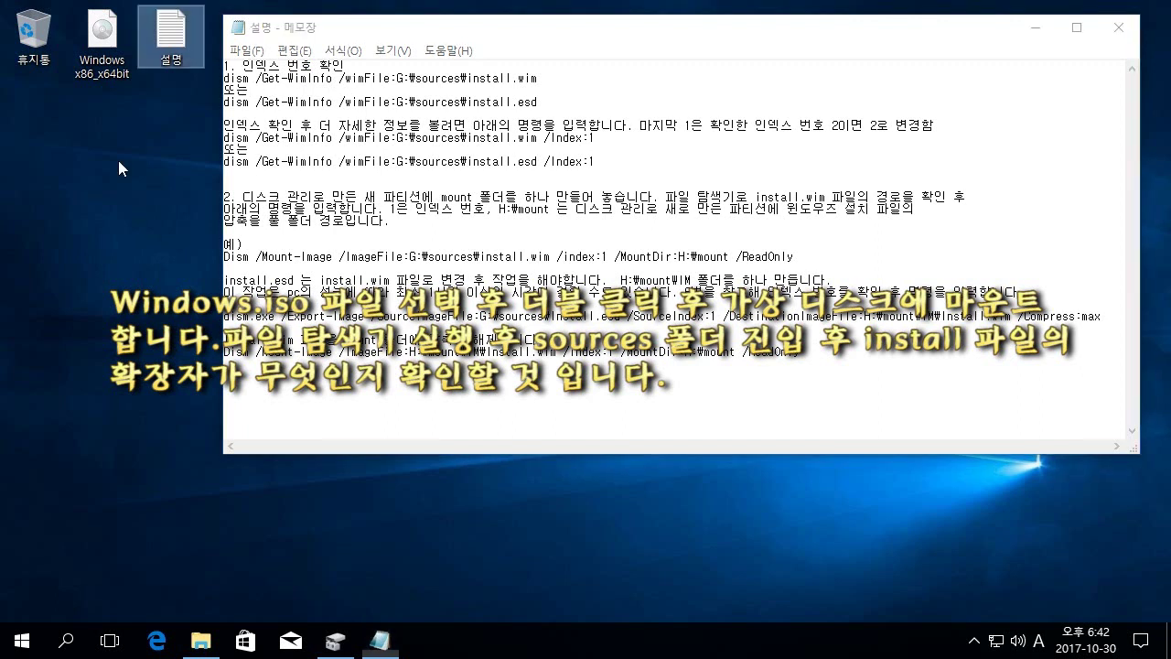
left_click(107, 36)
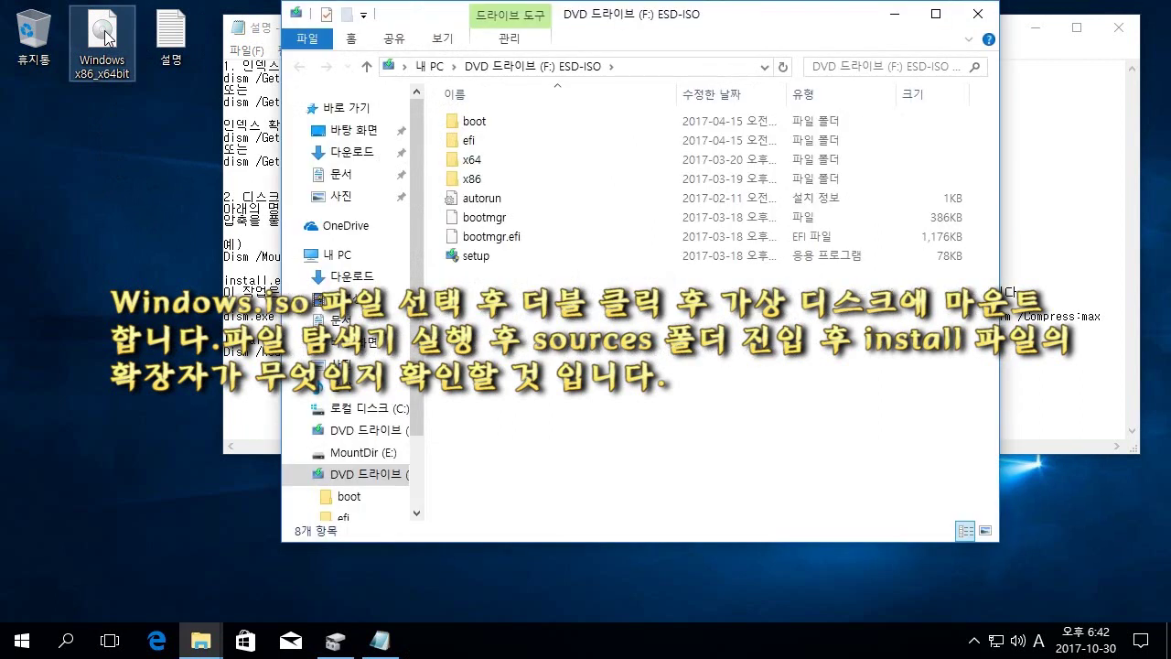
left_click_drag(648, 21, 588, 227)
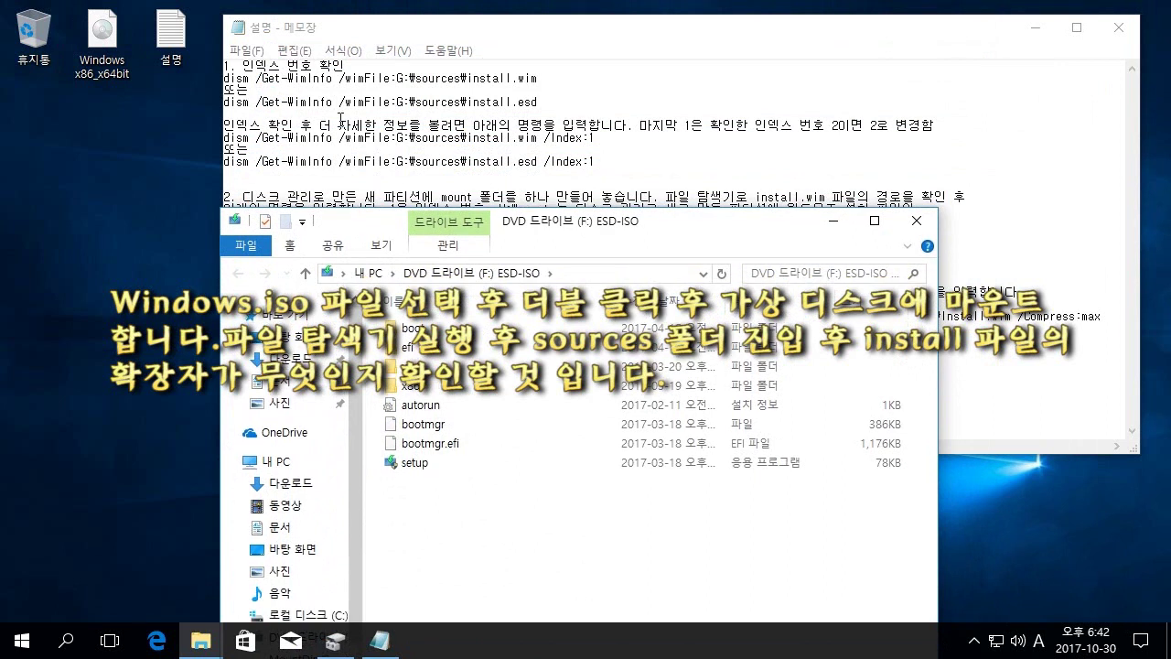
Compare the G: drive letter in the notes' install.wim path with the mounted ISO's drive, widening the Explorer navigation pane to read it
left_click(396, 78)
mouse_move(396, 79)
left_mouse_down()
mouse_move(437, 78)
mouse_move(417, 79)
left_mouse_up()
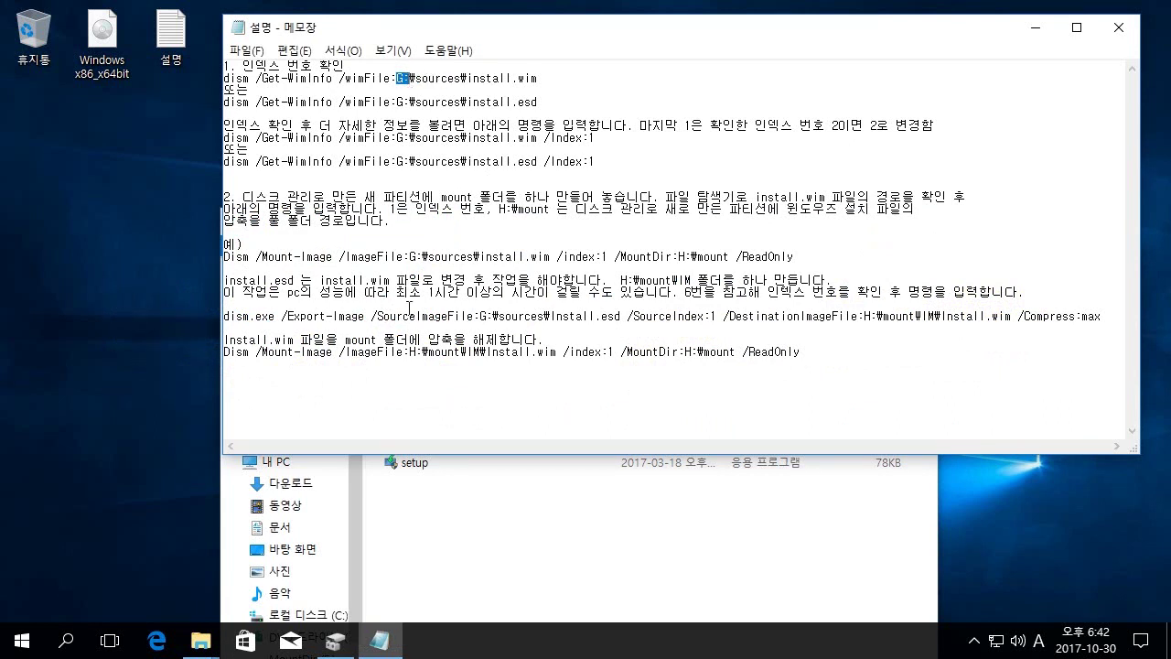
left_click(464, 495)
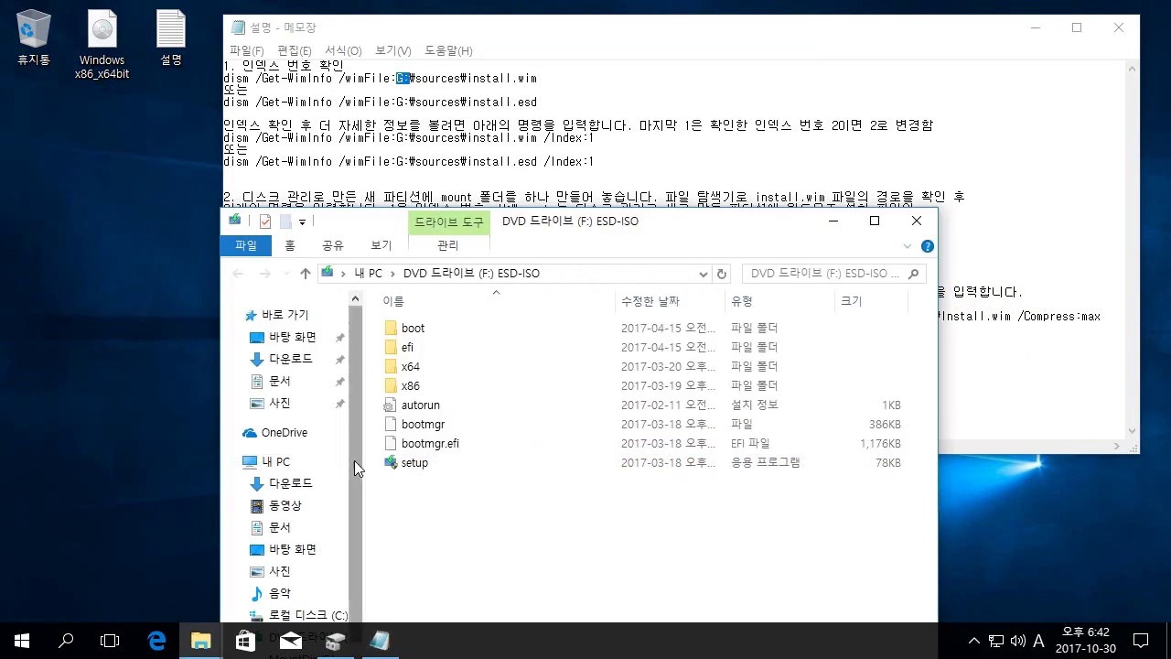
scroll(274, 604, "down", 2)
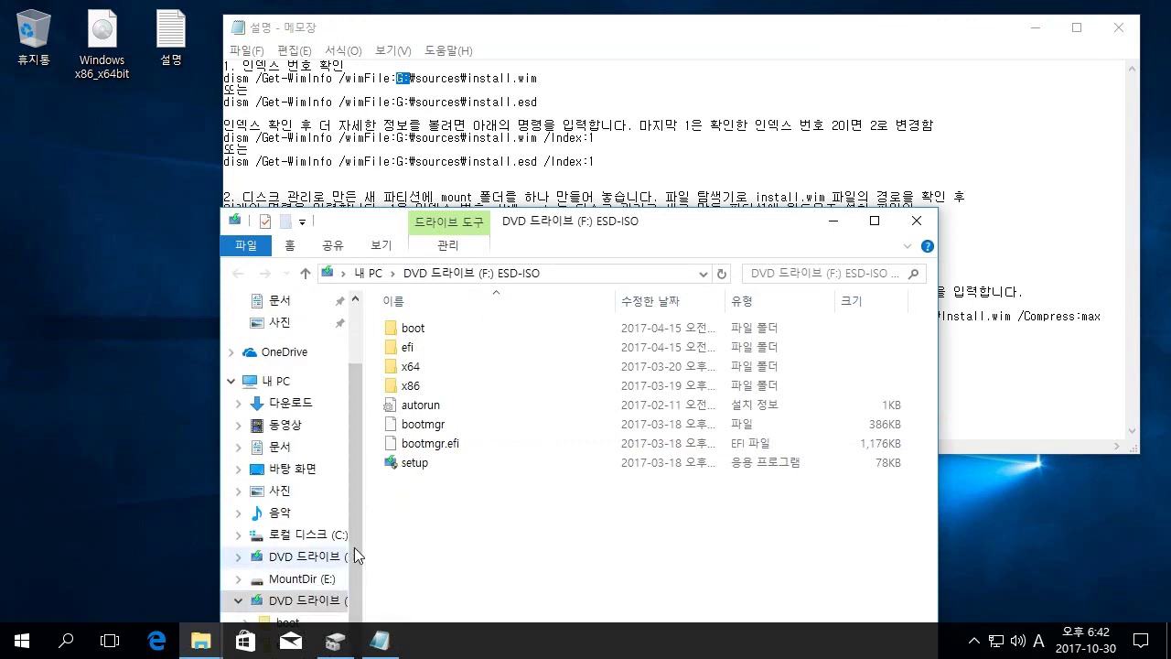
left_click_drag(559, 226, 553, 159)
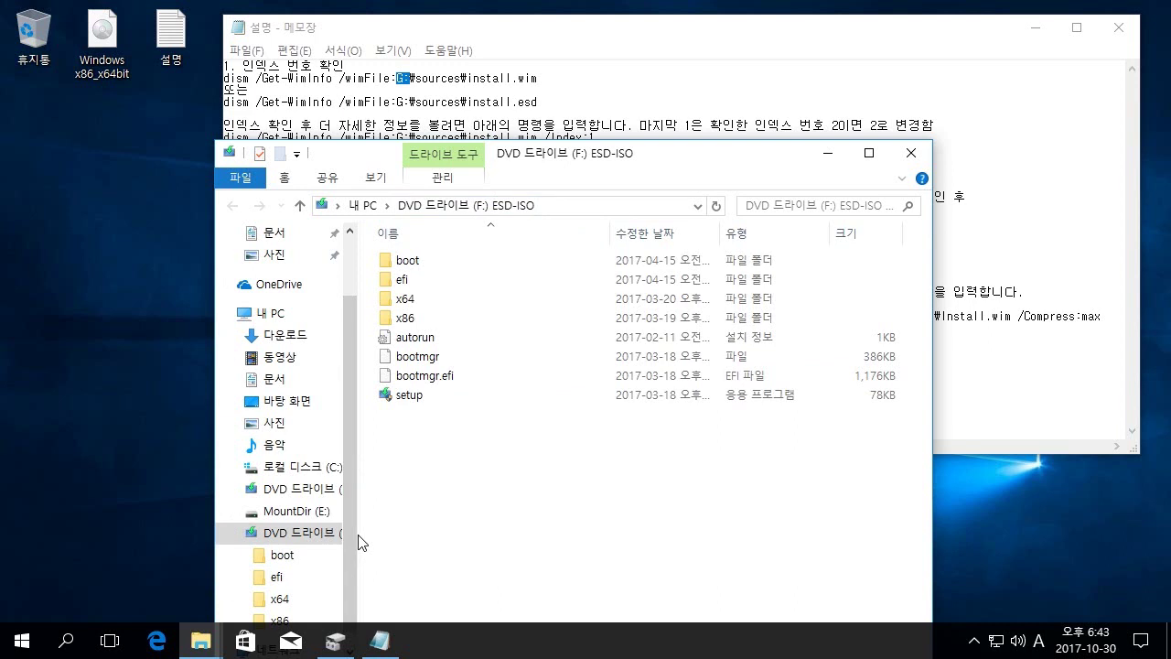
left_click_drag(358, 540, 434, 528)
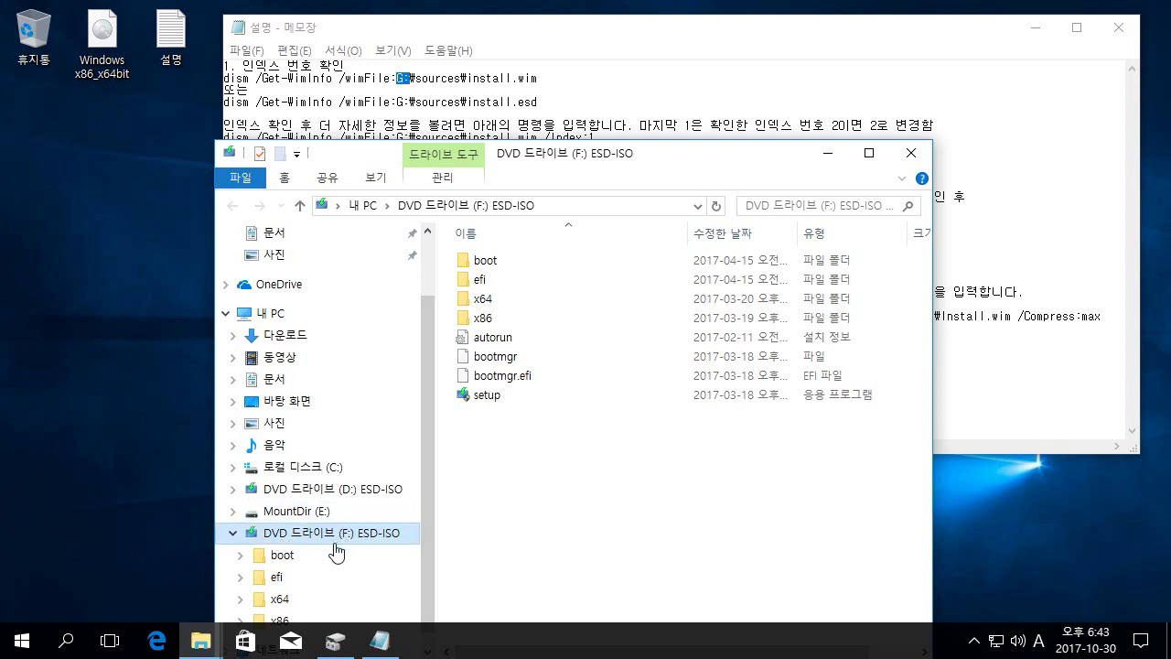
Check the sources folder name in the notes' path and open the x64\sources folder on the mounted ISO drive (F:)
left_click(423, 77)
left_click_drag(417, 81, 448, 82)
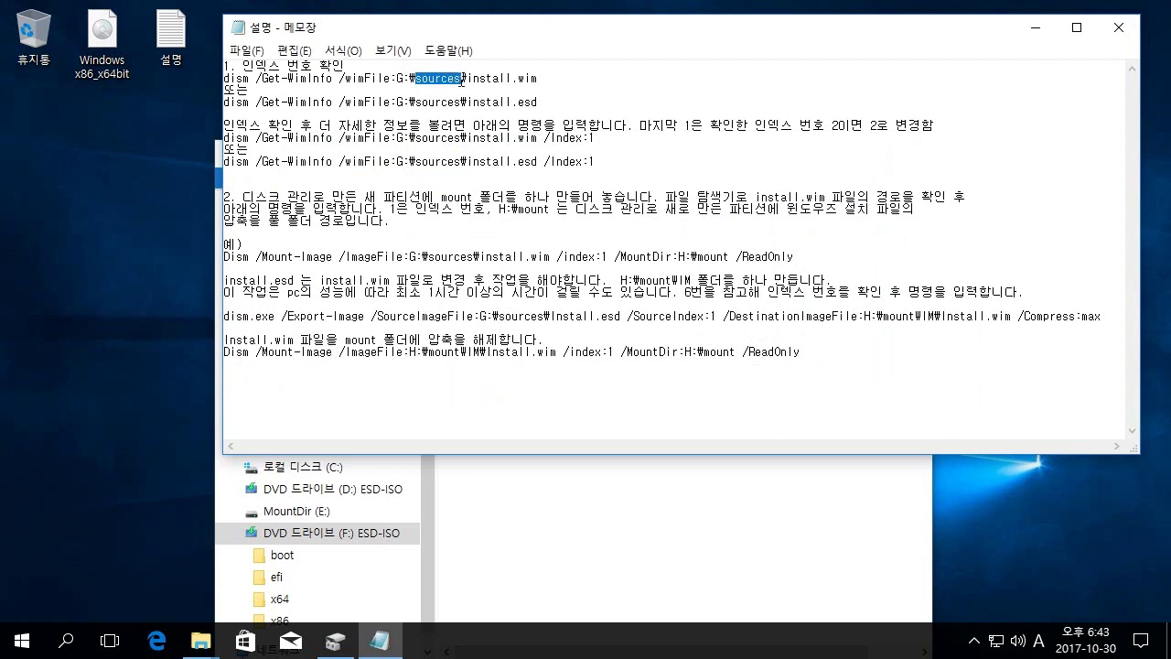
left_click(441, 111)
left_click(577, 523)
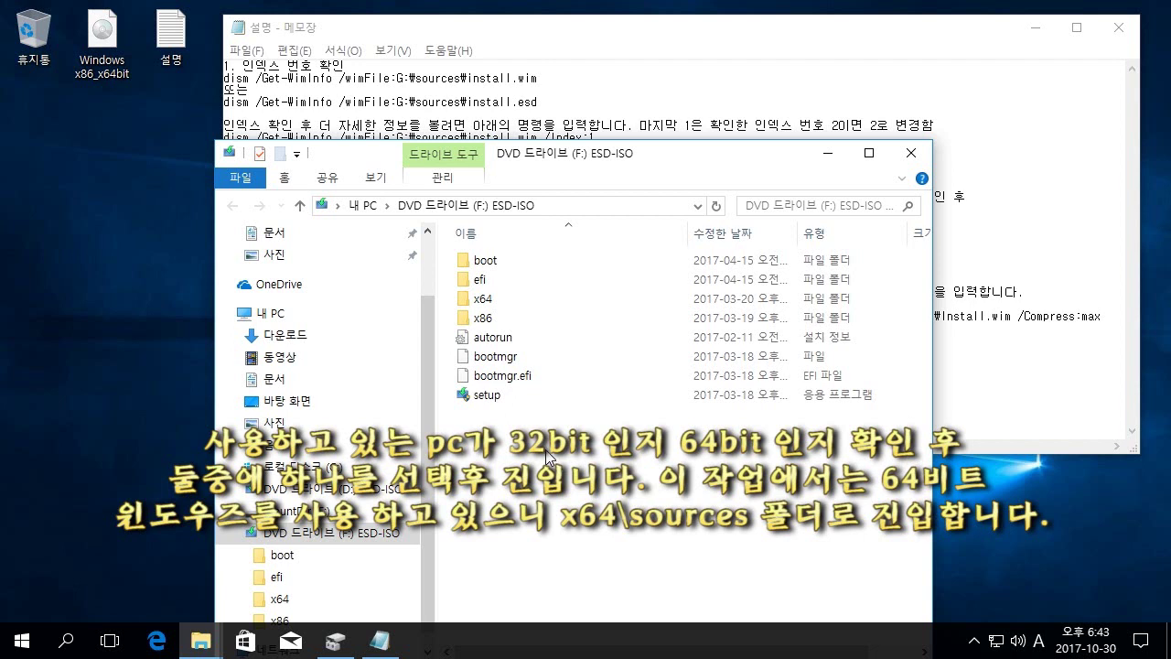
double_click(504, 307)
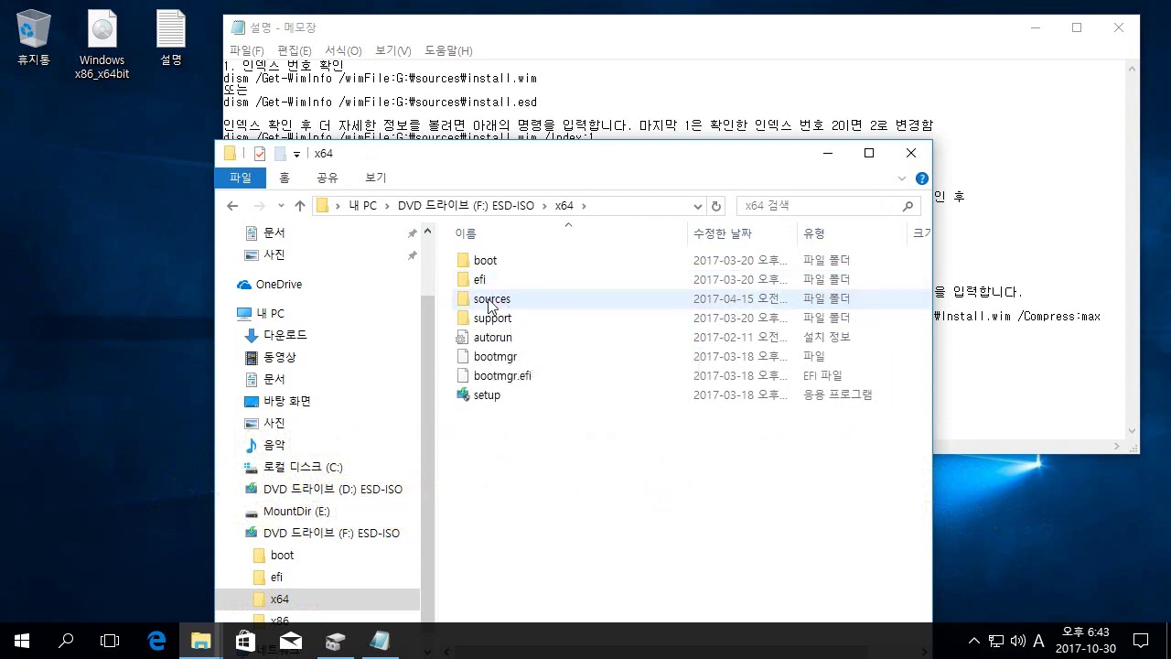
double_click(494, 299)
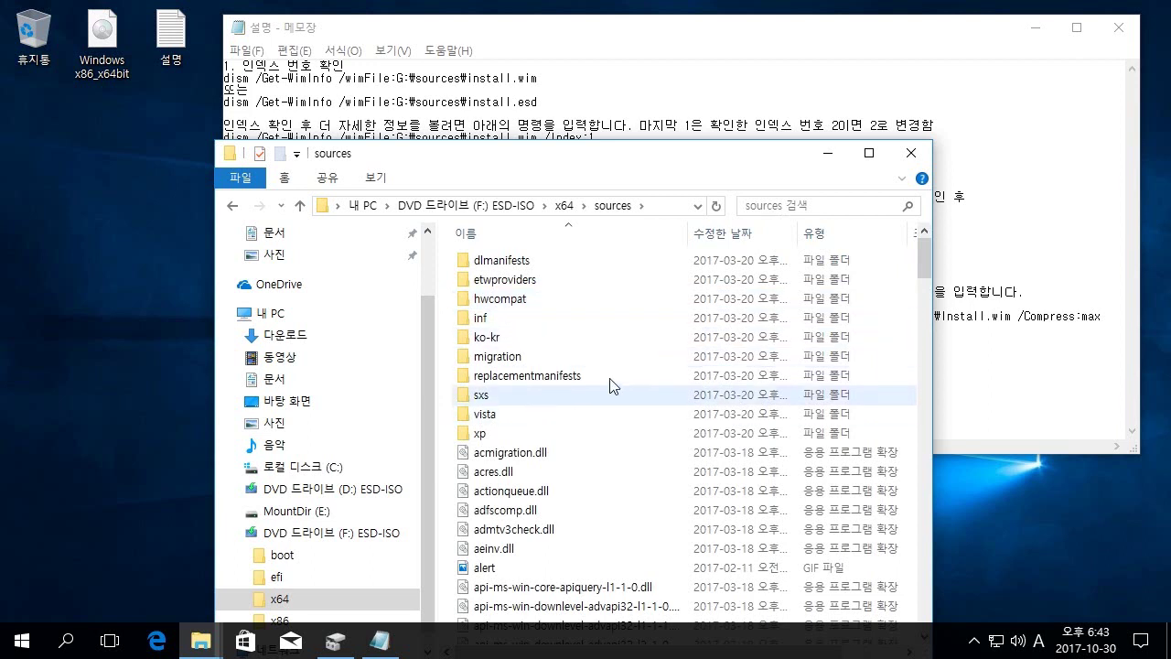
Copy the word install from the notes' first command and search the x64\sources folder for it
left_click(468, 86)
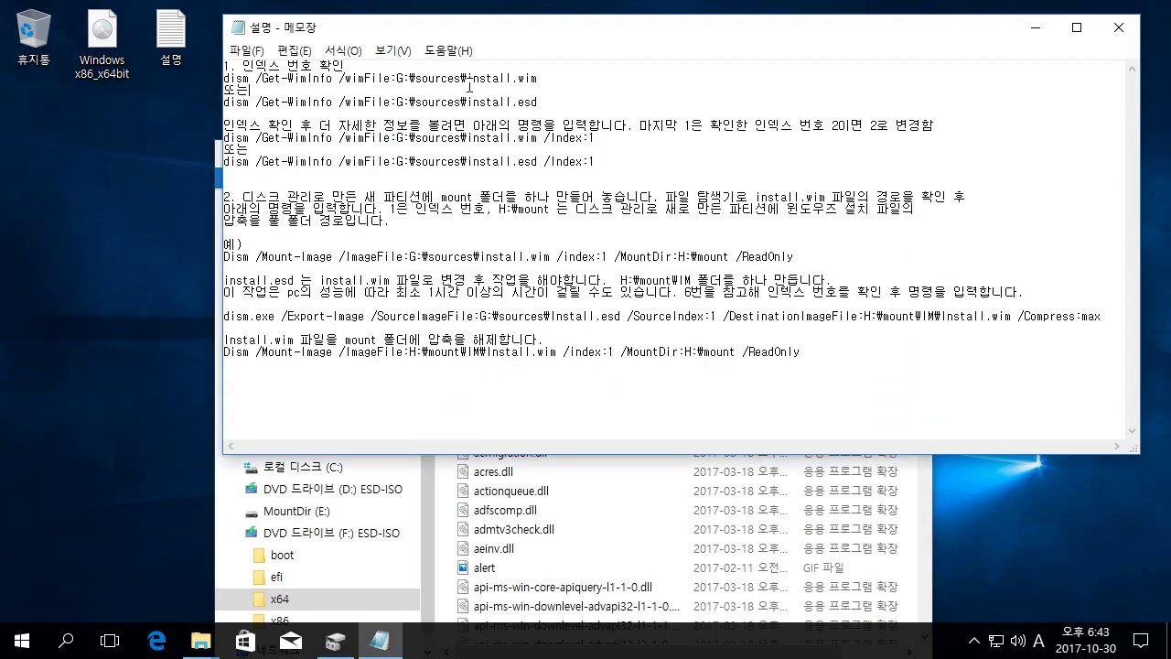
left_click_drag(469, 80, 510, 81)
right_click(493, 82)
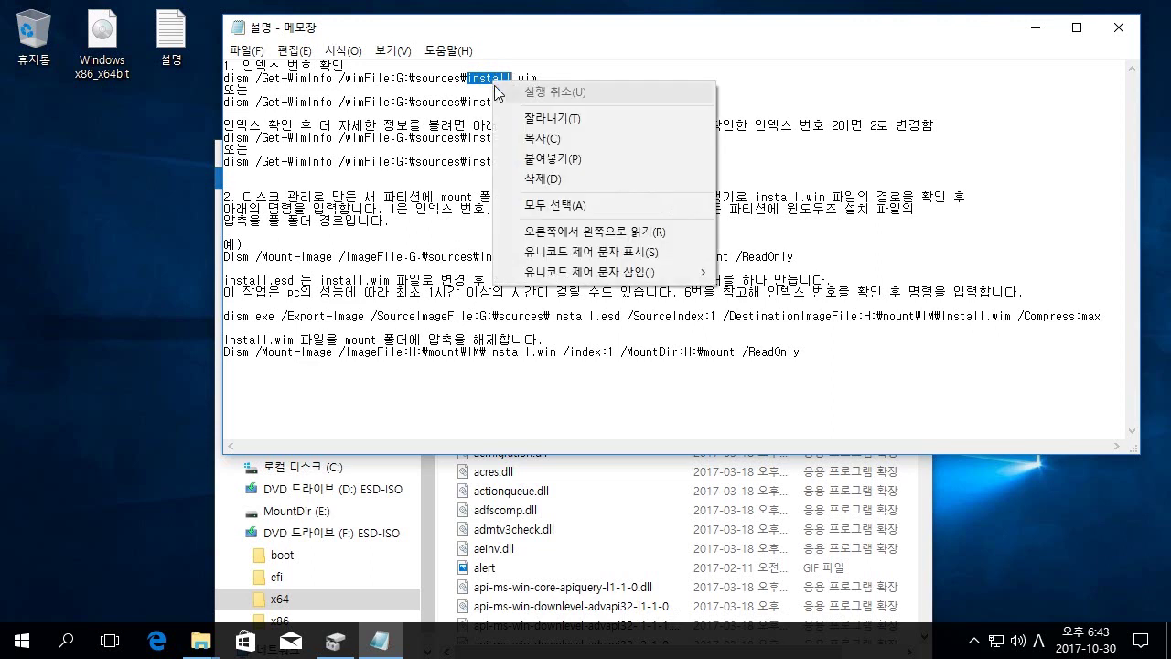
left_click(544, 138)
left_click(427, 482)
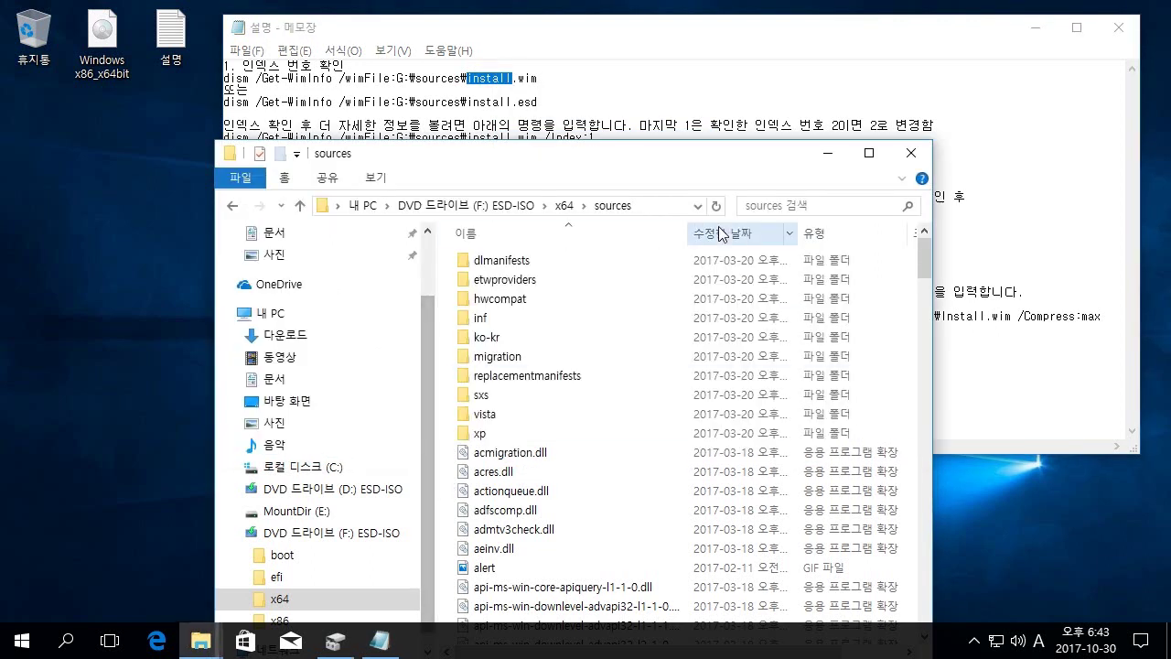
left_click(804, 207)
right_click(804, 207)
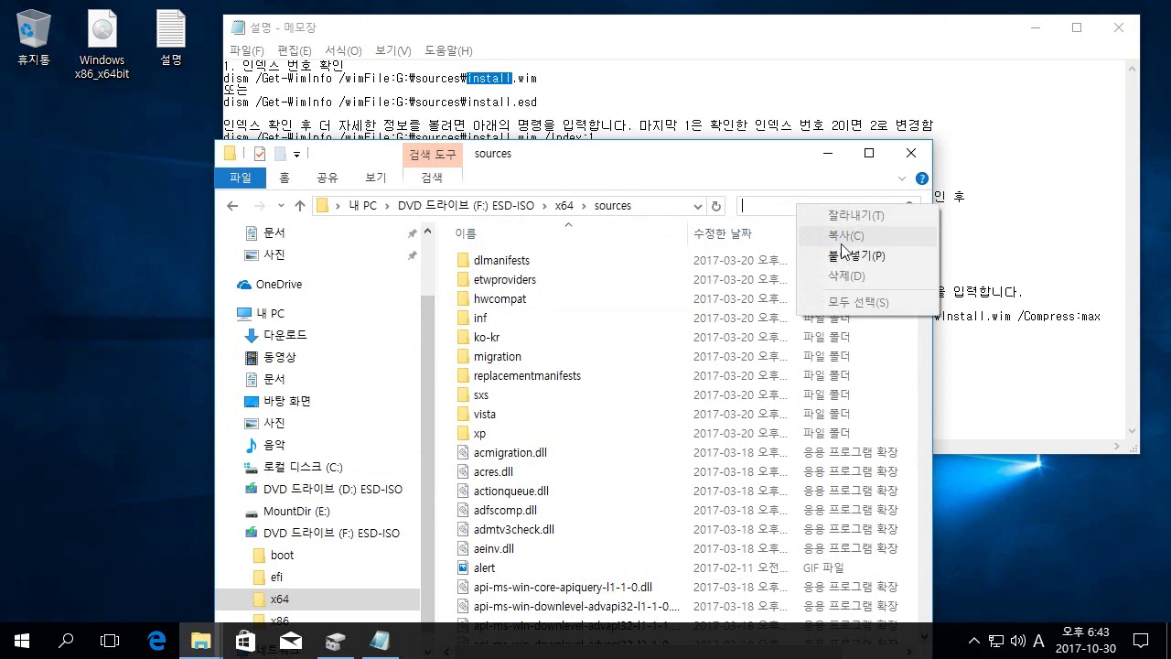
left_click(850, 258)
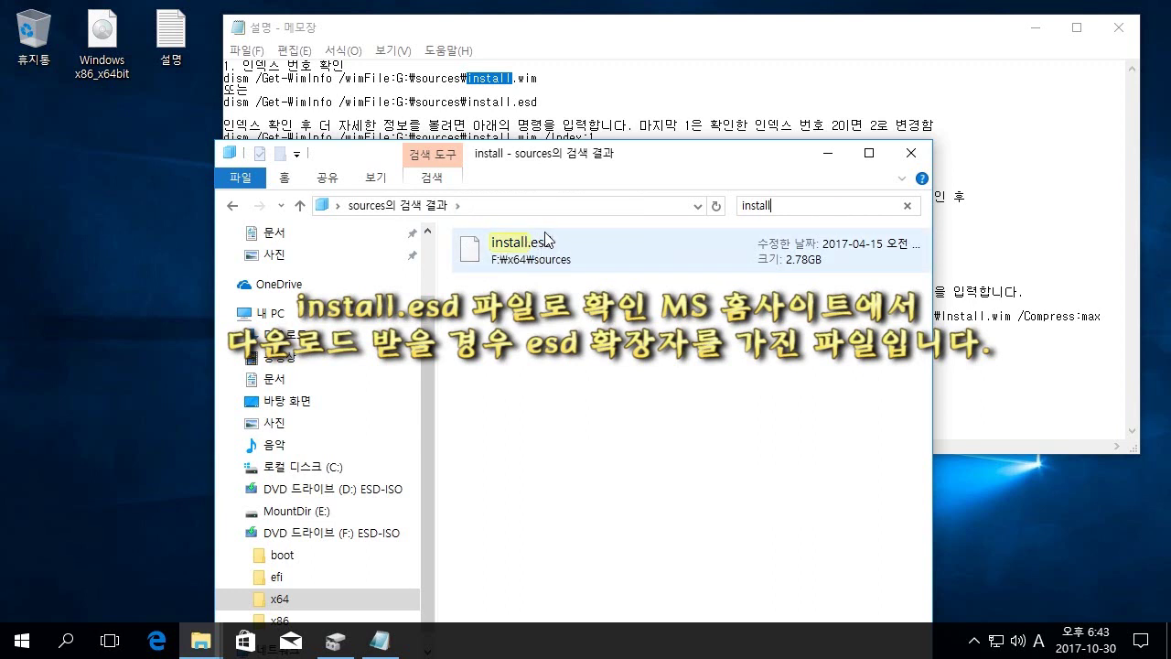
left_click(382, 178)
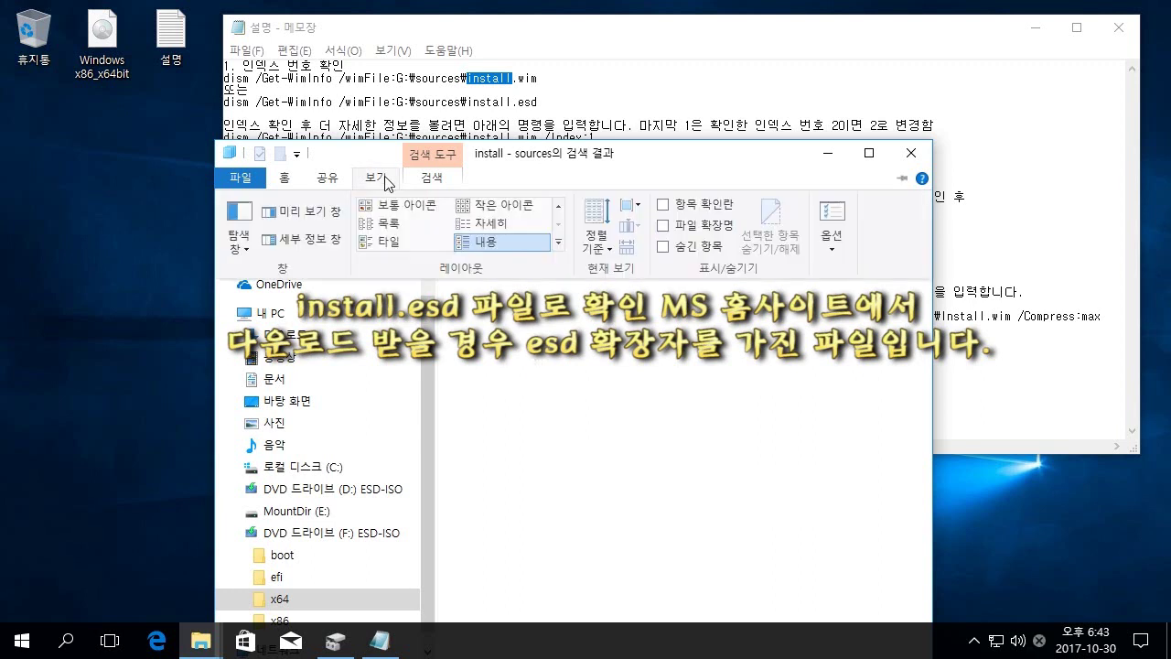
left_click(696, 452)
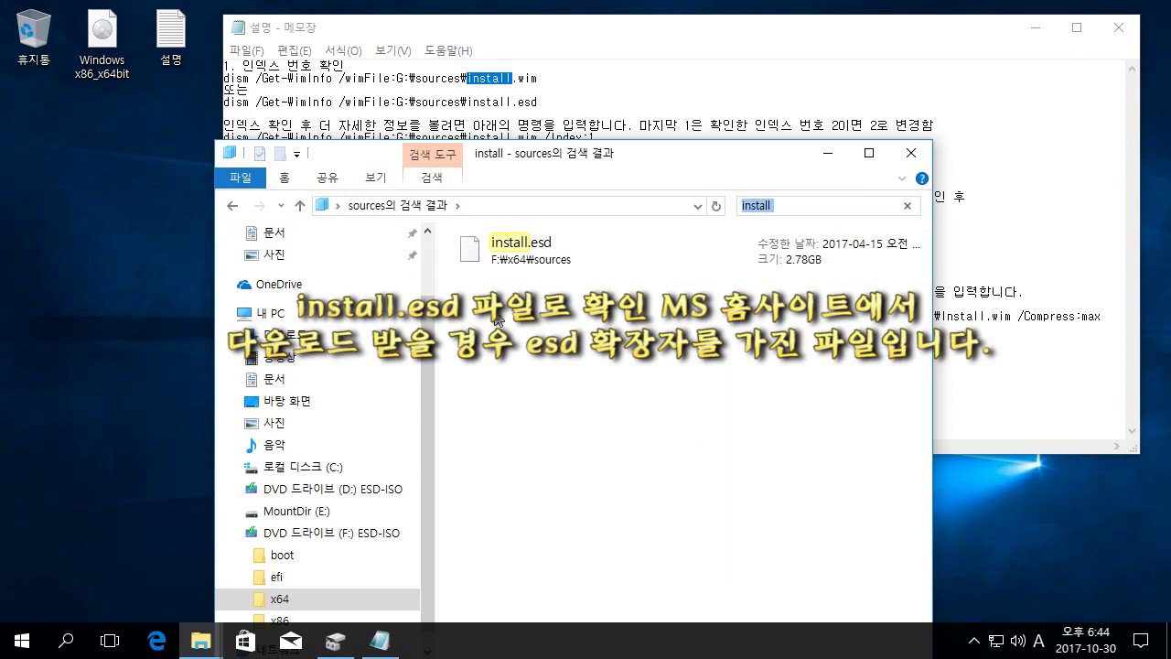
left_click(568, 209)
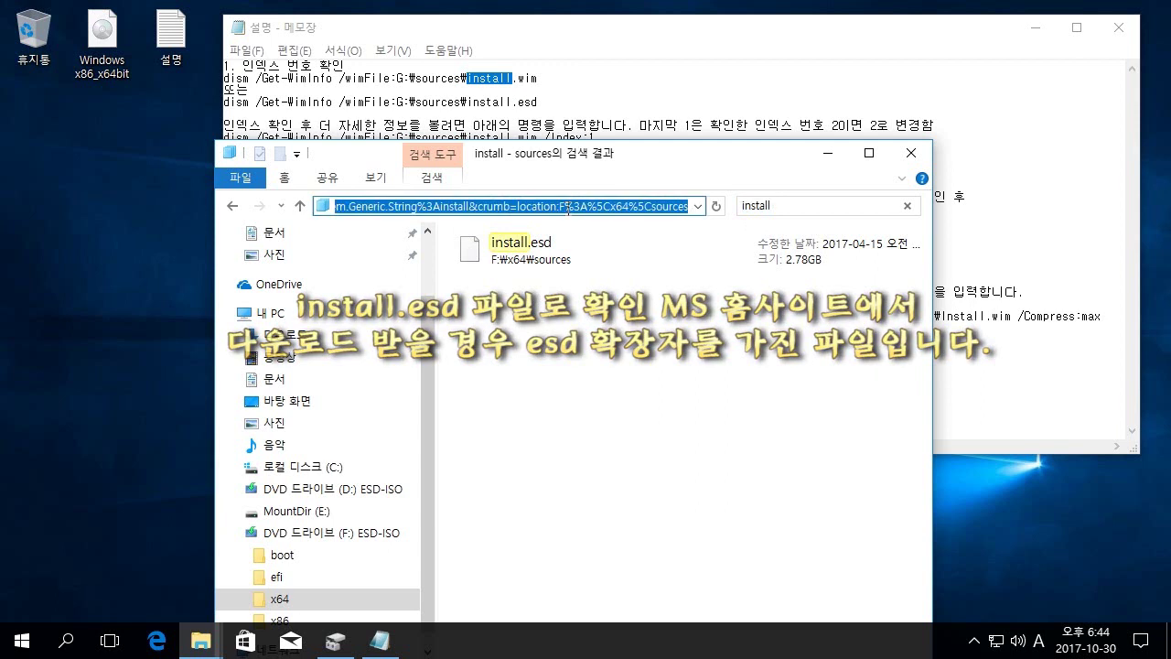
left_click(552, 331)
Open the file location of install.esd from the search results and examine the file's extension in the sources folder
left_click(545, 263)
right_click(545, 264)
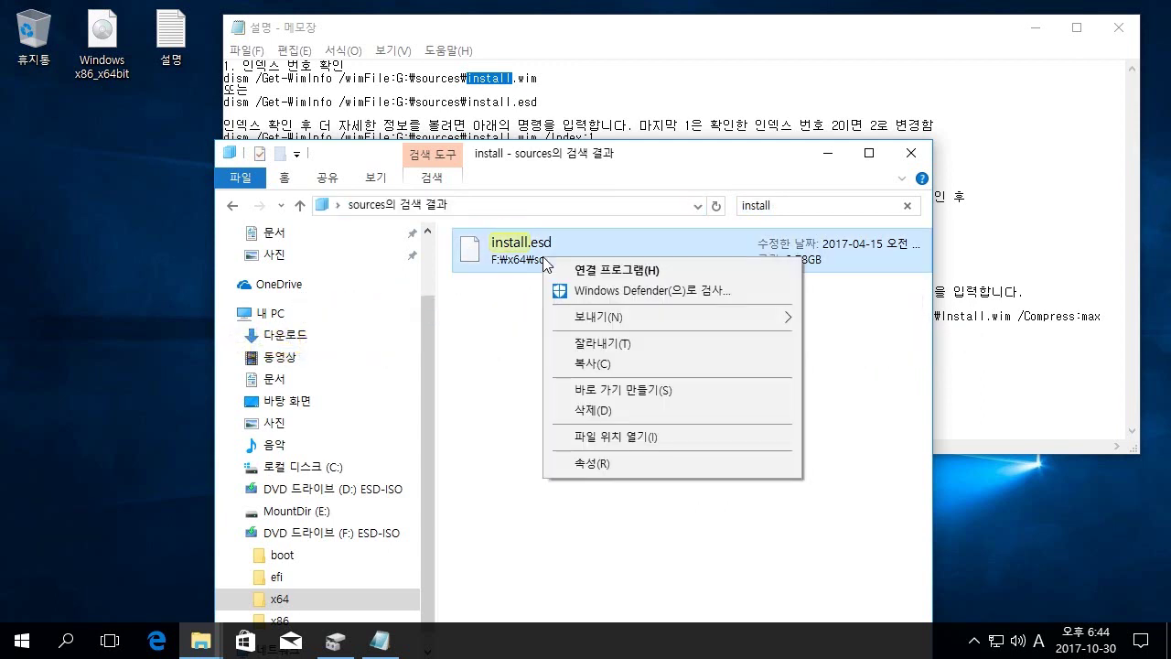
left_click(687, 437)
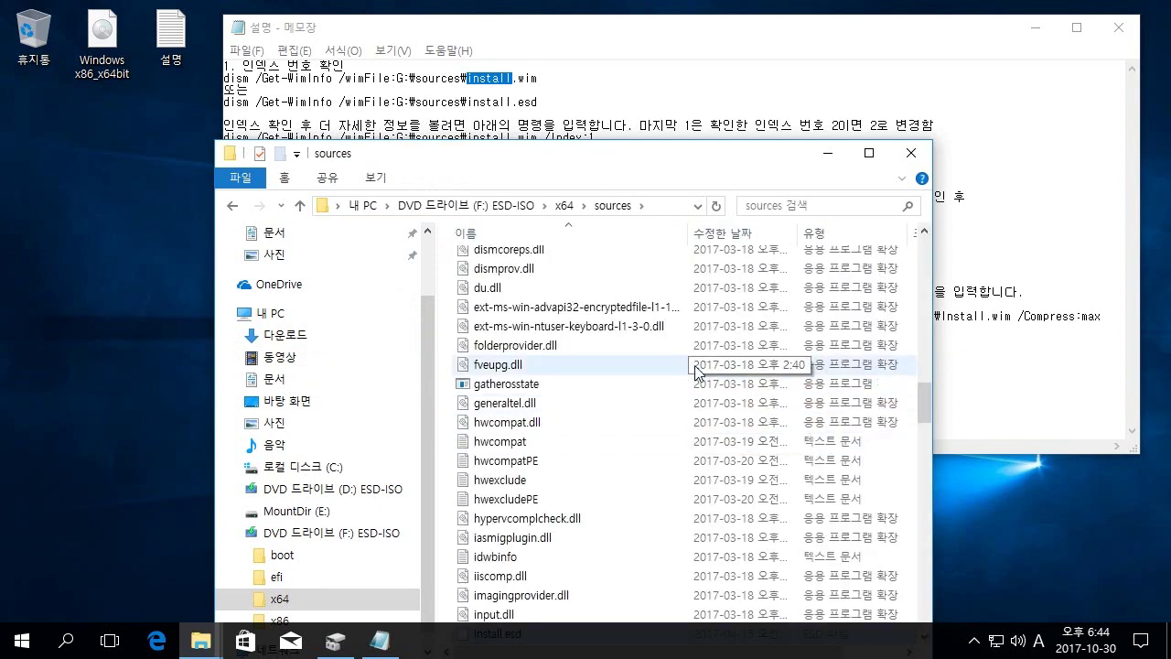
left_click_drag(696, 157, 722, 90)
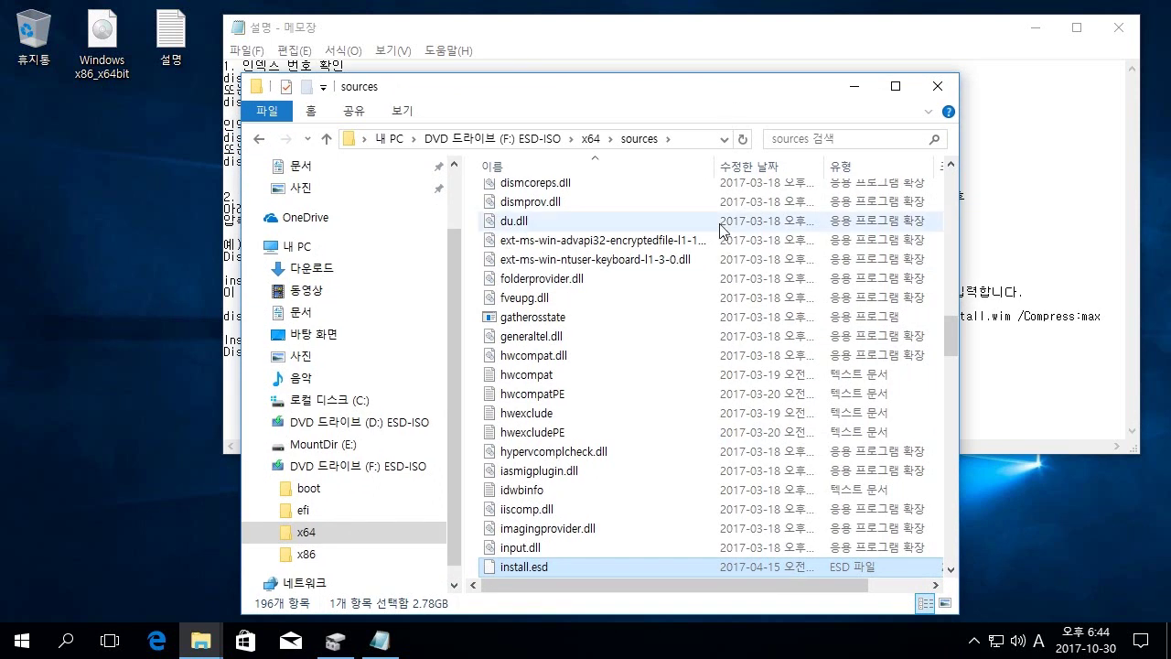
scroll(660, 518, "down", 2)
scroll(659, 498, "down", 2)
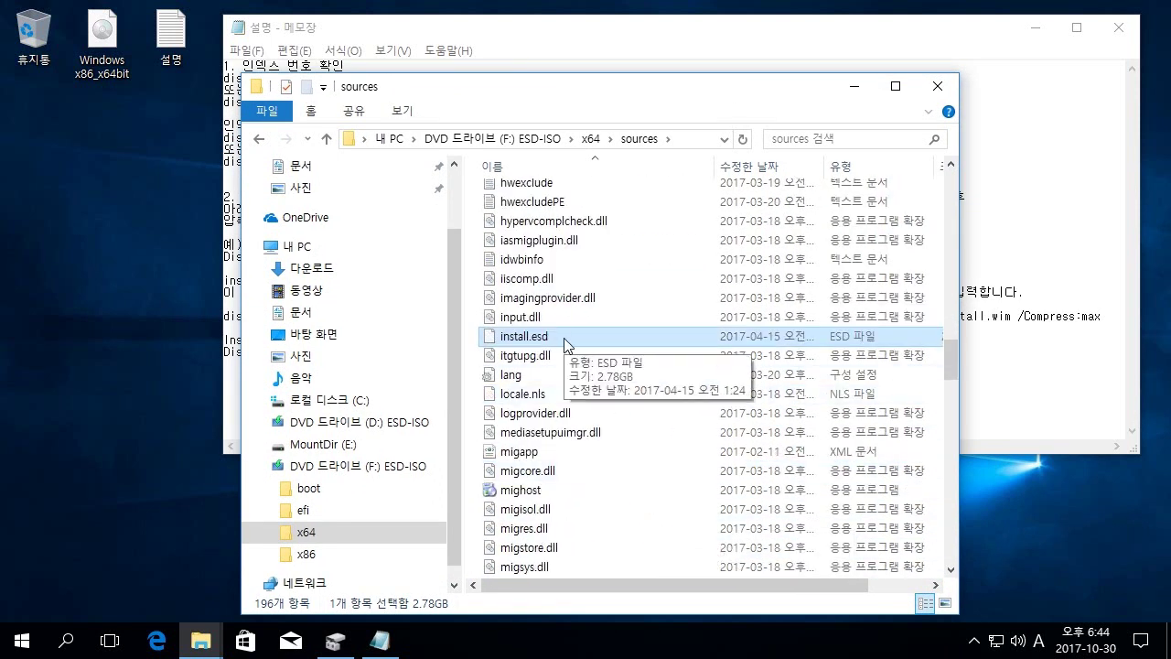
Start Windows PowerShell as administrator, allow the elevation, and bring the 설명 notes in front of it
right_click(23, 643)
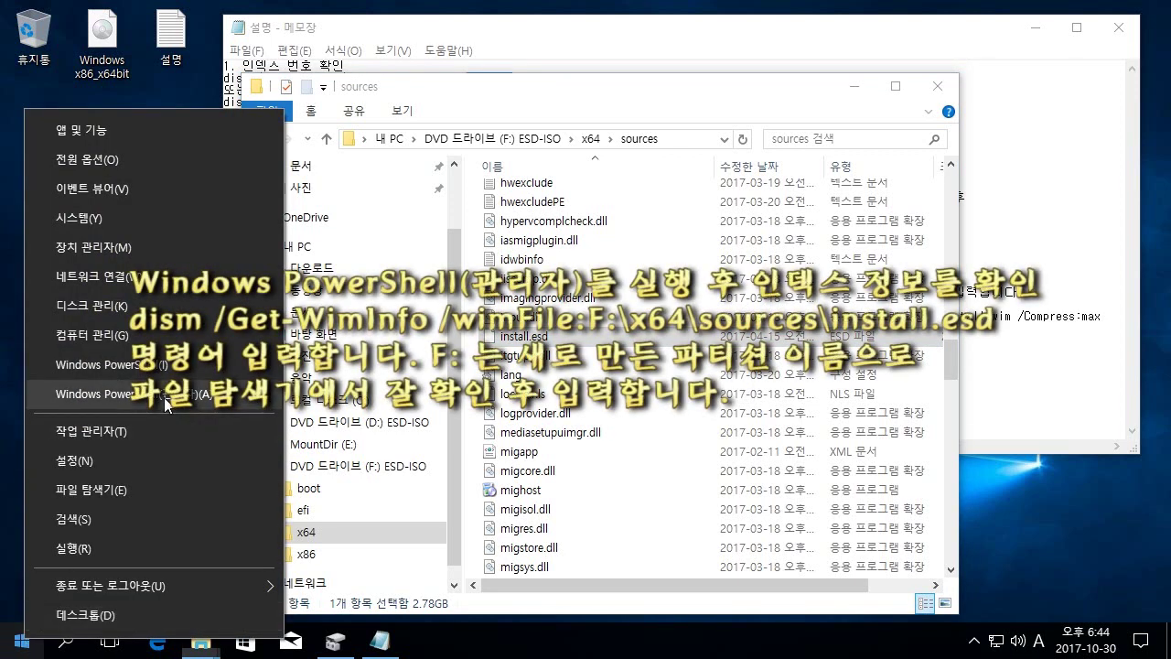
left_click(236, 403)
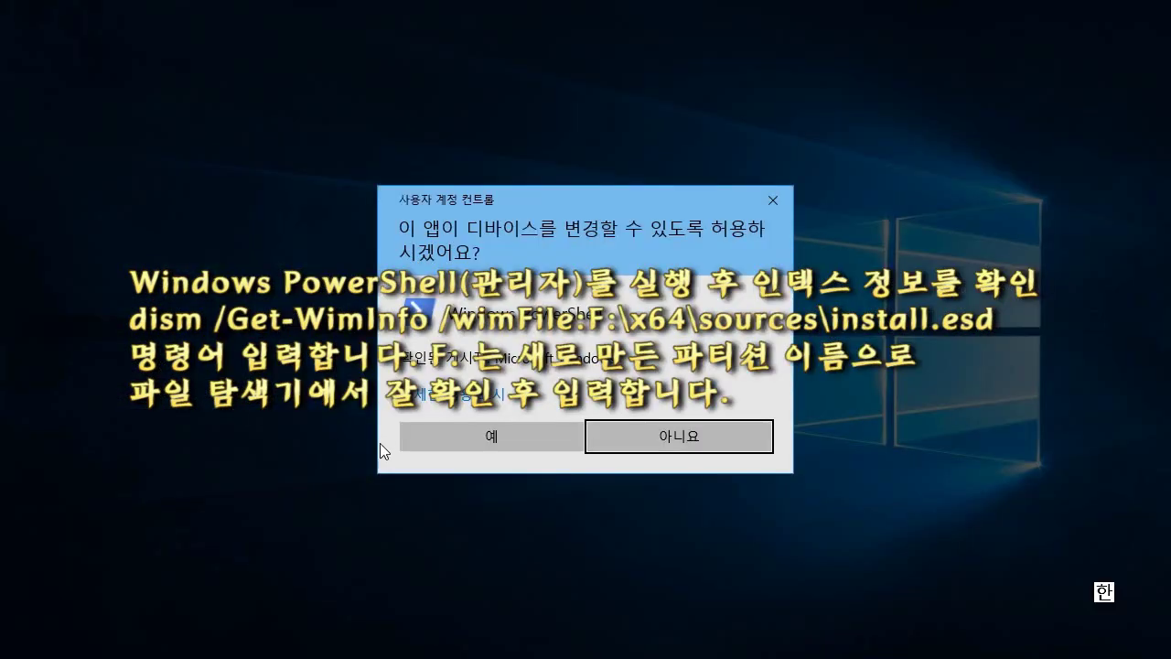
left_click(522, 442)
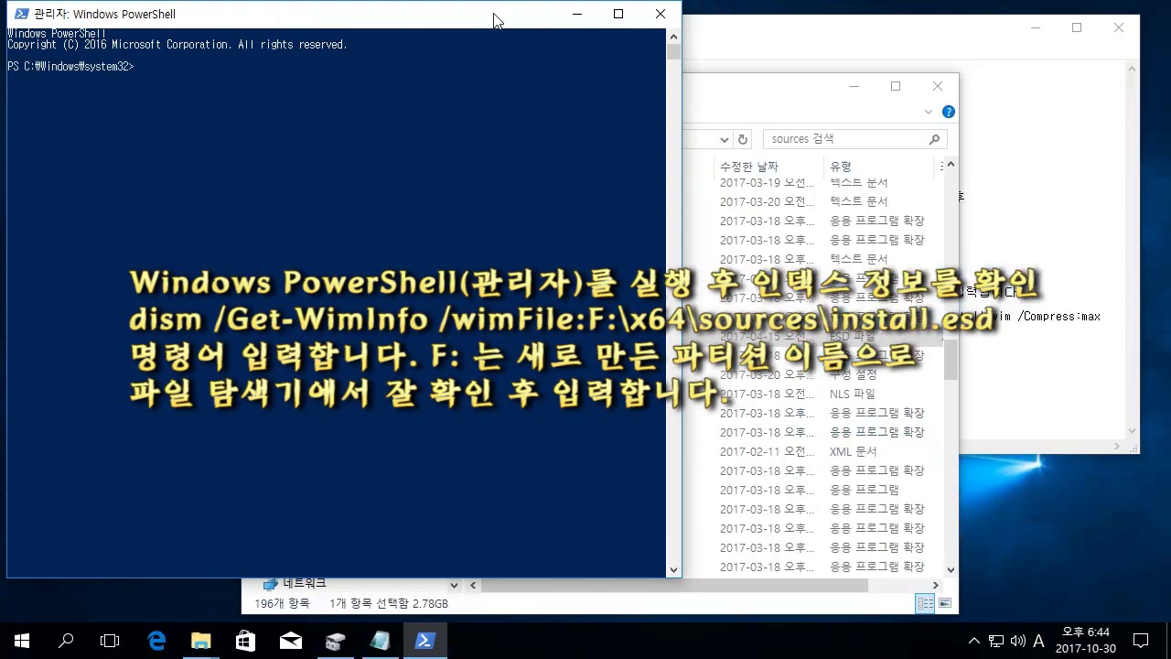
left_click_drag(506, 12, 507, 115)
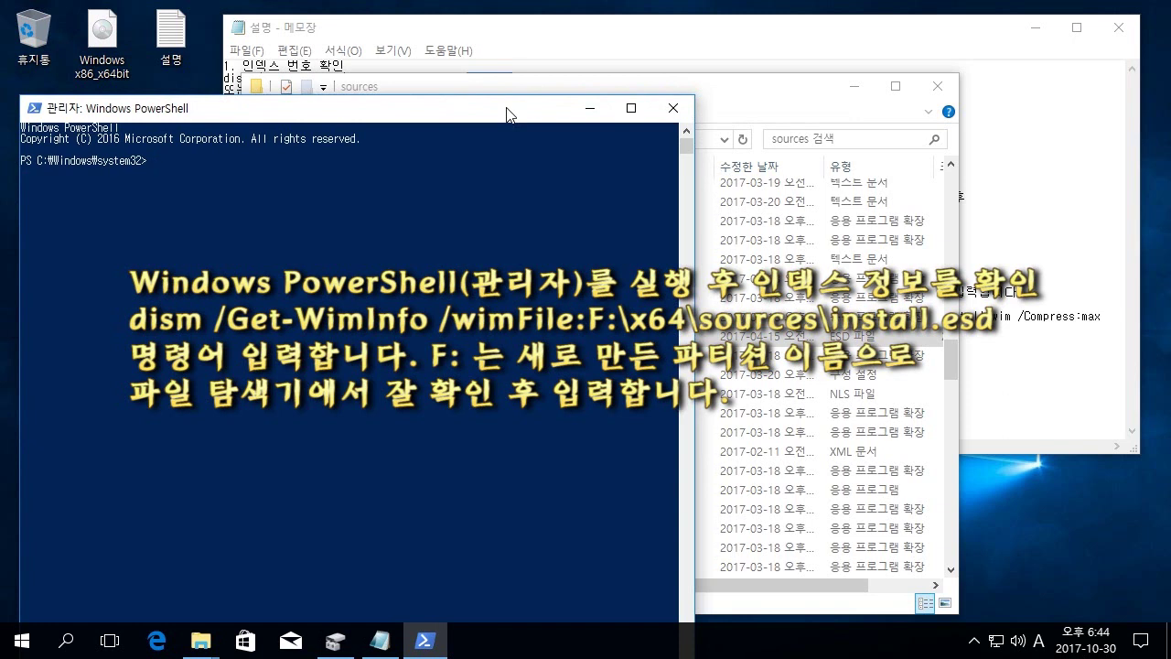
left_click(705, 47)
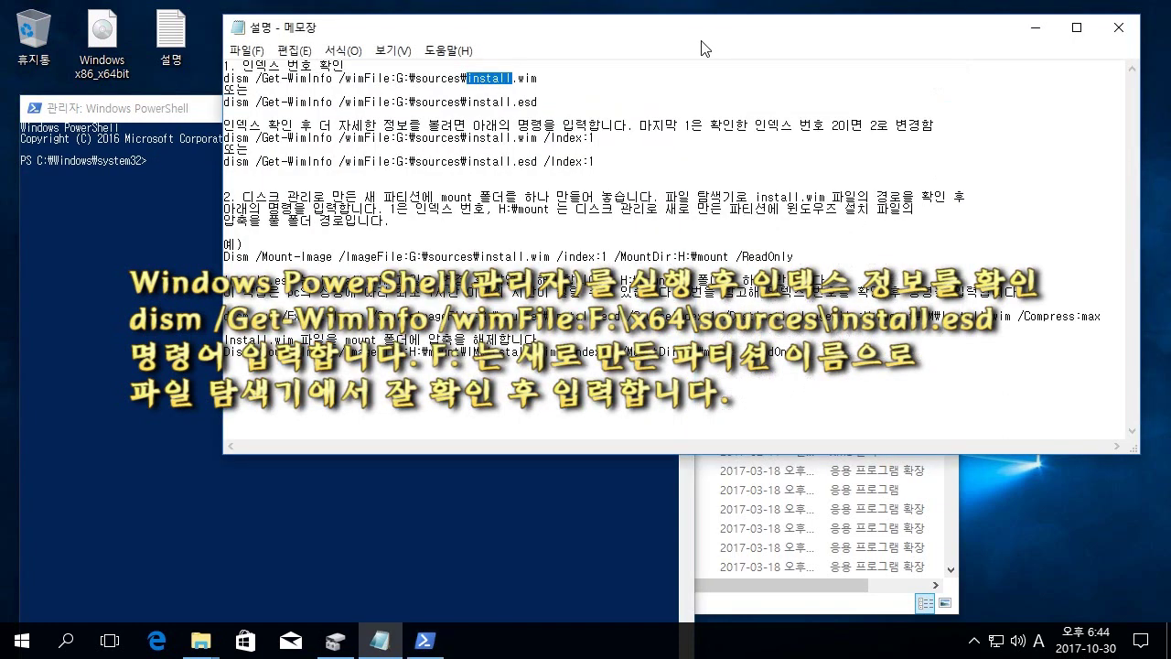
Copy dism /Get-WimInfo /wimFile: from the notes' first command and paste it at the PowerShell prompt
left_click_drag(224, 79, 393, 82)
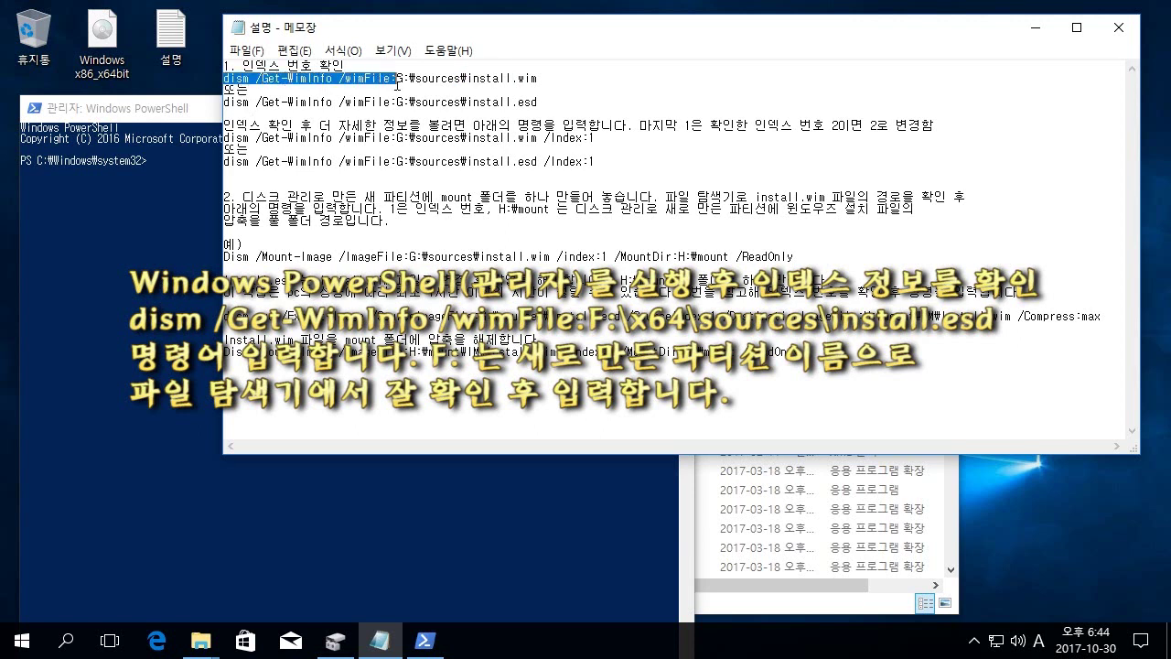
right_click(381, 84)
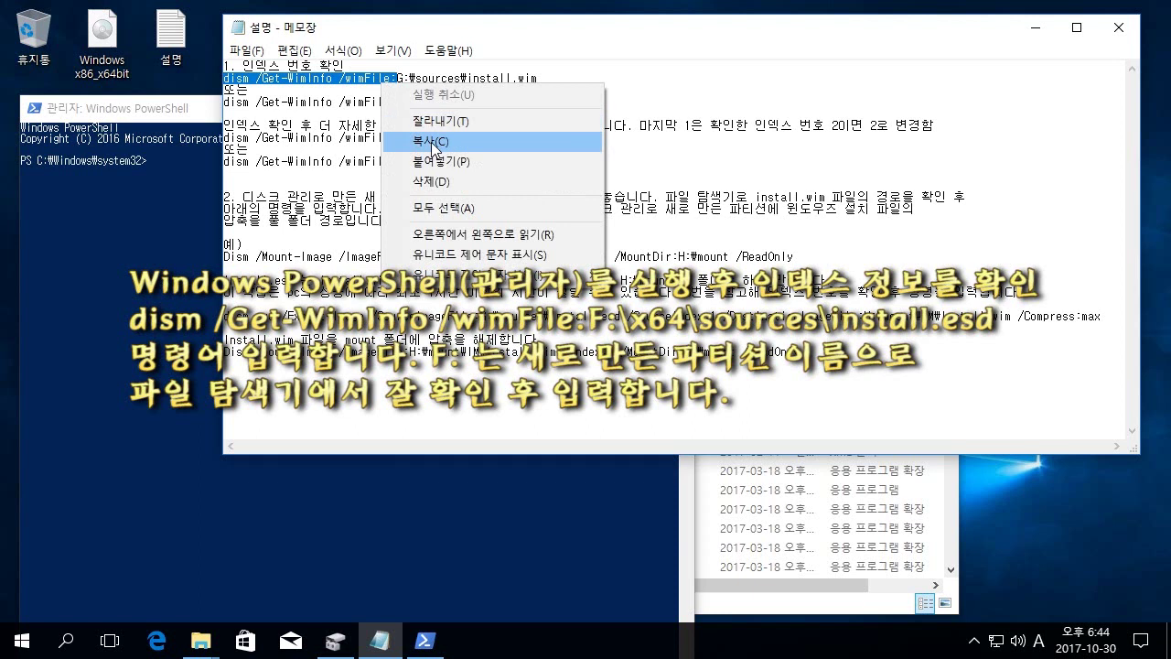
left_click(433, 142)
left_click(89, 256)
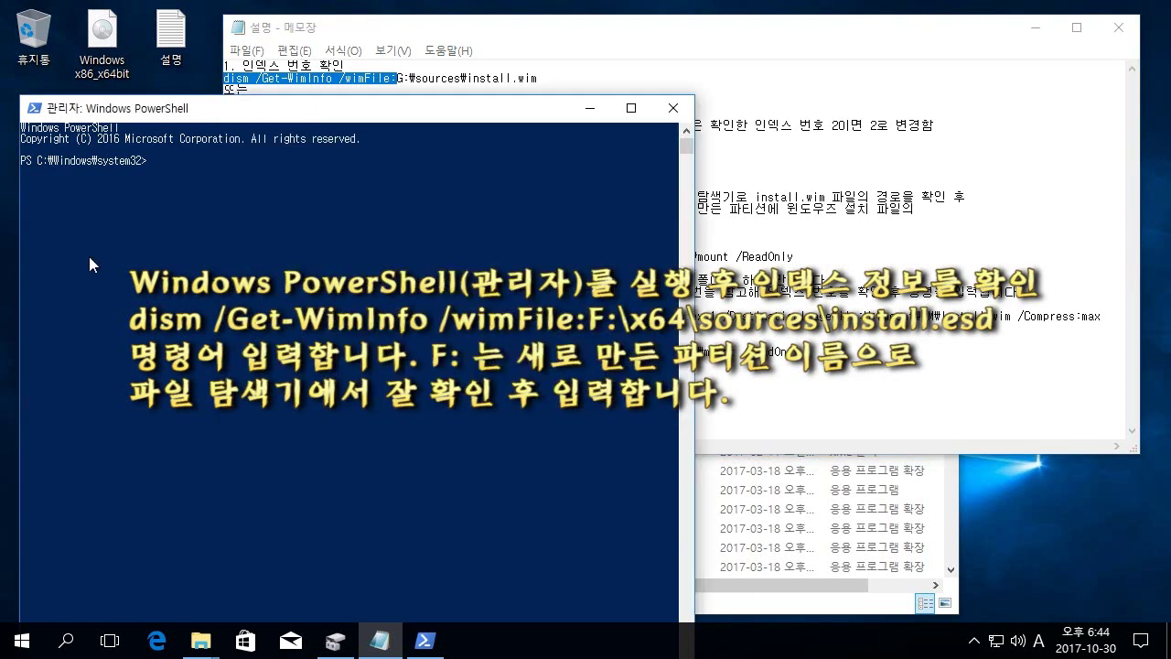
right_click(137, 264)
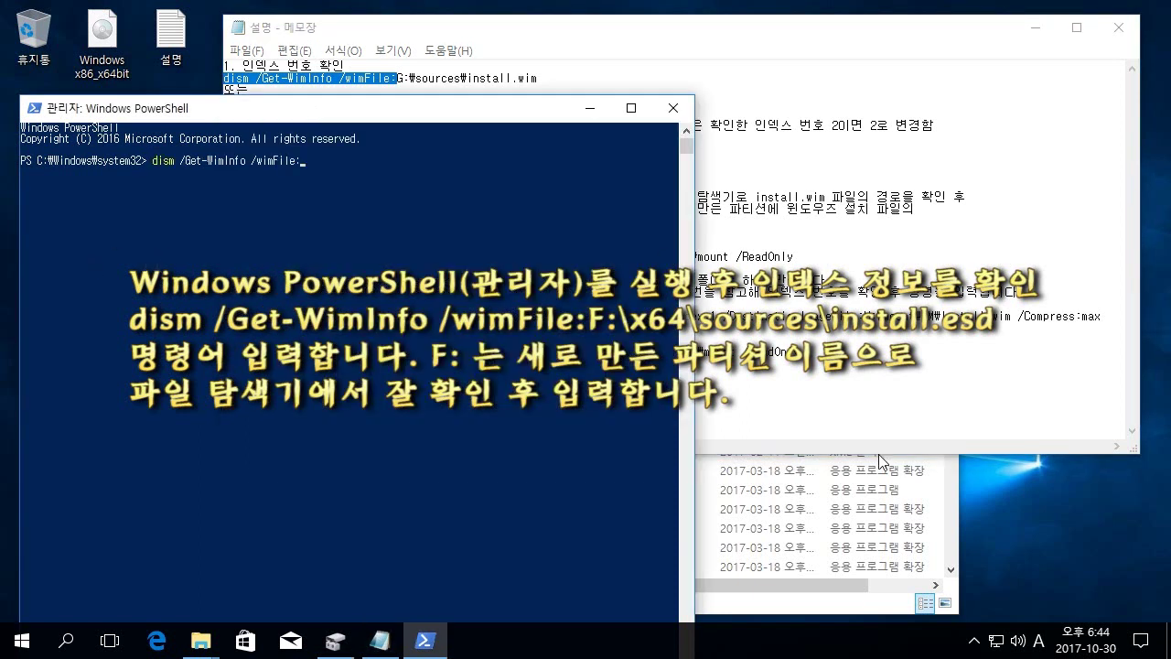
Copy the folder path F:\x64\sources from File Explorer and append it to the dism command in PowerShell
left_click(834, 582)
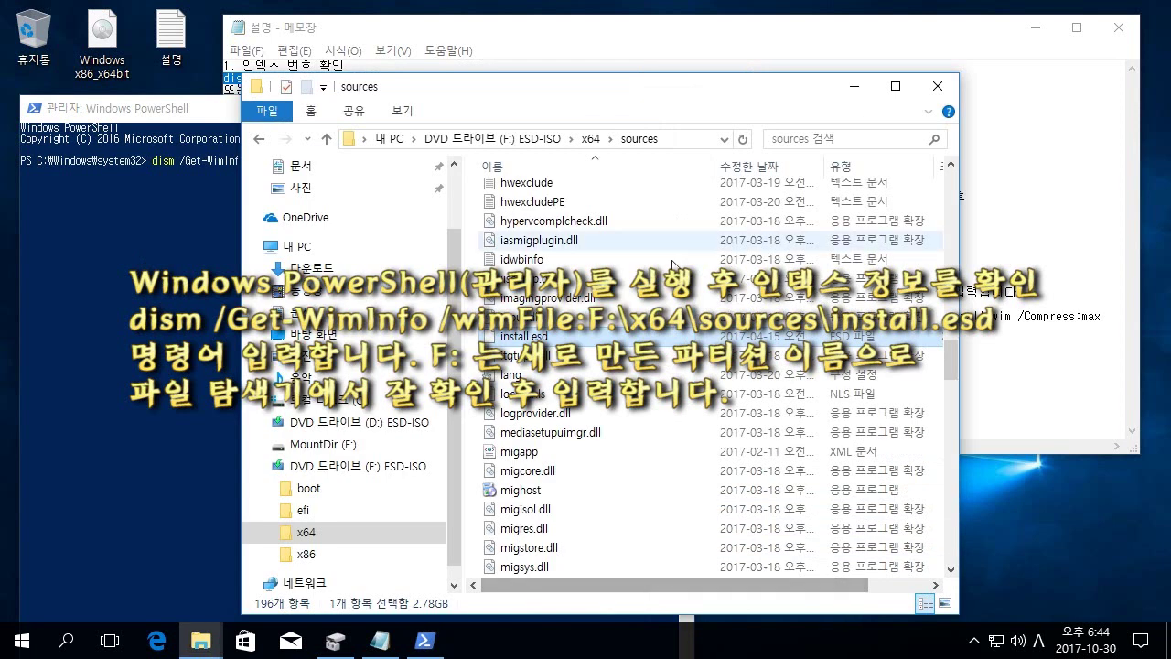
left_click(691, 140)
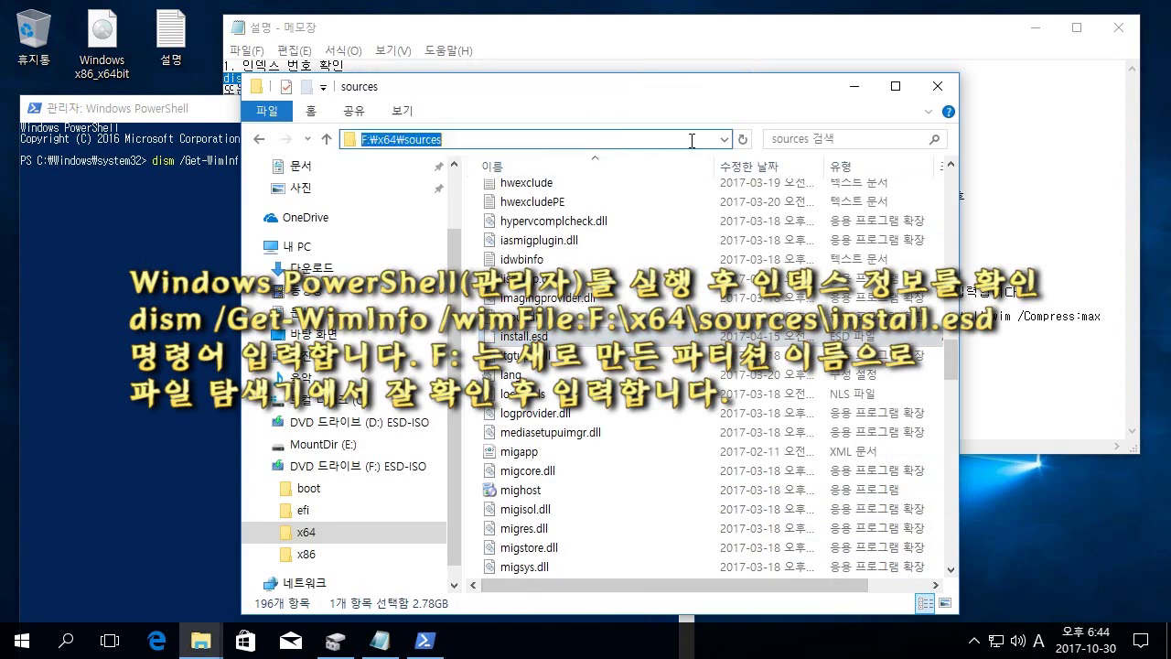
right_click(414, 142)
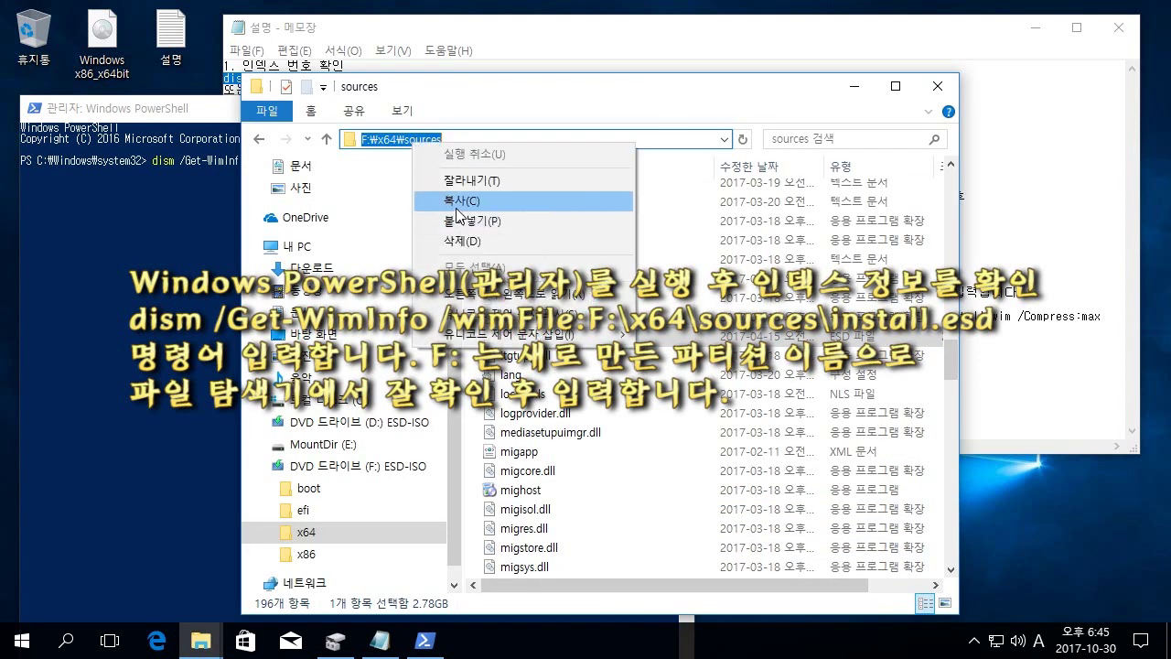
left_click(458, 209)
left_click(111, 221)
right_click(318, 221)
Append \install.esd, copied from the notes' .esd command, to the path in PowerShell and run the dism command
left_click(753, 24)
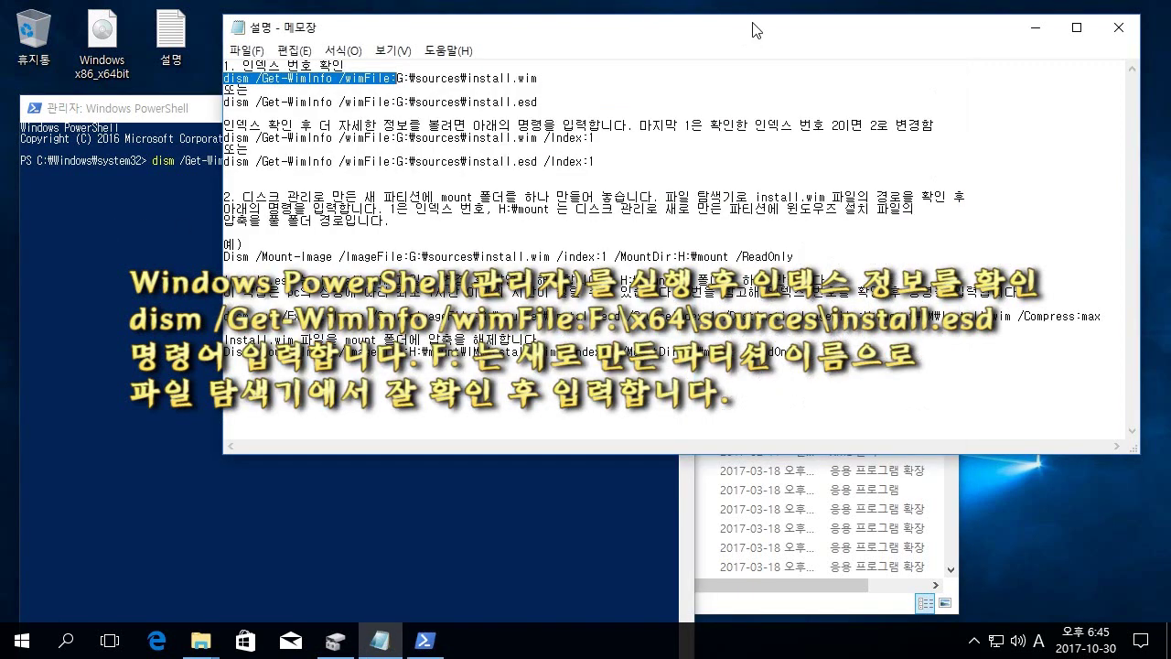
left_click(518, 80)
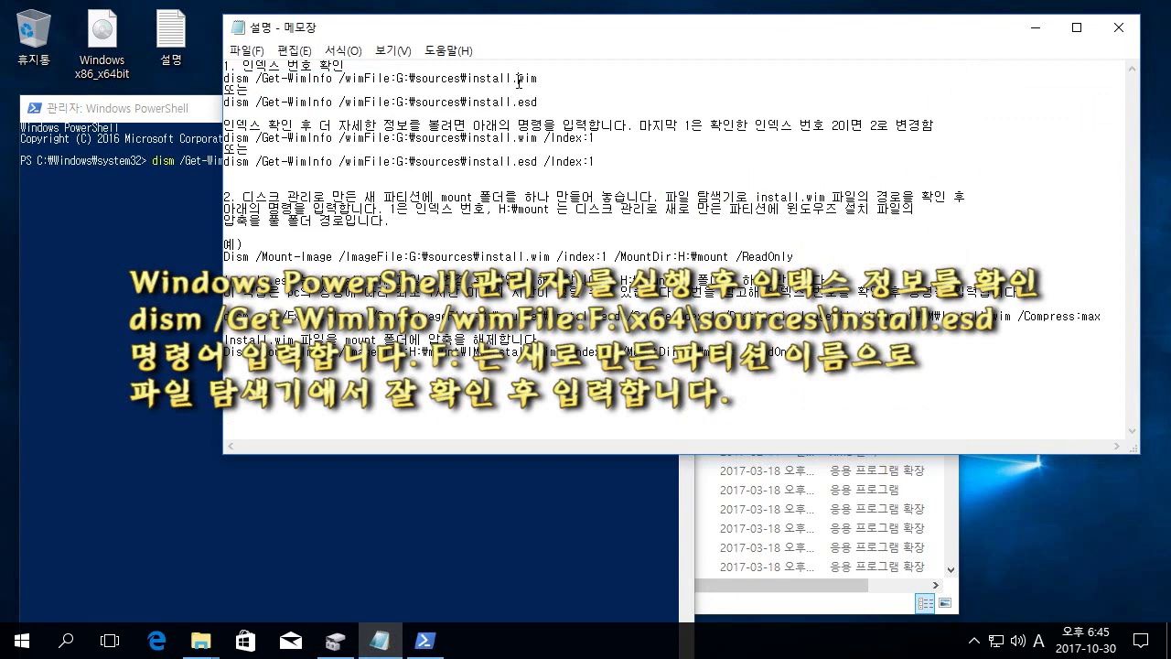
left_click(138, 223)
left_click(573, 52)
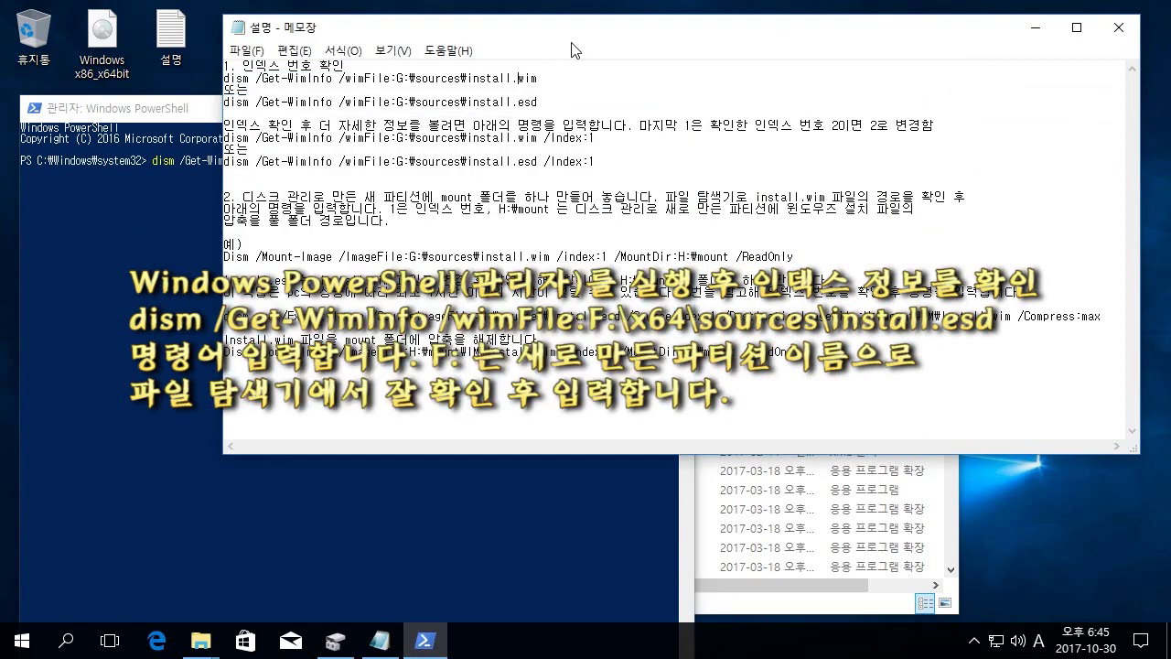
mouse_move(461, 78)
left_mouse_down()
mouse_move(548, 78)
mouse_move(464, 98)
left_mouse_up()
left_click(539, 101)
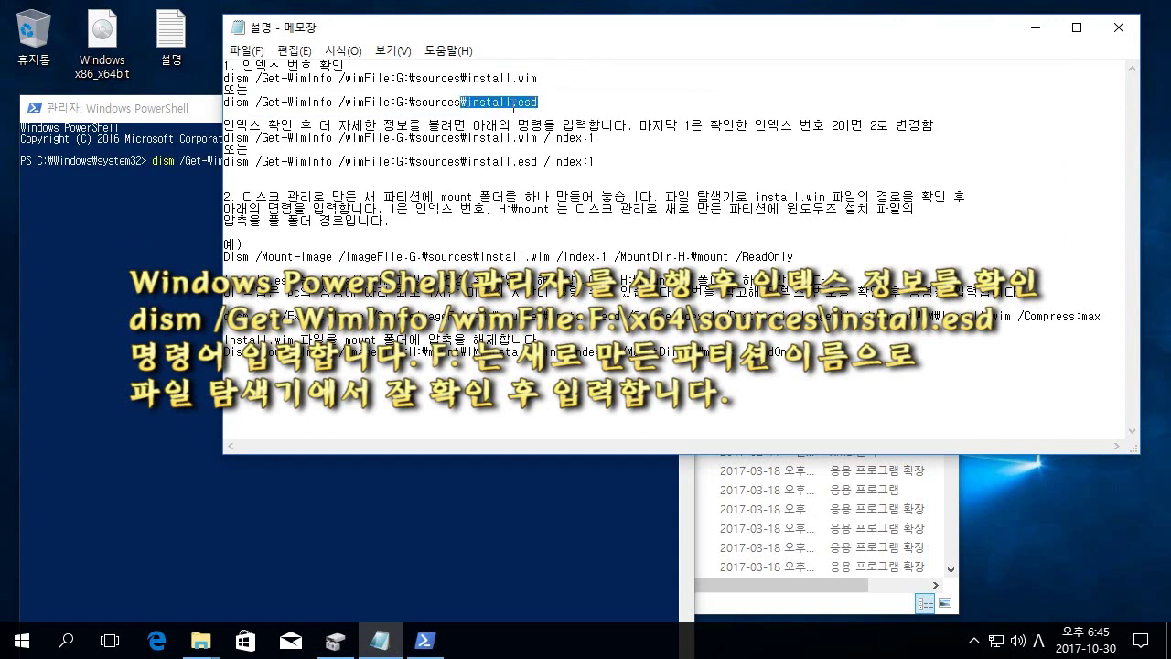
right_click(506, 106)
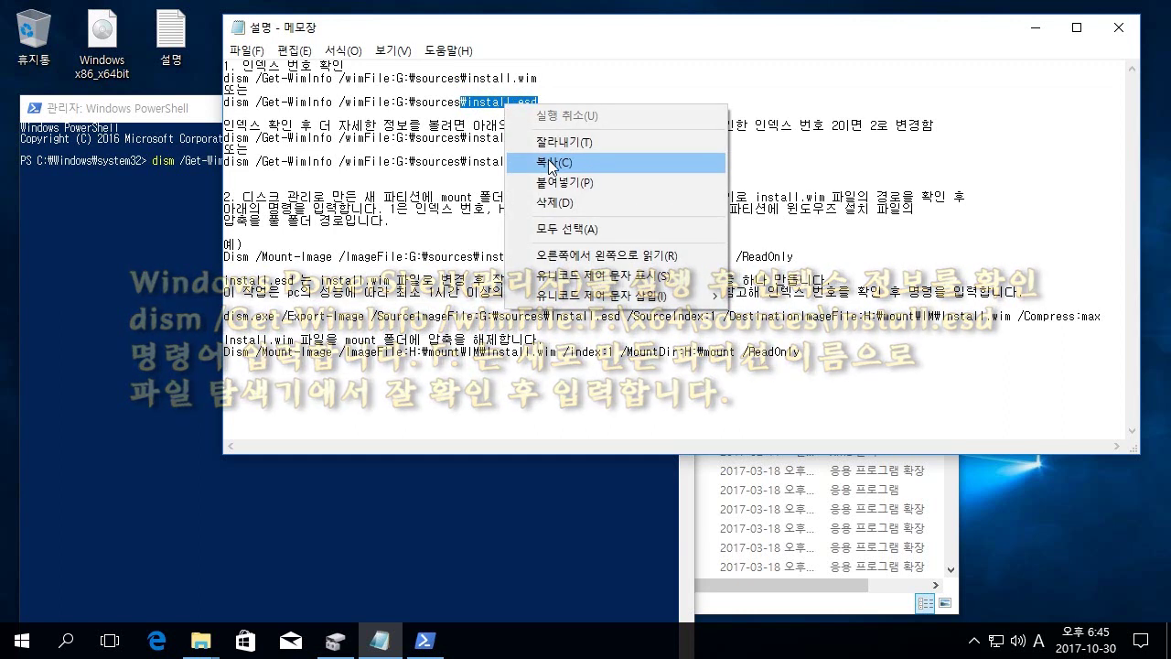
left_click(578, 162)
left_click(111, 288)
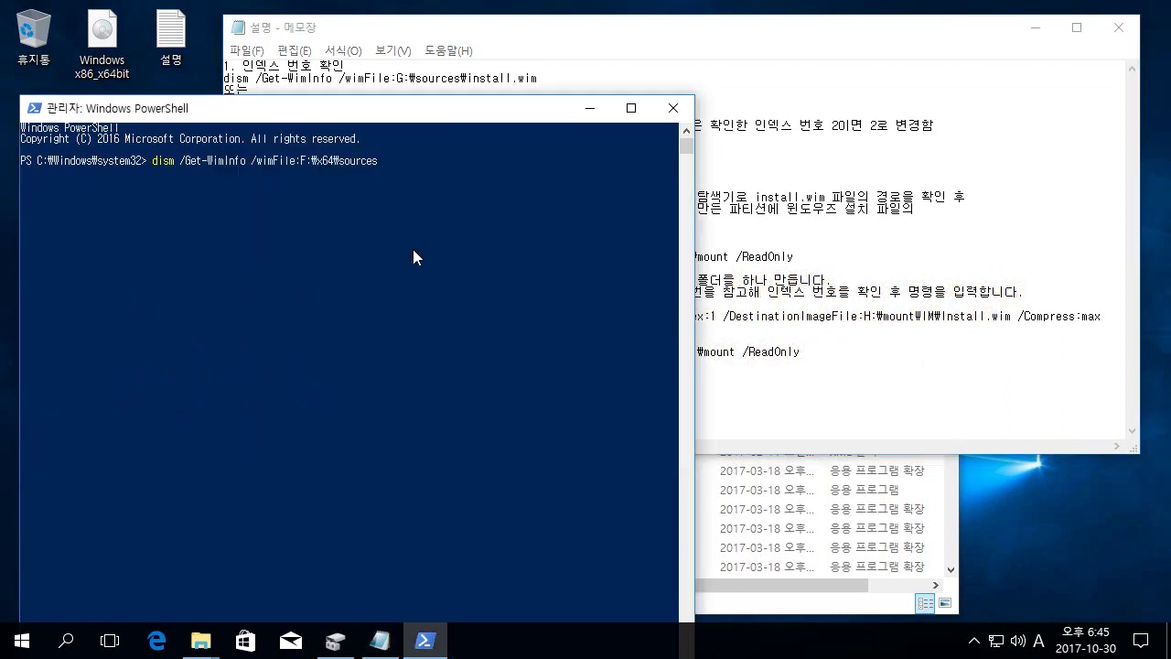
right_click(412, 249)
key("Return")
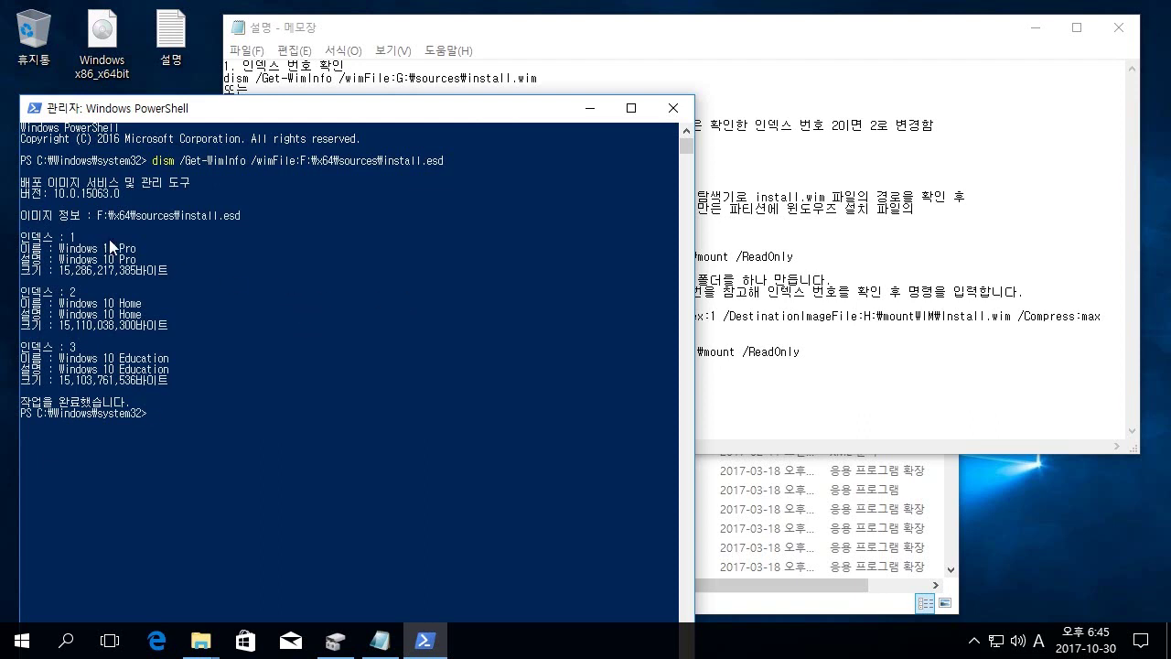
Examine the image path, index numbers and Windows edition names in the DISM output
left_click_drag(26, 184, 166, 185)
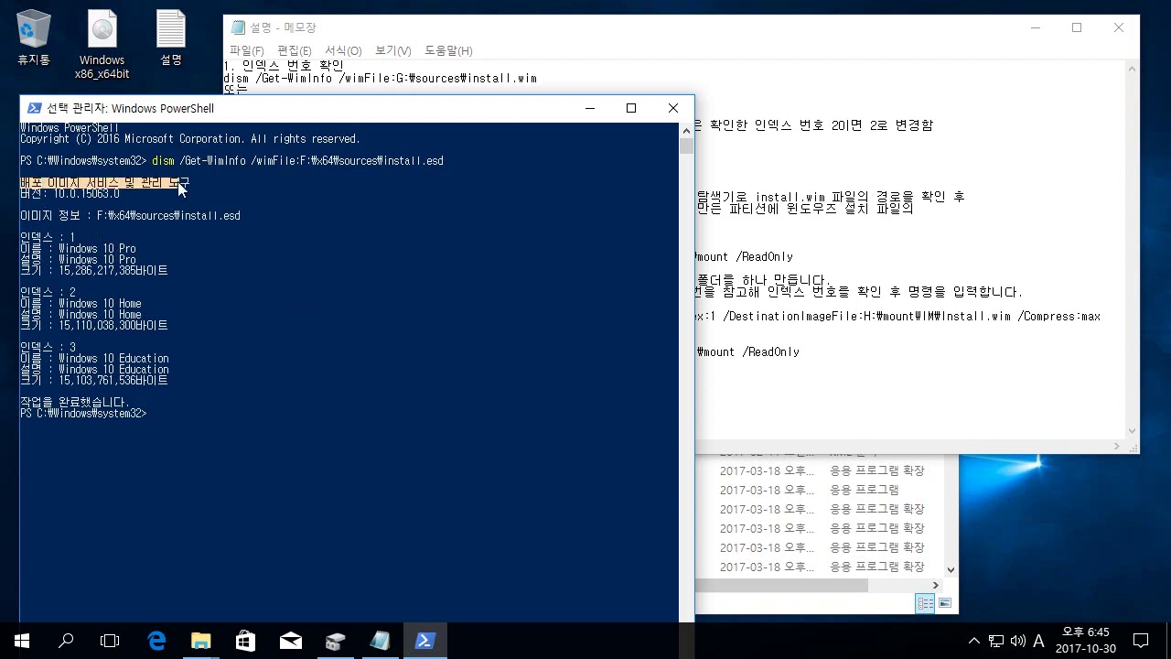
left_click_drag(98, 218, 216, 215)
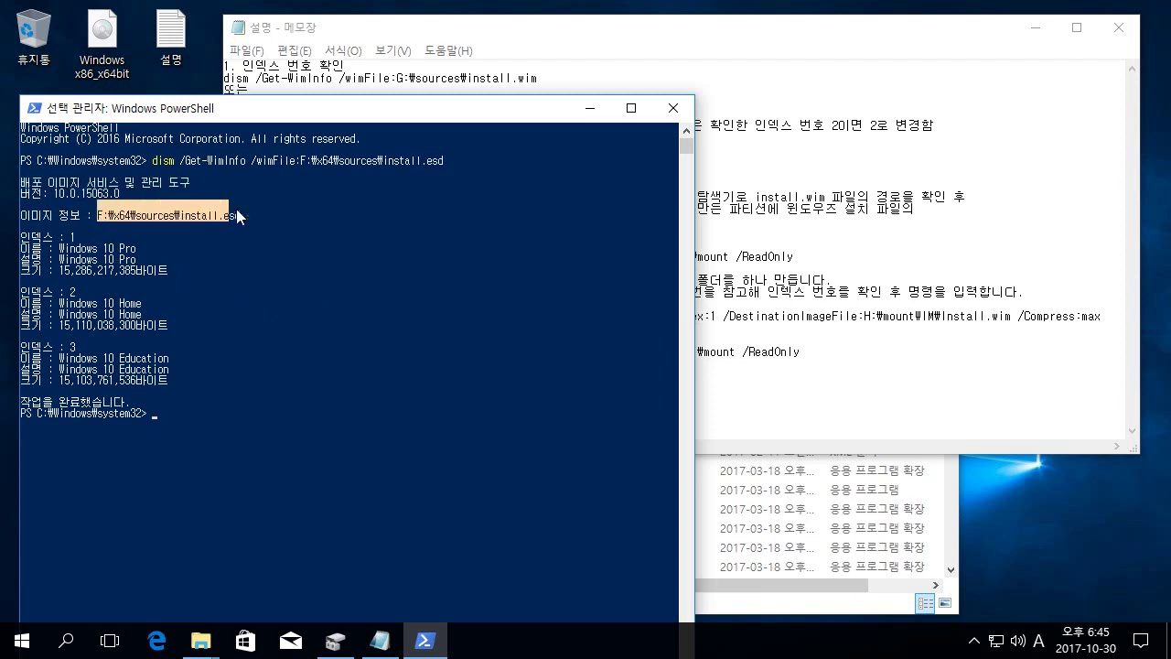
right_click(209, 230)
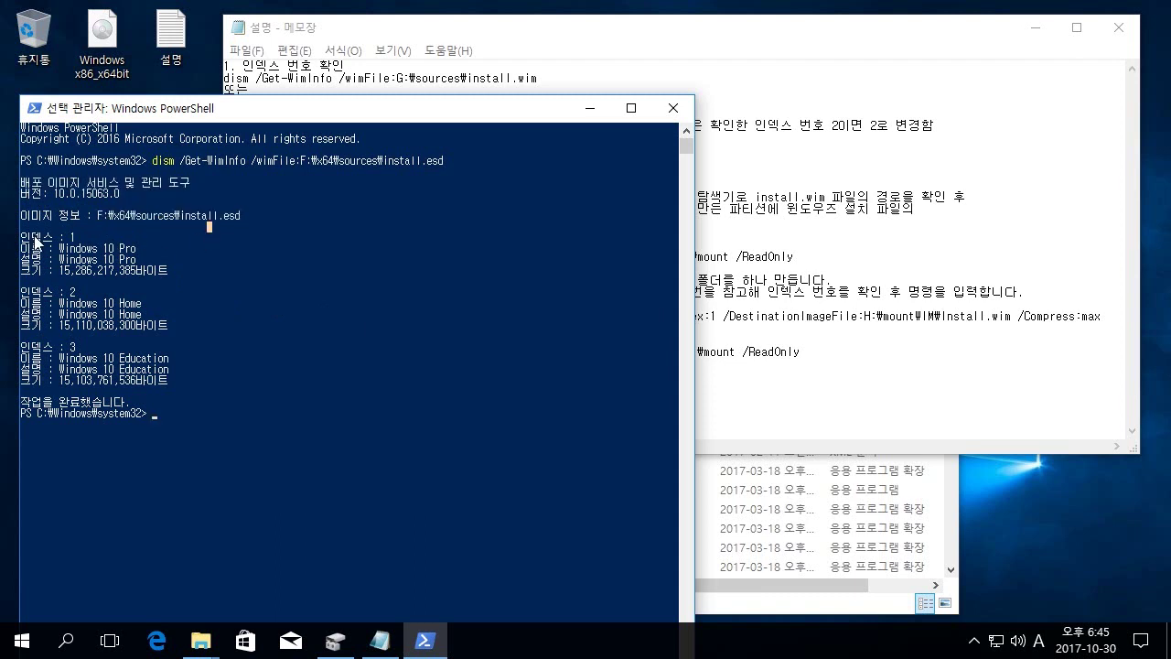
left_click_drag(21, 236, 84, 240)
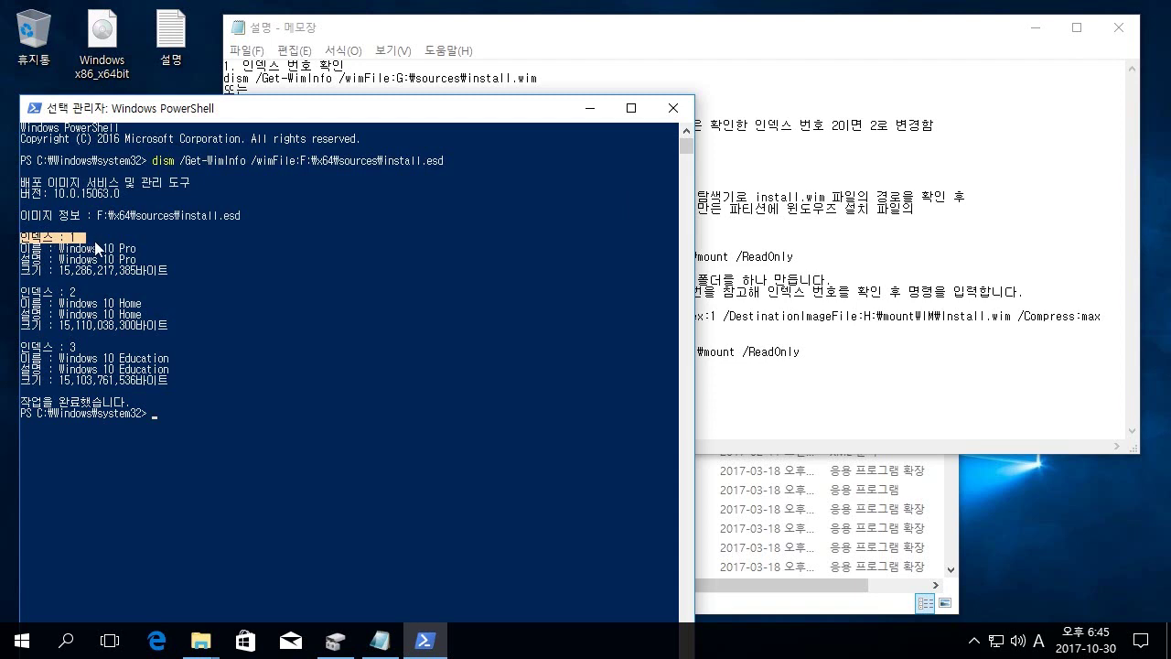
right_click(27, 293)
left_click_drag(28, 293, 77, 293)
right_click(118, 329)
left_click(118, 329)
left_click_drag(59, 248, 150, 248)
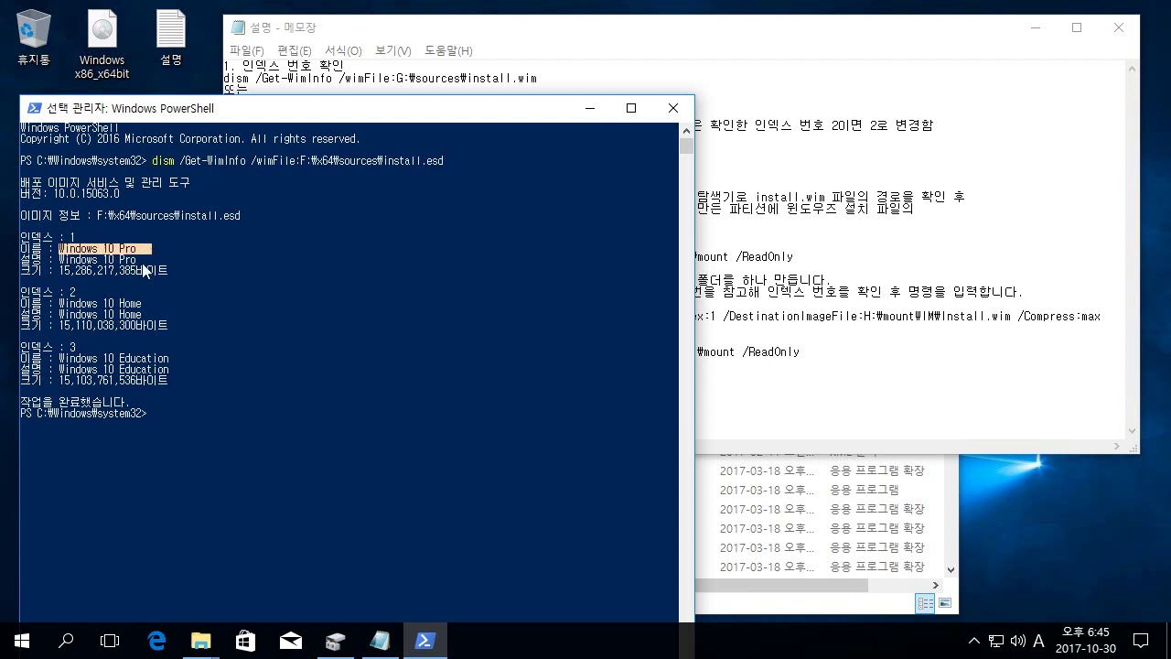
left_click_drag(58, 304, 143, 304)
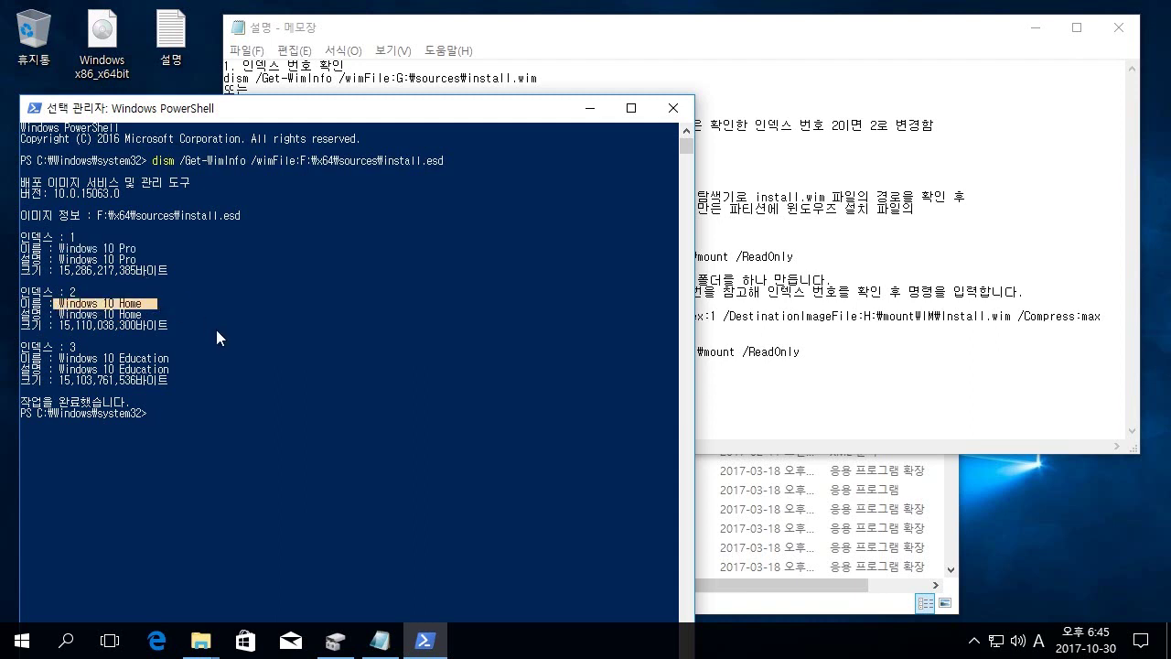
left_click(219, 348)
left_click_drag(23, 348, 194, 351)
left_click(71, 359)
left_click(182, 370)
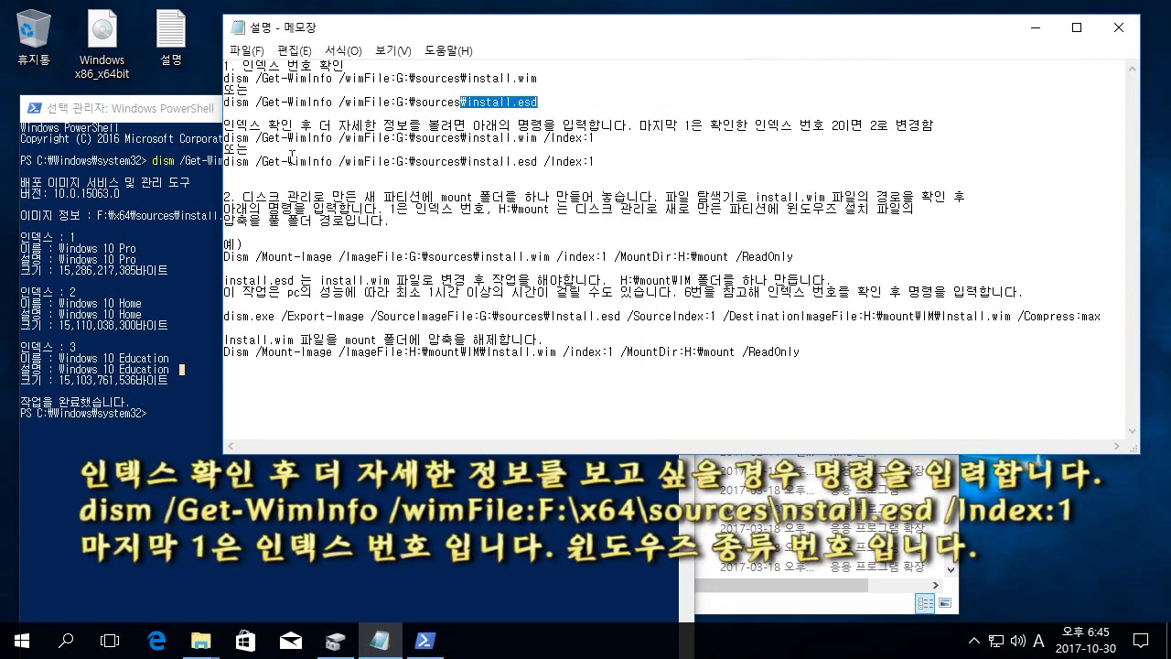
Copy /Index:1 from the notes' detailed-information command and add it to the recalled dism command for install.esd in PowerShell
left_click_drag(224, 126, 409, 125)
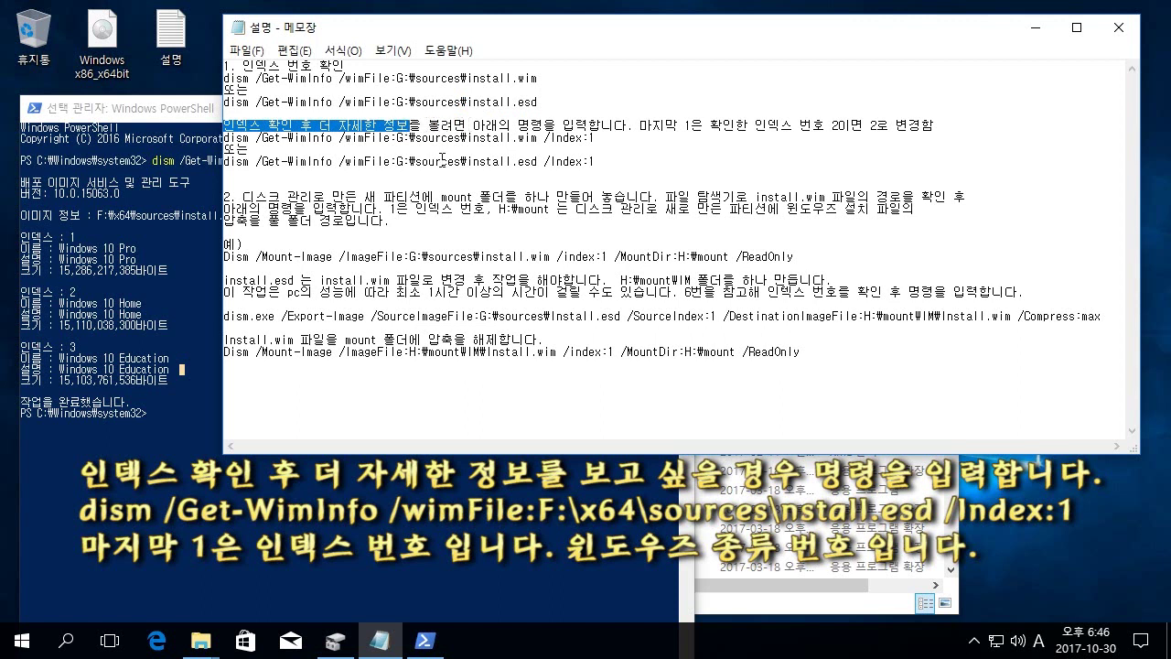
left_click(367, 183)
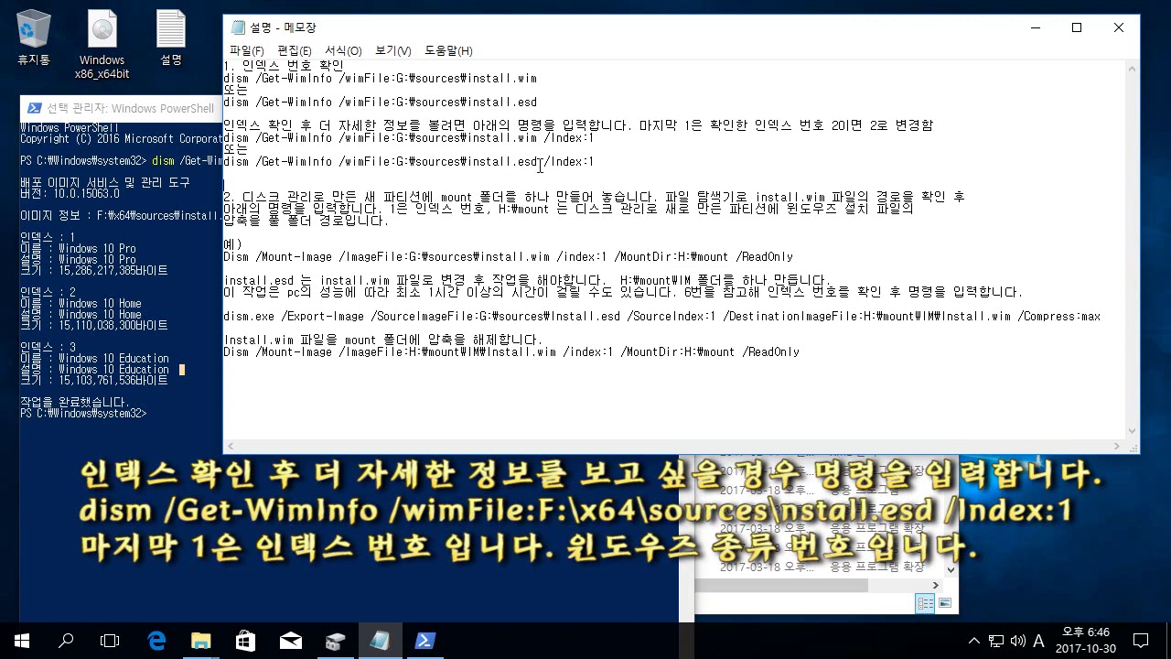
left_click_drag(538, 163, 643, 163)
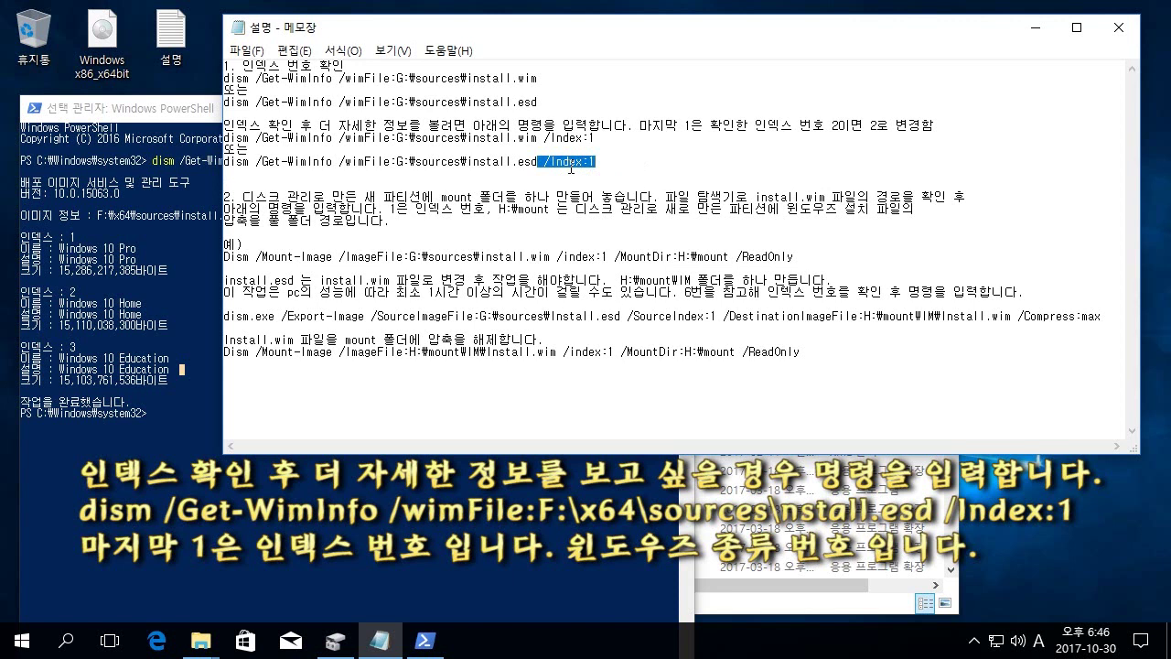
right_click(569, 167)
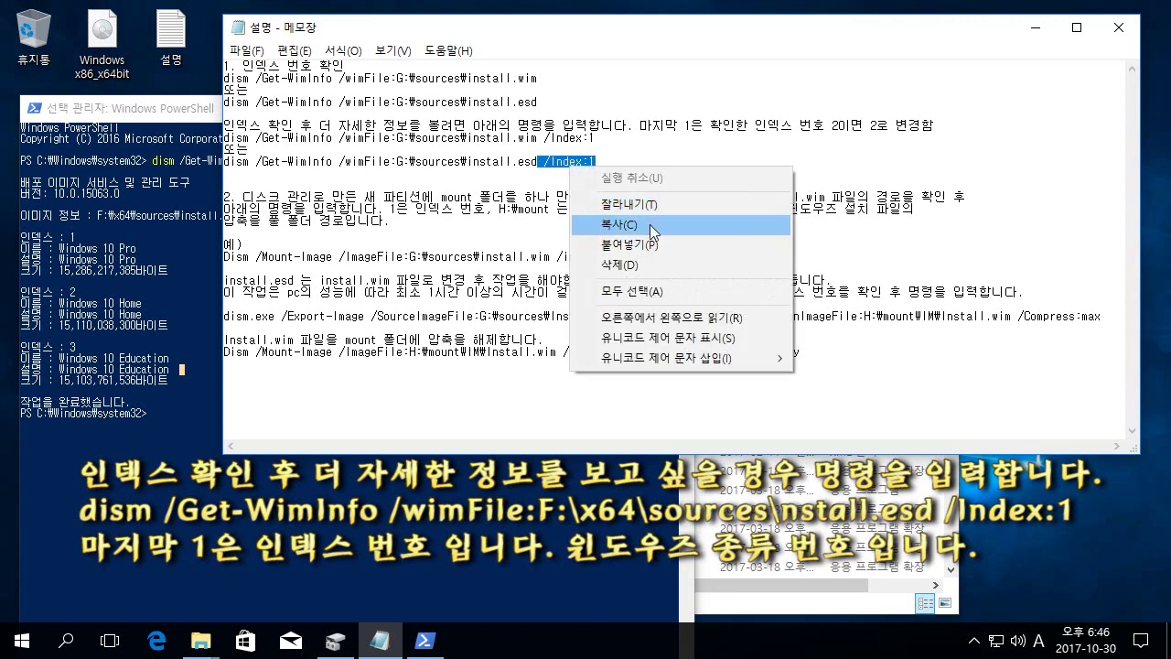
left_click(649, 224)
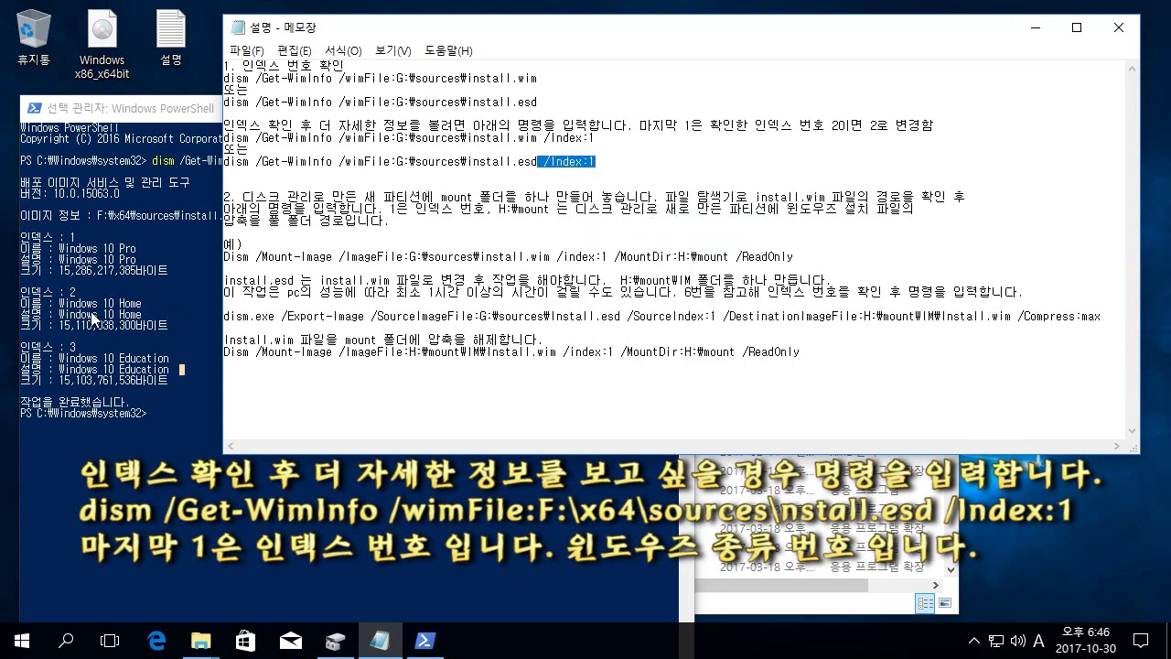
left_click(95, 317)
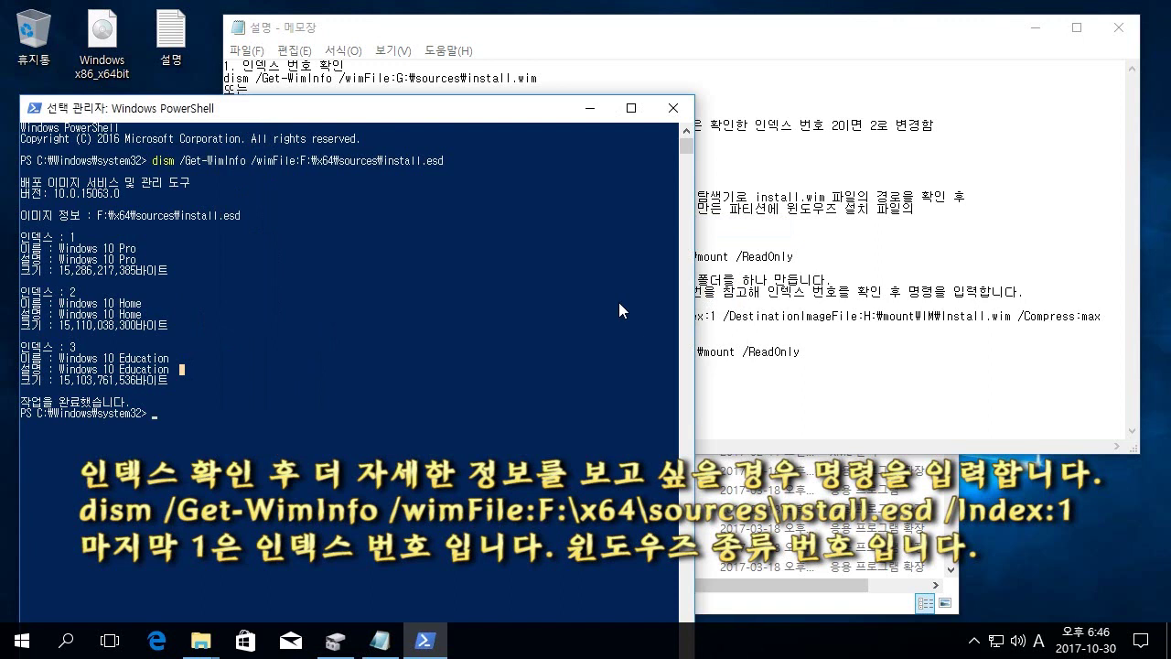
key("ctrl+v")
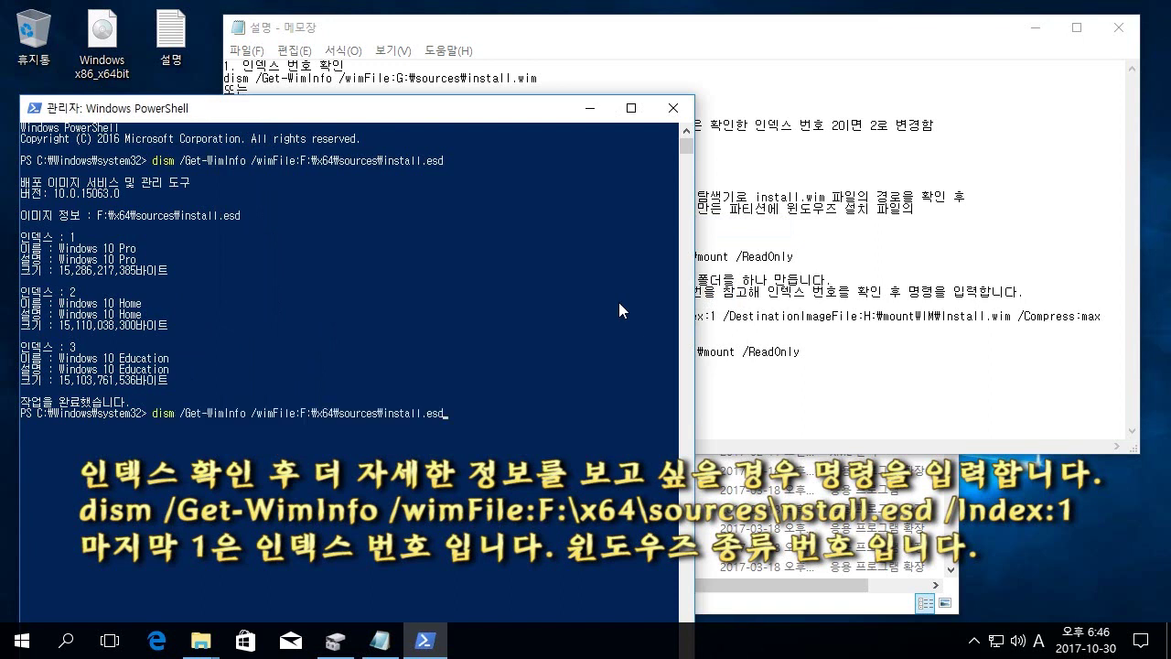
type("/Index:1")
Check the Windows 10 Pro index number in the output and run the dism command with /Index:1
left_click_drag(28, 244, 88, 240)
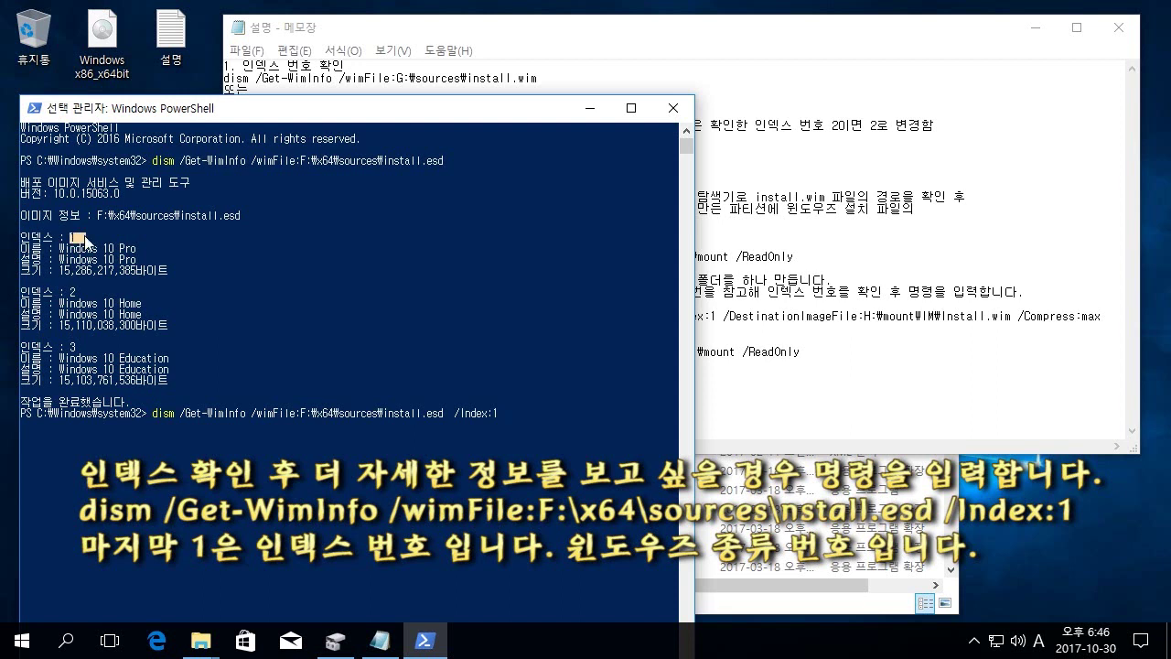
left_click(259, 314)
key("Escape")
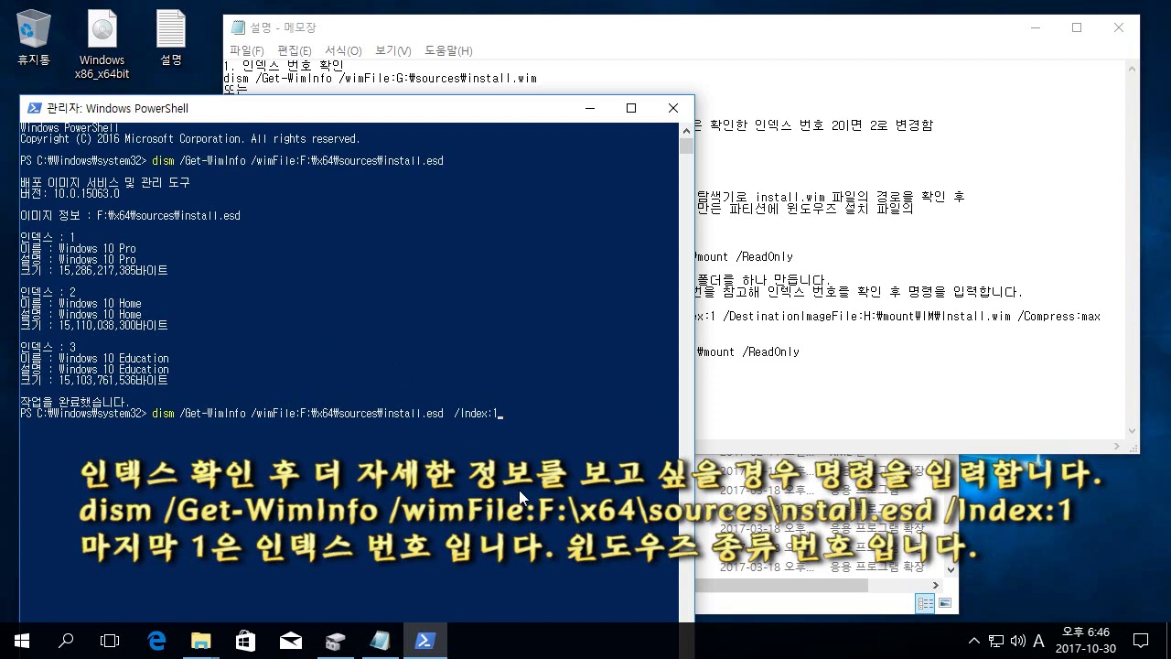
left_click(519, 489)
key("Escape")
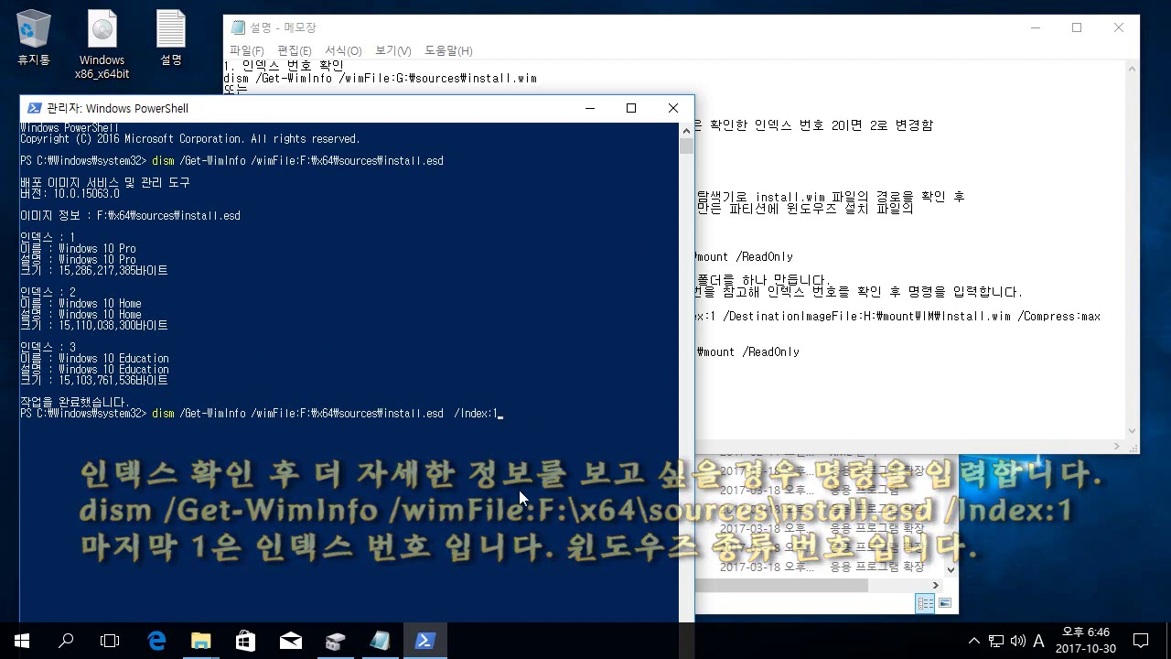
key("Return")
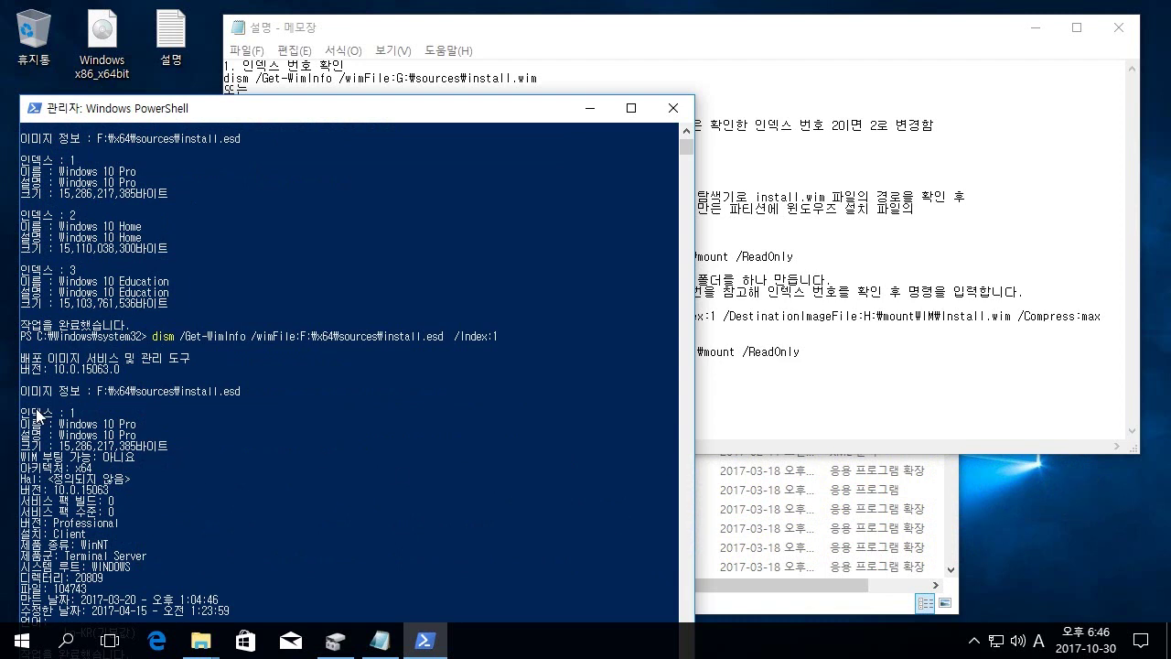
Examine the index number and edition name in the detailed DISM output for index 1
left_click_drag(24, 412, 75, 417)
left_click(281, 413)
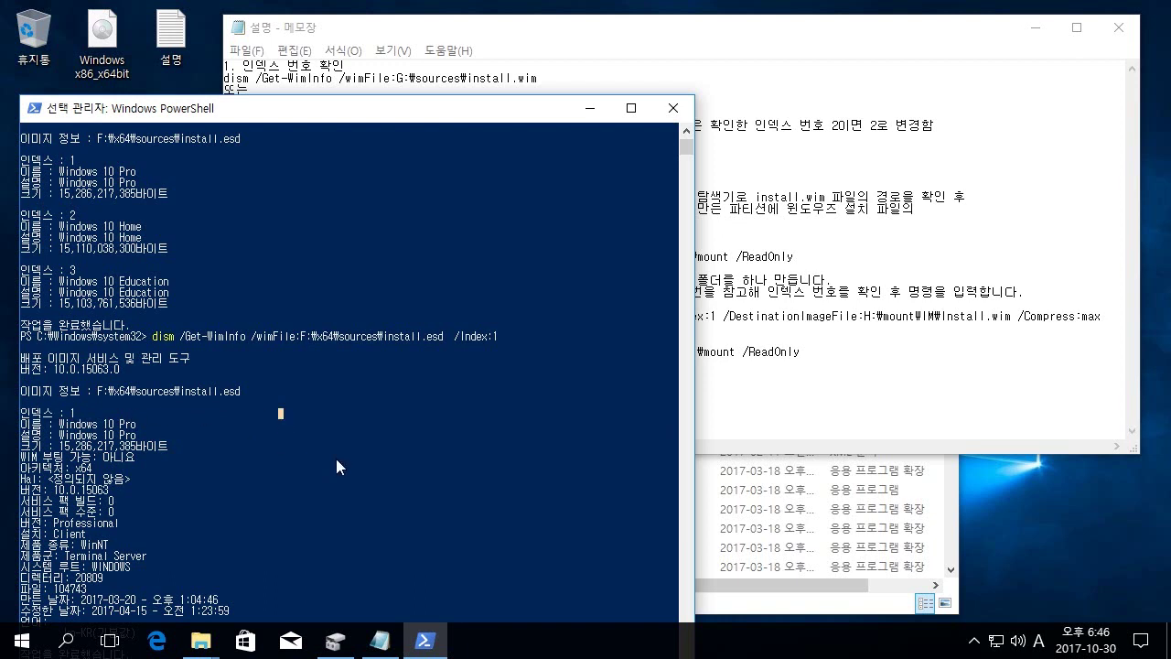
scroll(351, 455, "down", 2)
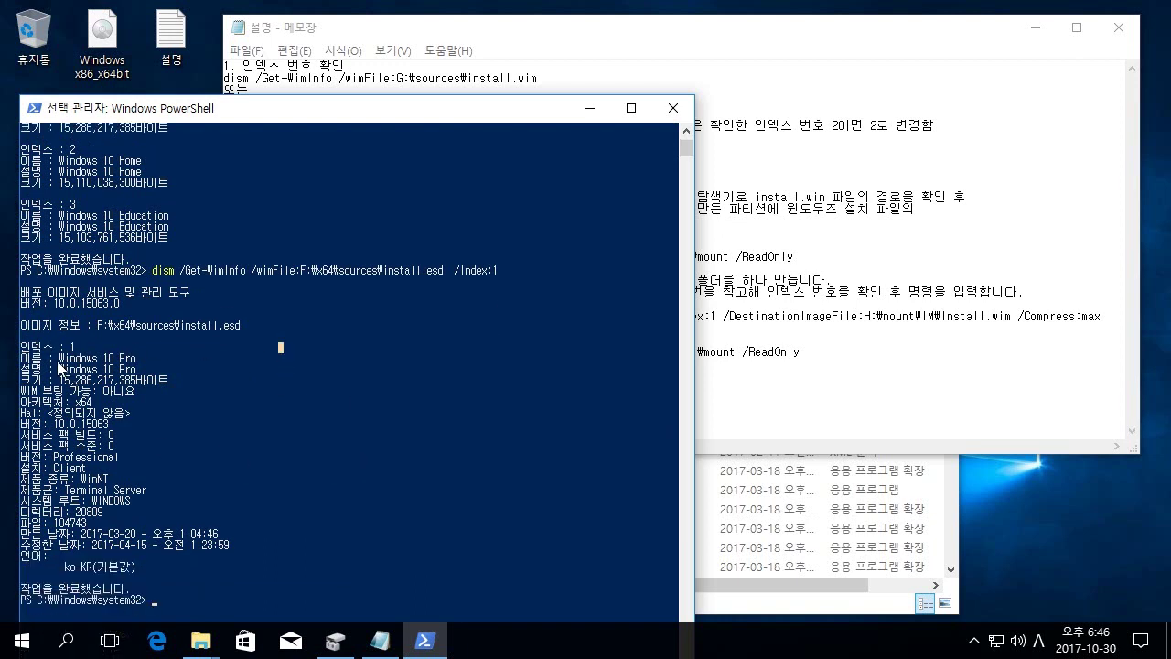
left_click_drag(59, 359, 138, 360)
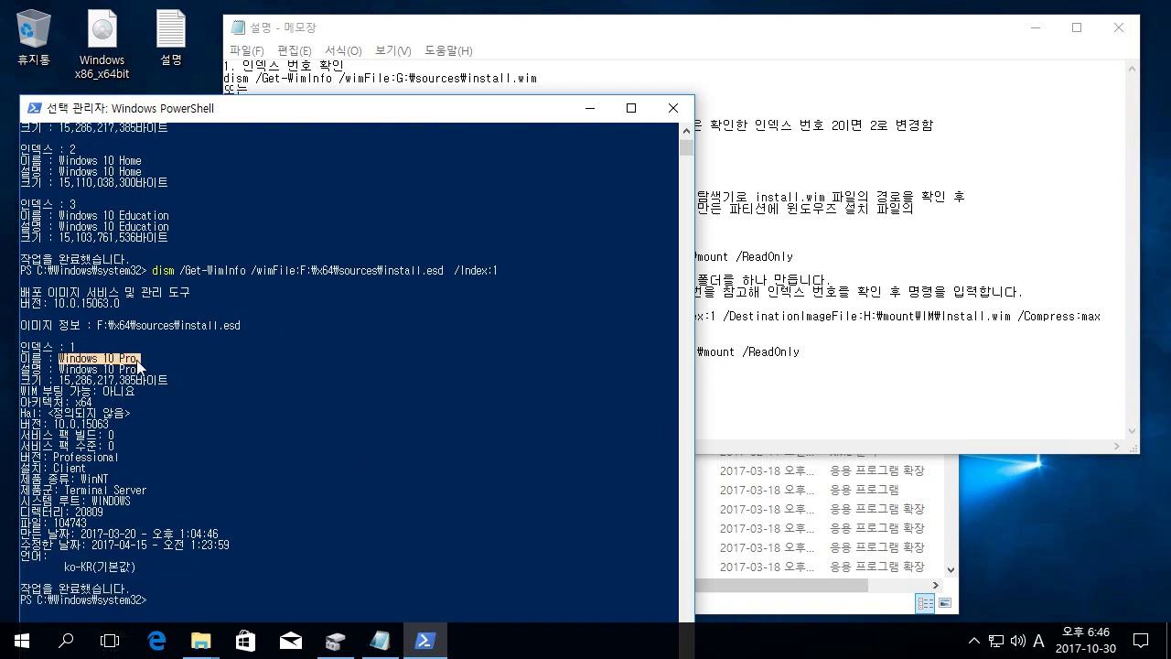
Examine the product type and language entries in the detailed DISM output for index 1
left_click(182, 447)
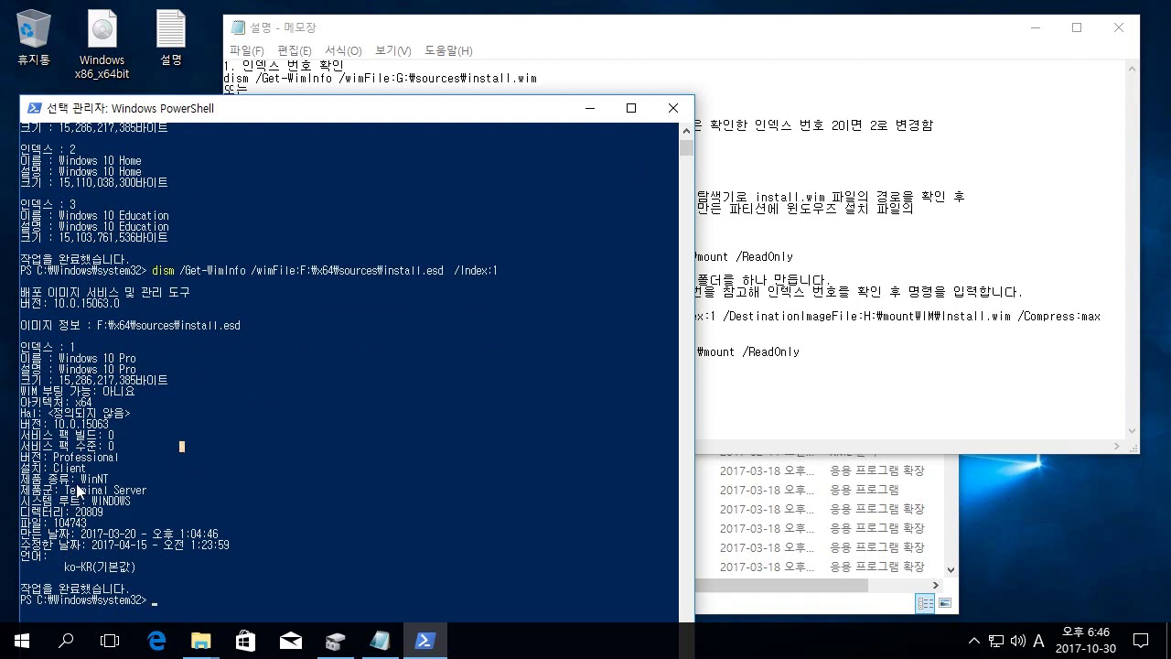
left_click_drag(81, 478, 111, 479)
left_click_drag(64, 567, 88, 566)
left_click(323, 468)
scroll(277, 406, "down", 3)
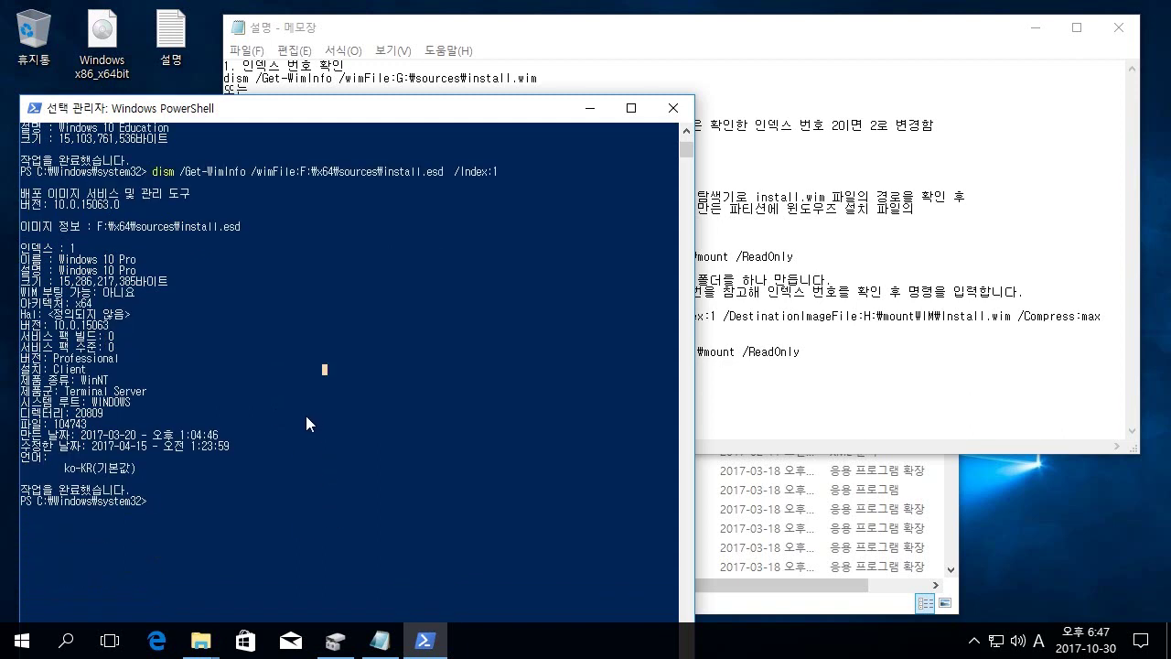
Recall the detailed dism command for install.esd, check the Windows 10 Home index number, and run the command with /Index:2
key("Escape")
key("Up")
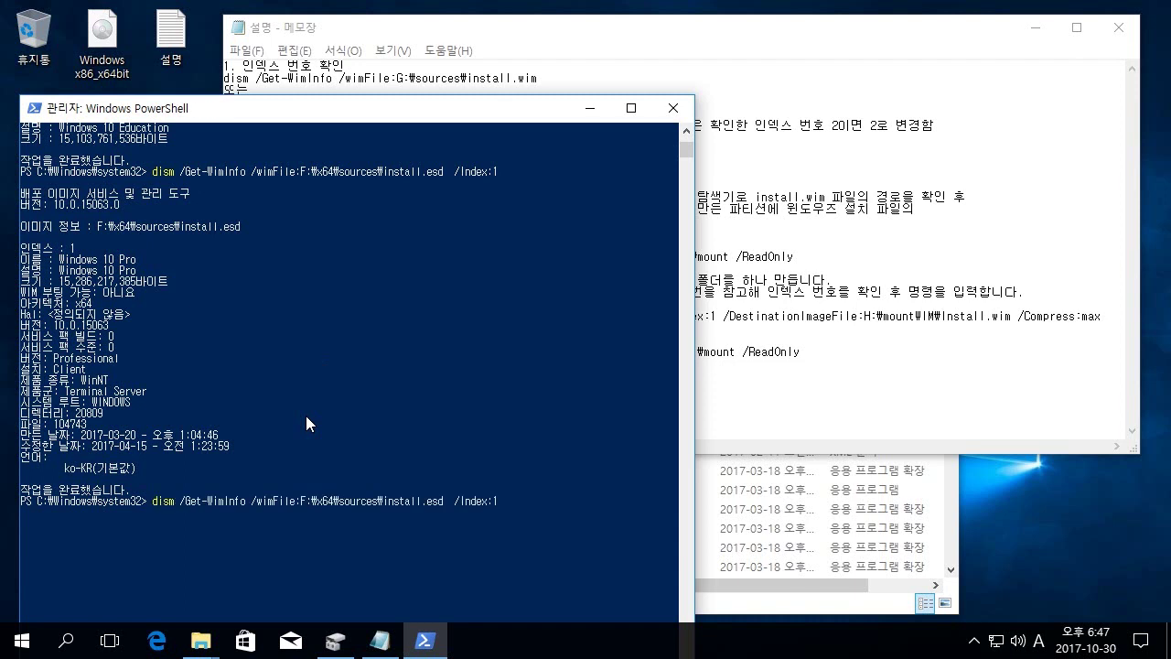
scroll(311, 415, "up", 3)
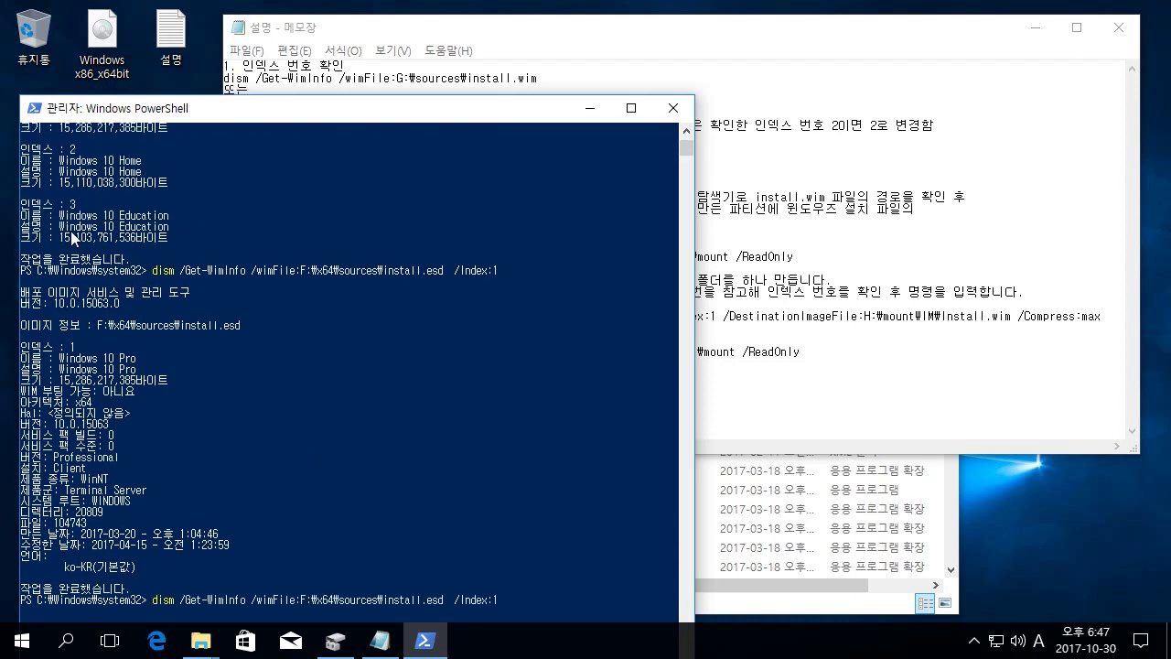
left_click_drag(22, 148, 73, 156)
left_click(74, 157)
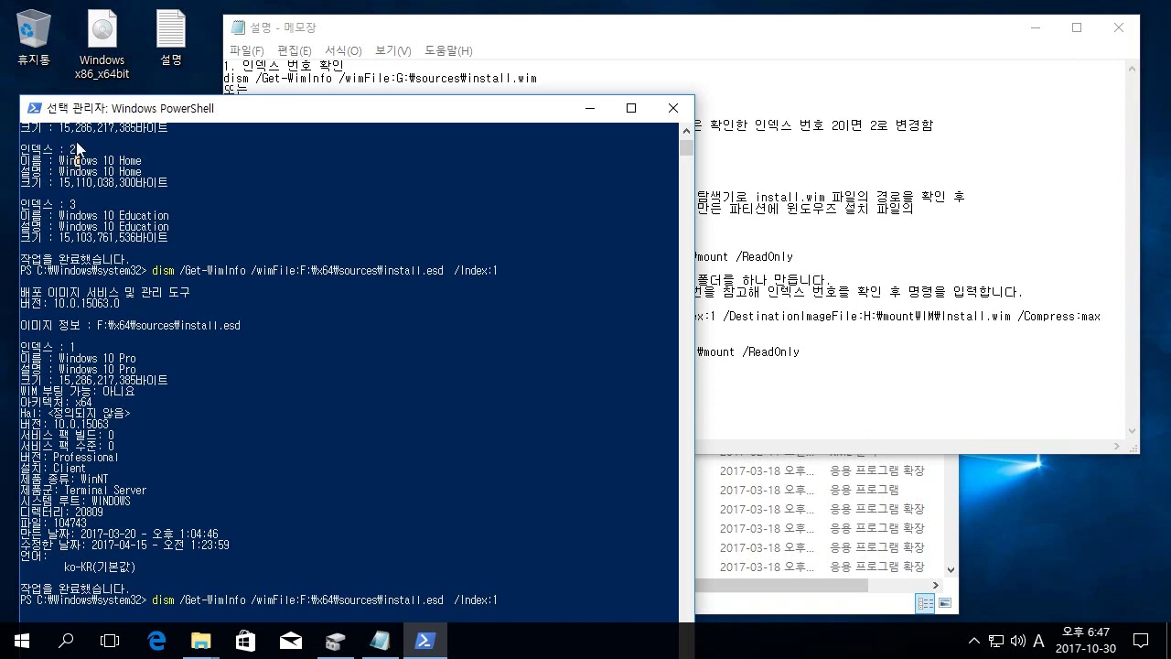
left_click(546, 422)
key("BackSpace")
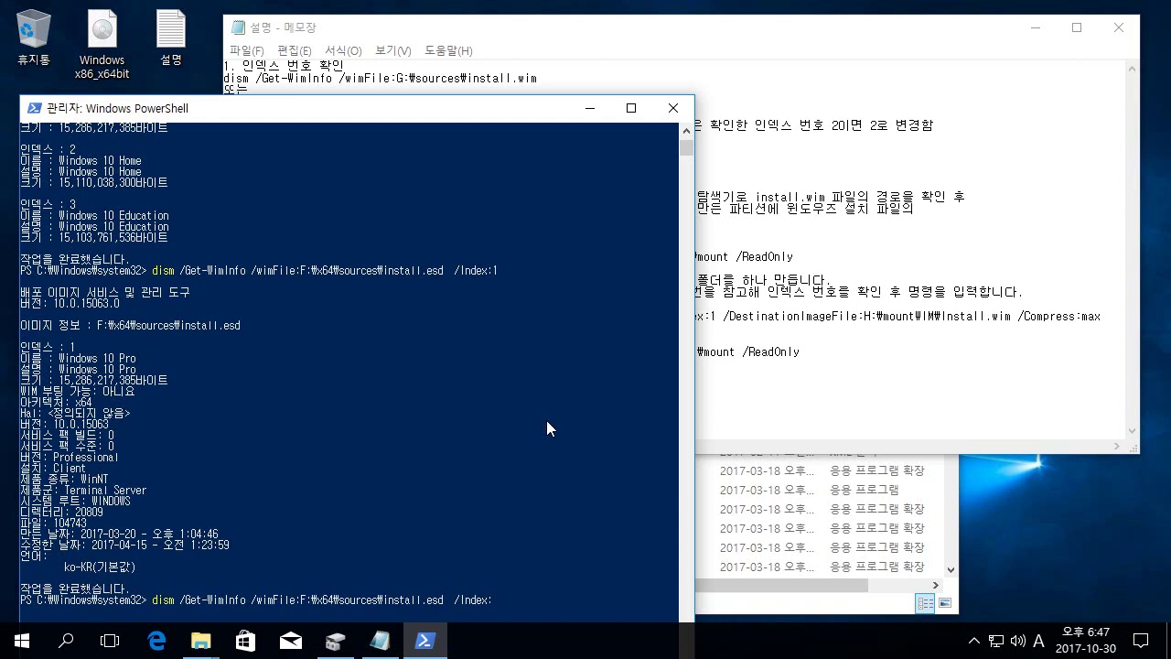
type("2")
key("Return")
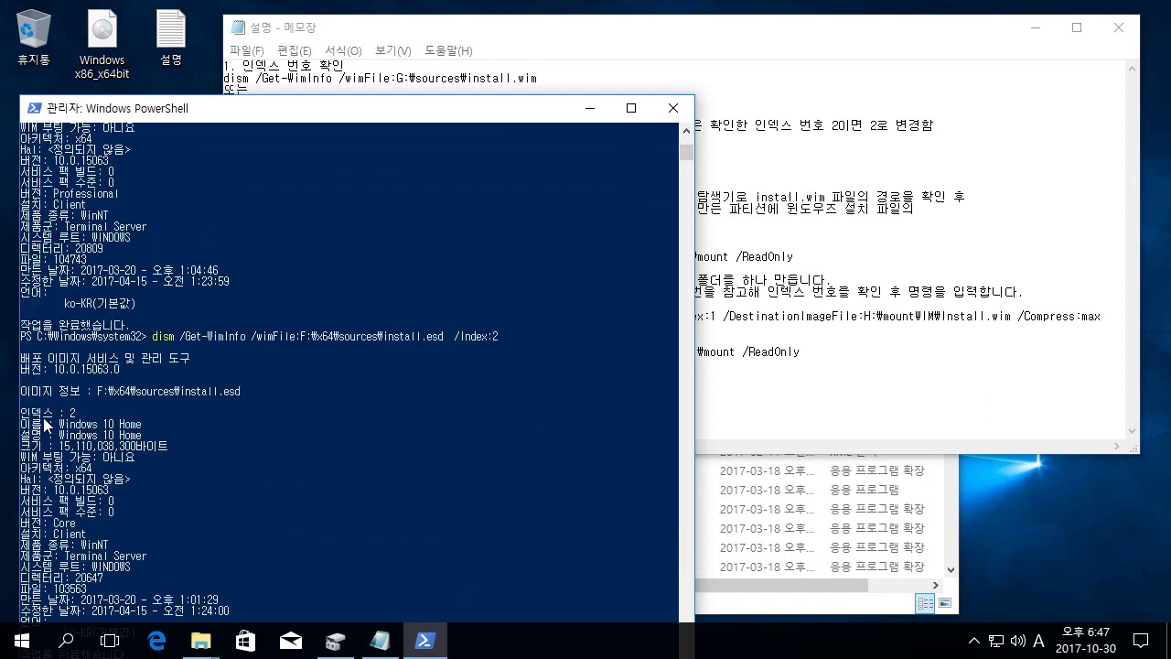
Examine the detailed DISM output for index 2 and bring up the notes with the follow-up instructions
left_click_drag(22, 410, 79, 415)
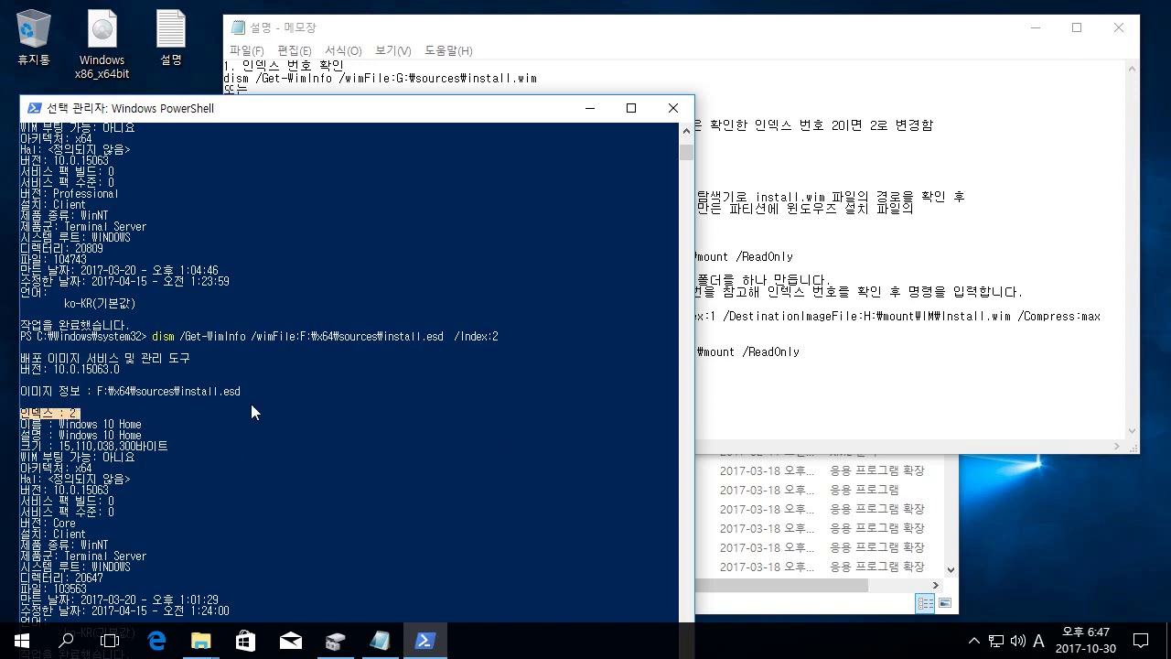
scroll(274, 413, "down", 5)
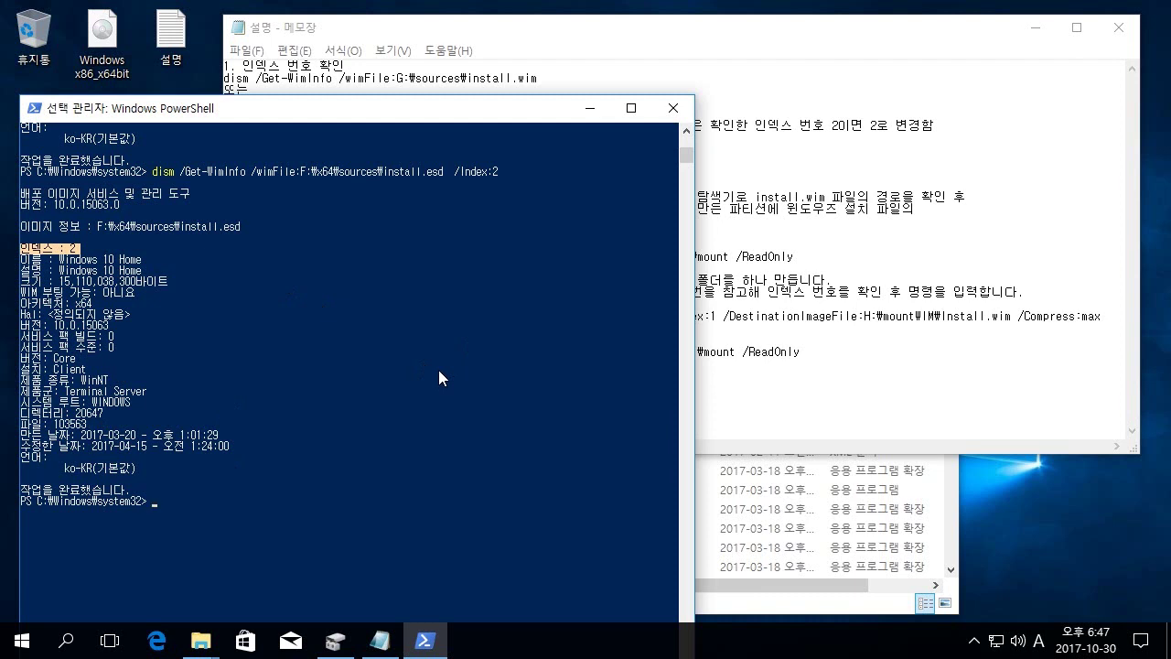
scroll(438, 369, "up", 3)
scroll(438, 369, "down", 4)
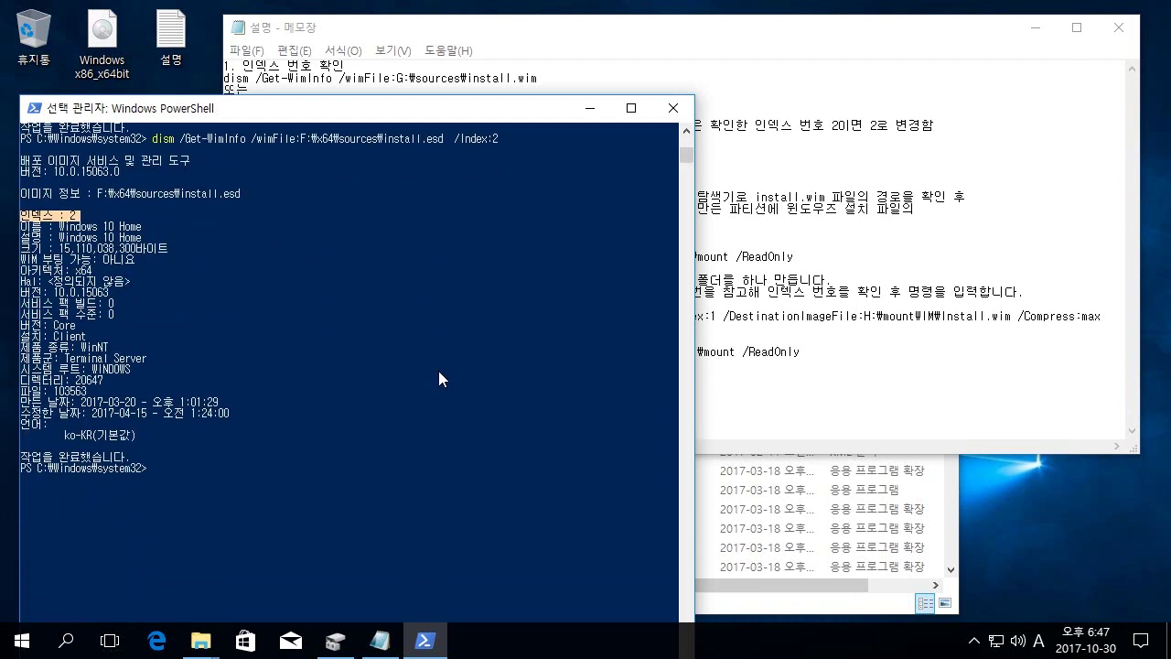
left_click(798, 247)
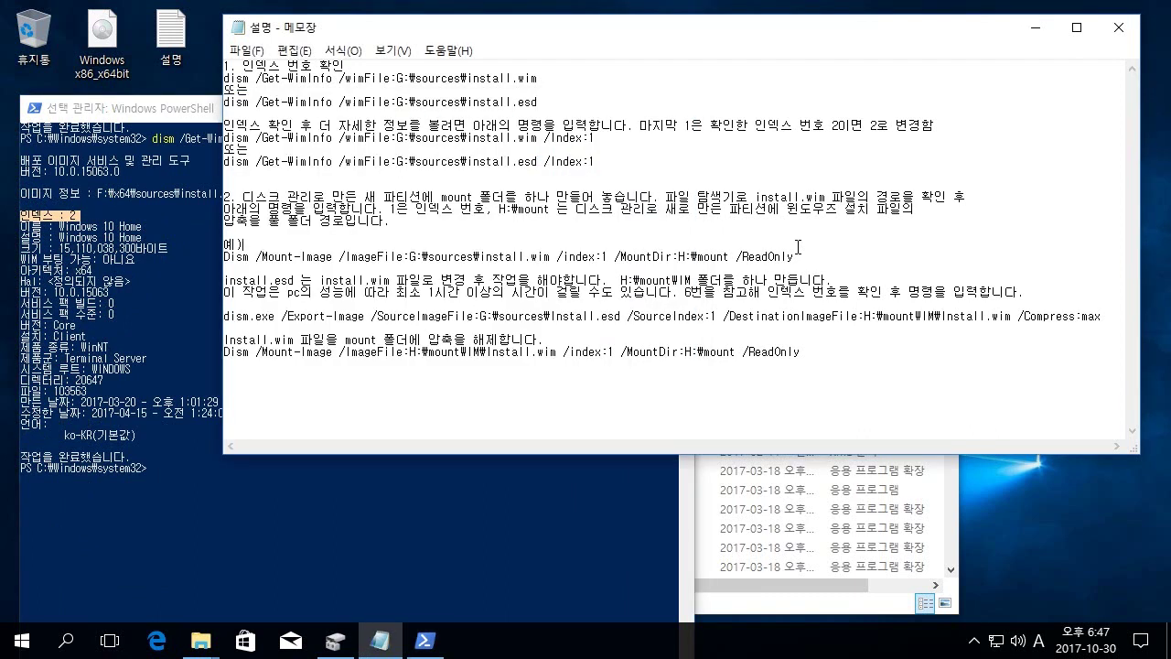
Clear the PowerShell console with the cls command
left_click(188, 316)
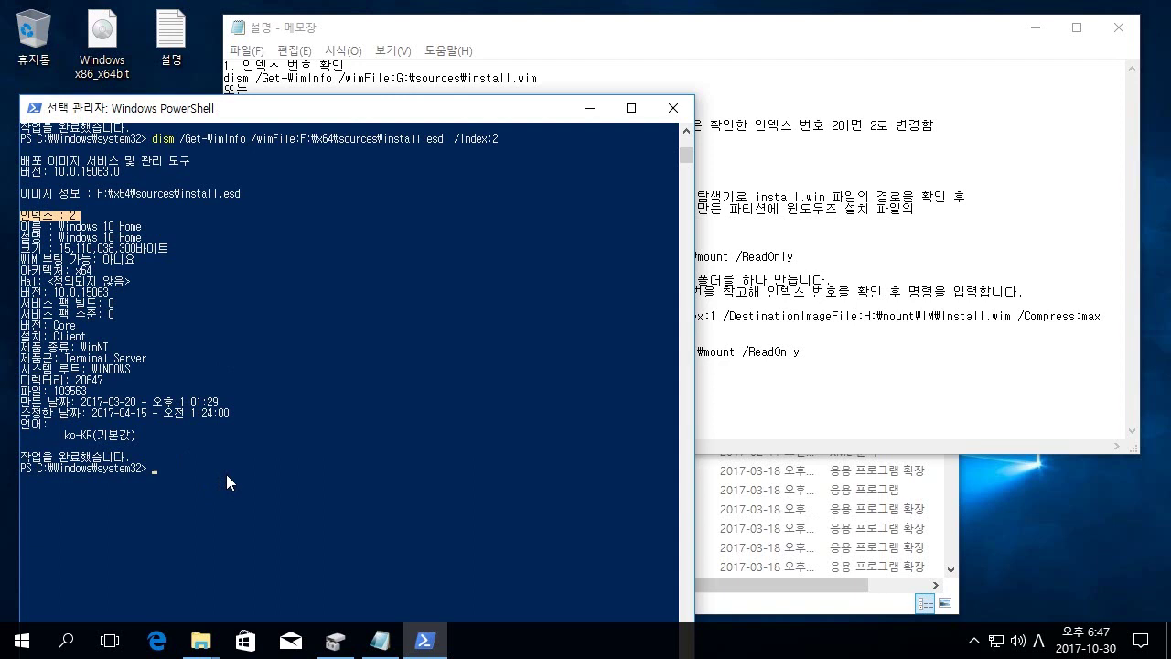
key("Escape")
type("cls")
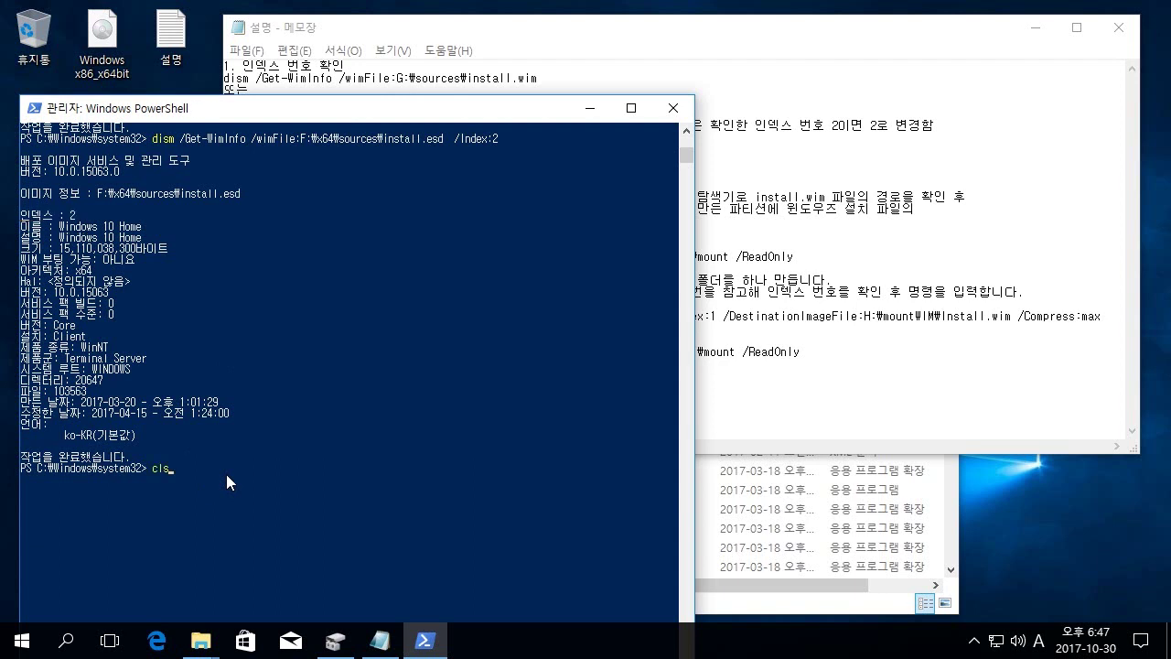
key("Return")
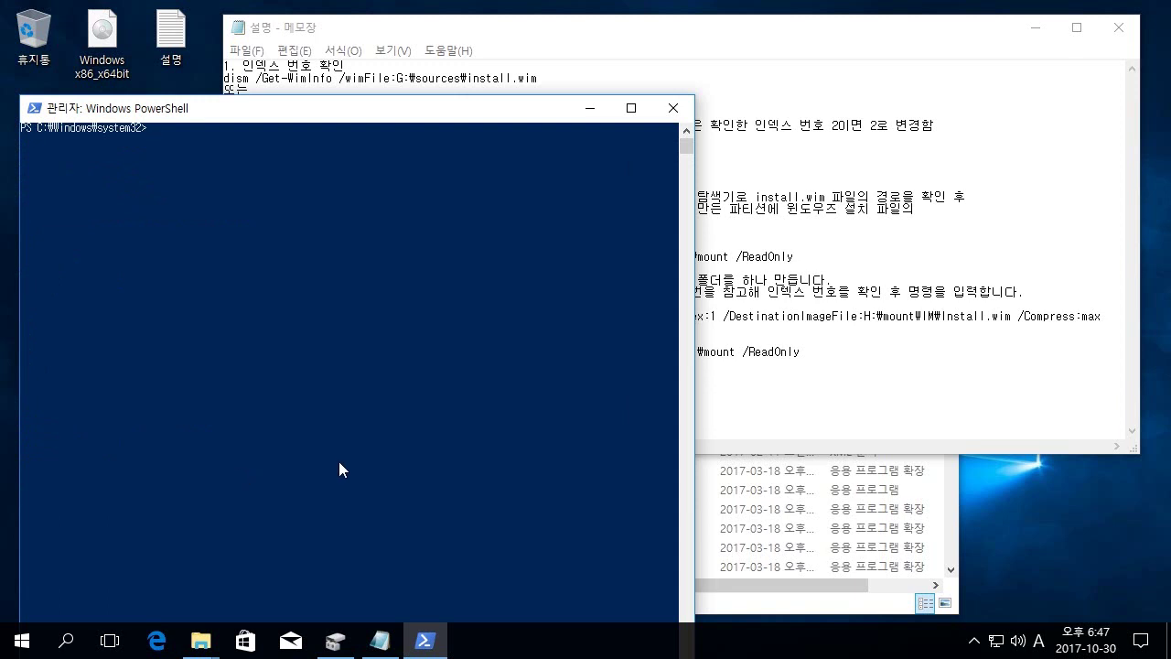
Review the notes' section 2 on preparing the new partition and copy the folder name mount from it
left_click(757, 267)
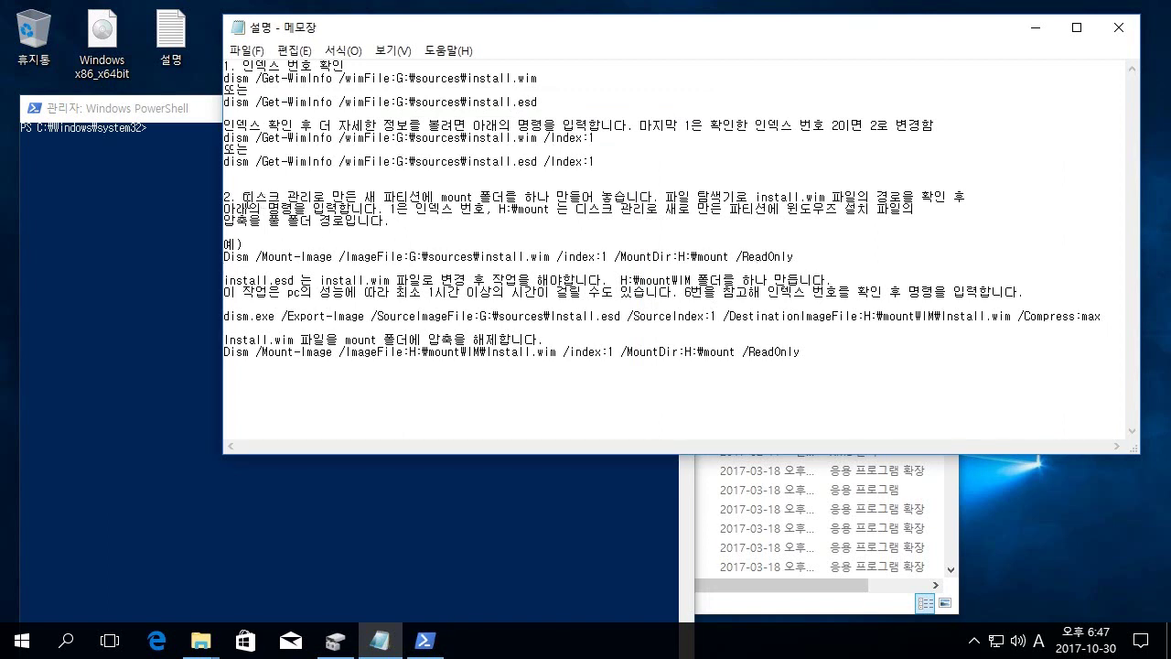
left_click_drag(242, 198, 644, 197)
left_click(492, 247)
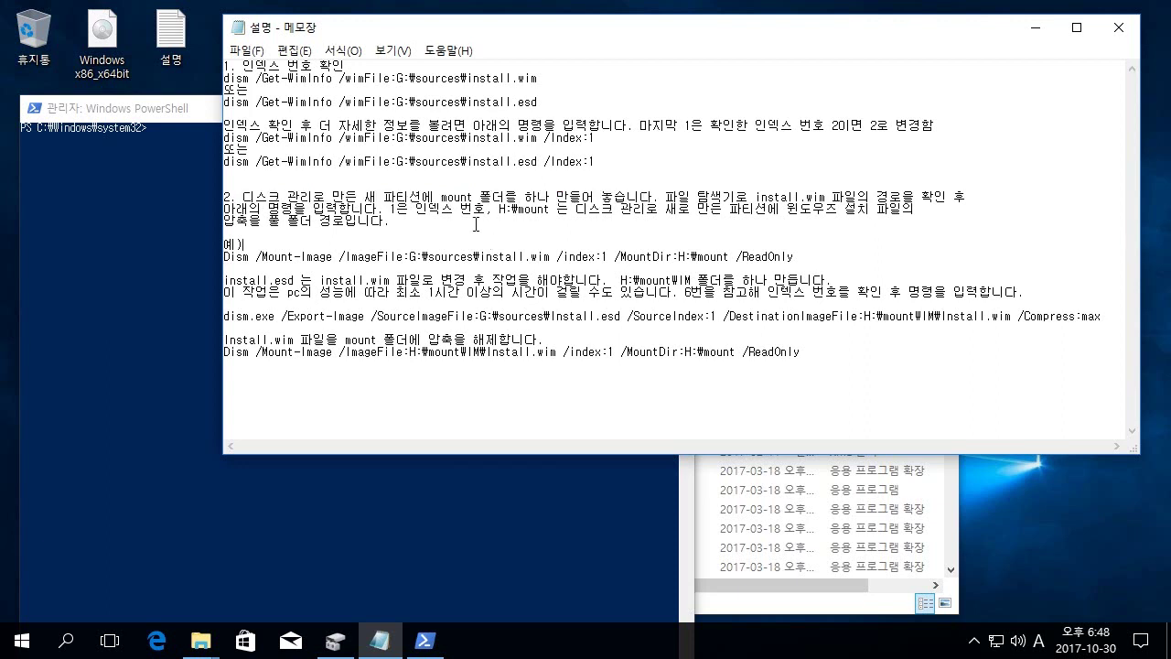
double_click(451, 196)
right_click(458, 199)
left_click(500, 256)
Switch to File Explorer and open the MountDir (E:) partition from This PC
left_click(562, 518)
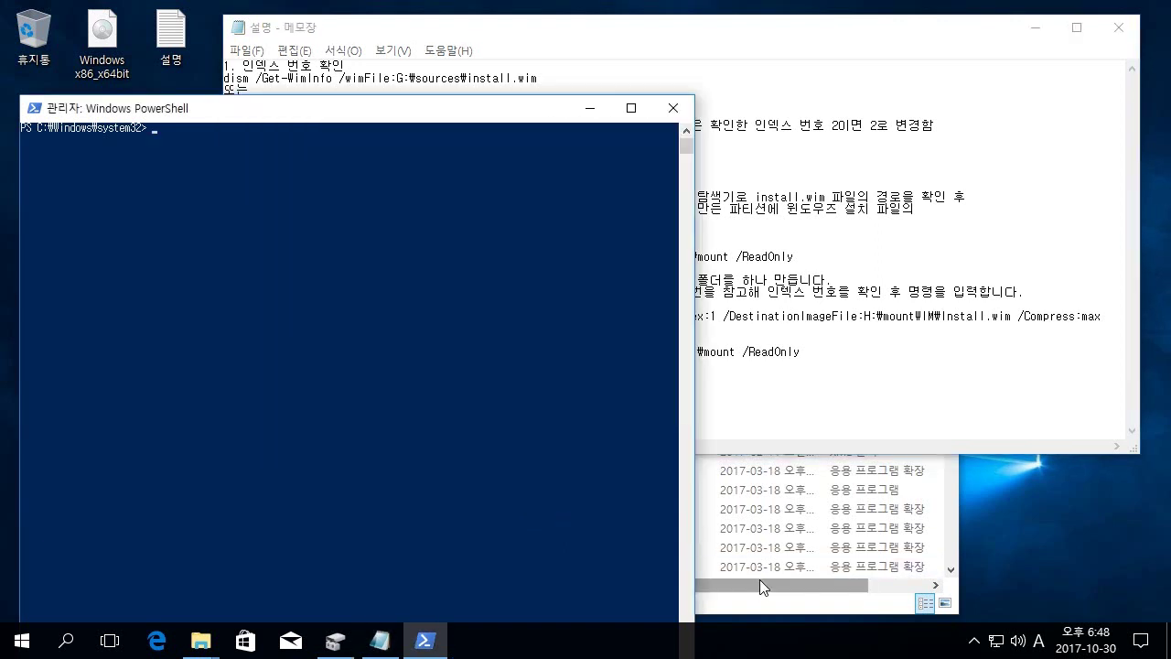
left_click(758, 582)
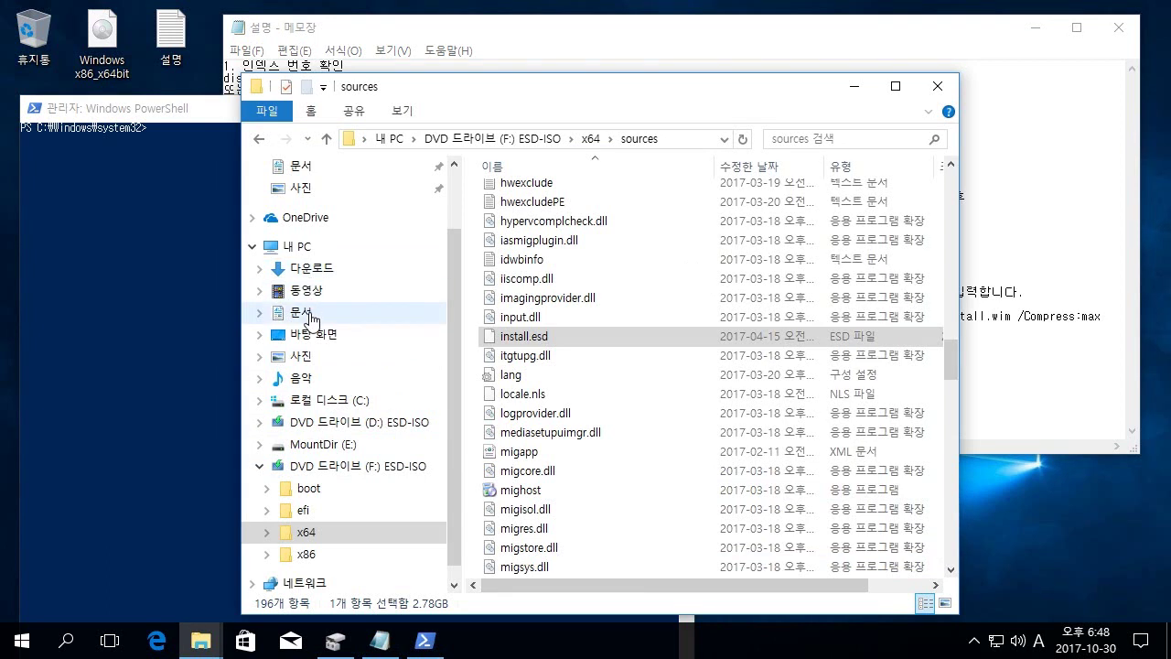
left_click(300, 249)
left_click(744, 437)
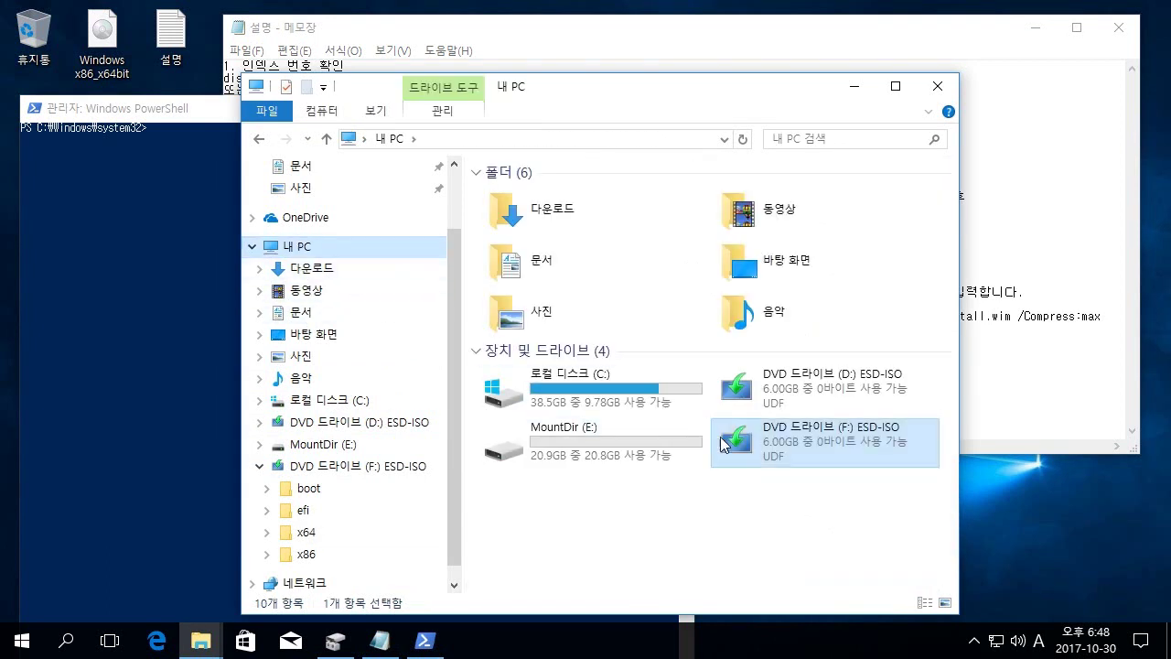
left_click(608, 463)
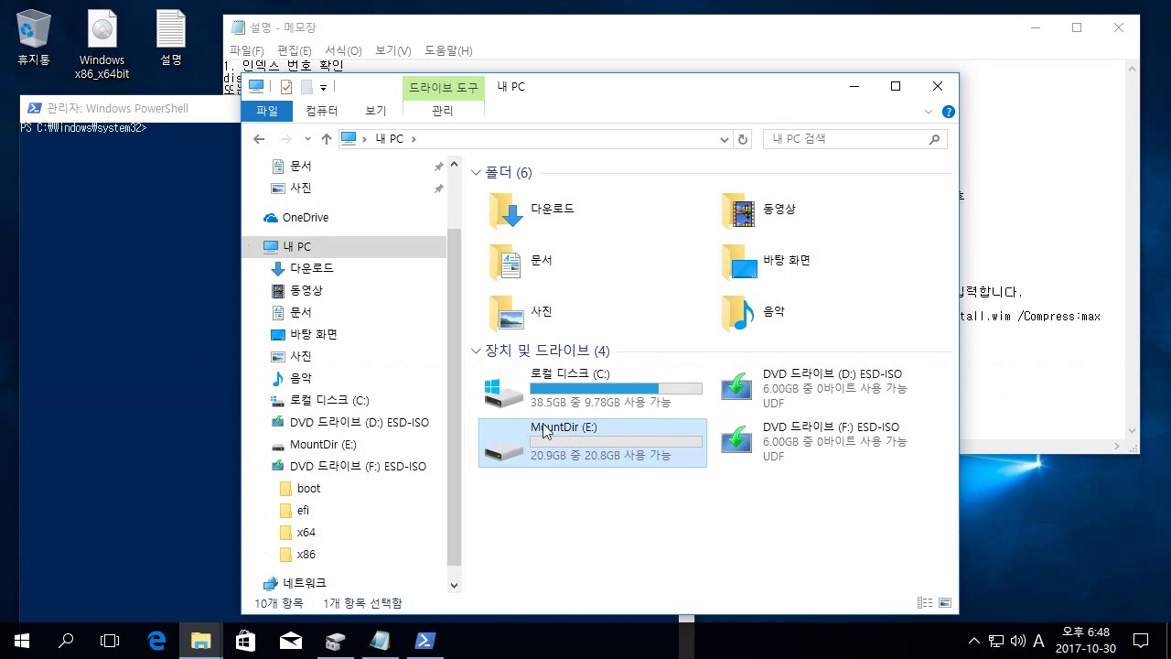
double_click(599, 450)
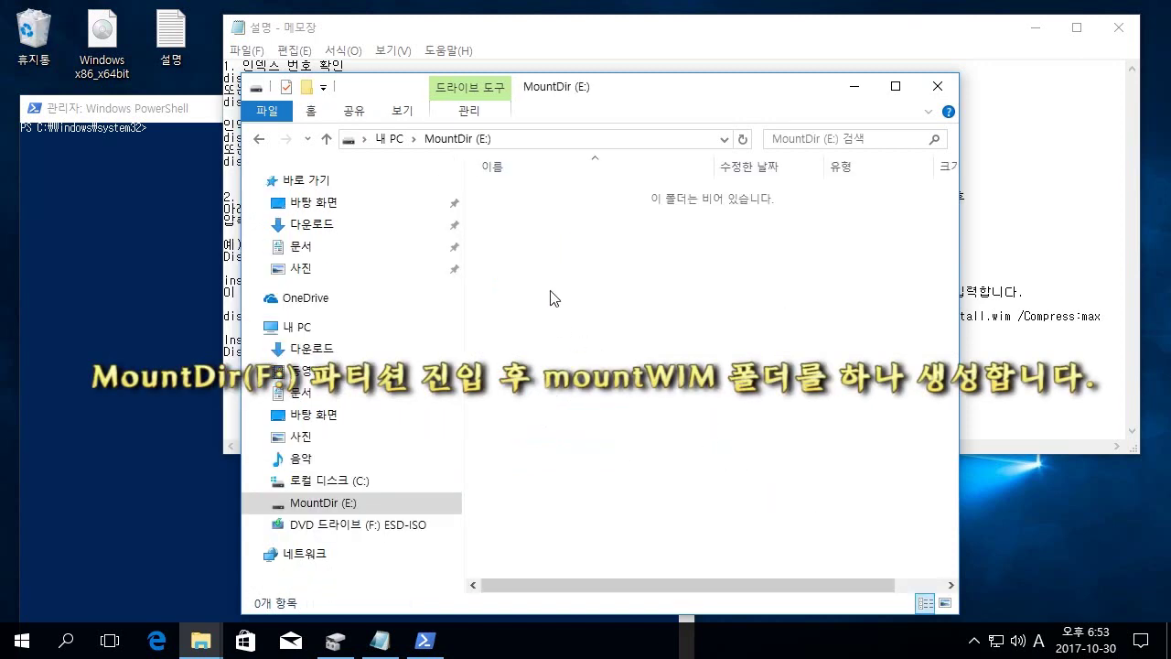
Create a new folder on the MountDir (E:) partition and name it mountWIM by pasting the copied name
right_click(549, 290)
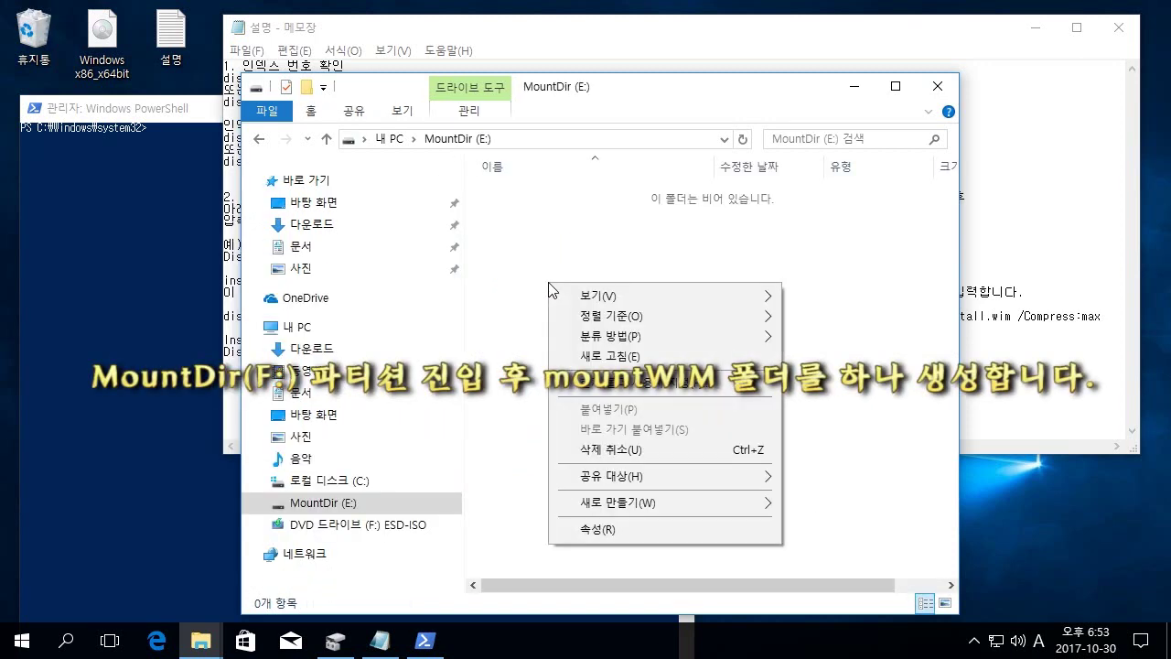
mouse_move(692, 503)
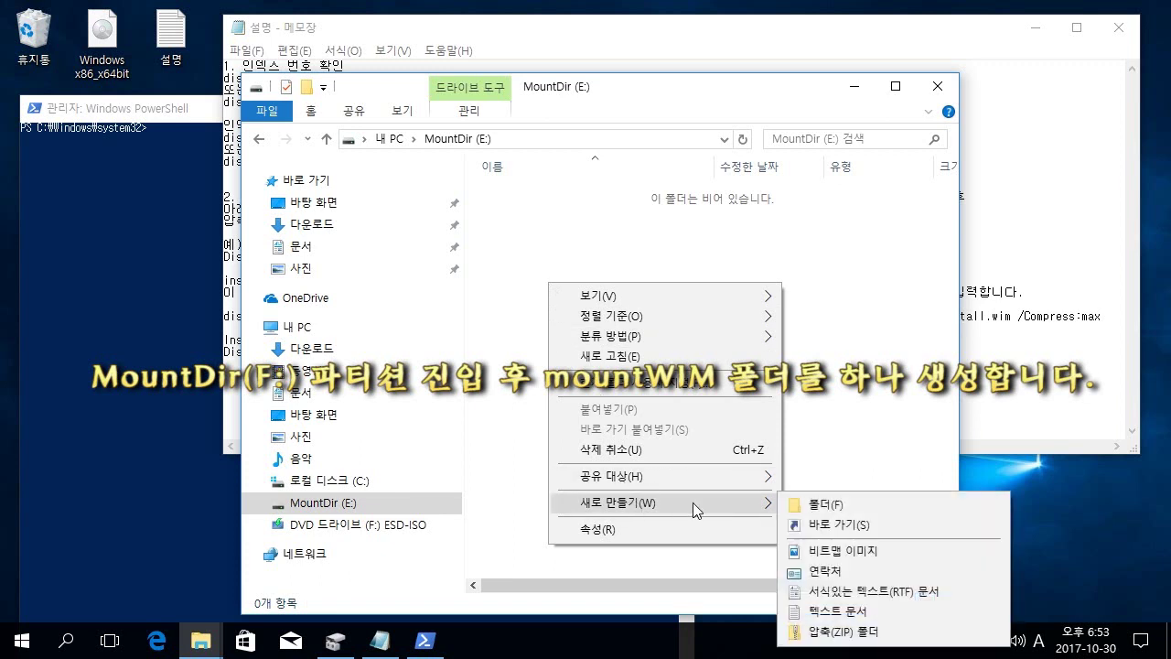
left_click(875, 504)
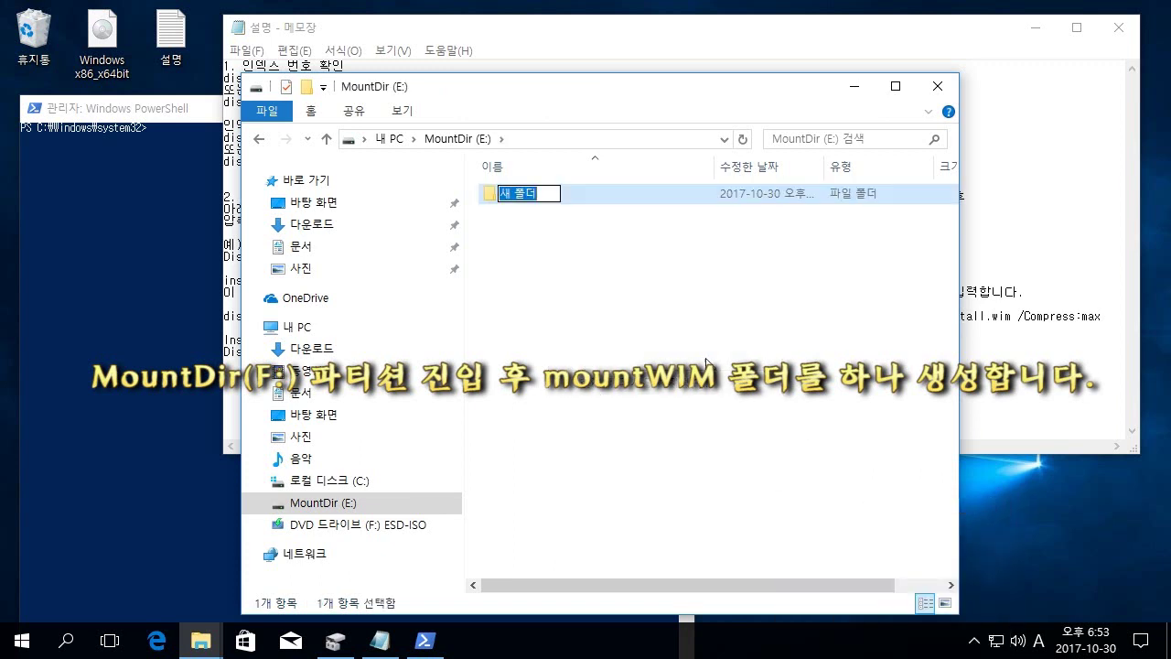
right_click(527, 197)
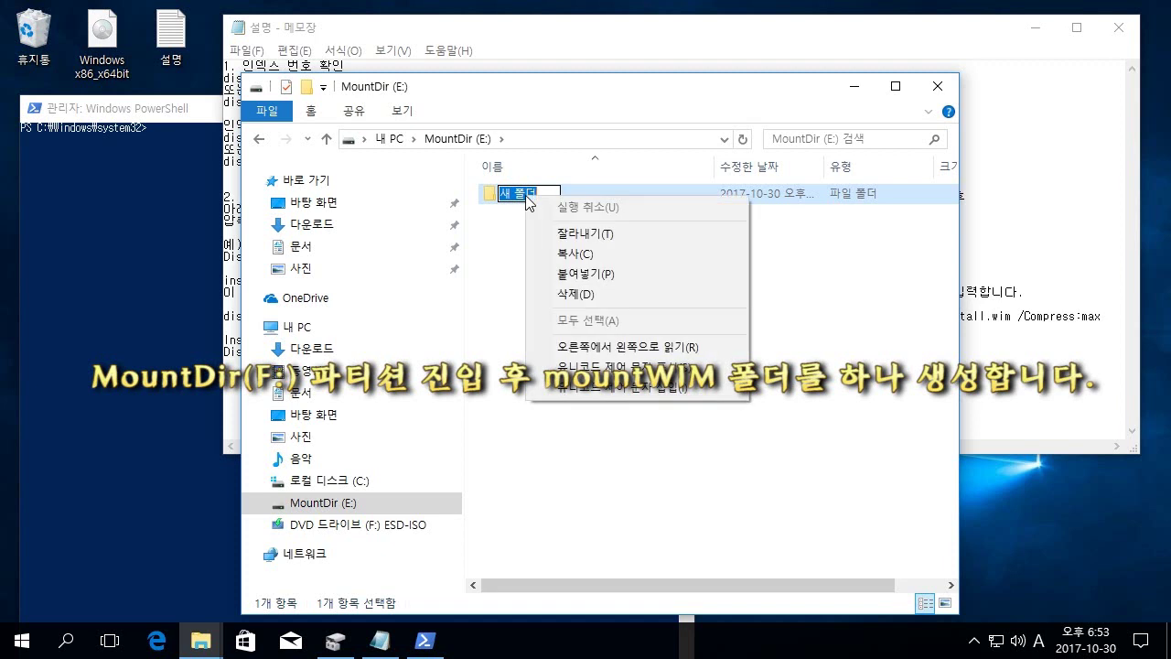
left_click(636, 273)
left_click(639, 286)
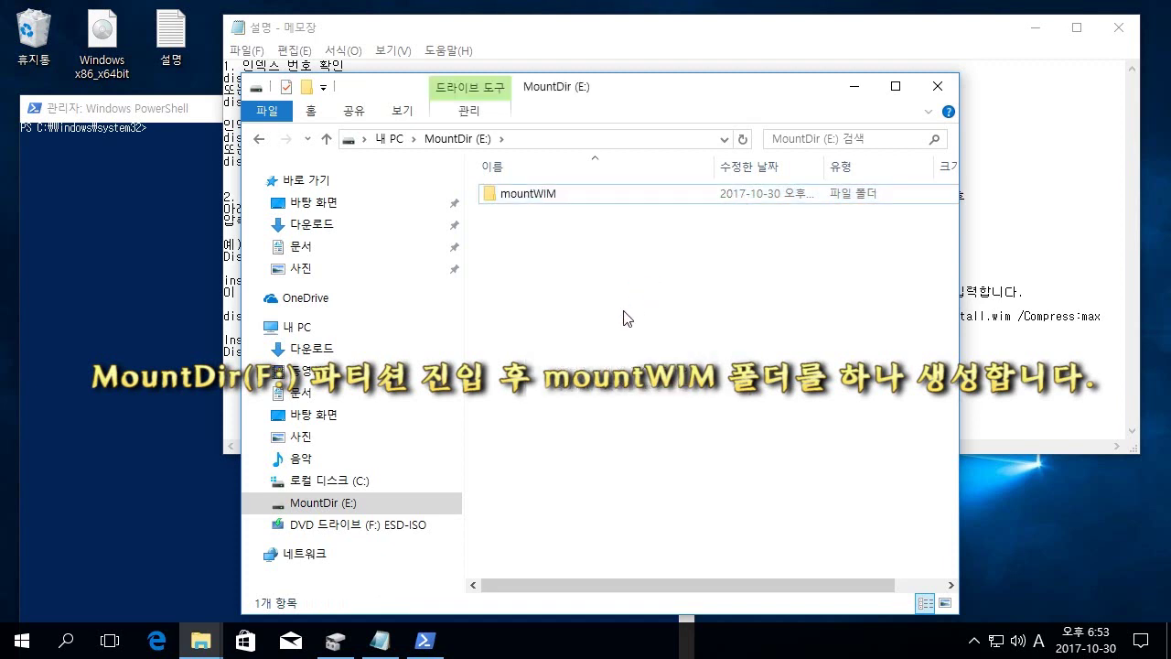
Copy the whole dism.exe /Export-Image command with /Compress:max from the notes and paste it at the PowerShell prompt
left_click(1017, 316)
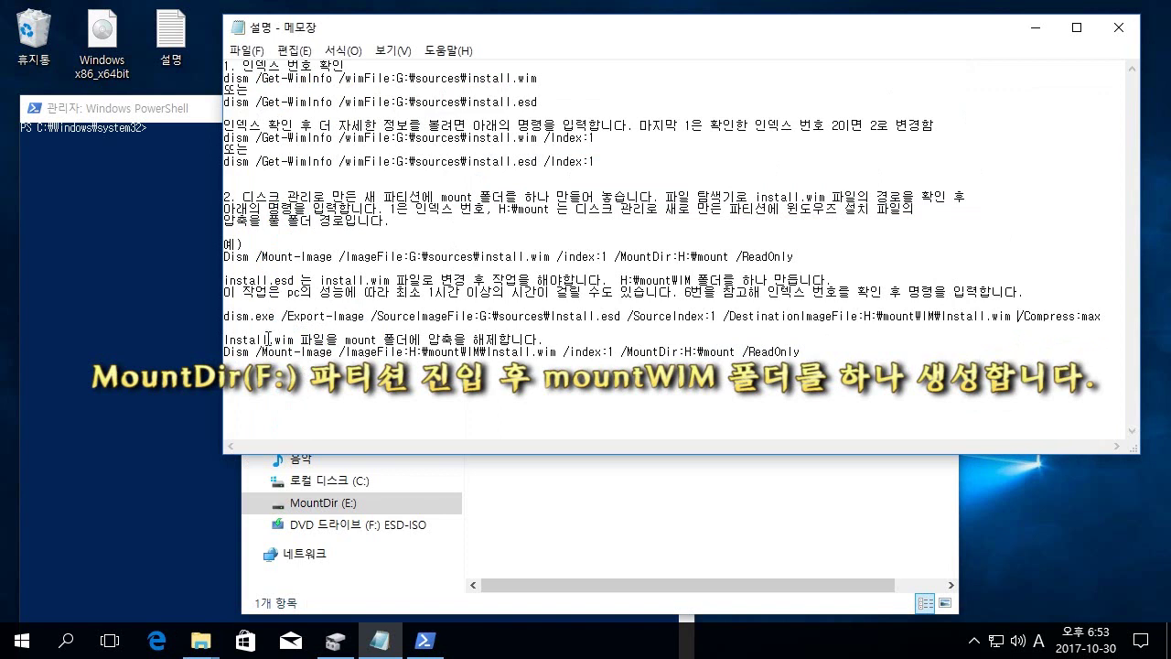
left_click_drag(226, 317, 1028, 324)
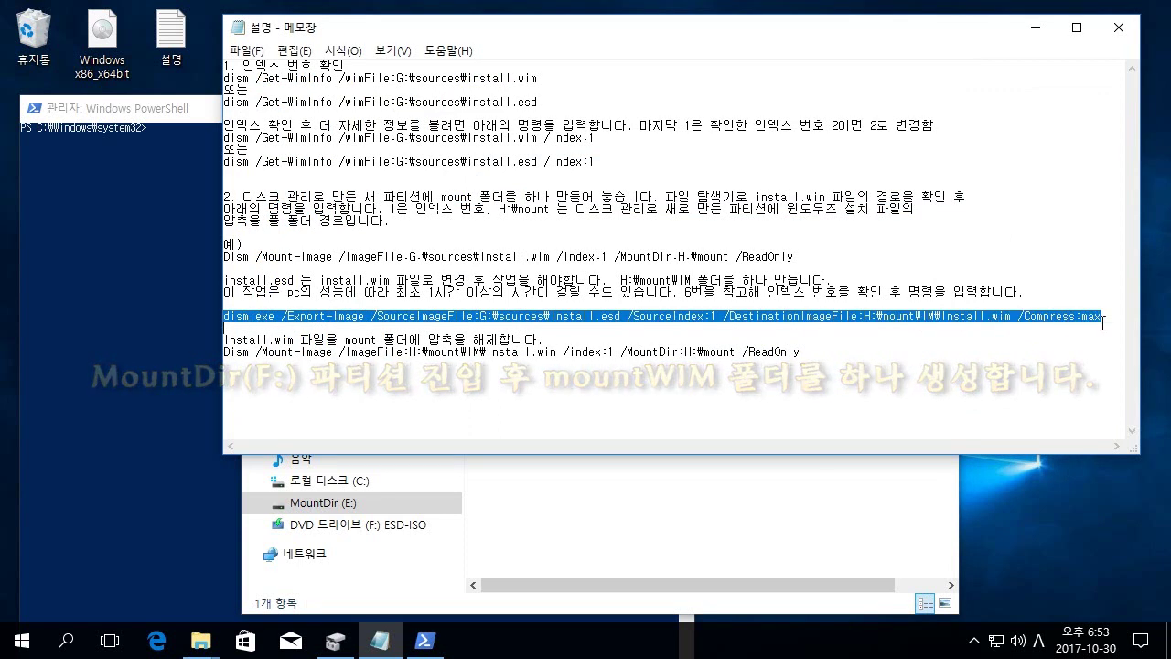
right_click(1071, 317)
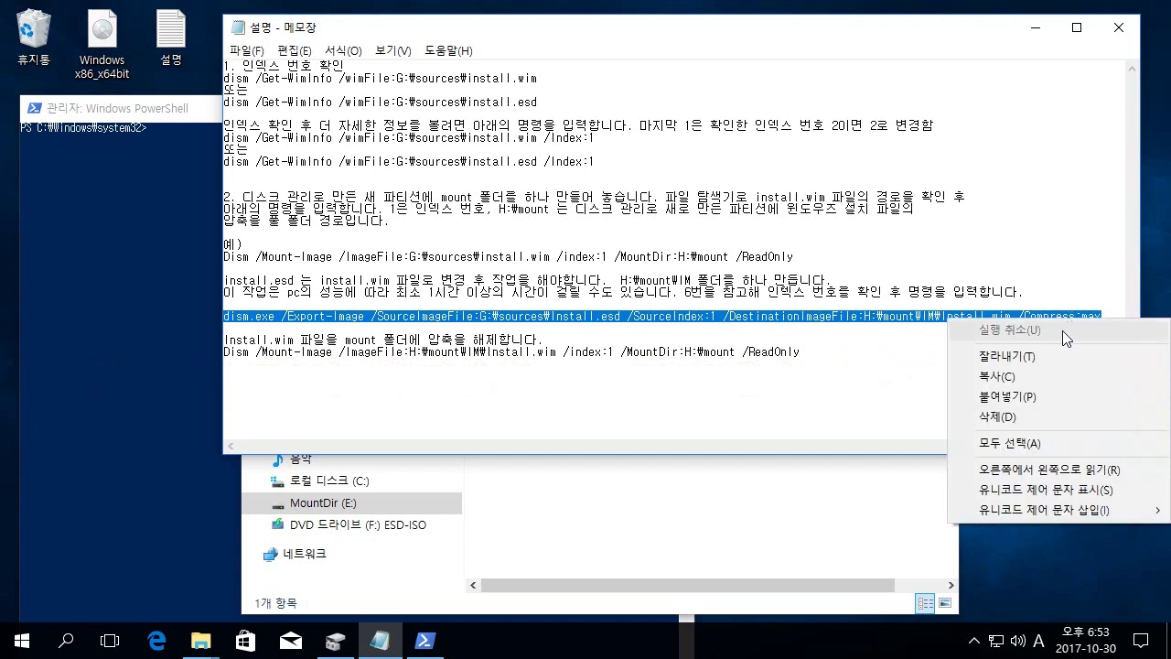
left_click(1033, 374)
left_click(110, 335)
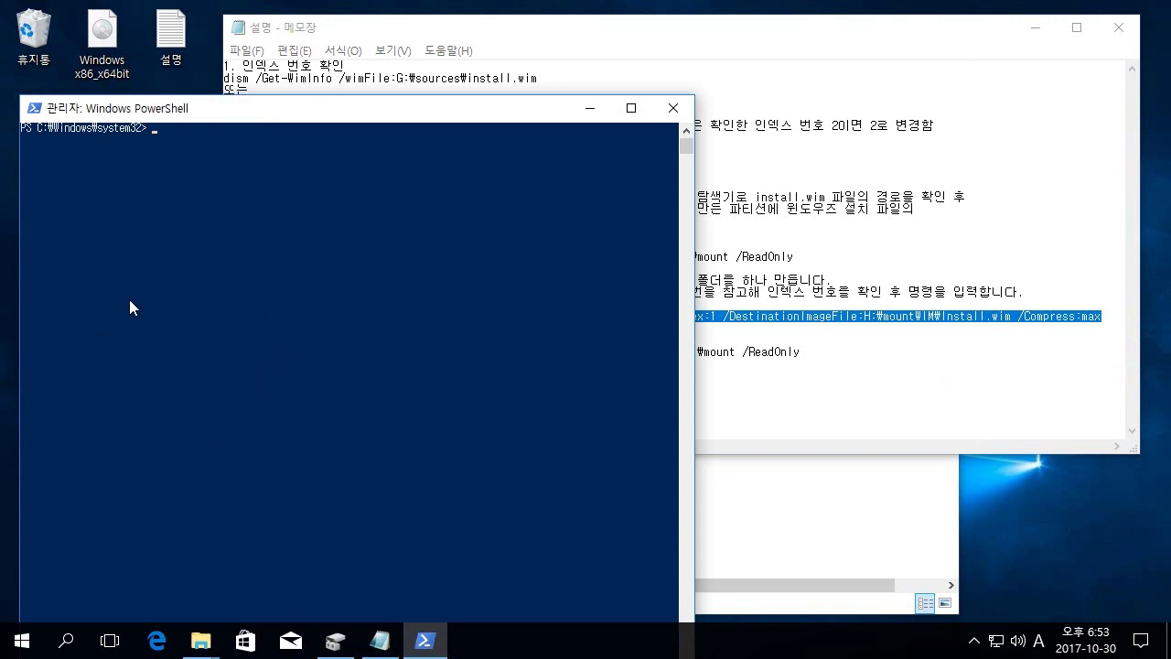
right_click(129, 299)
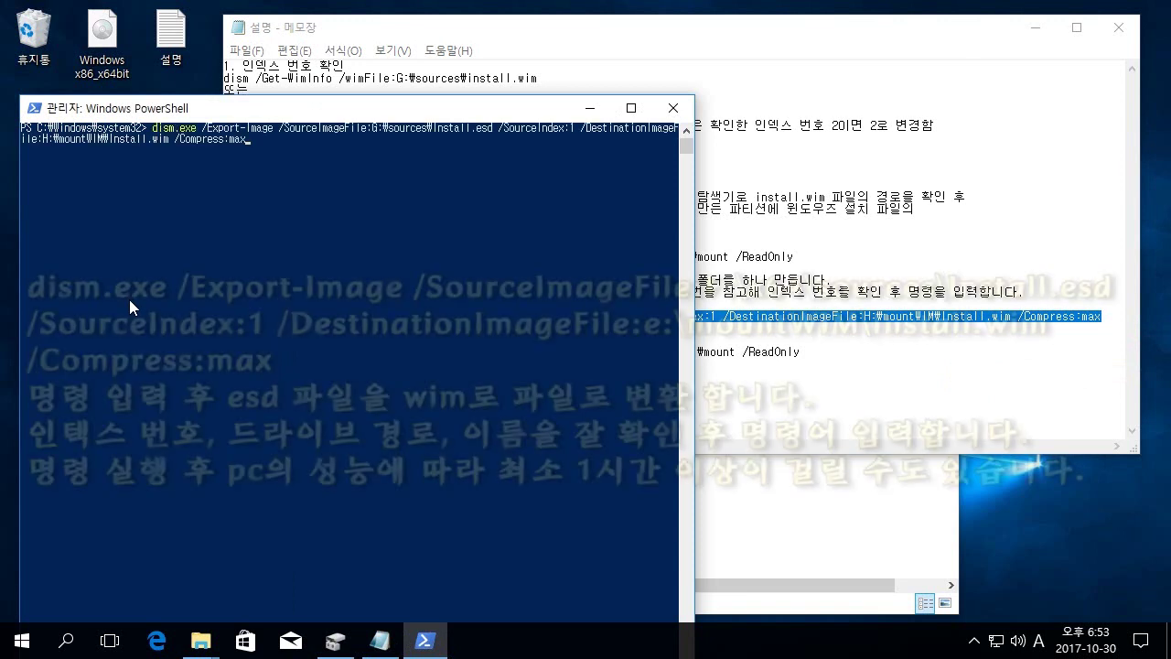
Check the MountDir partition's drive letter in File Explorer and set the drive in the command's /DestinationImageFile path to e
left_click(773, 524)
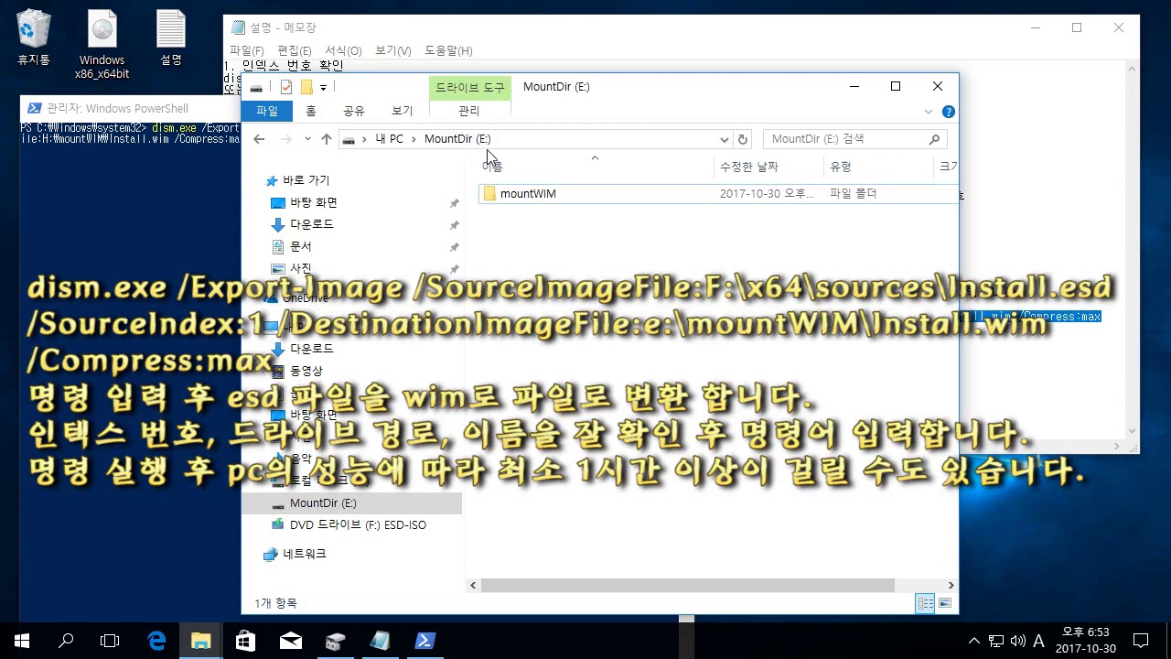
left_click(190, 268)
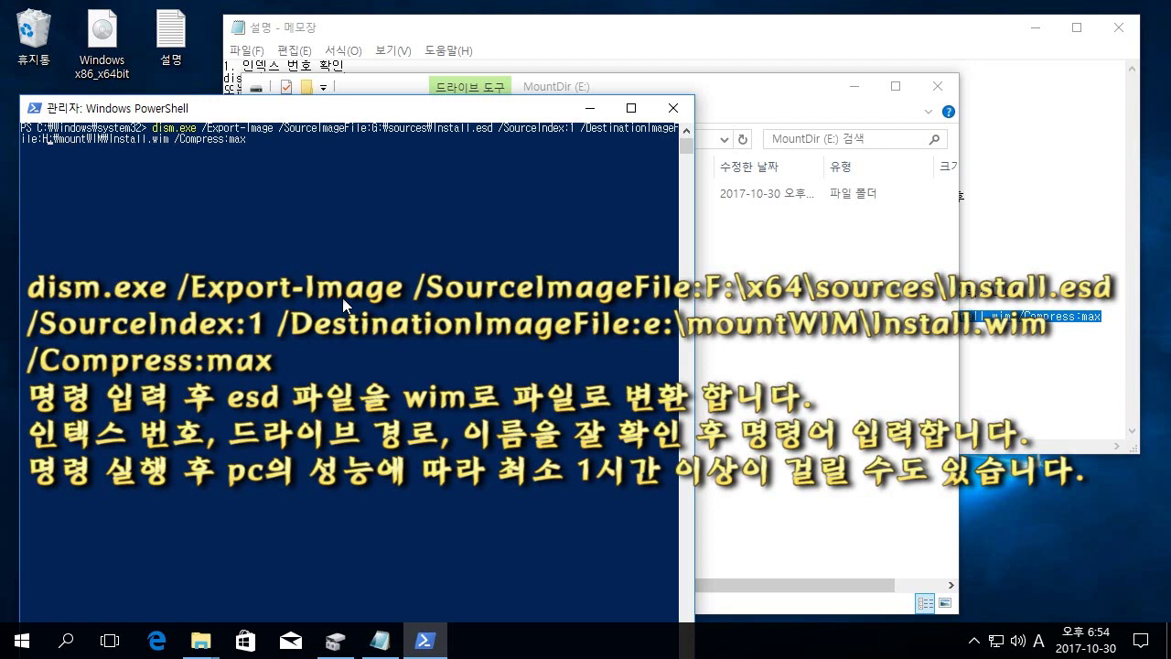
key("BackSpace")
type("e")
left_click(741, 102)
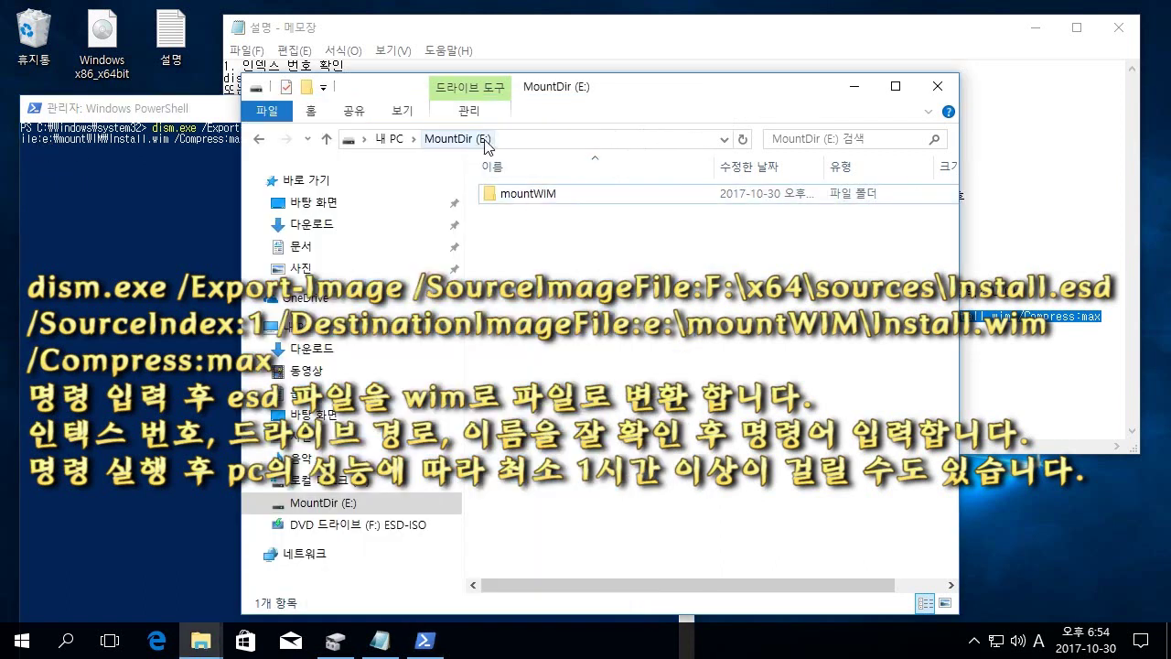
left_click(108, 235)
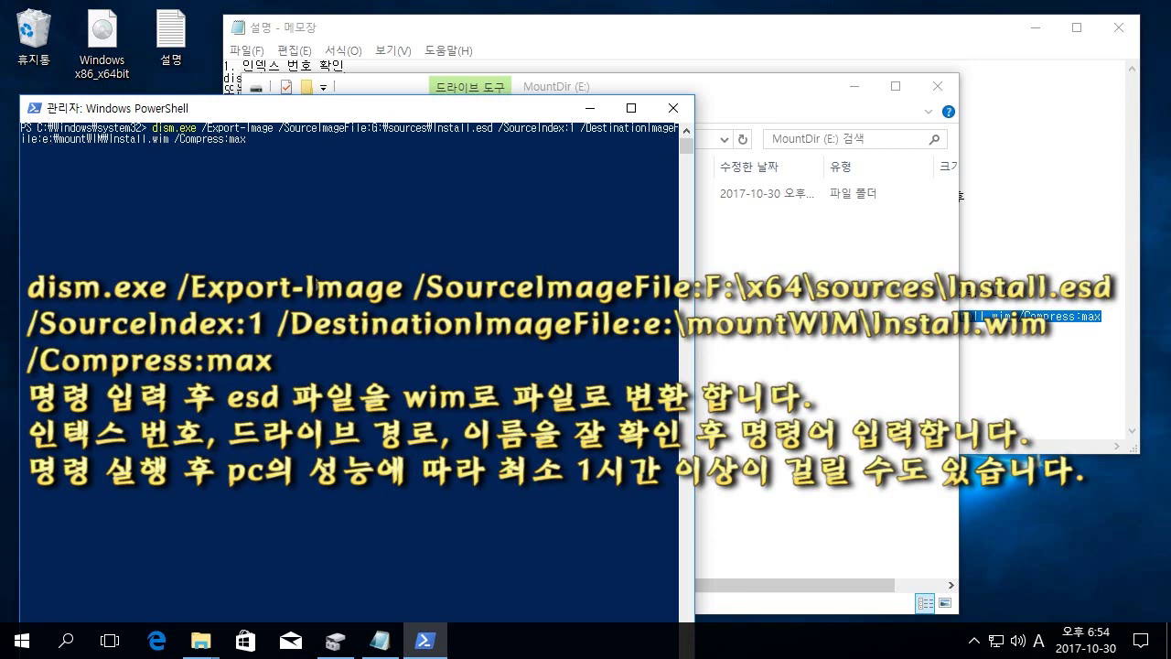
Try to run the Export-Image command with G:\sources\Install.esd as the source, and bring it back at the prompt
key("Return")
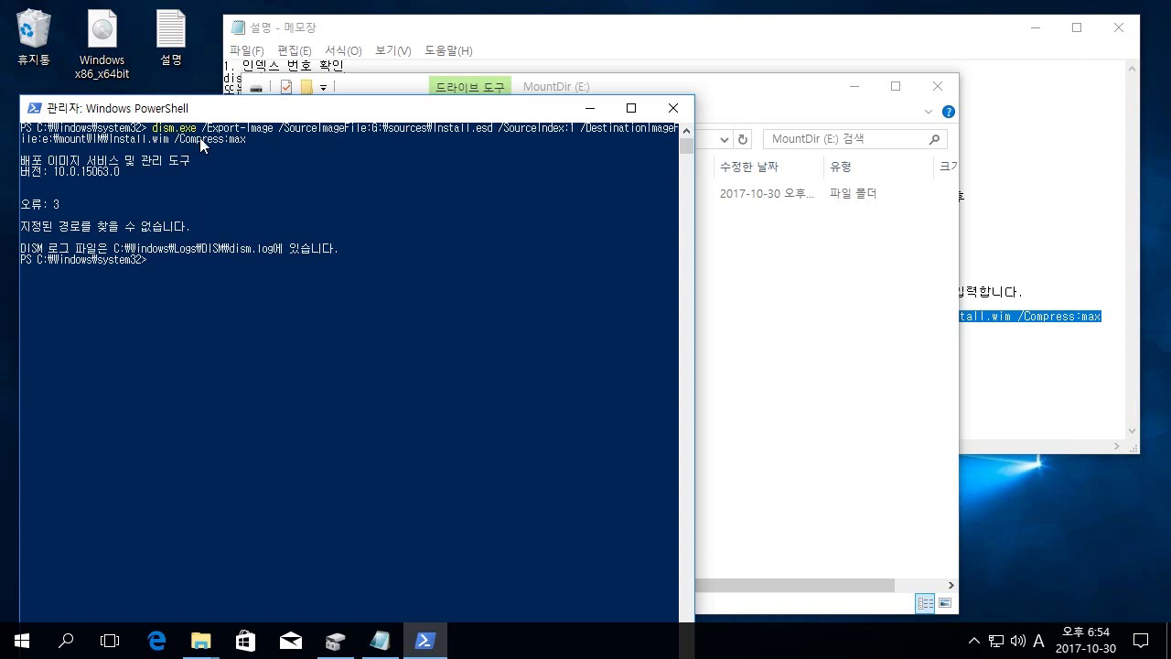
left_click(371, 134)
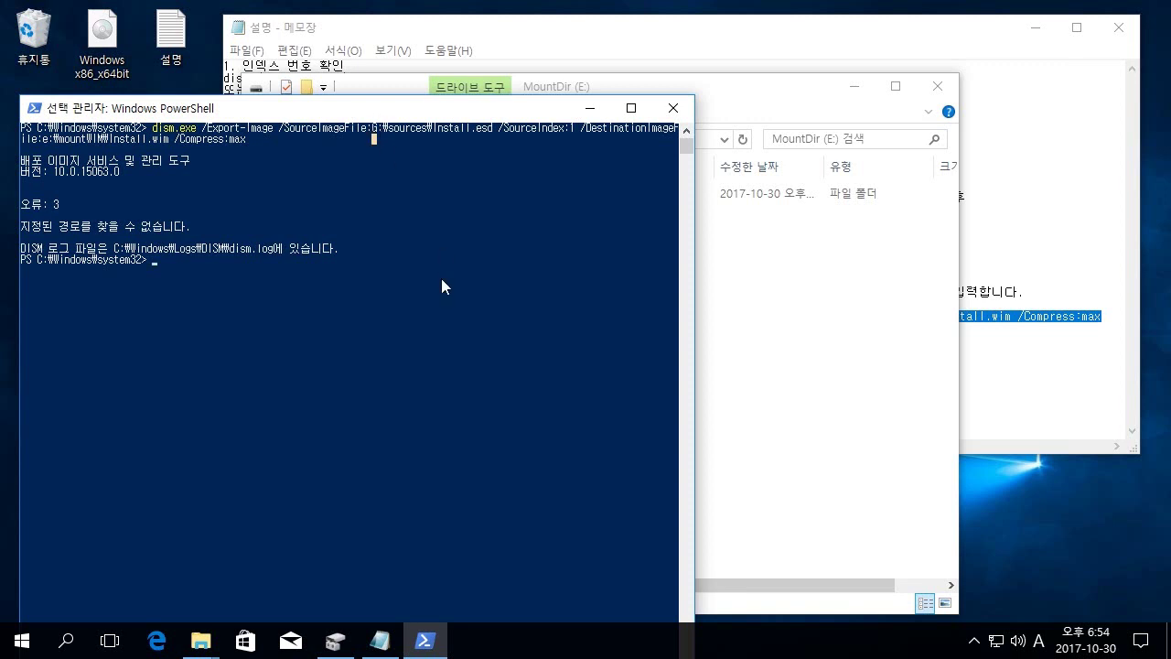
right_click(445, 304)
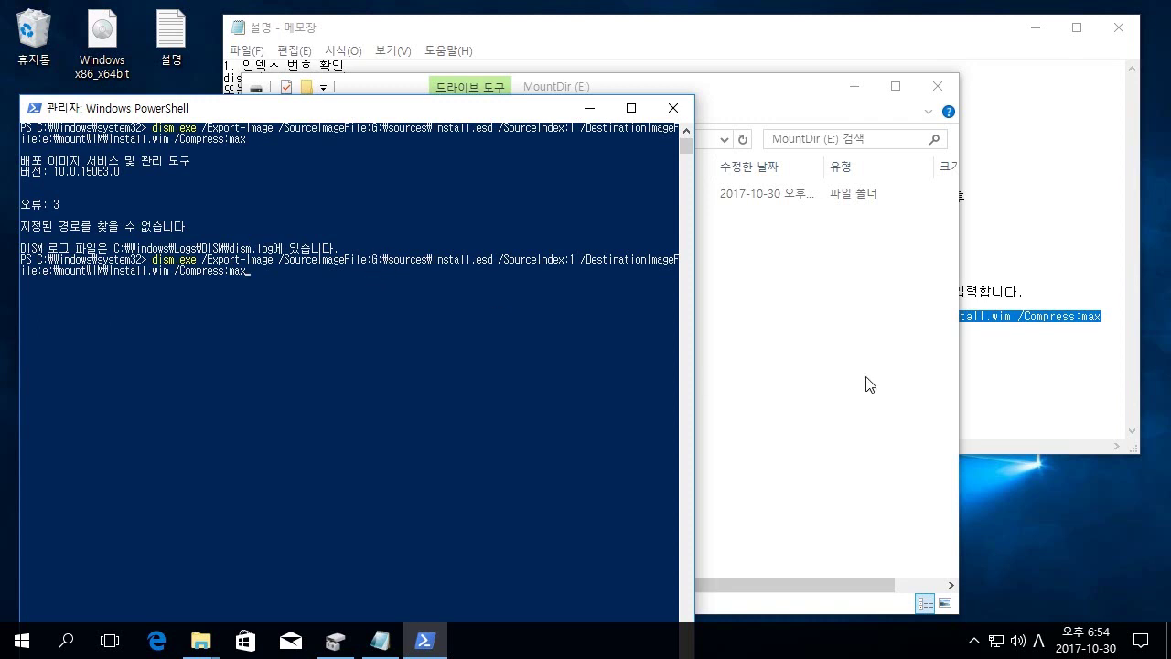
Examine the install.wim and Install.esd file names in the notes' Mount-Image and Export-Image example commands
left_click(912, 50)
left_click(294, 270)
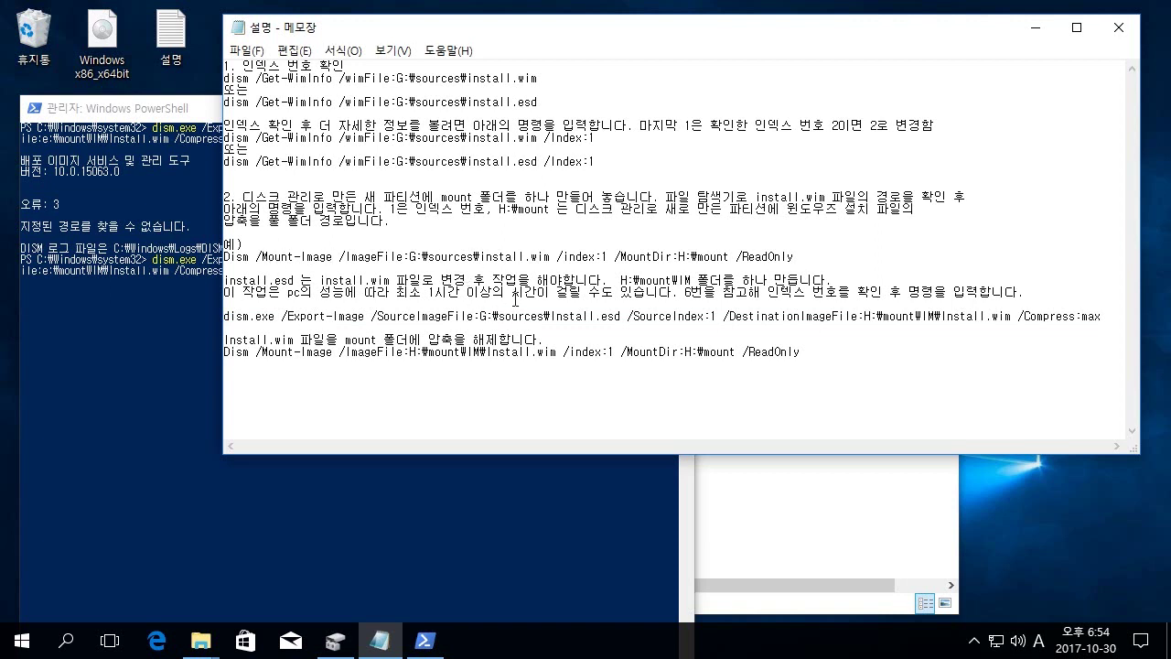
left_click_drag(481, 259, 552, 259)
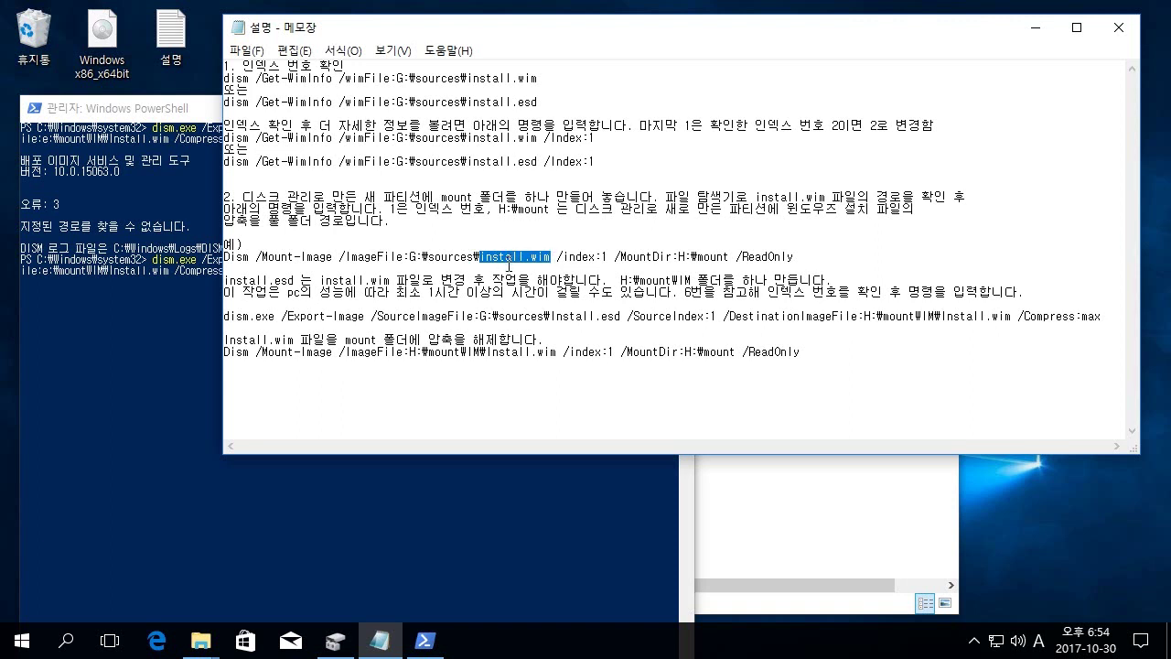
left_click(492, 326)
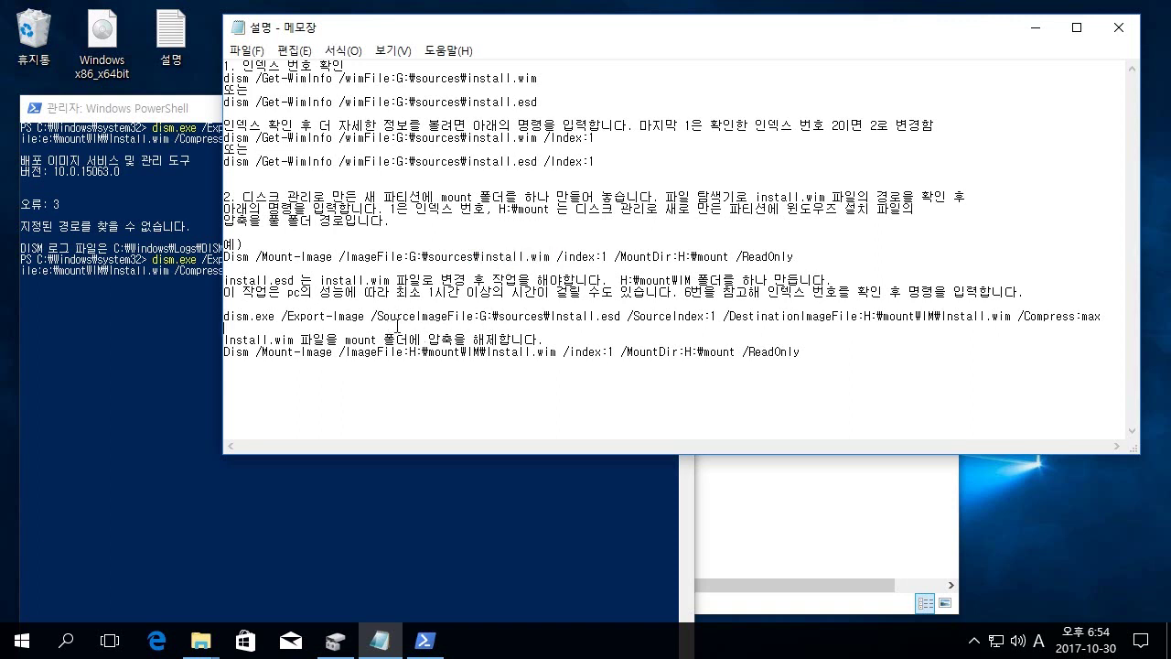
left_click_drag(622, 314, 550, 315)
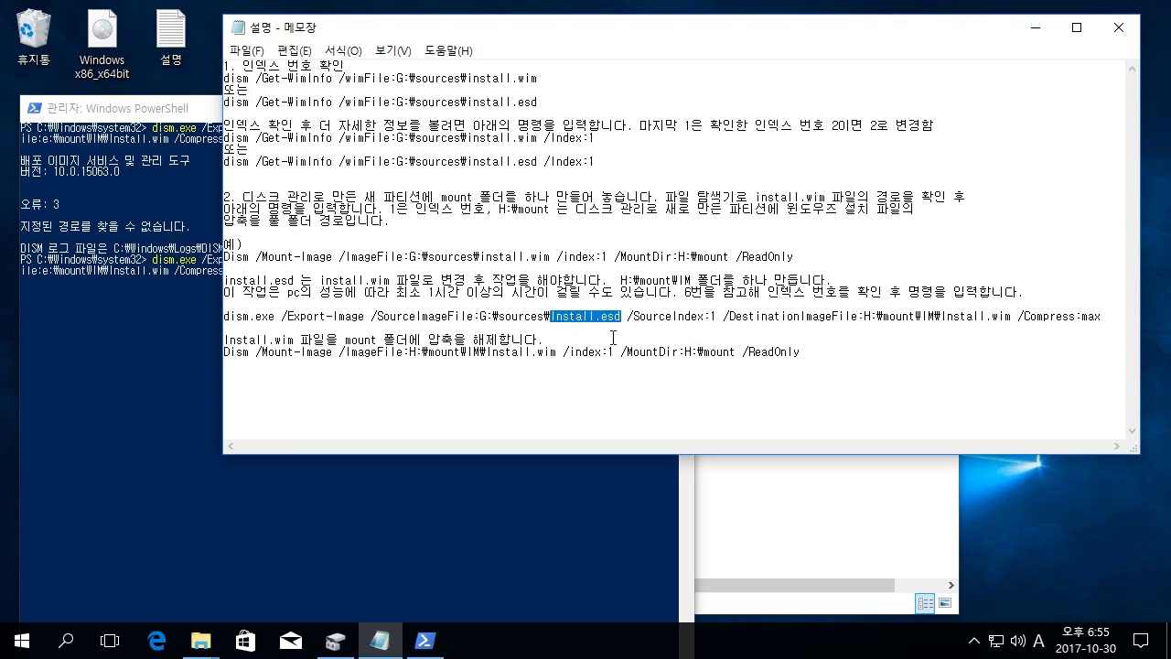
Check the DVD drive's letter in File Explorer and set the drive in the command's /SourceImageFile path to f
left_click(809, 498)
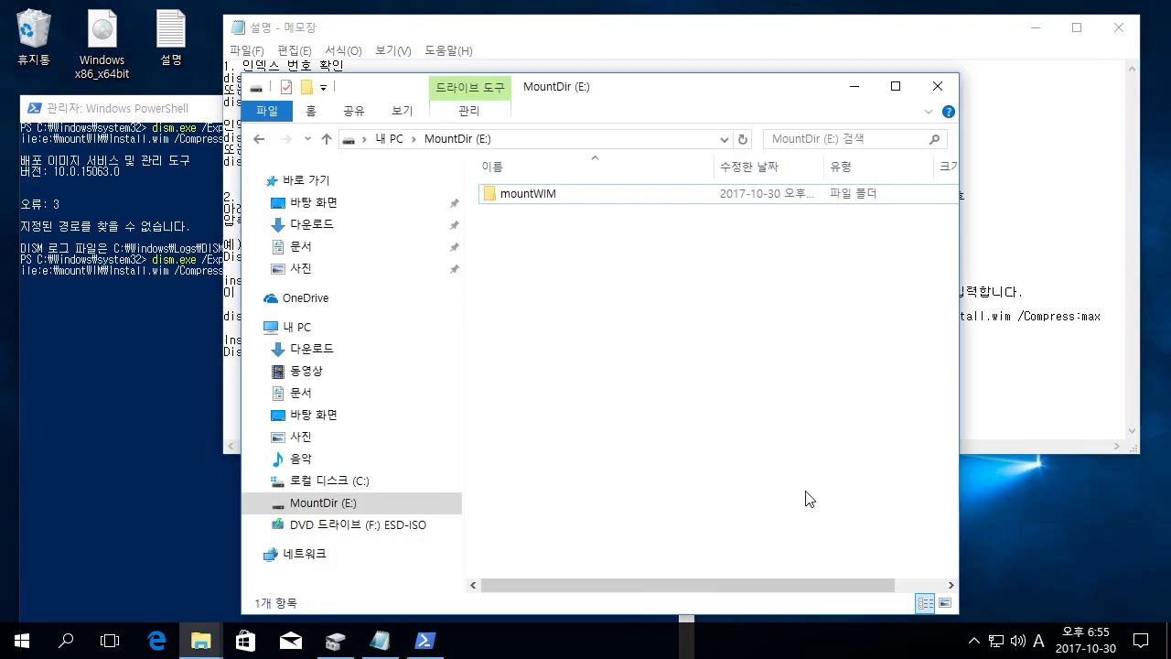
left_click(425, 538)
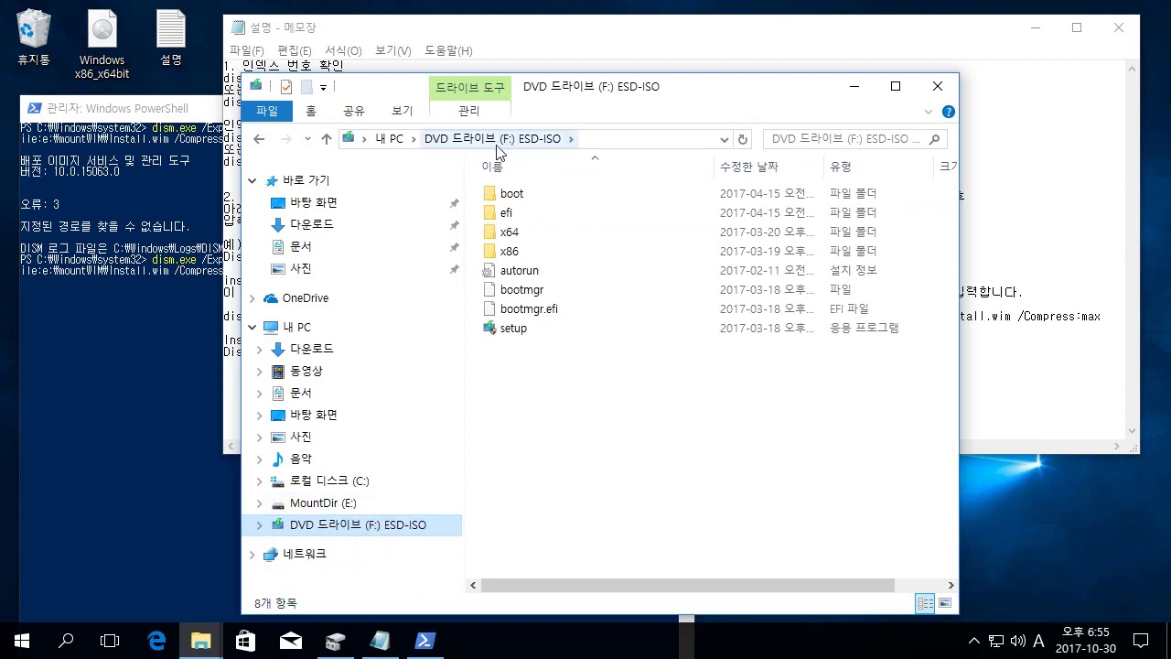
left_click(348, 513)
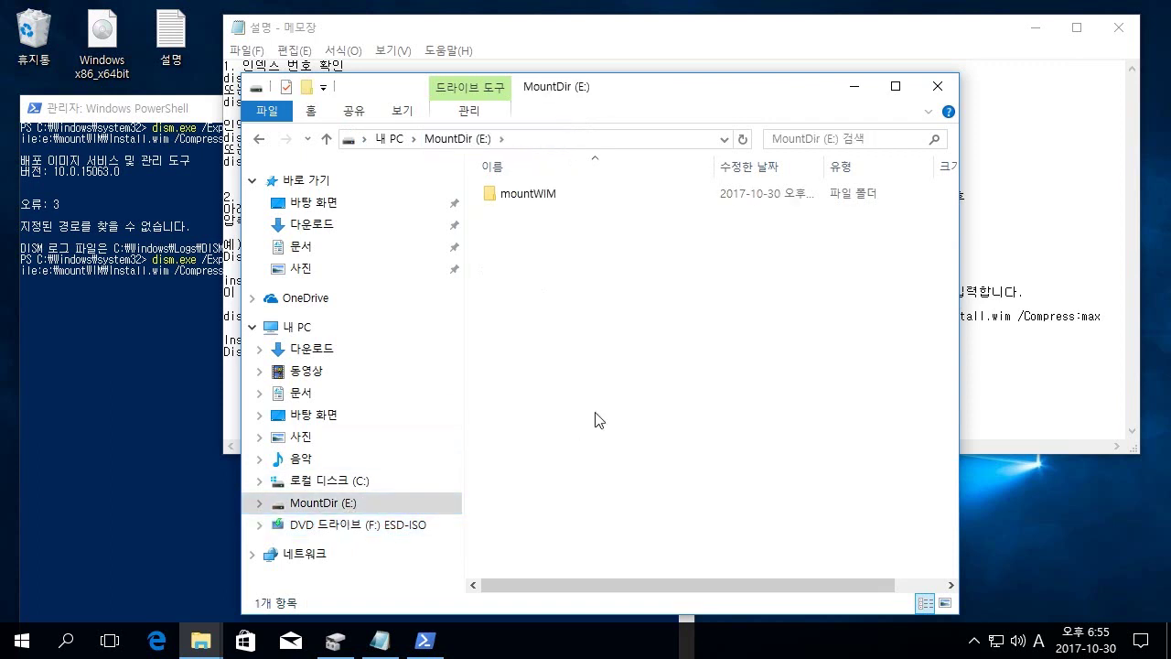
left_click(93, 426)
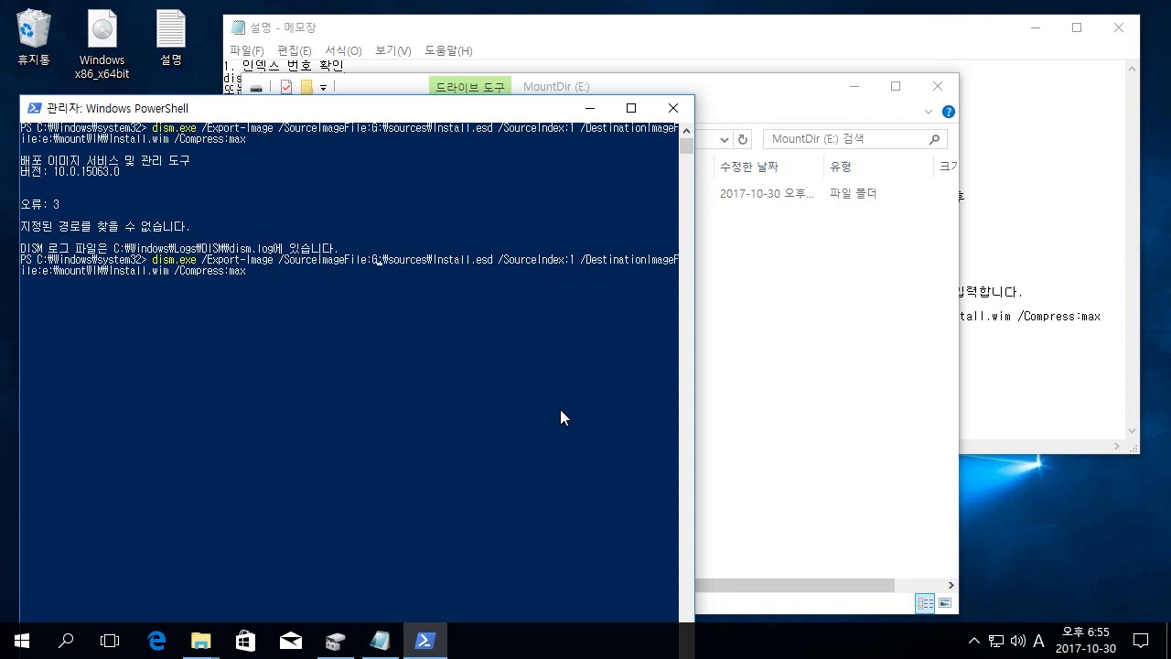
key("BackSpace")
type("f")
Compare the DVD and MountDir drive letters with the command's paths and try to run it with f:\sources\Install.esd
left_click(843, 335)
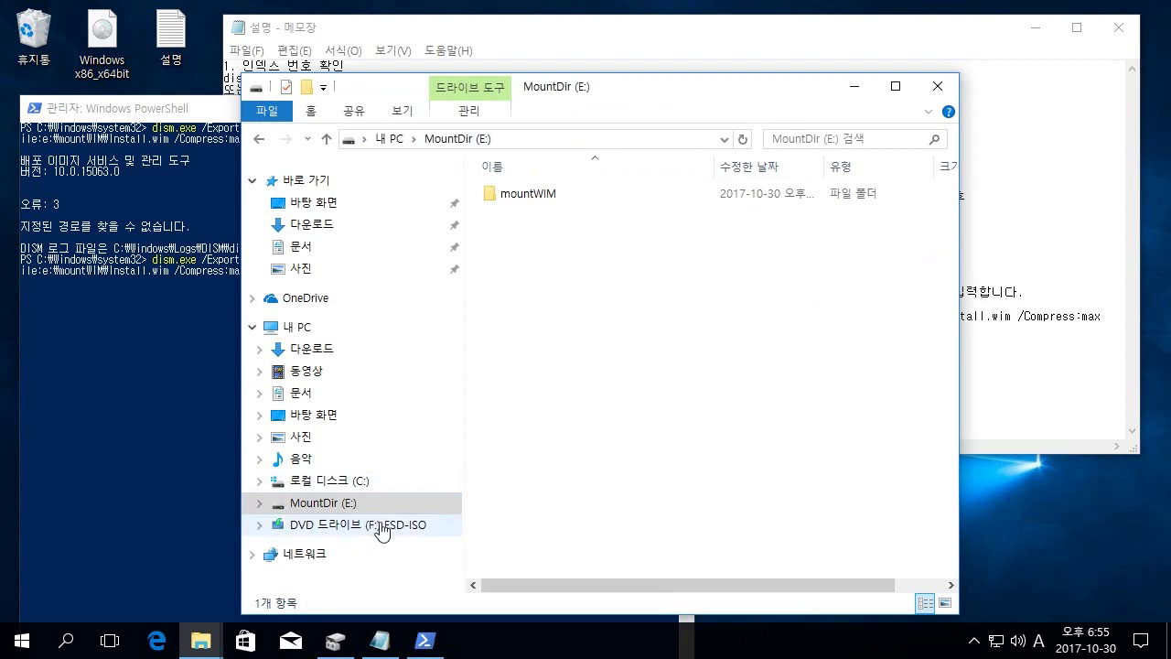
left_click(155, 389)
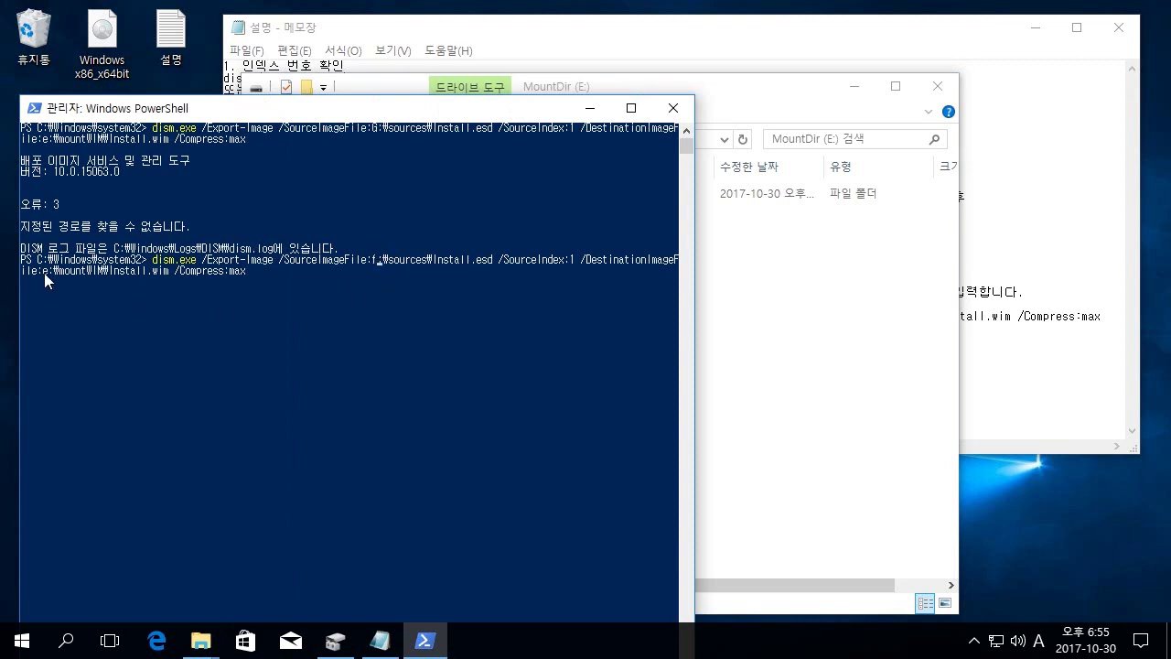
left_click(792, 120)
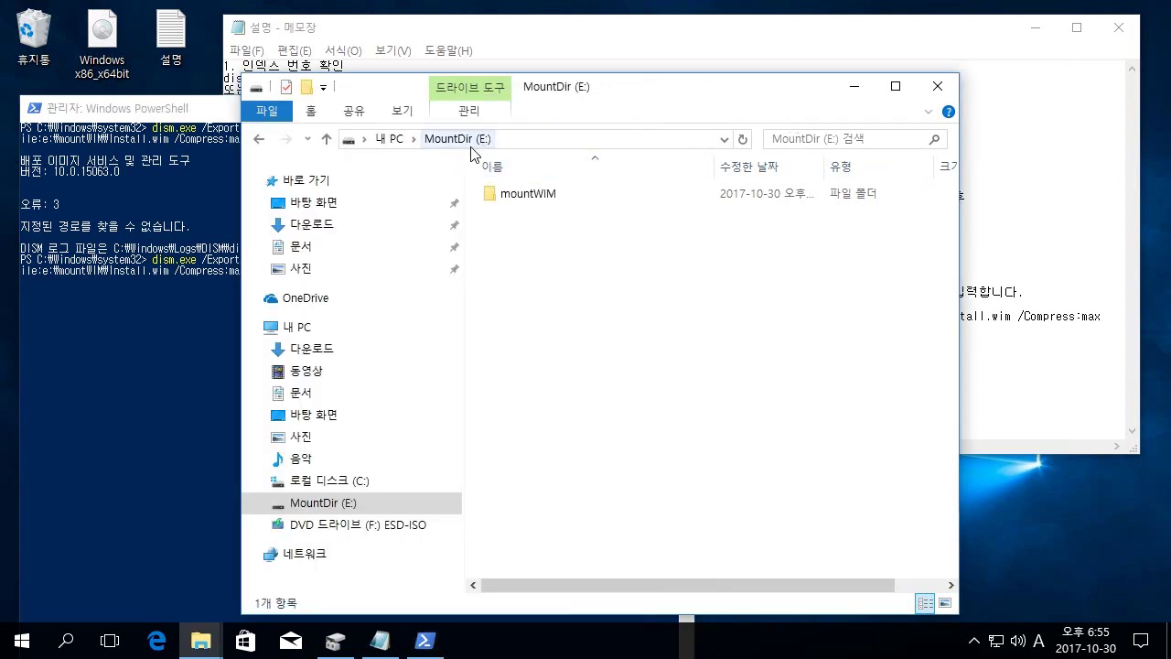
left_click(188, 432)
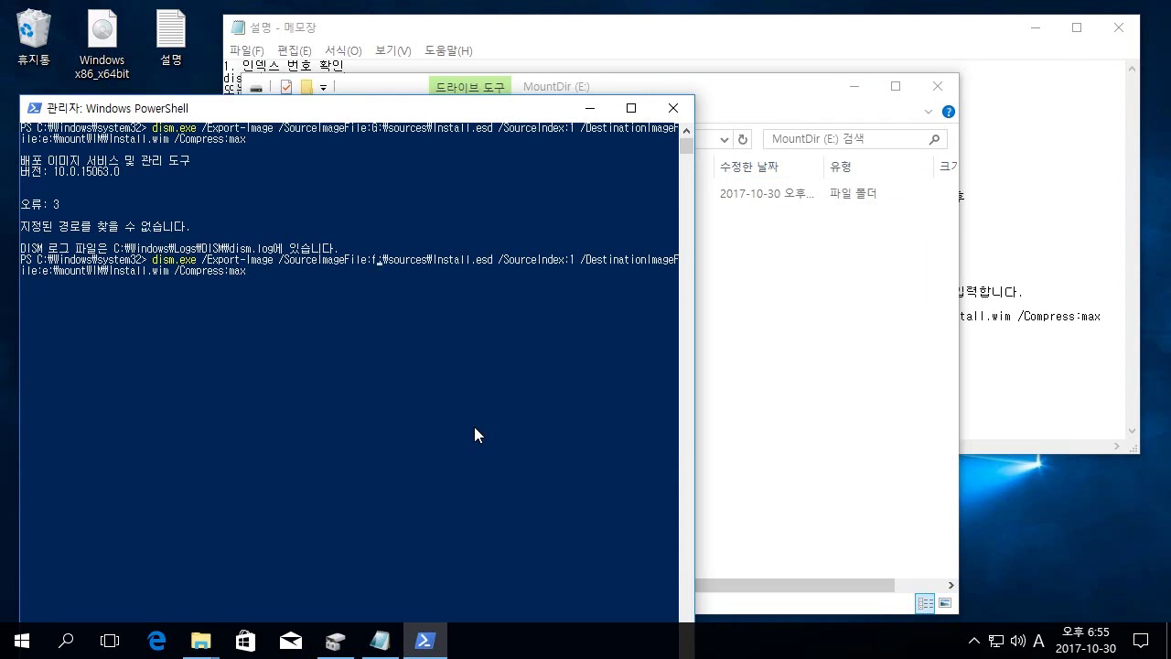
key("Return")
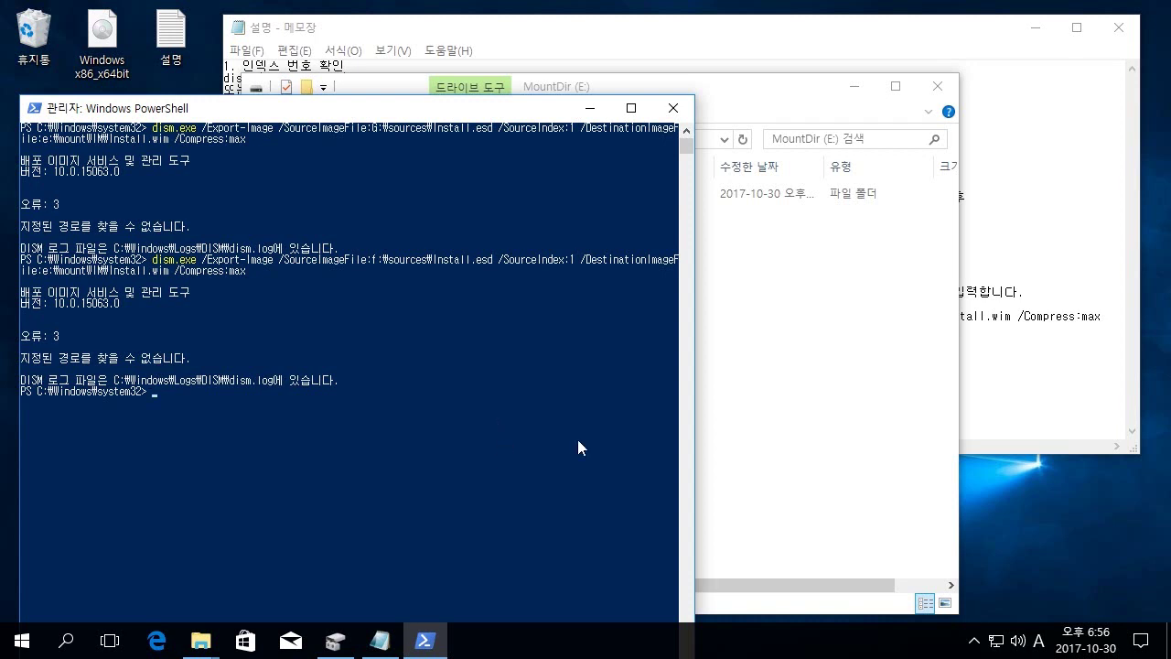
Open the x64\sources folder on the DVD drive (F:) in File Explorer, with its window moved to uncover the command
left_click(898, 471)
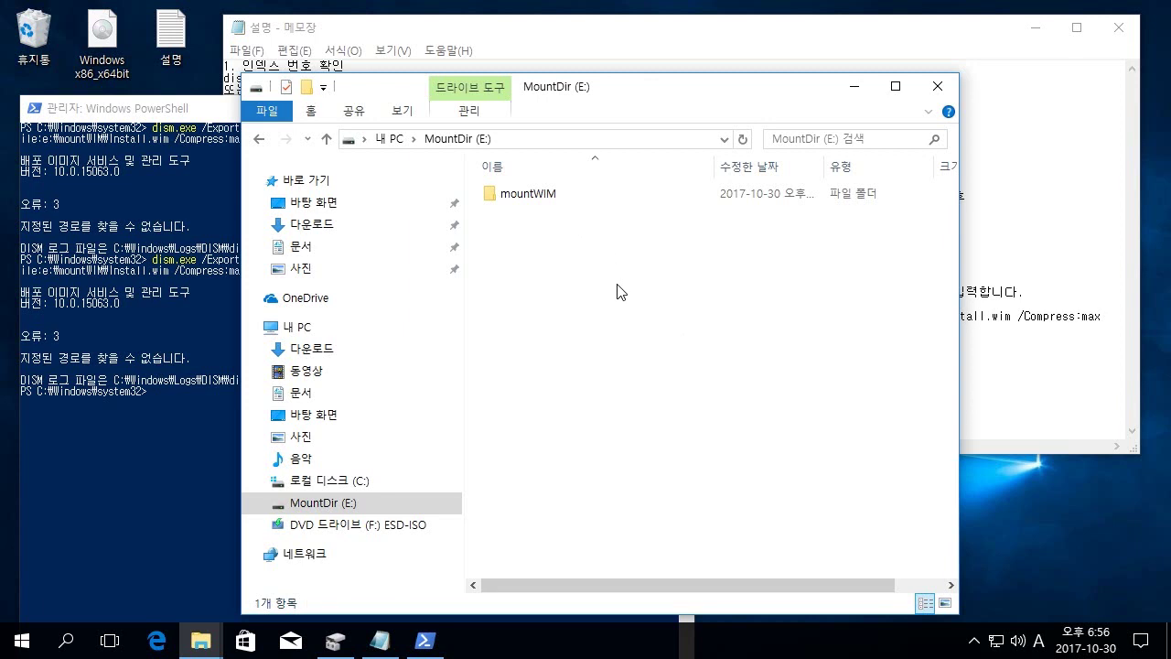
left_click(385, 525)
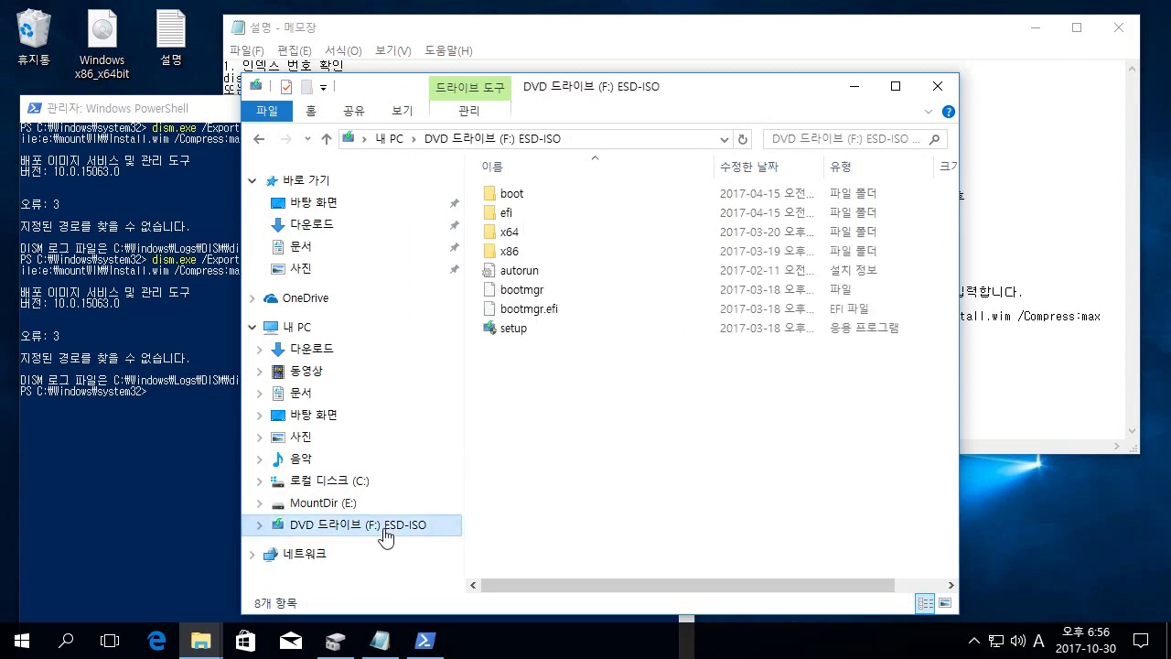
key("alt+Tab")
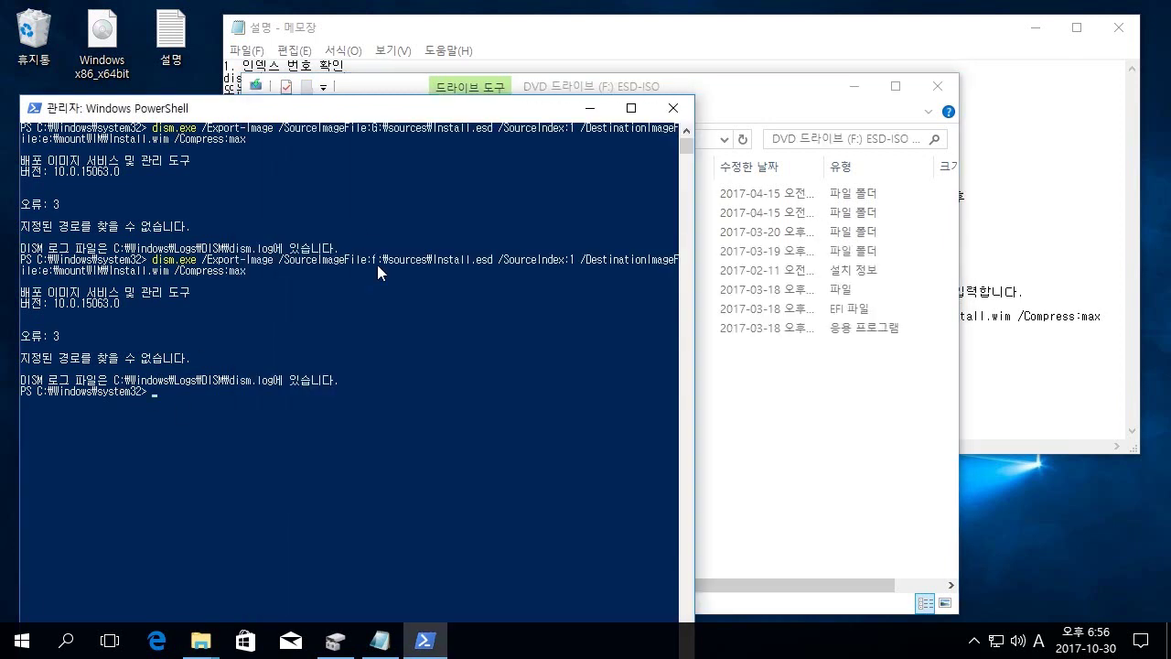
left_click(857, 410)
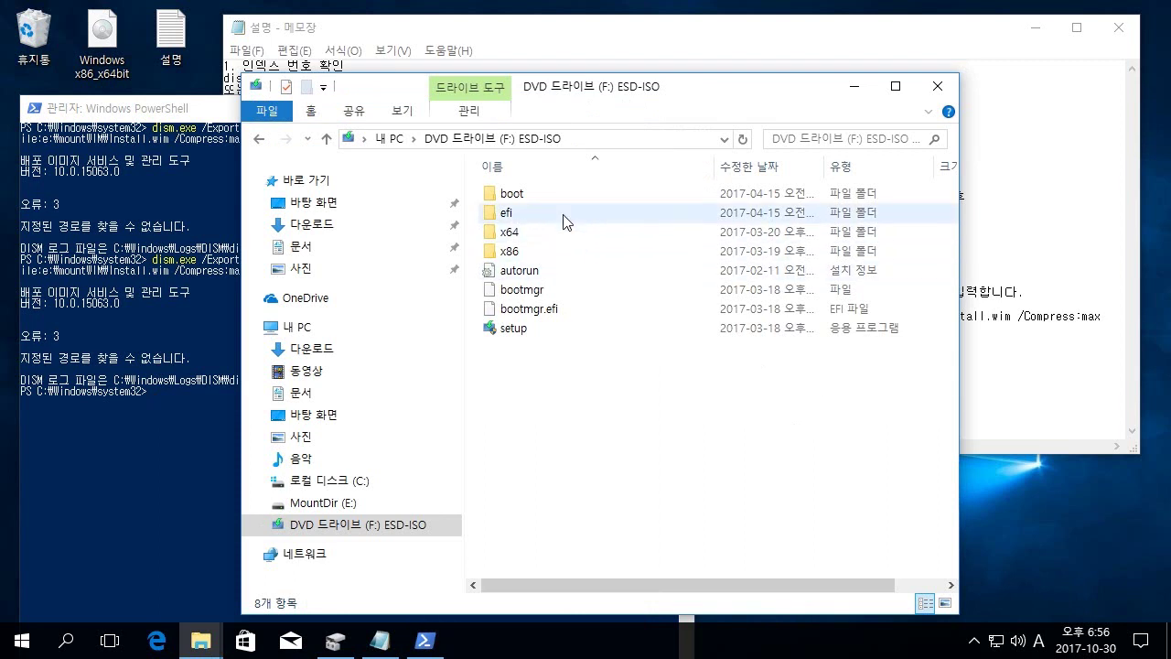
left_click_drag(620, 94, 879, 98)
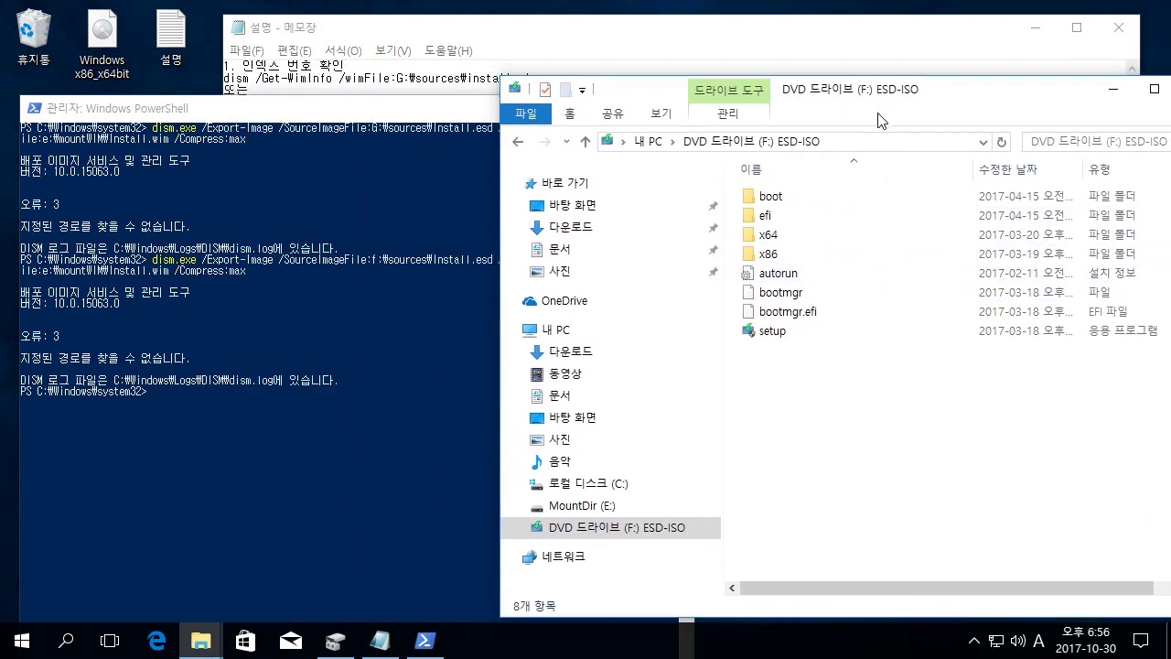
left_click(809, 237)
double_click(809, 237)
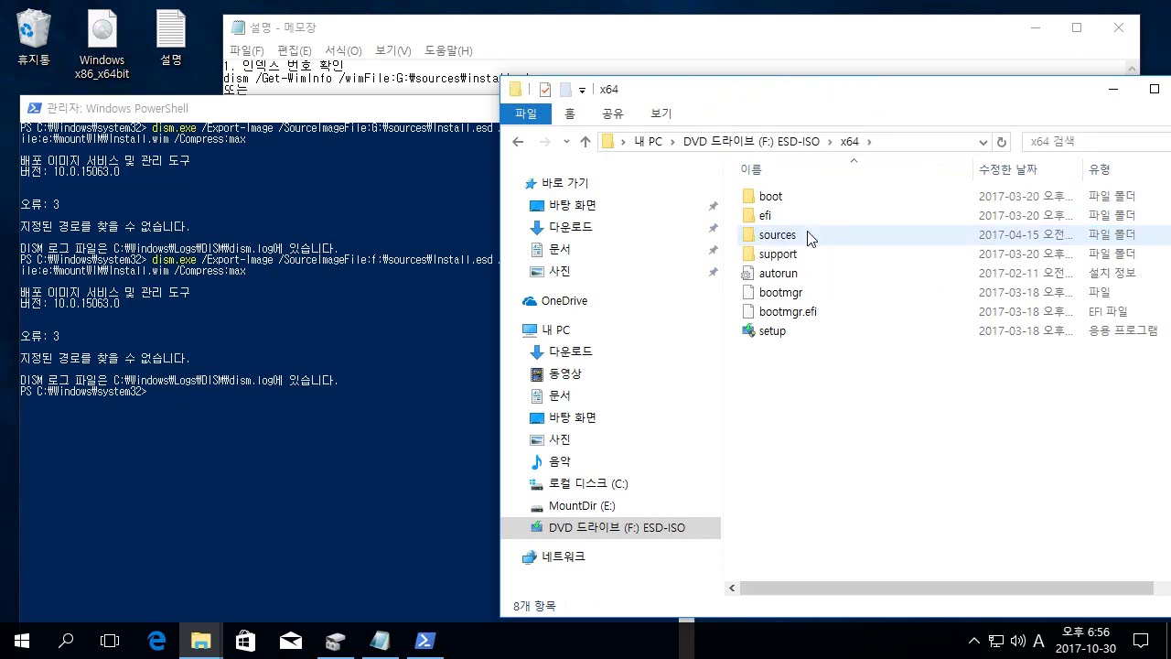
double_click(808, 237)
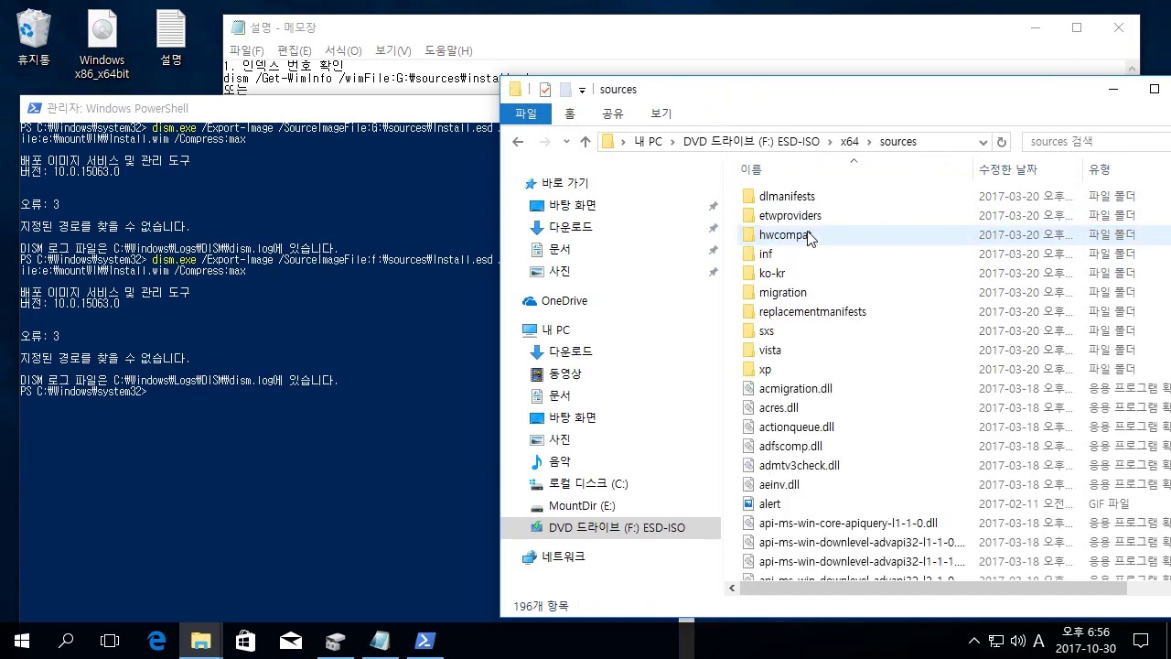
Copy the full path of the open sources folder, F:\x64\sources, and check its x64 part
left_click(952, 148)
right_click(679, 148)
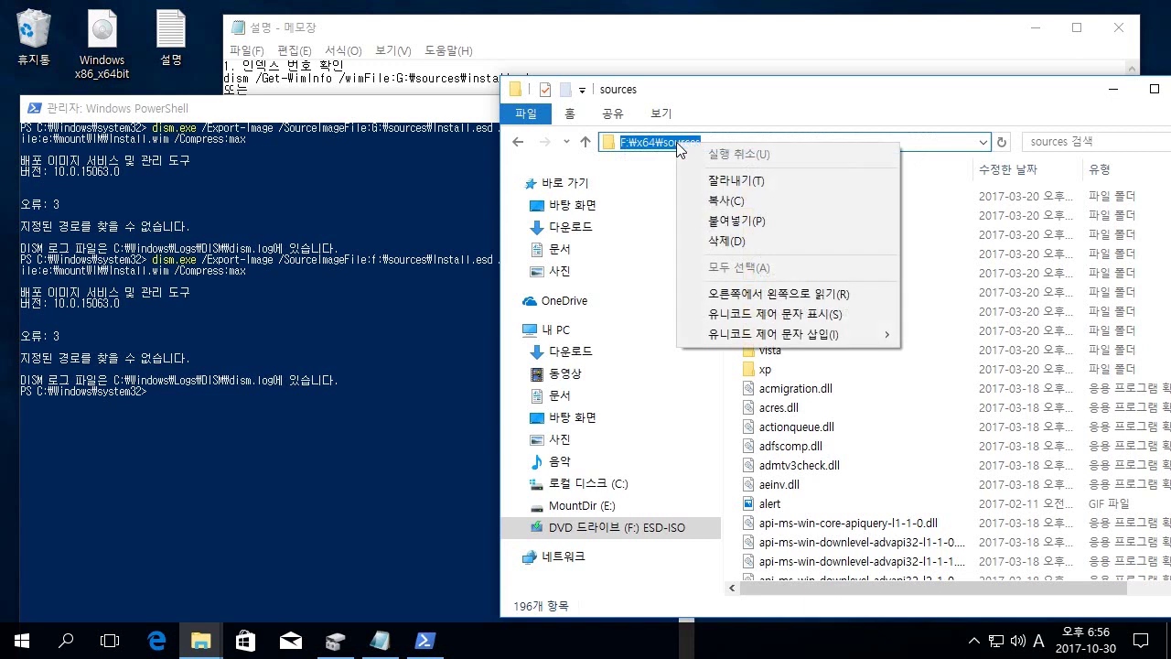
left_click(718, 201)
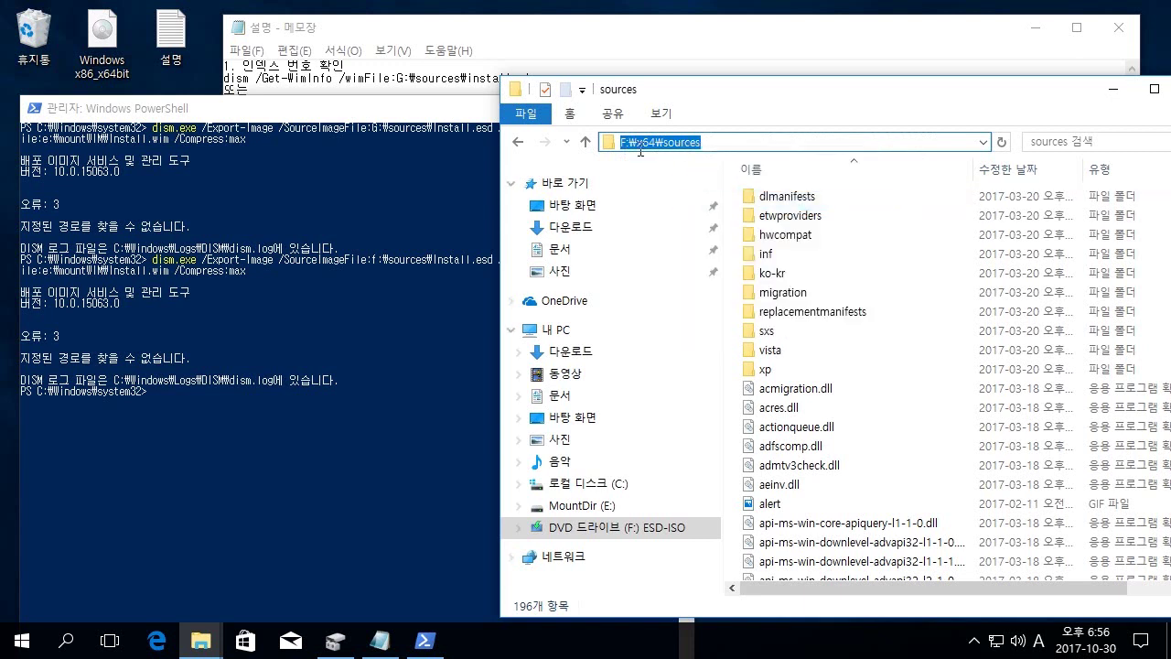
left_click_drag(642, 144, 655, 144)
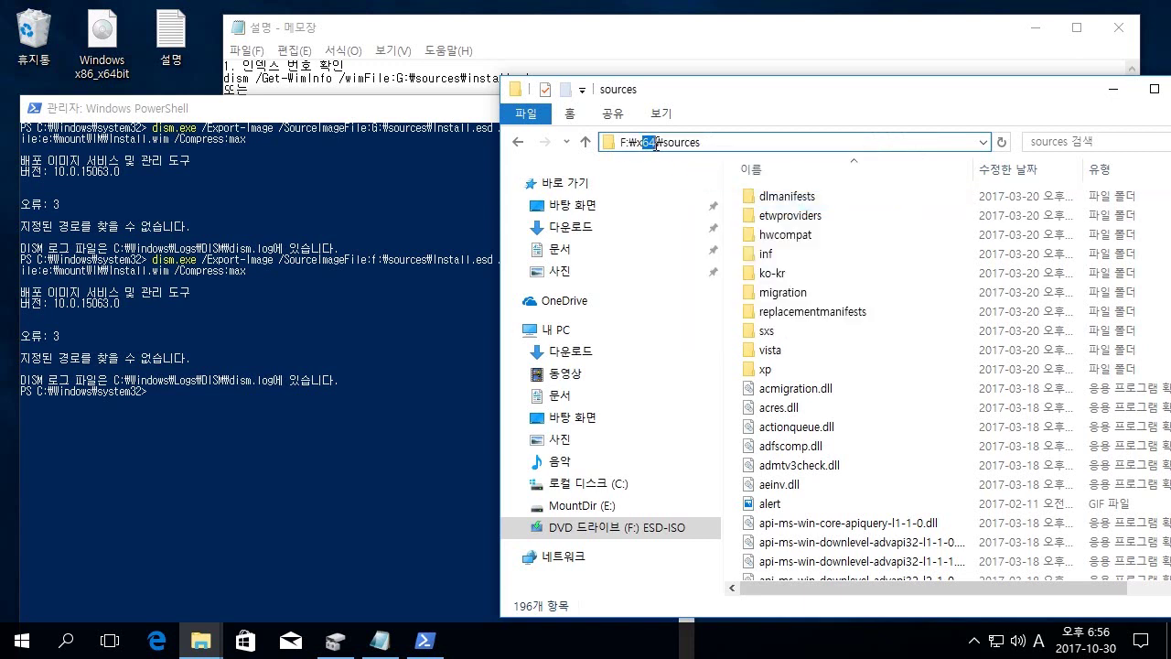
Recall the last Export-Image command in PowerShell, replace its source folder with F:\x64\sources, and run it
left_click(338, 454)
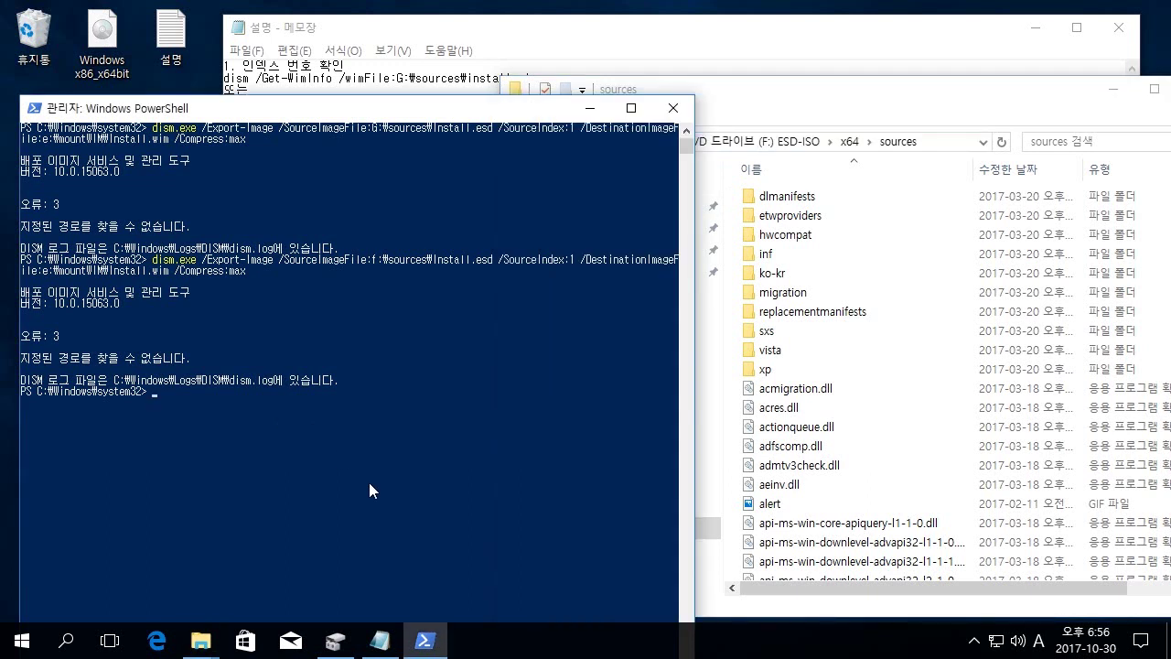
key("Up")
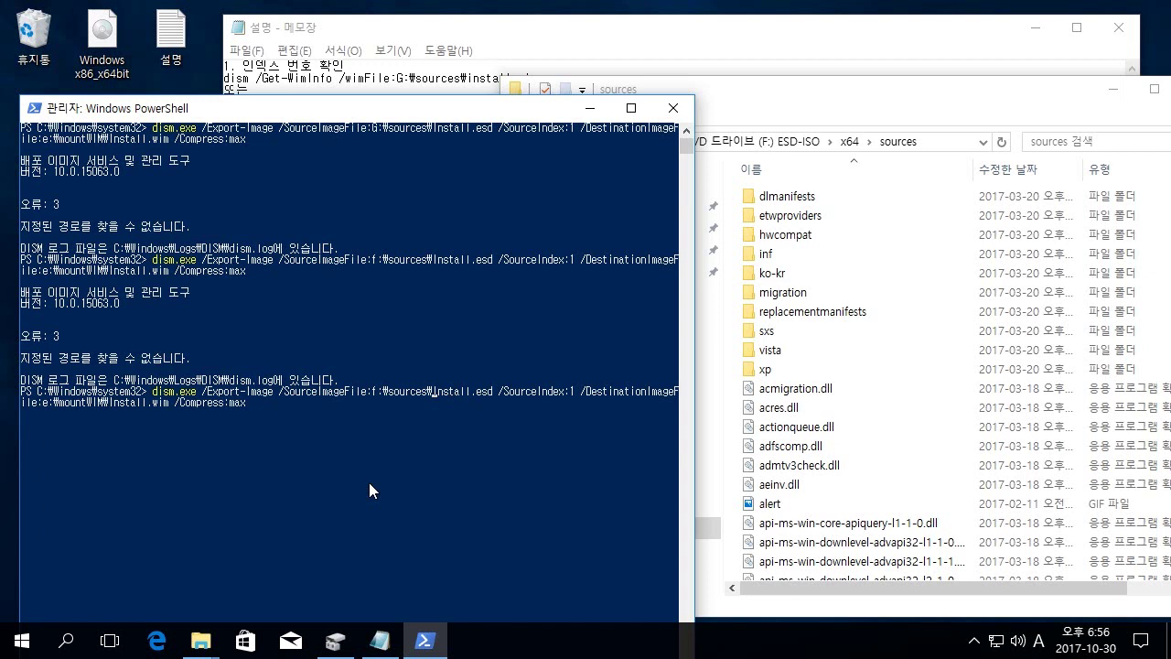
key("BackSpace")
key("BackSpace")
key("BackSpace")
key("BackSpace")
key("BackSpace")
key("BackSpace")
key("BackSpace")
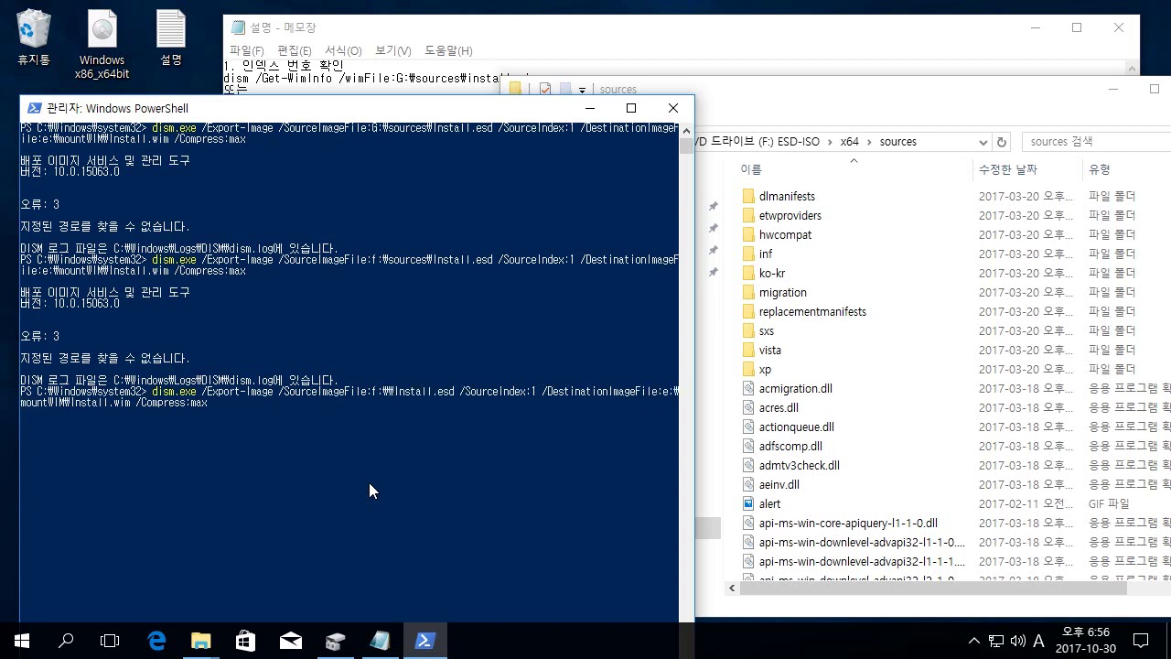
key("BackSpace")
key("BackSpace")
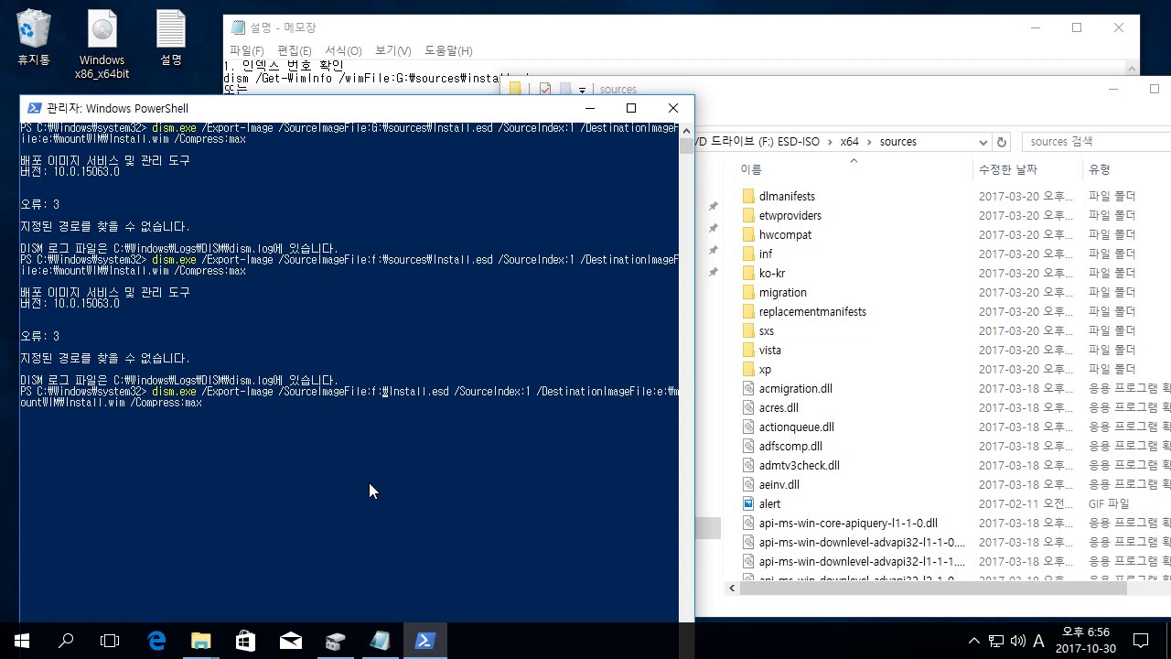
key("BackSpace")
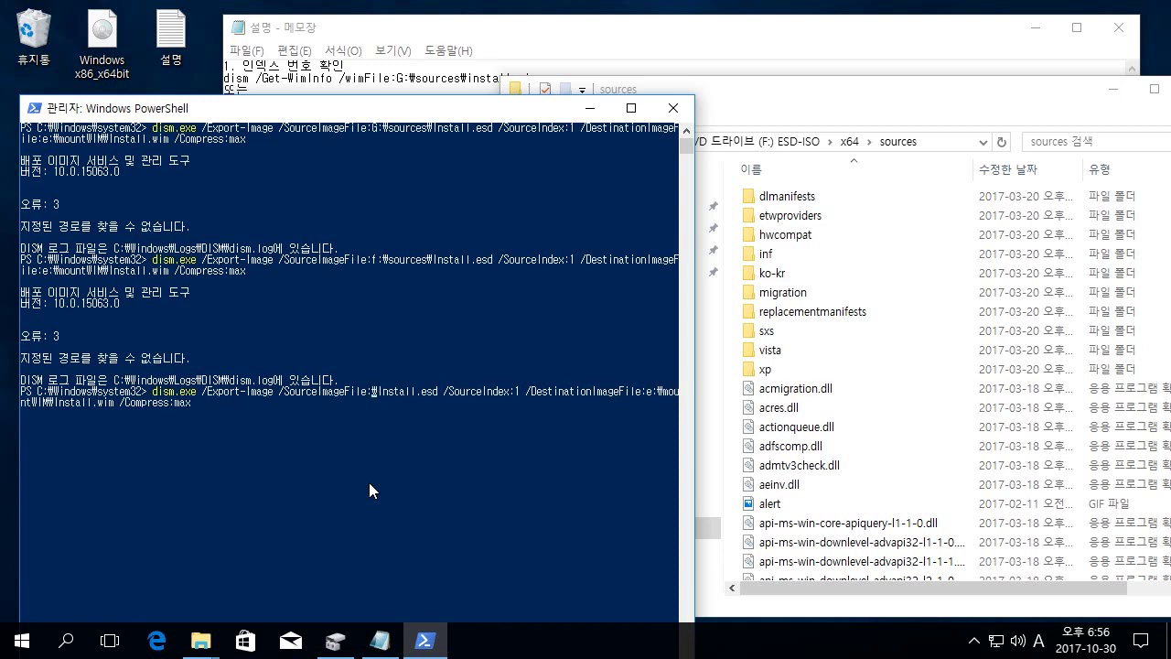
type("F:\\x64\\sources")
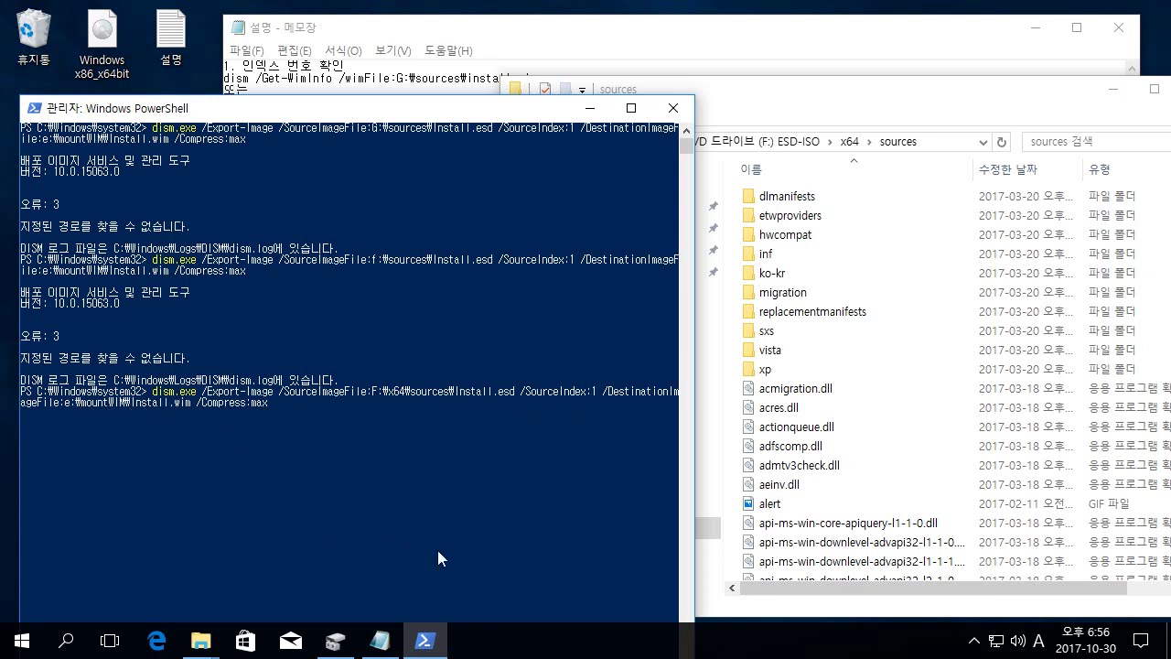
key("Return")
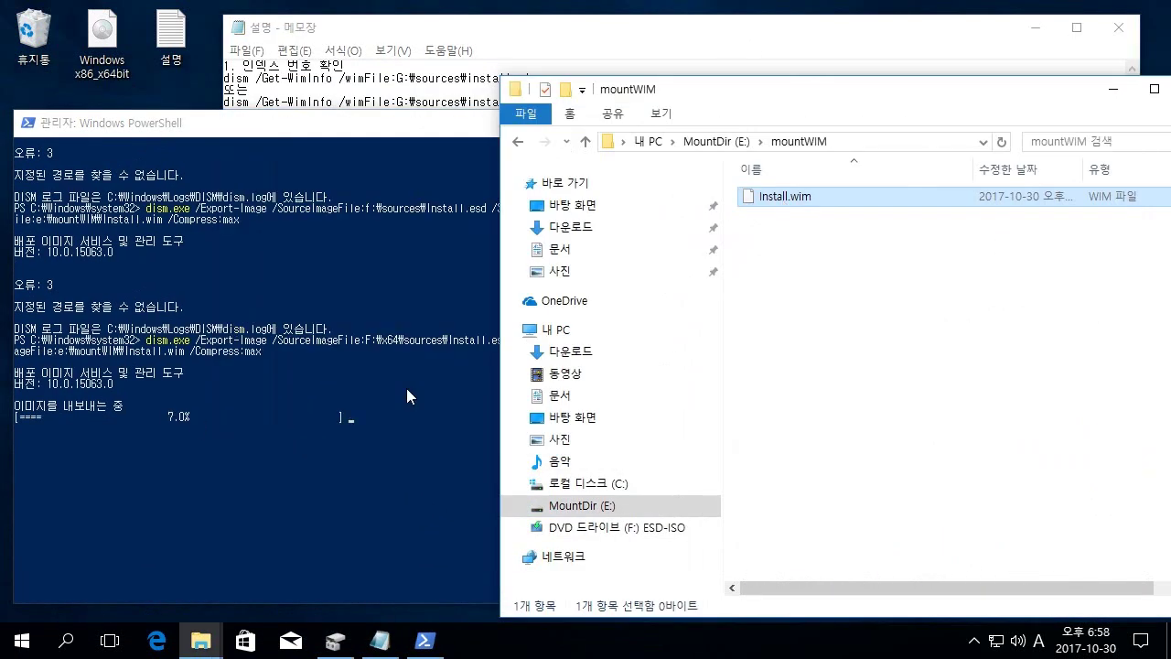
Check the export progress in PowerShell and the exported Install.wim in the mountWIM folder
left_click(407, 388)
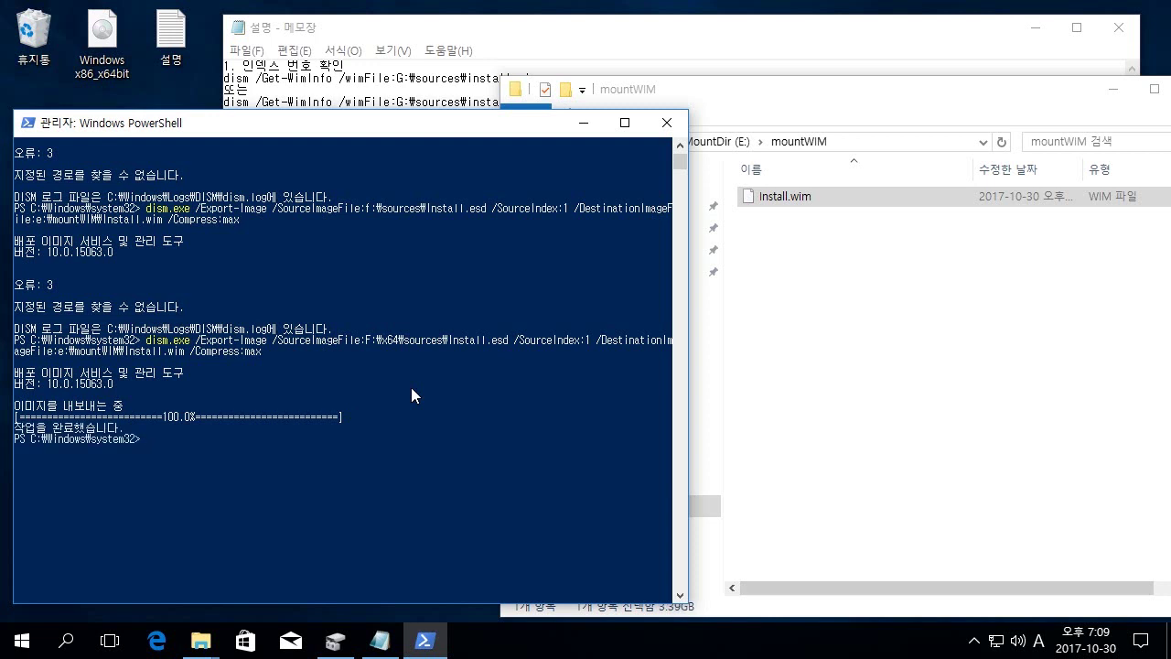
left_click(412, 387)
left_click(800, 344)
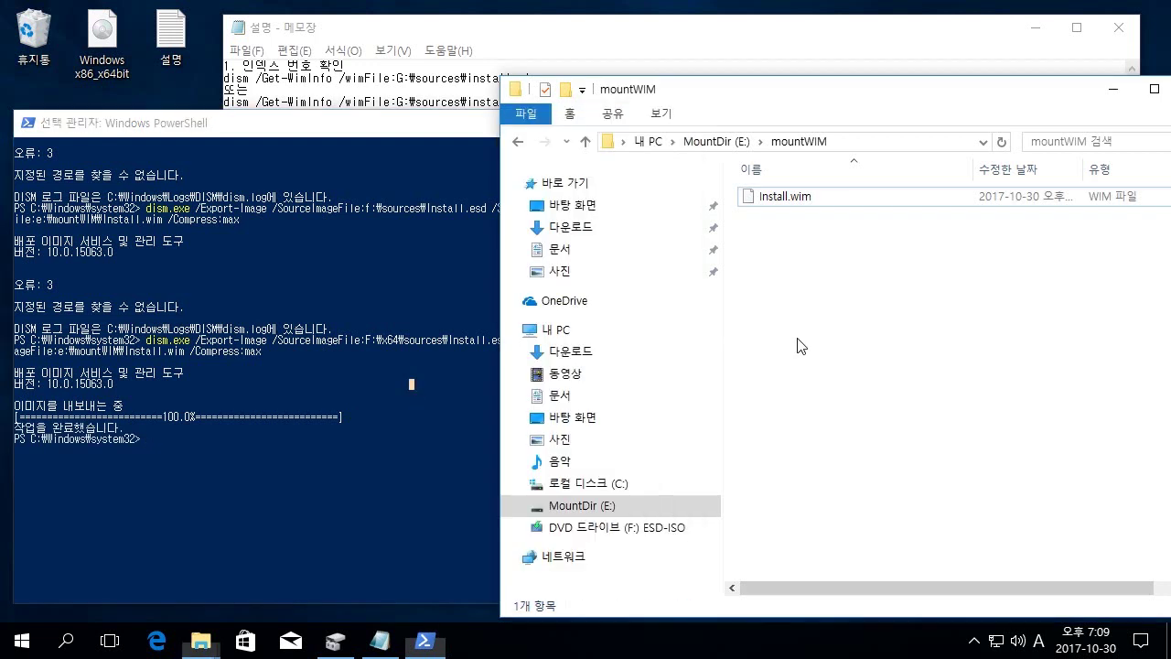
Check the exported Install.wim in the mountWIM folder and the status of the export in PowerShell
left_click(782, 201)
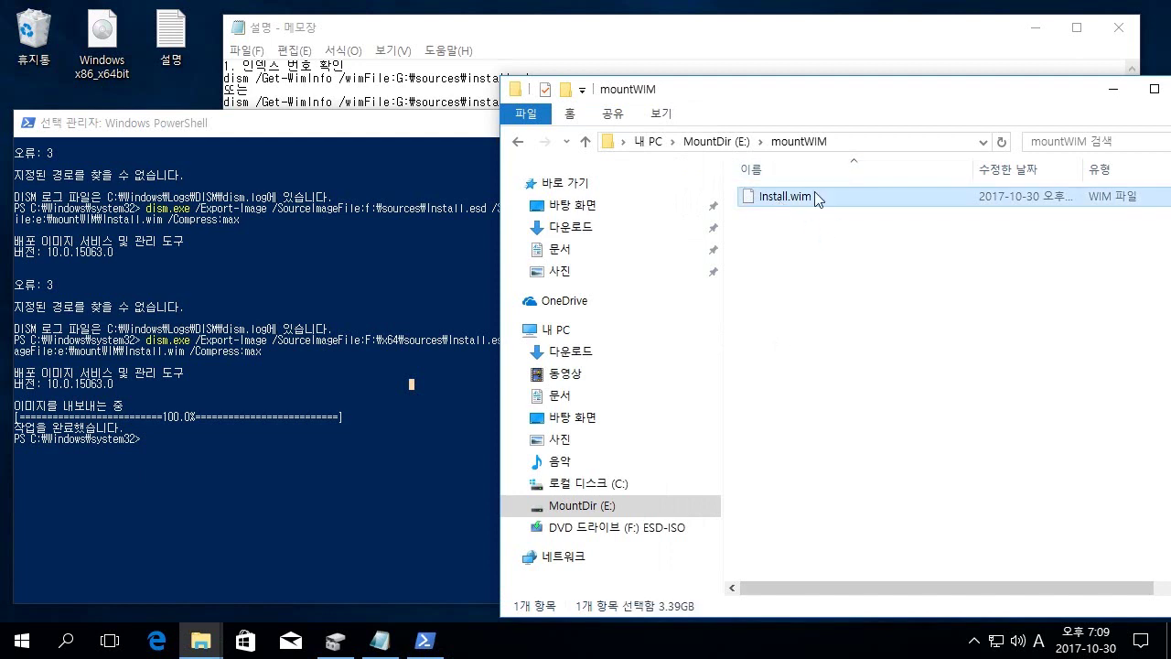
left_click(409, 381)
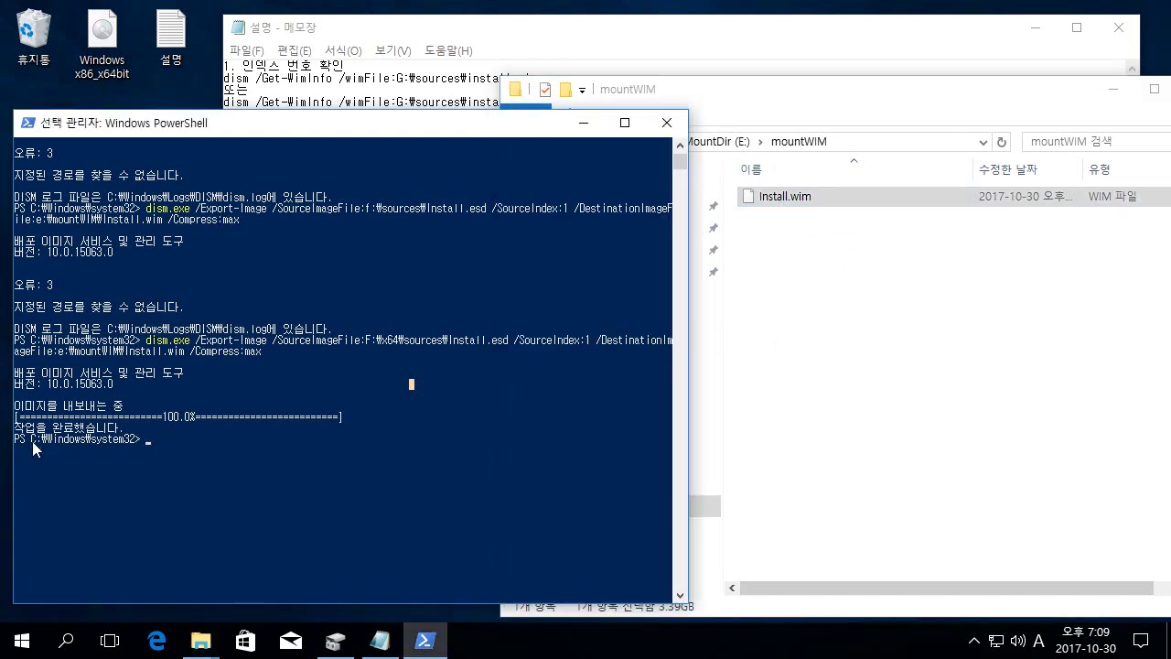
left_click(396, 472)
Read section 2 of the Notepad instructions and copy "moun" from its H:\mount path
left_click(692, 37)
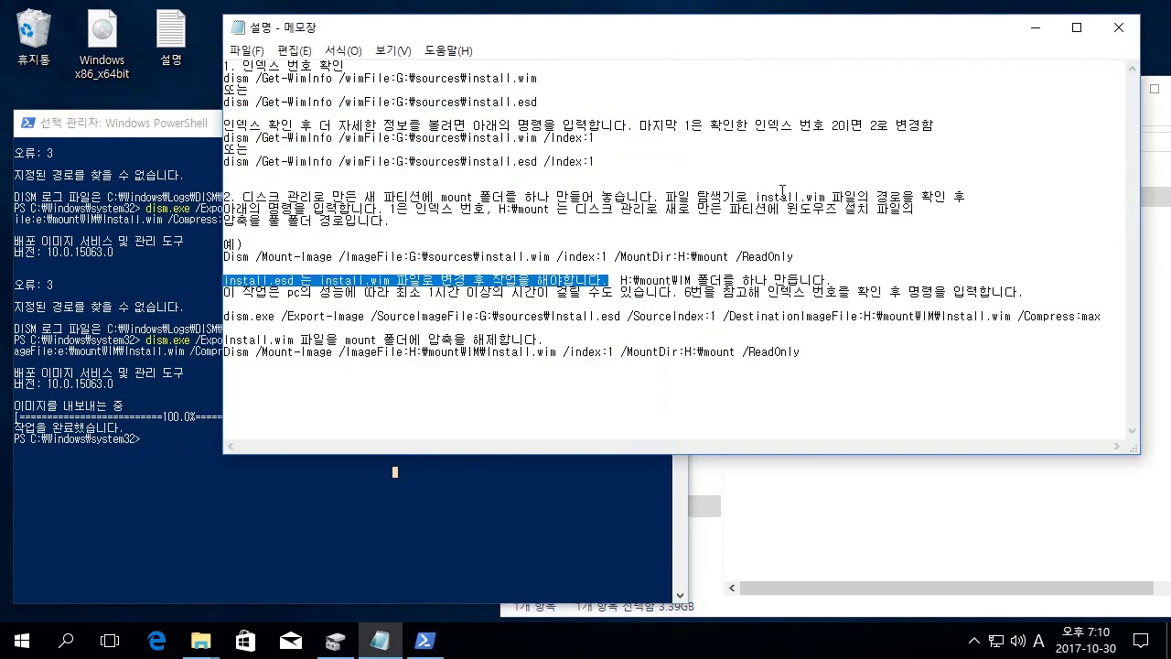
left_click(405, 258)
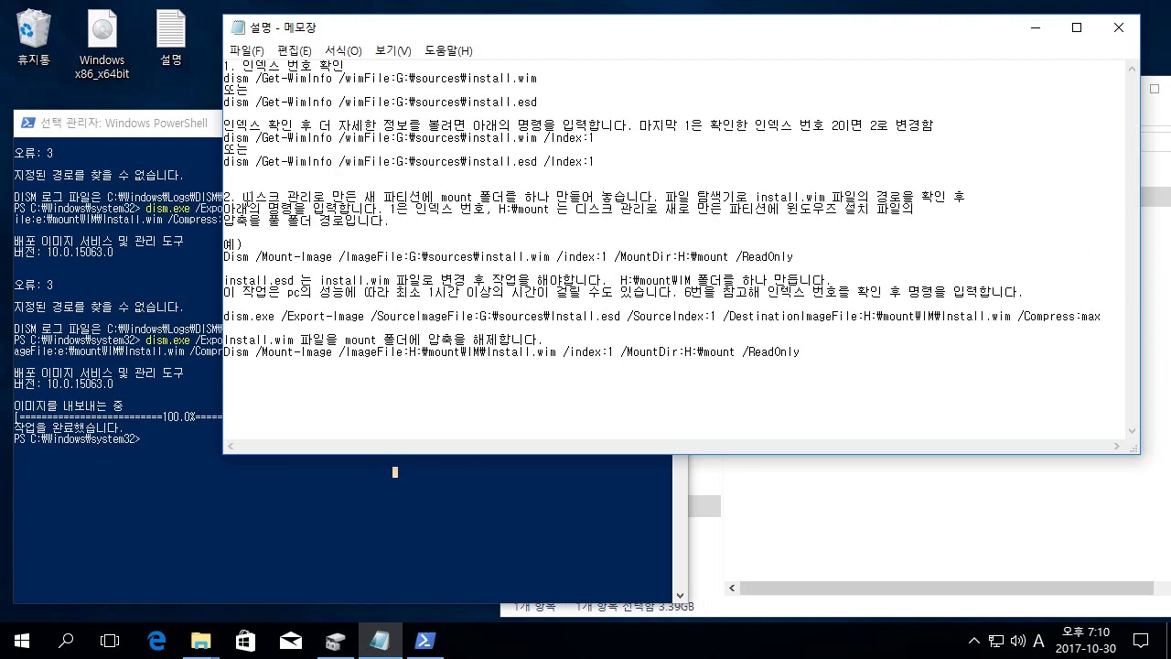
left_click_drag(244, 195, 483, 208)
left_click(483, 208)
left_click_drag(518, 213, 545, 214)
right_click(540, 212)
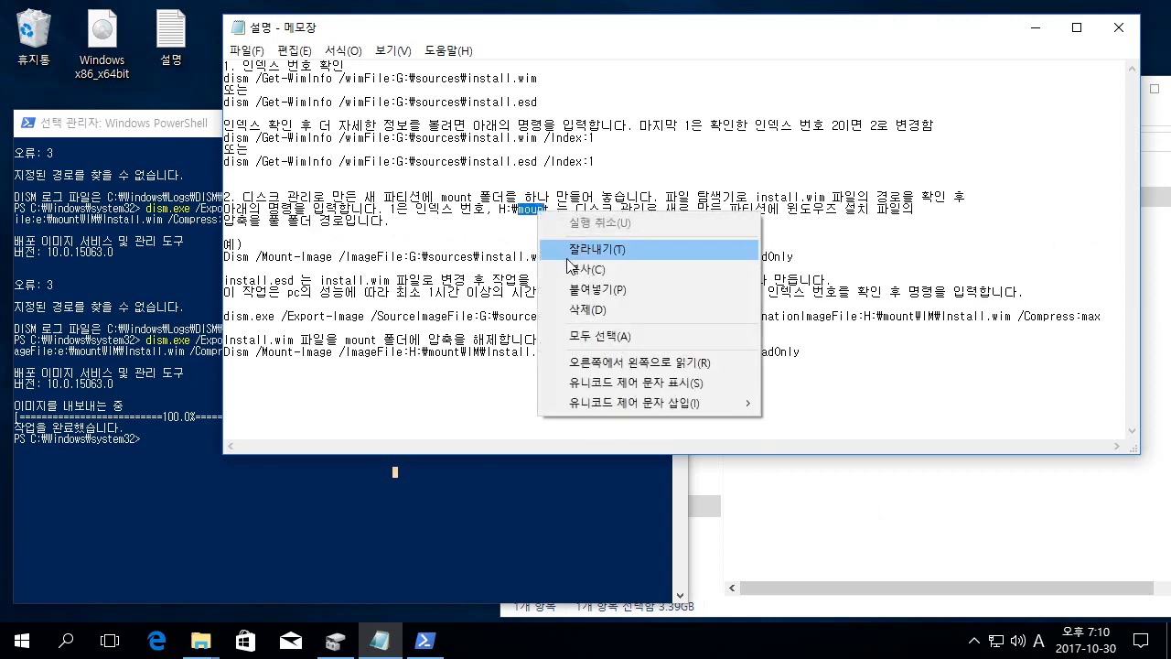
left_click(581, 269)
Create a new folder in the root of MountDir (E:) in File Explorer, named with the copied text "moun"
left_click(881, 518)
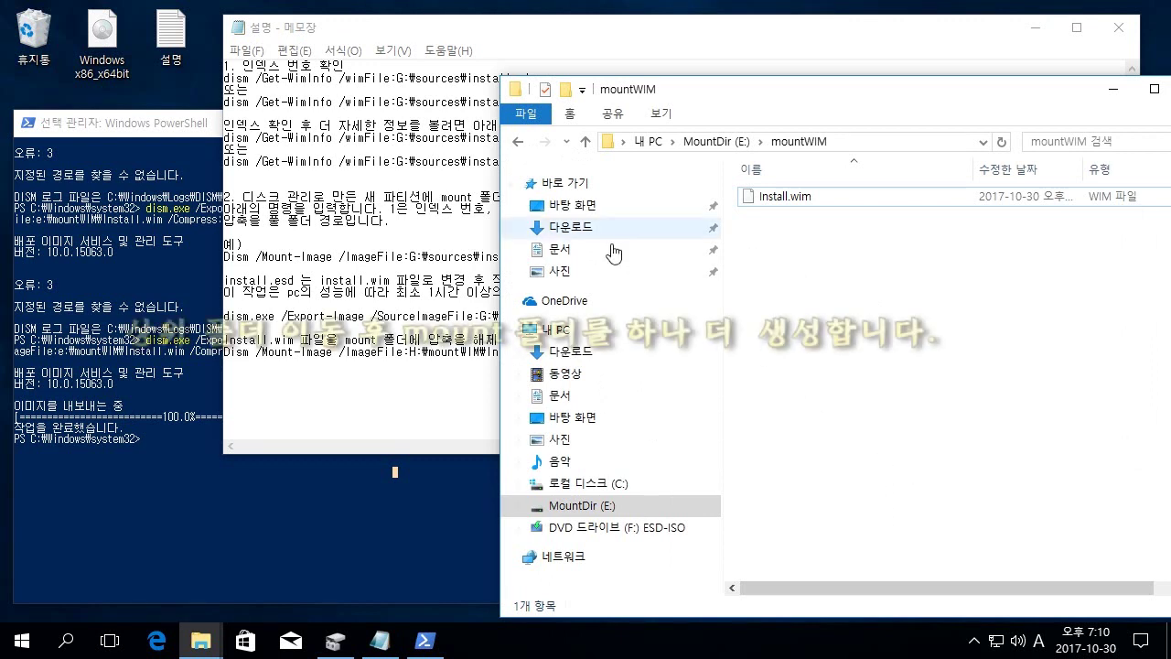
key("BackSpace")
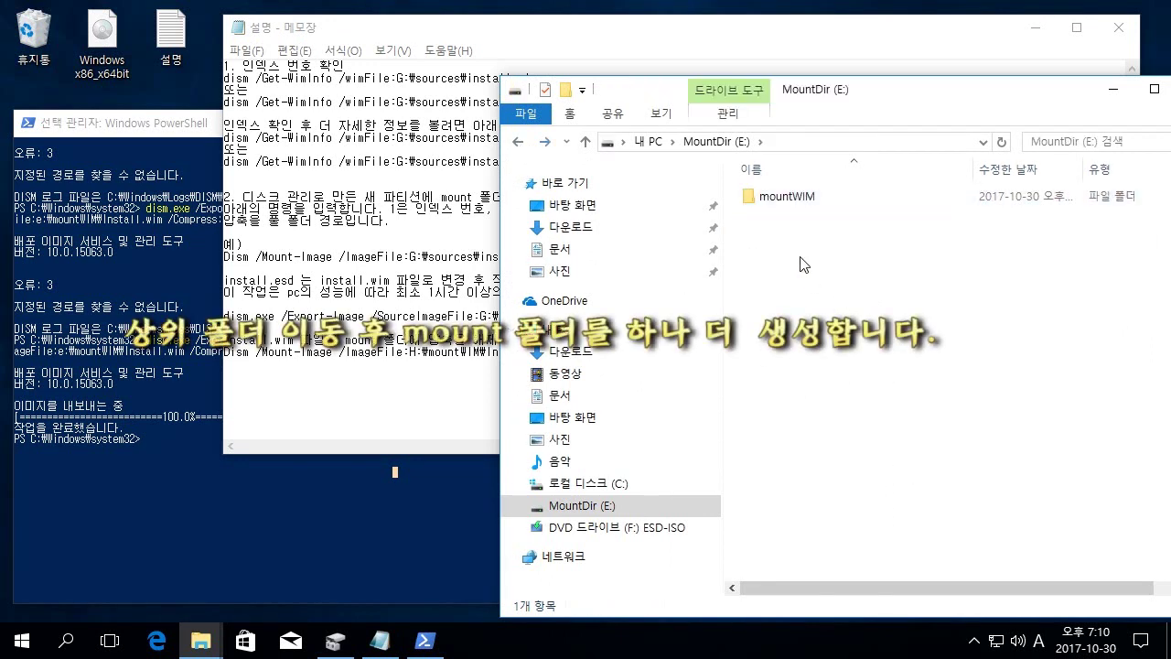
right_click(800, 259)
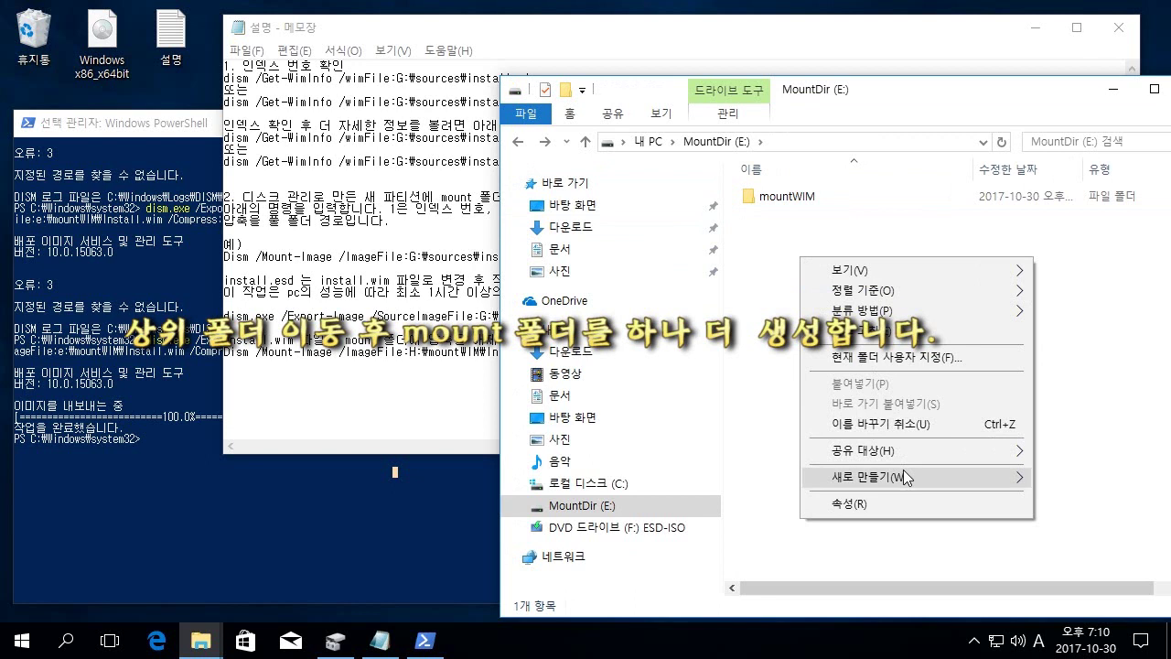
mouse_move(905, 477)
left_click(767, 472)
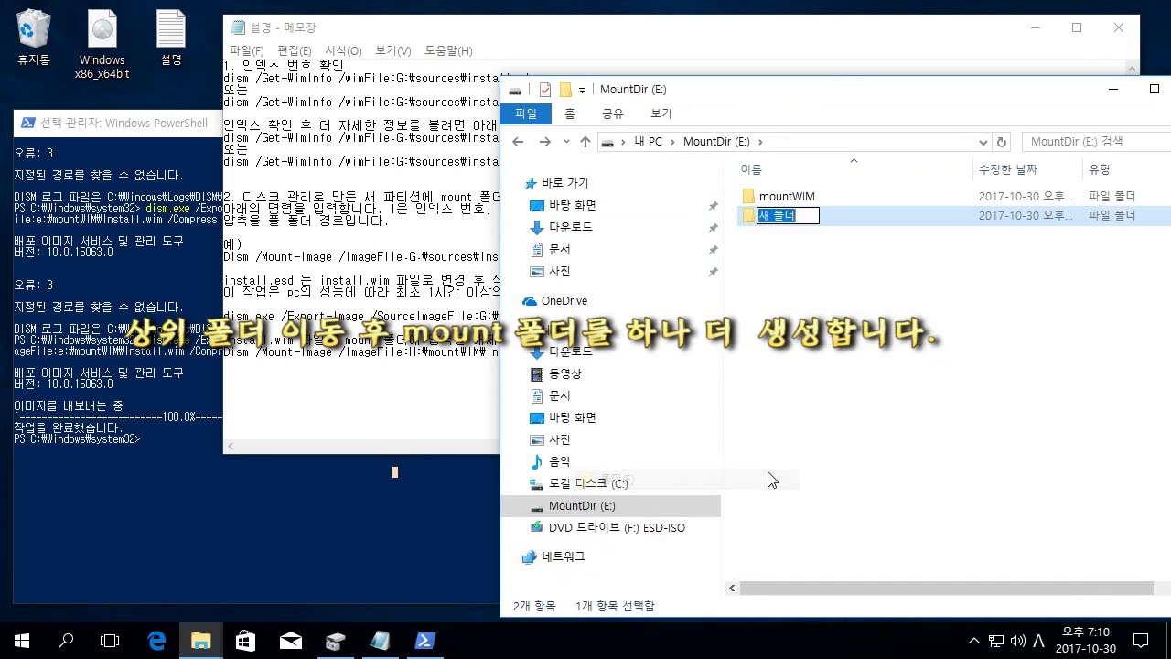
right_click(780, 216)
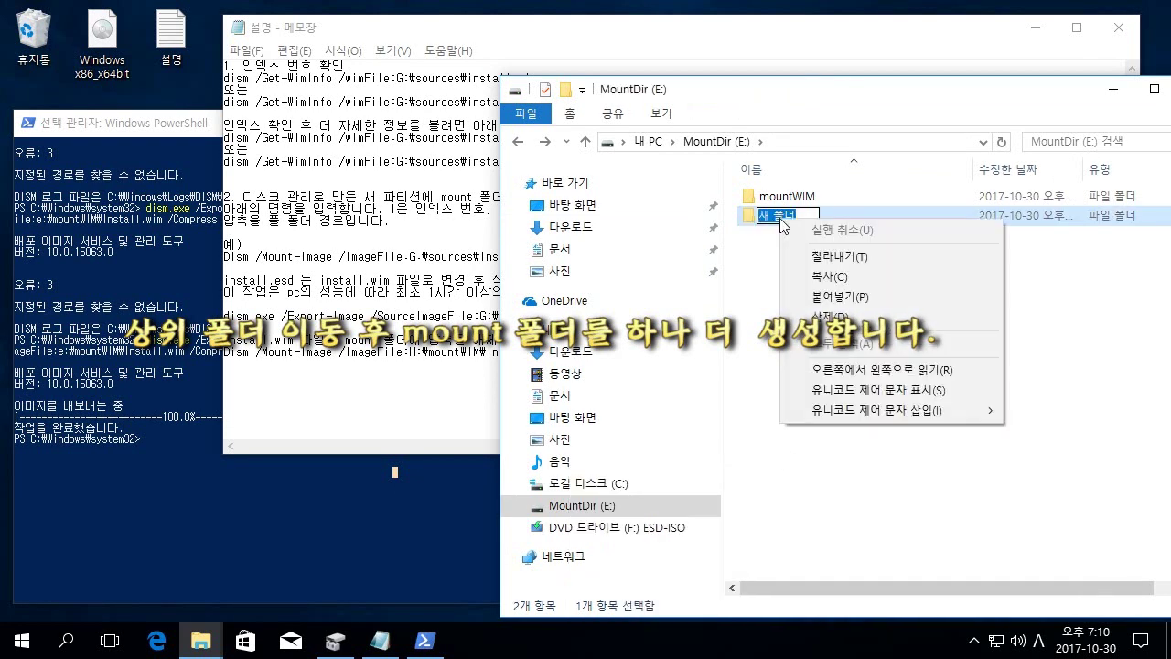
left_click(820, 296)
left_click(834, 348)
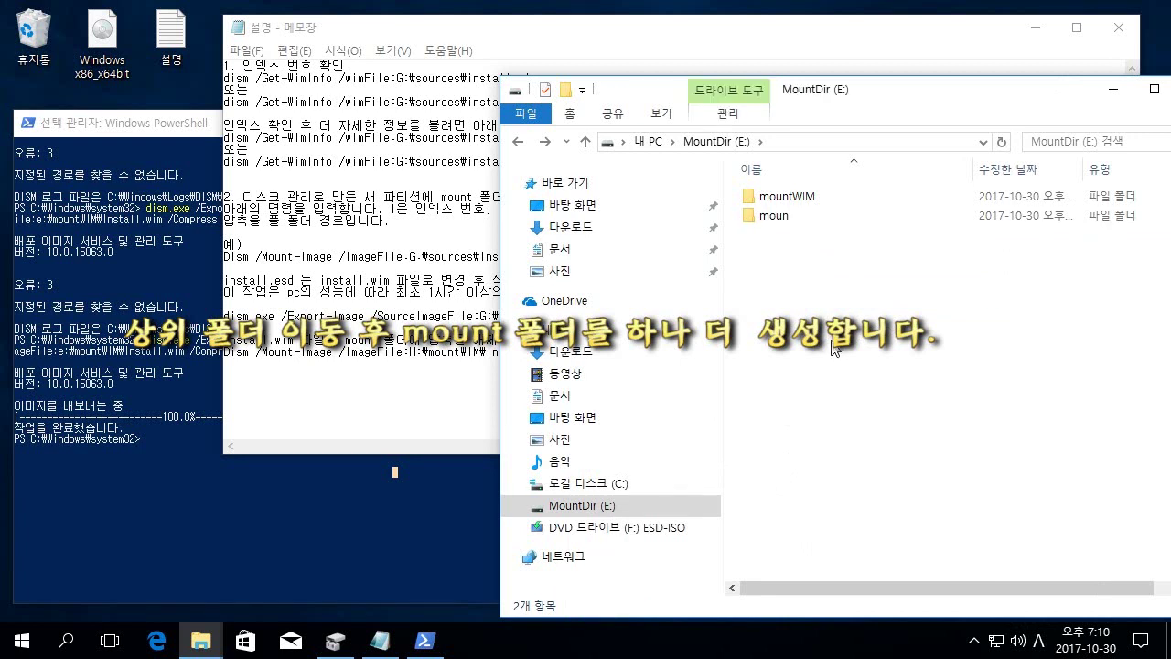
Correct the new folder's name to mount and select the folder
left_click(779, 220)
left_click(798, 220)
left_click(798, 219)
type("t")
left_click(810, 353)
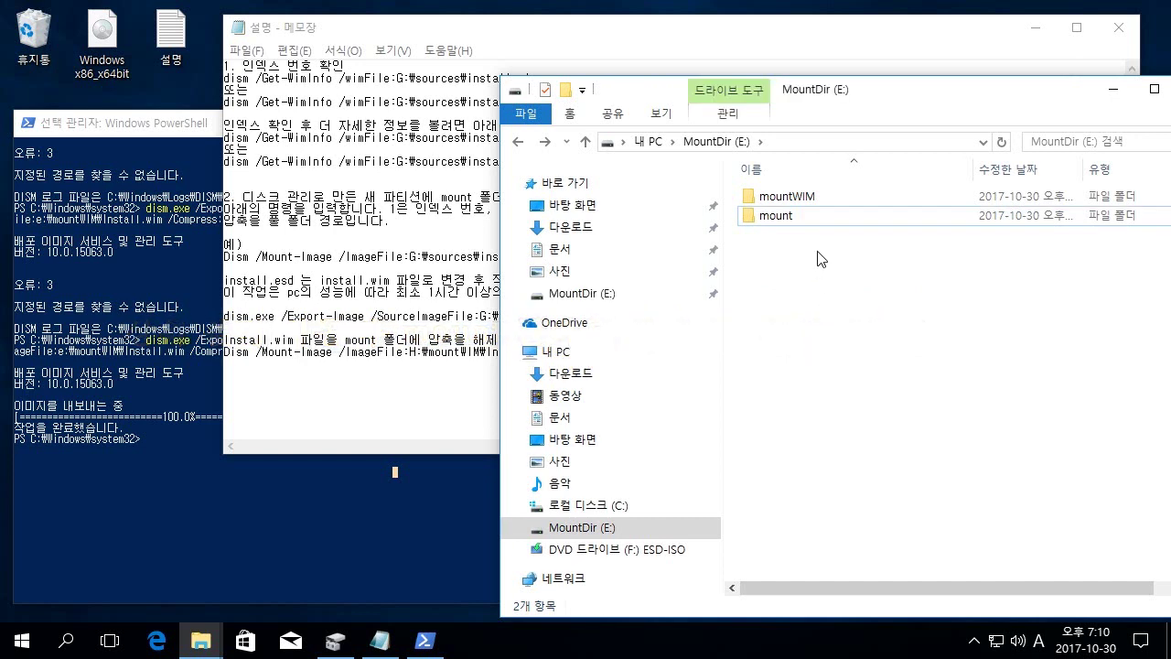
left_click(809, 221)
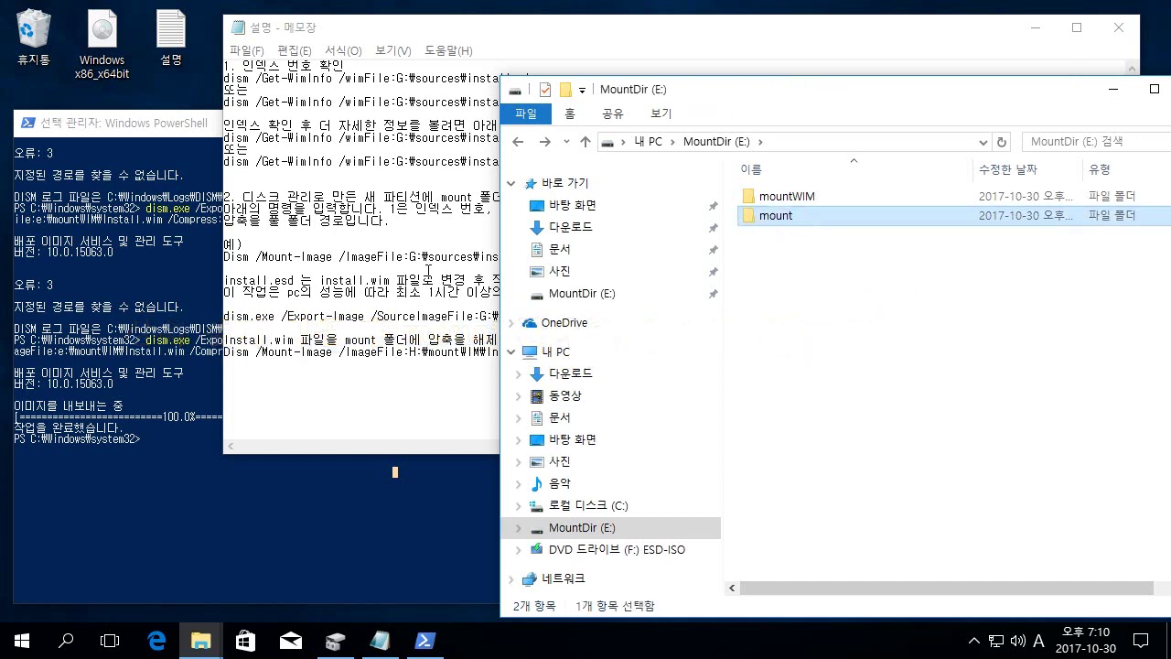
Copy the example command Dism /Mount-Image /ImageFile:G:\sources\install.wim /index:1 /MountDir:H:\mount /ReadOnly from Notepad and paste it at the PowerShell prompt
left_click(423, 271)
left_click_drag(226, 256, 819, 256)
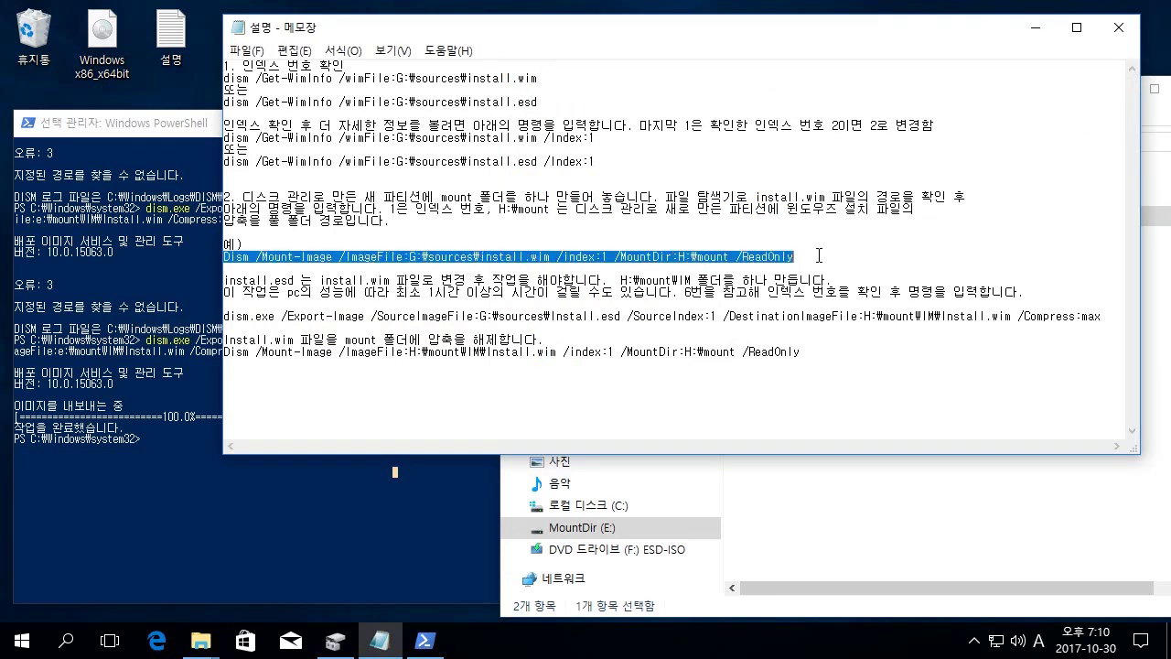
right_click(774, 260)
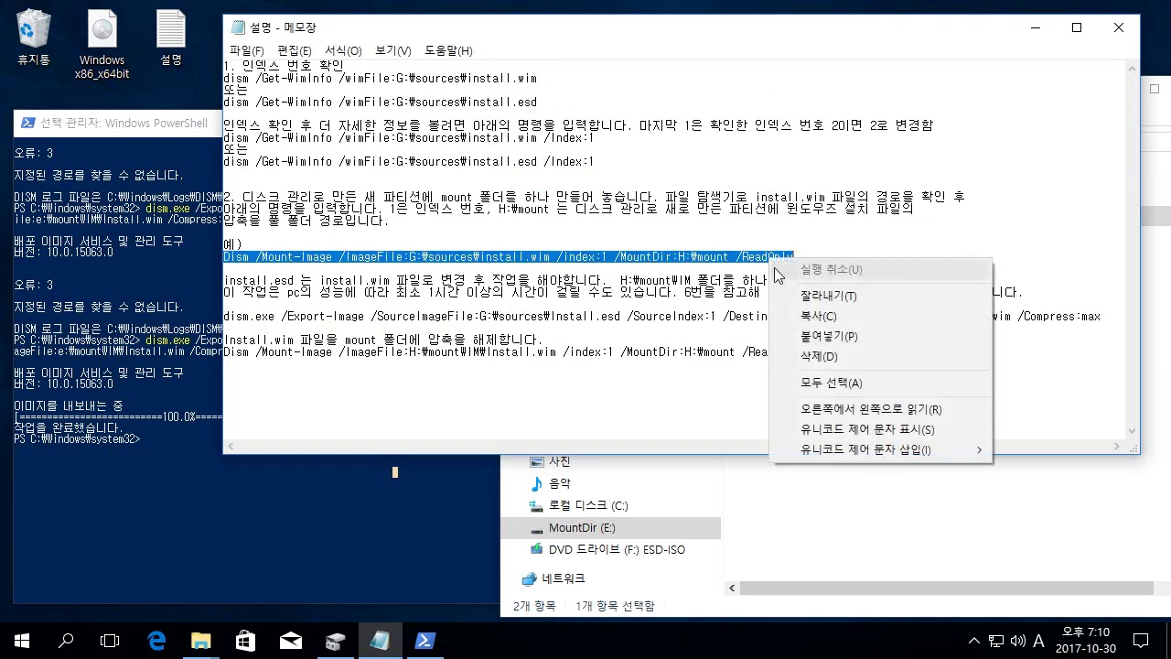
left_click(795, 316)
left_click(103, 452)
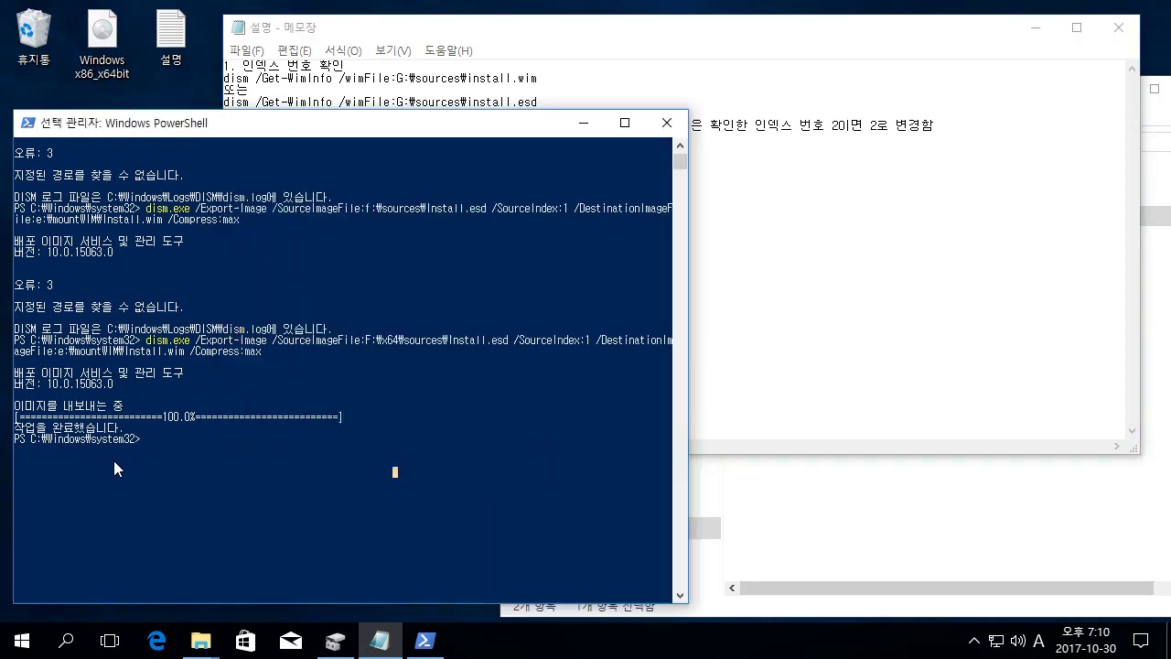
right_click(227, 467)
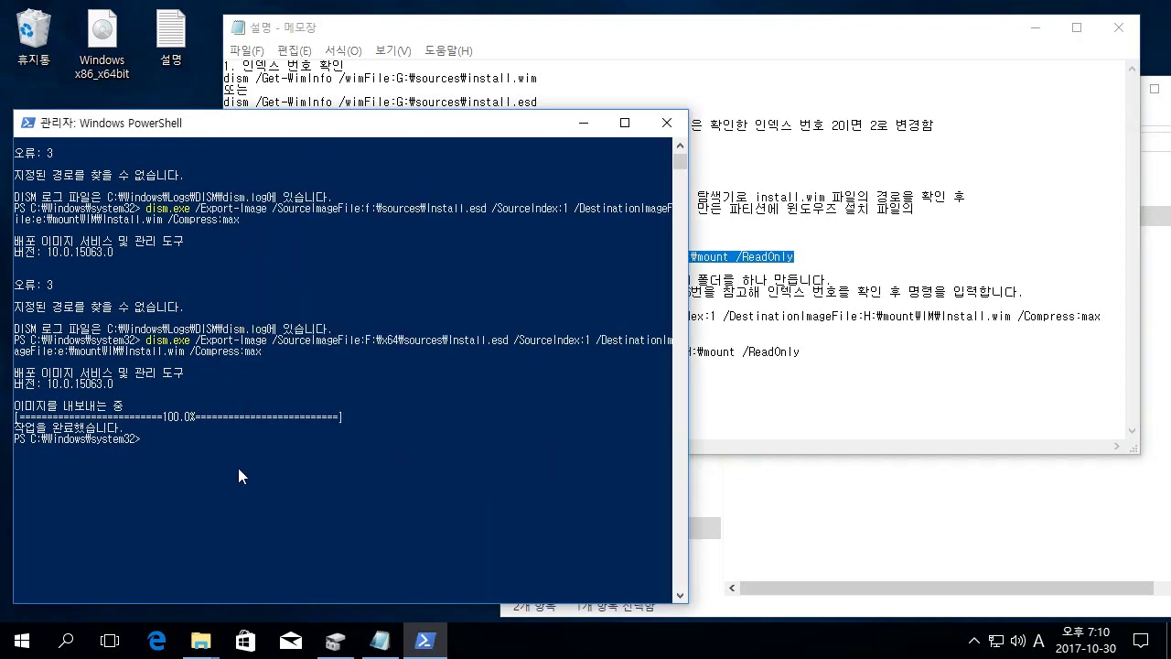
left_click(238, 467)
right_click(238, 467)
right_click(770, 264)
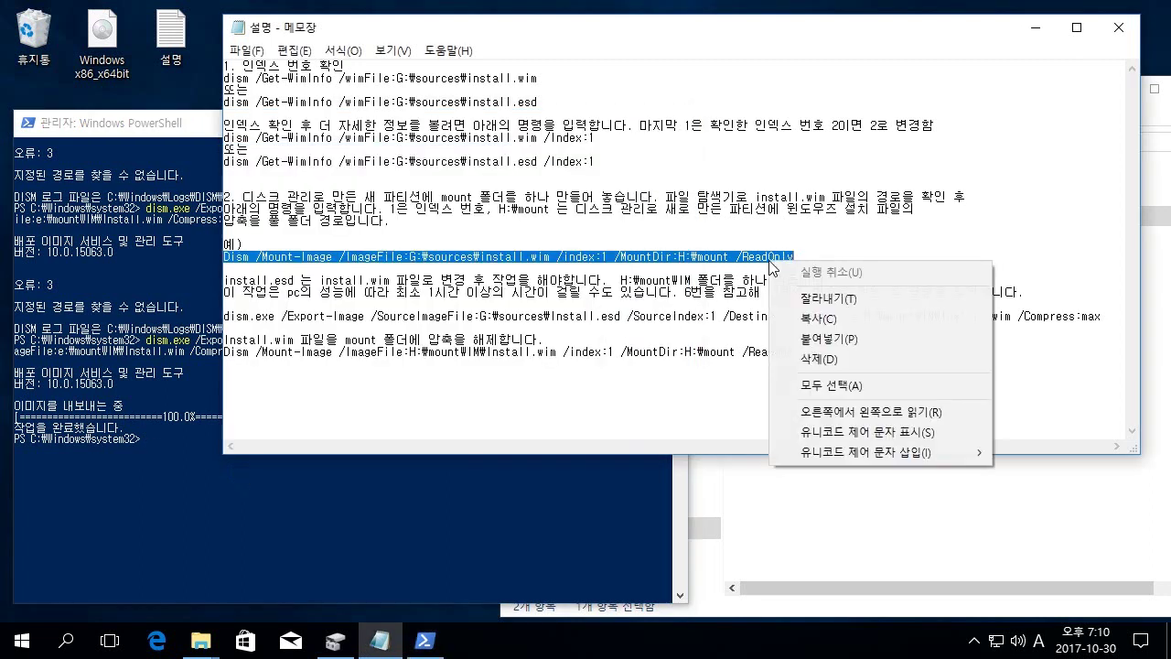
left_click(846, 320)
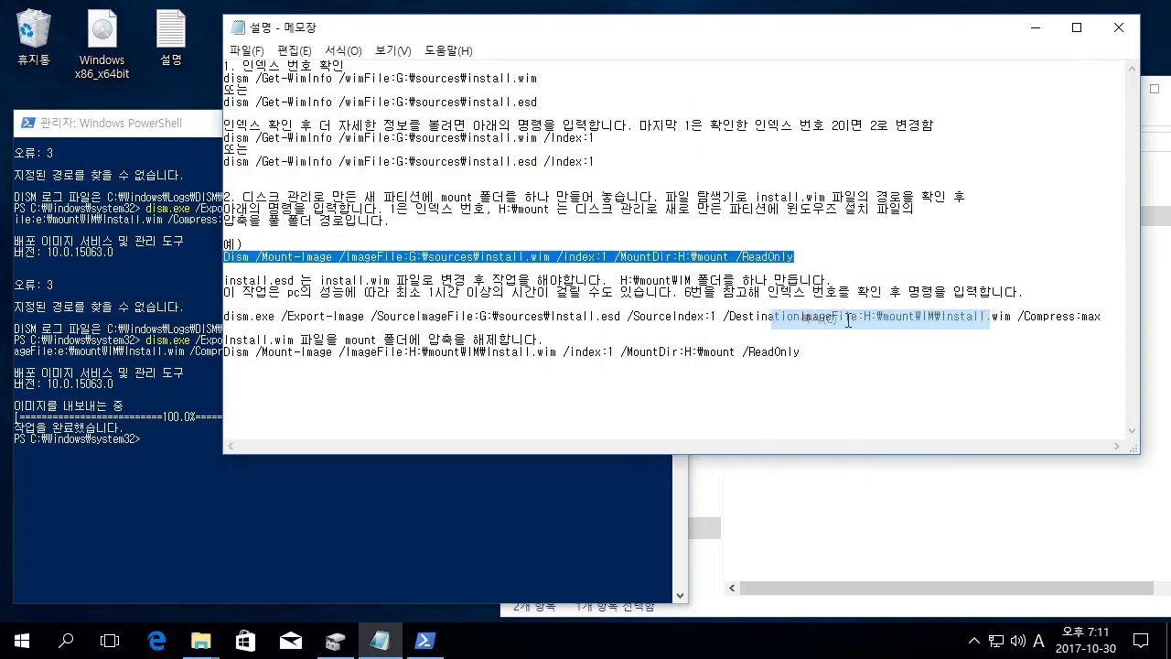
left_click(162, 487)
right_click(213, 485)
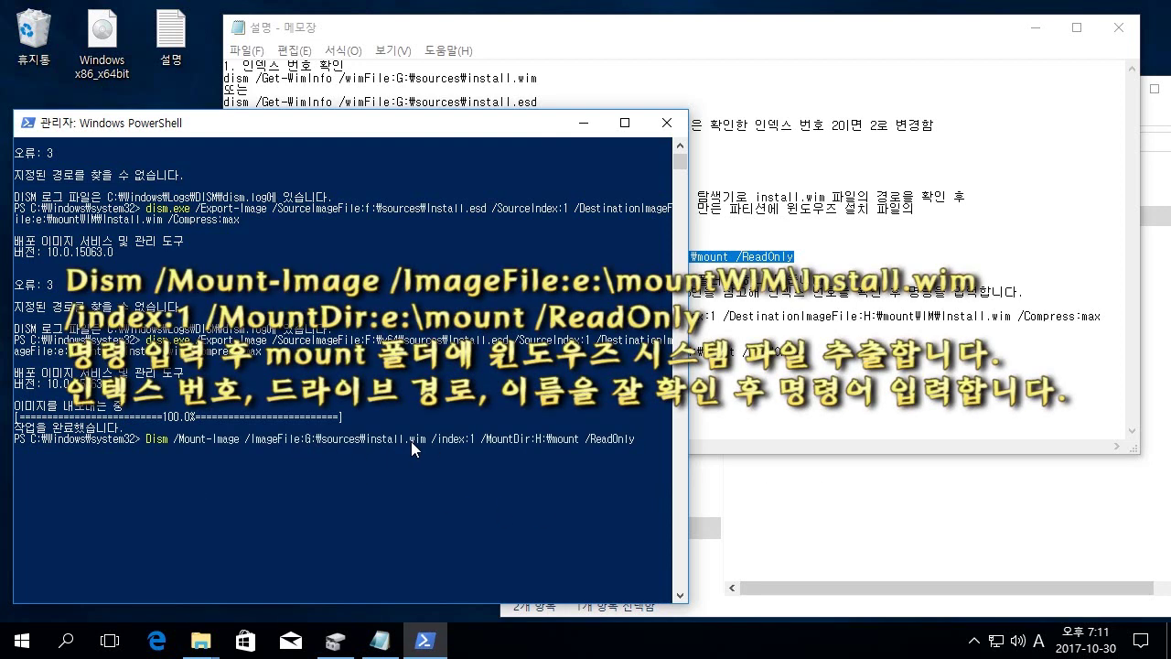
Open the mountWIM folder on MountDir (E:) in File Explorer and copy its full path, E:\mountWIM
left_click(900, 524)
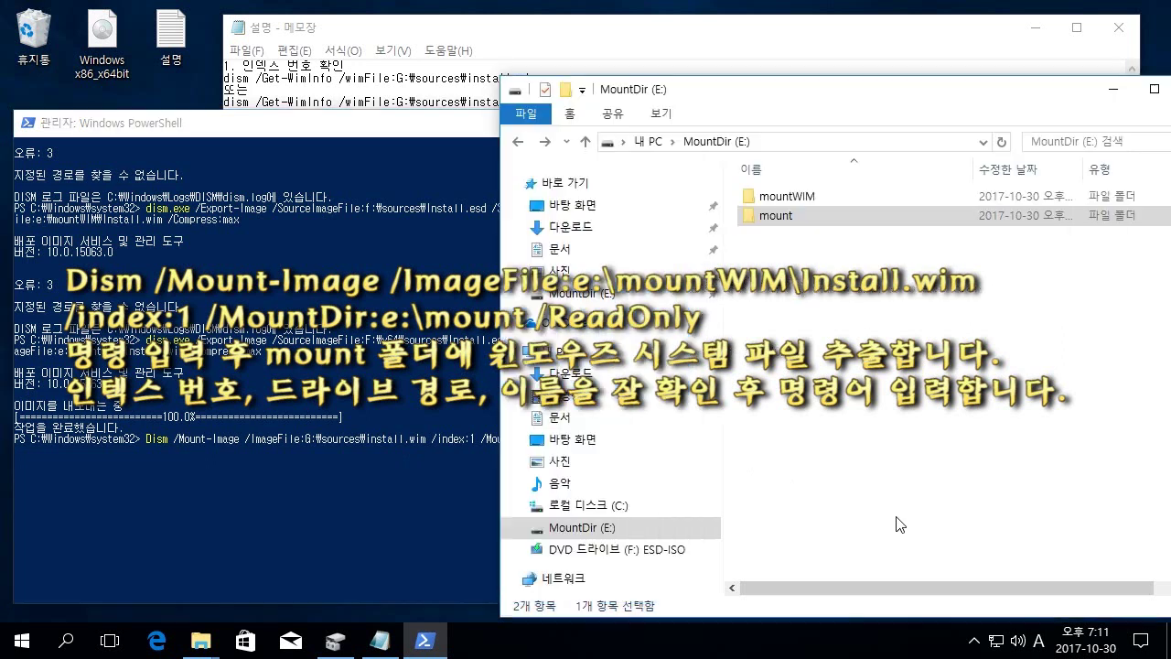
left_click(784, 196)
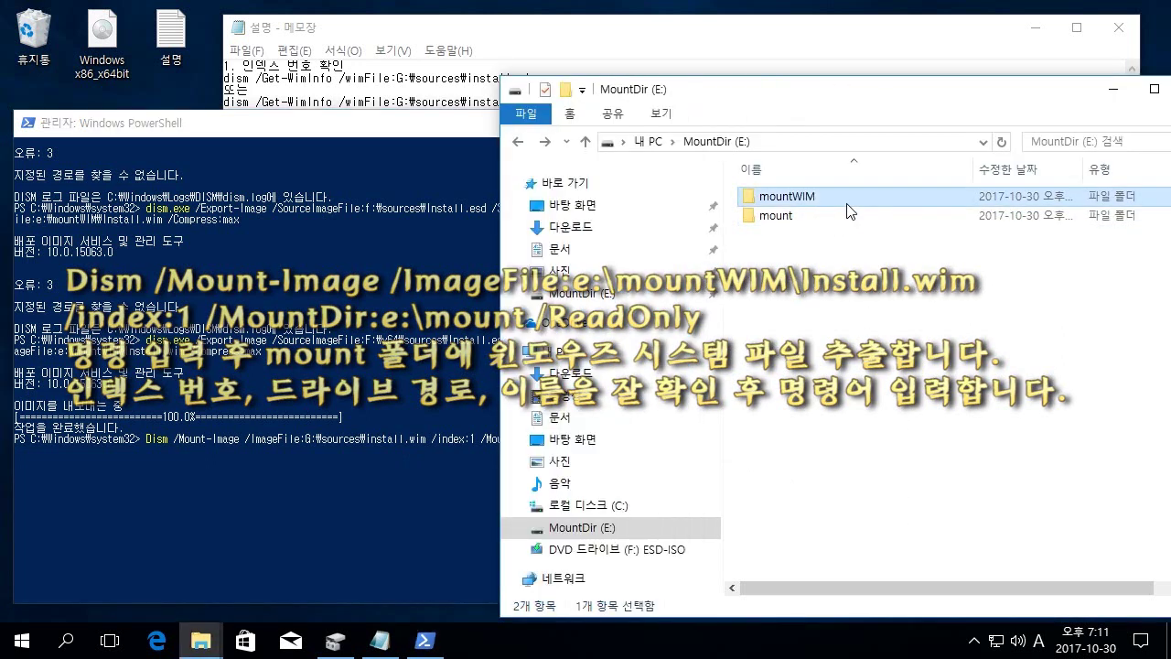
double_click(847, 201)
left_click(871, 142)
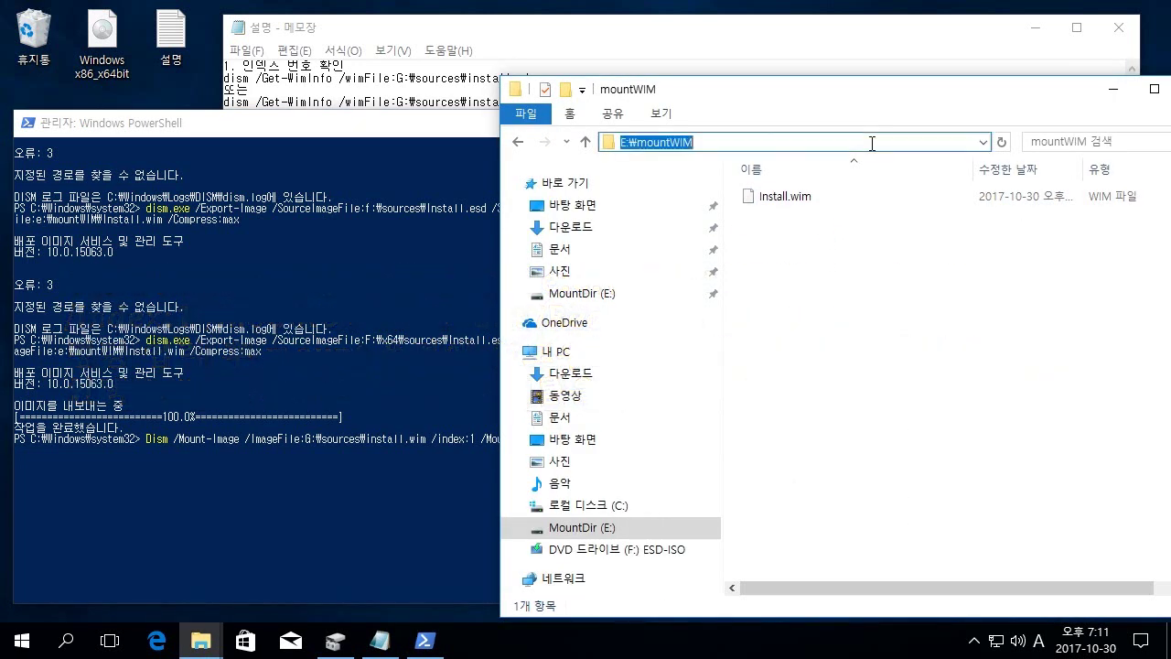
right_click(669, 142)
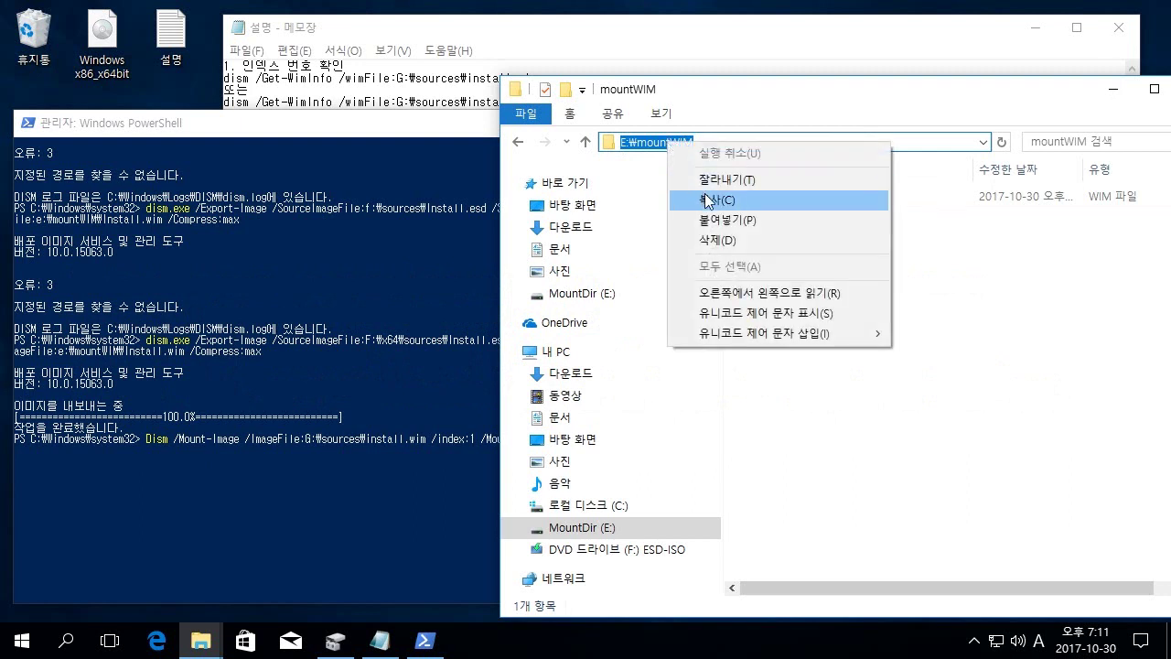
left_click(757, 198)
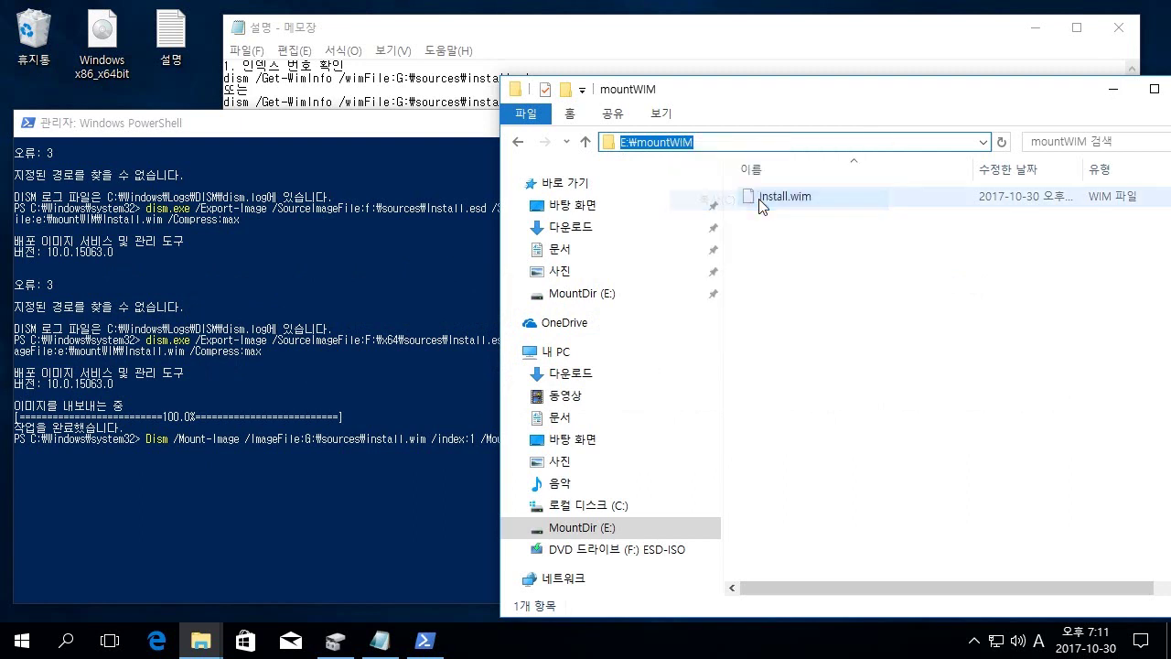
Replace G:\sources in the PowerShell Mount-Image command's /ImageFile path with E:\mountWIM
left_click(266, 453)
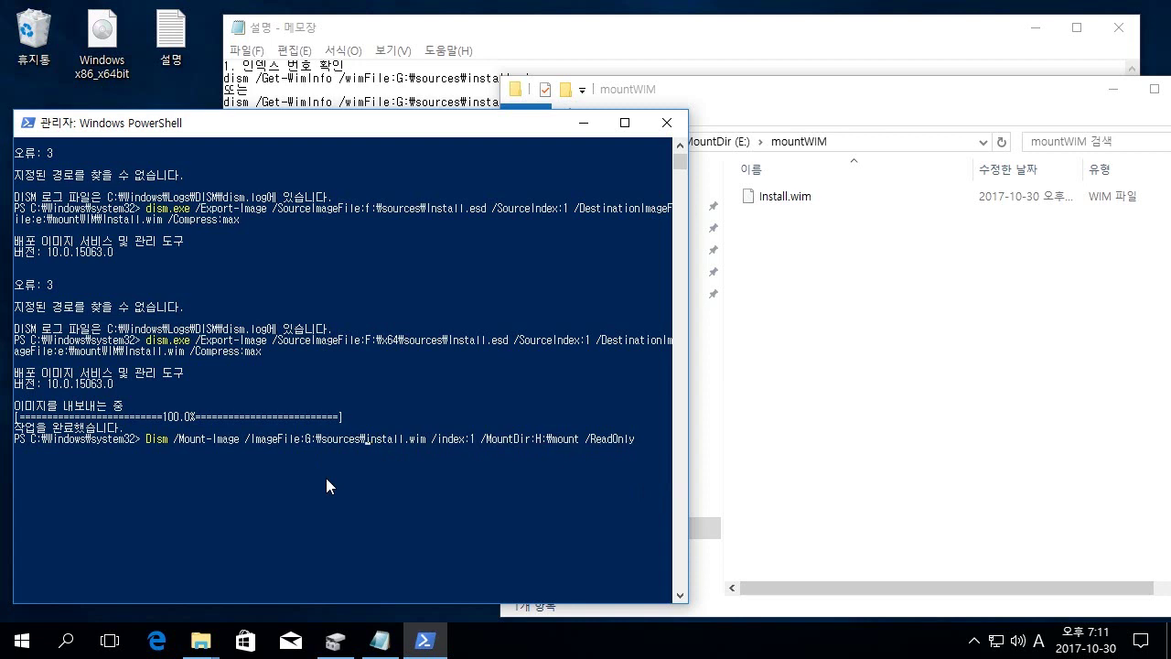
key("BackSpace")
key("BackSpace")
key("BackSpace")
key("BackSpace")
key("BackSpace")
key("BackSpace")
key("BackSpace")
key("BackSpace")
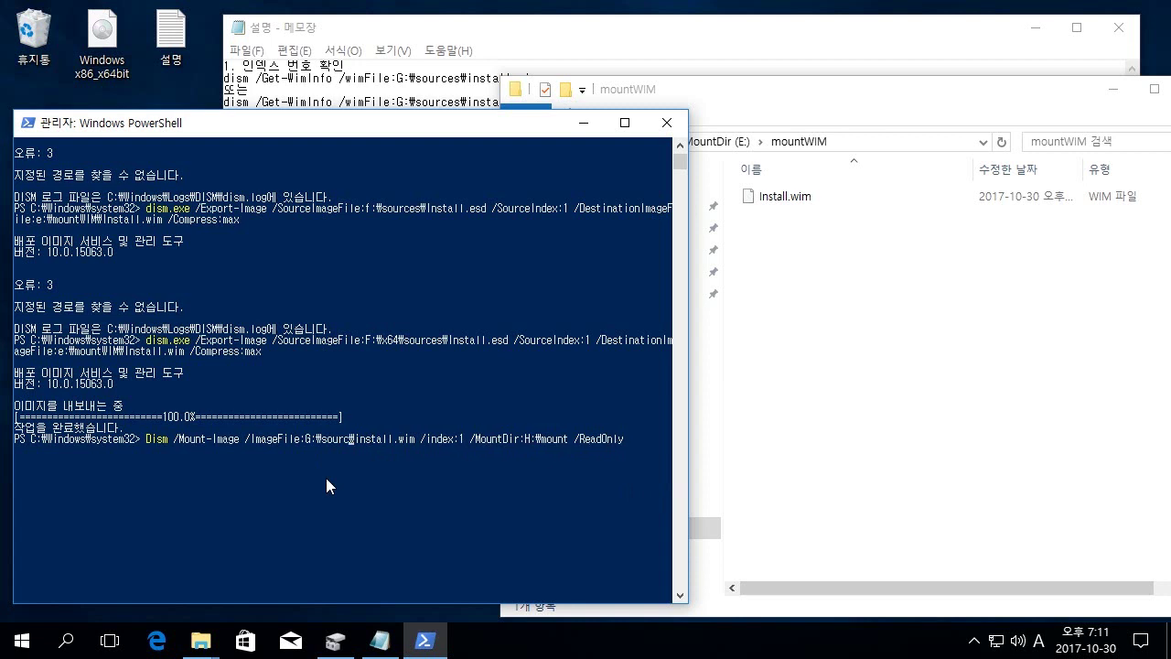
key("BackSpace")
key("BackSpace")
key("BackSpace")
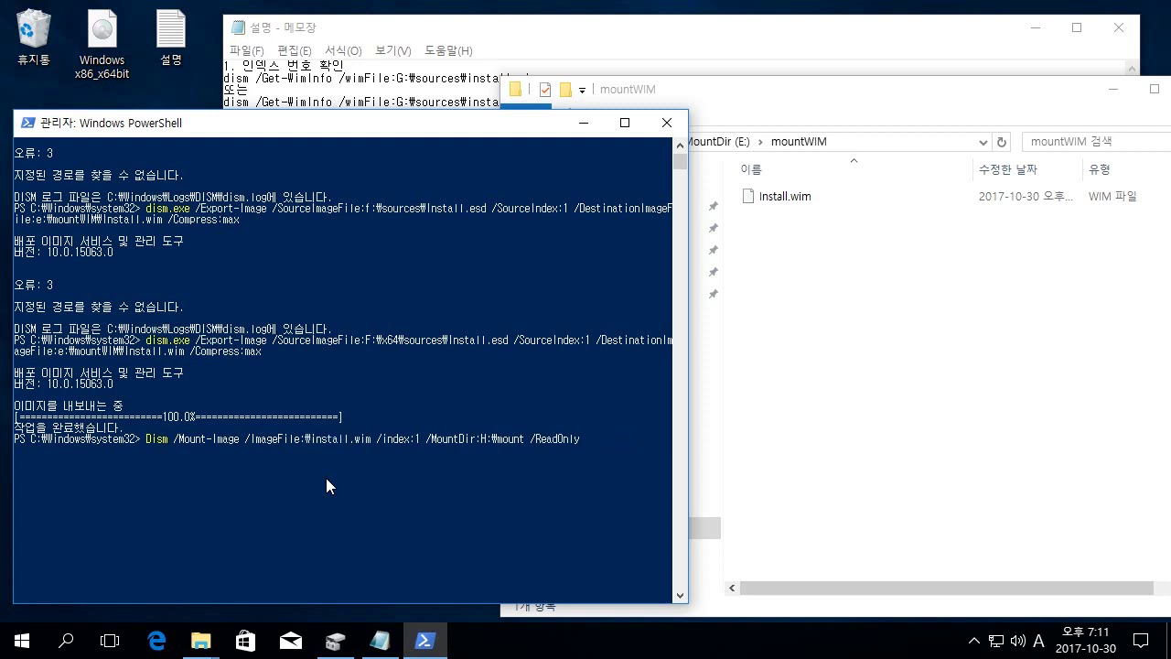
right_click(256, 446)
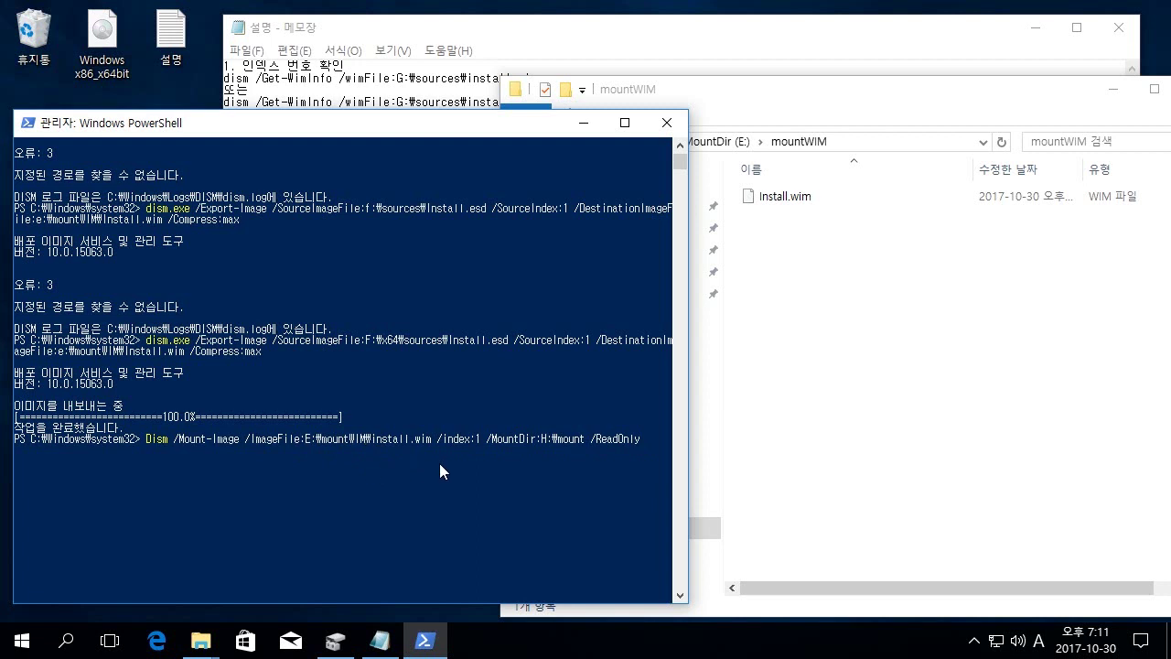
Open the mount folder on MountDir (E:) in File Explorer and copy its full path, E:\mount
left_click_drag(542, 443, 555, 442)
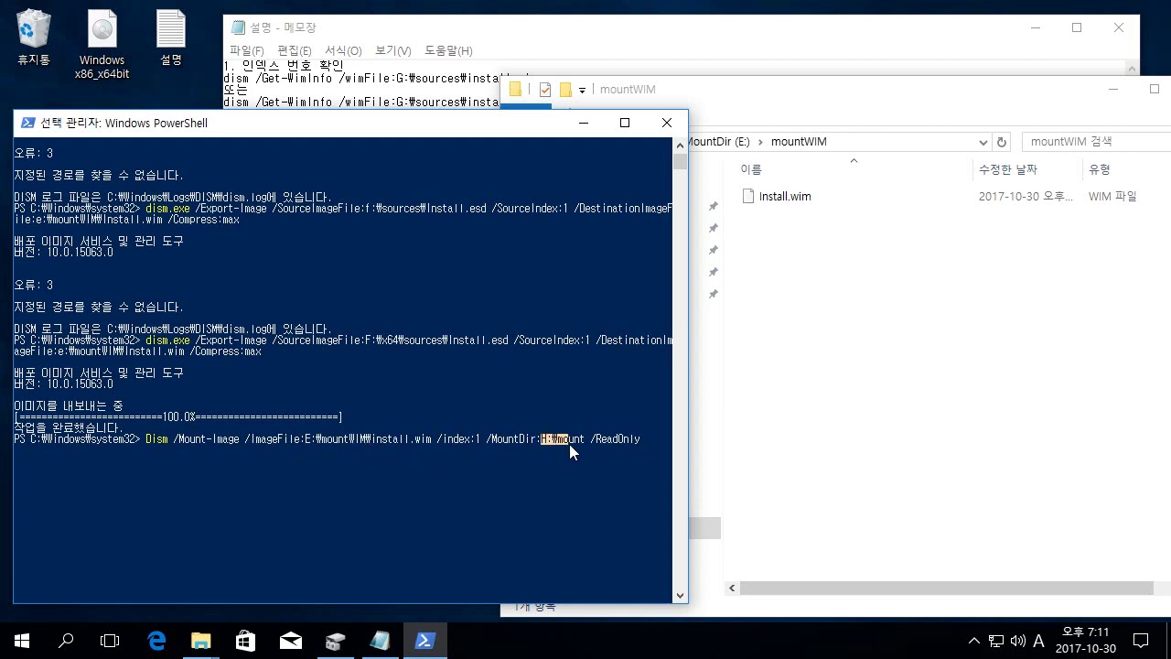
left_click(895, 439)
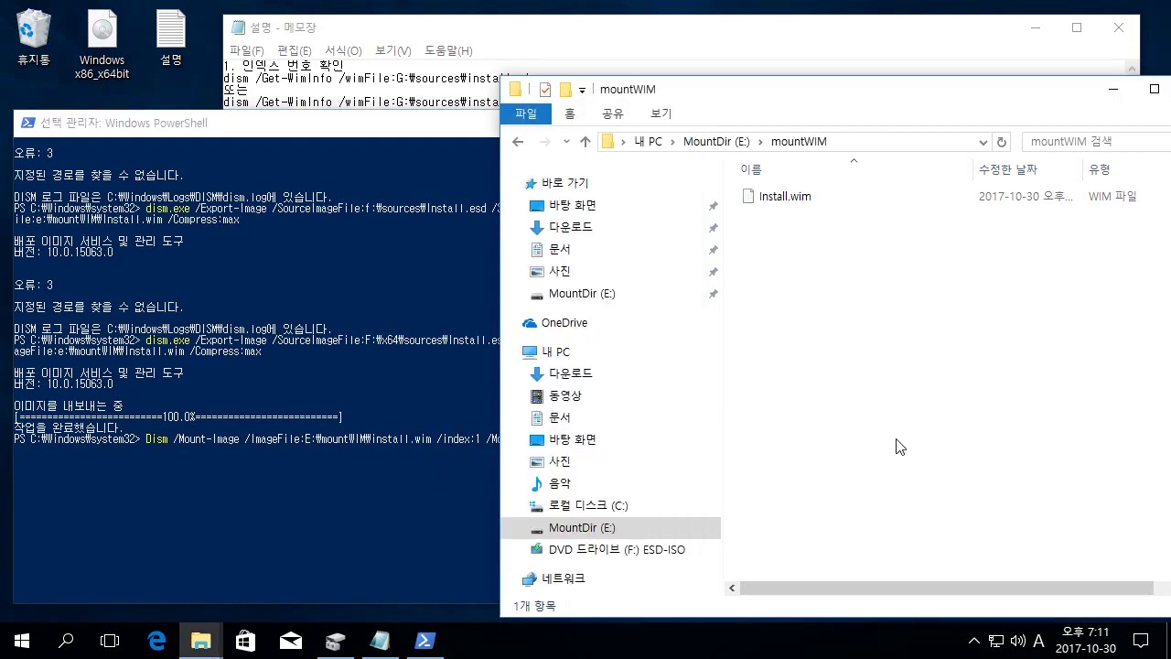
left_click(518, 142)
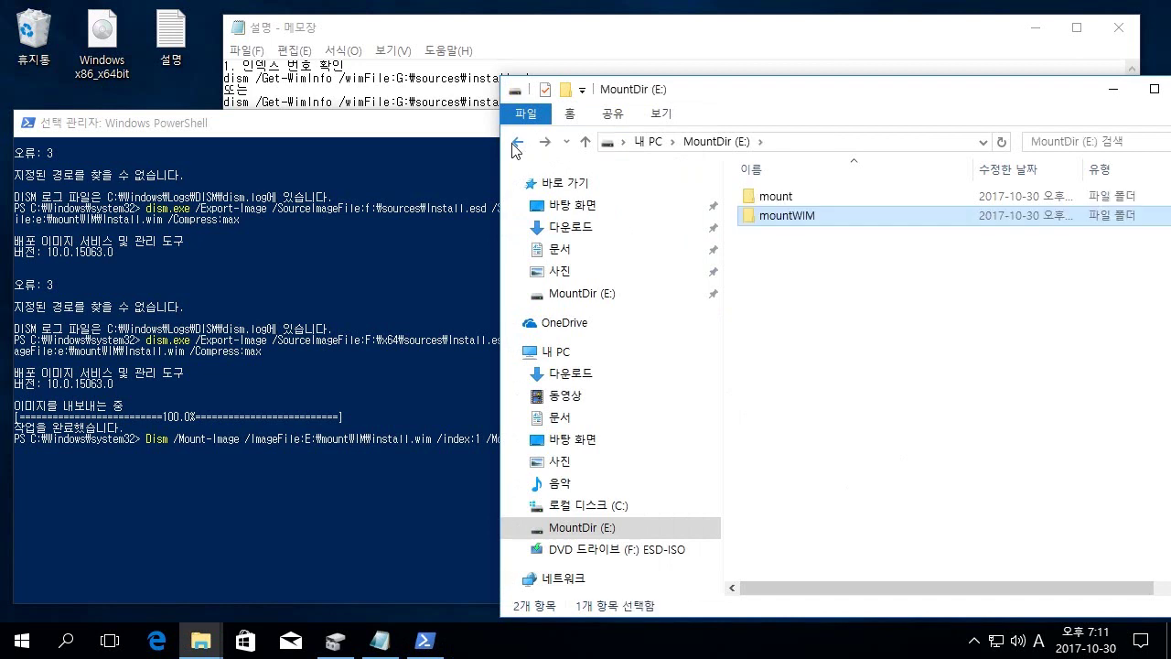
left_click(803, 192)
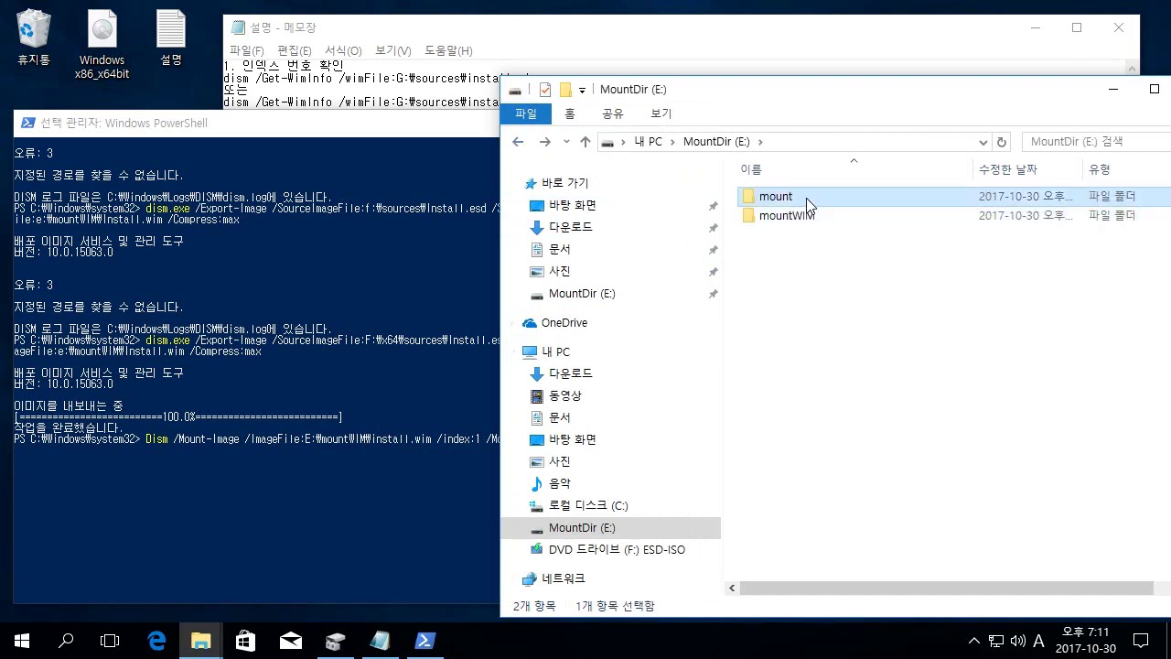
double_click(806, 197)
left_click(871, 147)
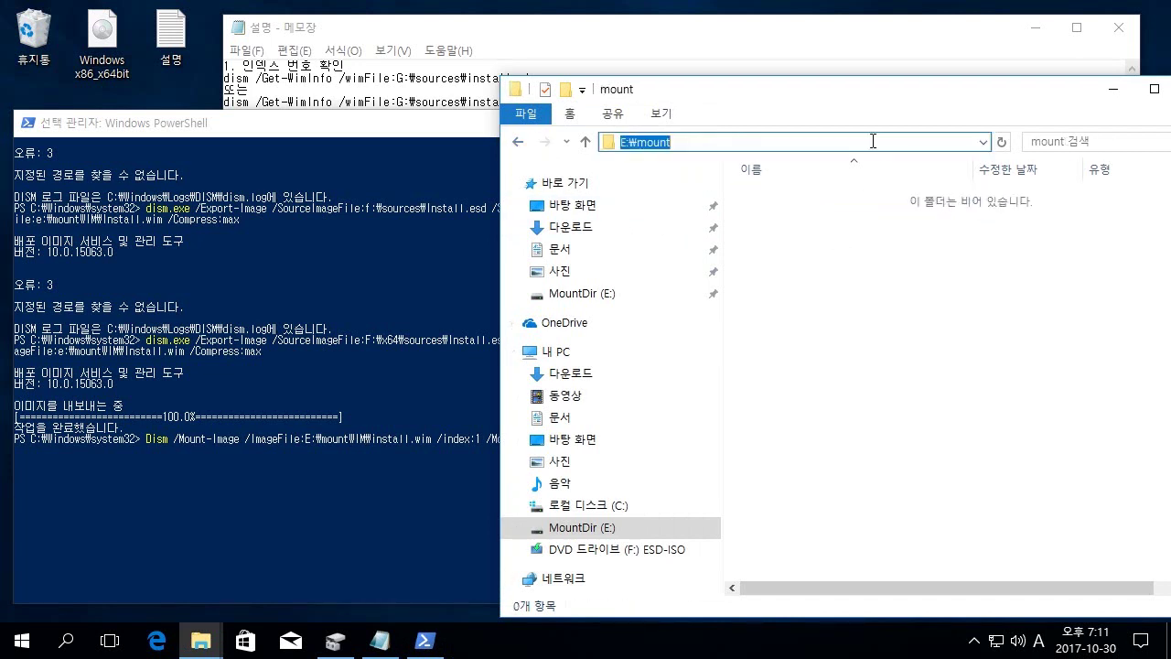
right_click(655, 146)
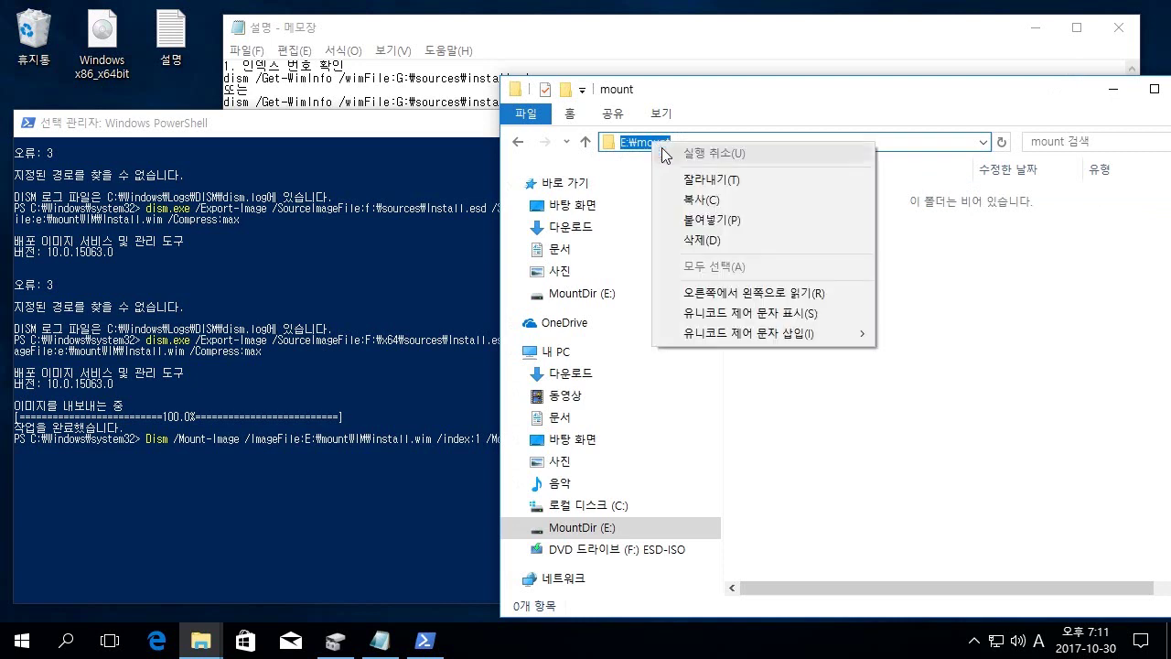
left_click(706, 201)
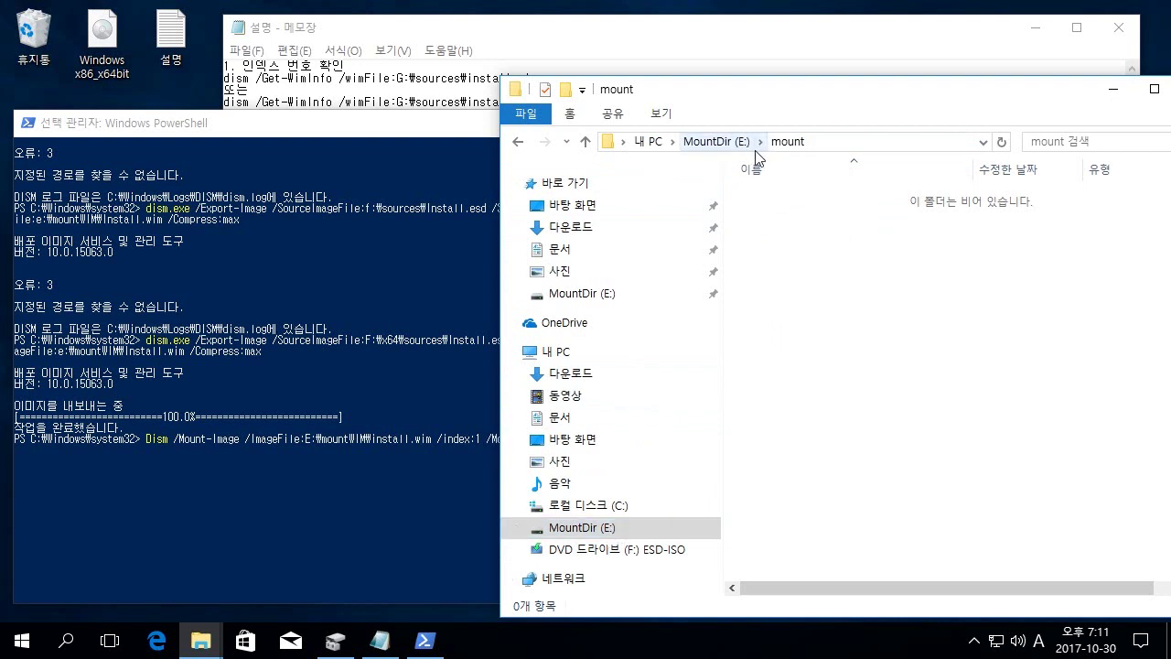
Change the drive letter of the PowerShell Mount-Image command's /MountDir path to e, giving e:\mount
left_click(326, 470)
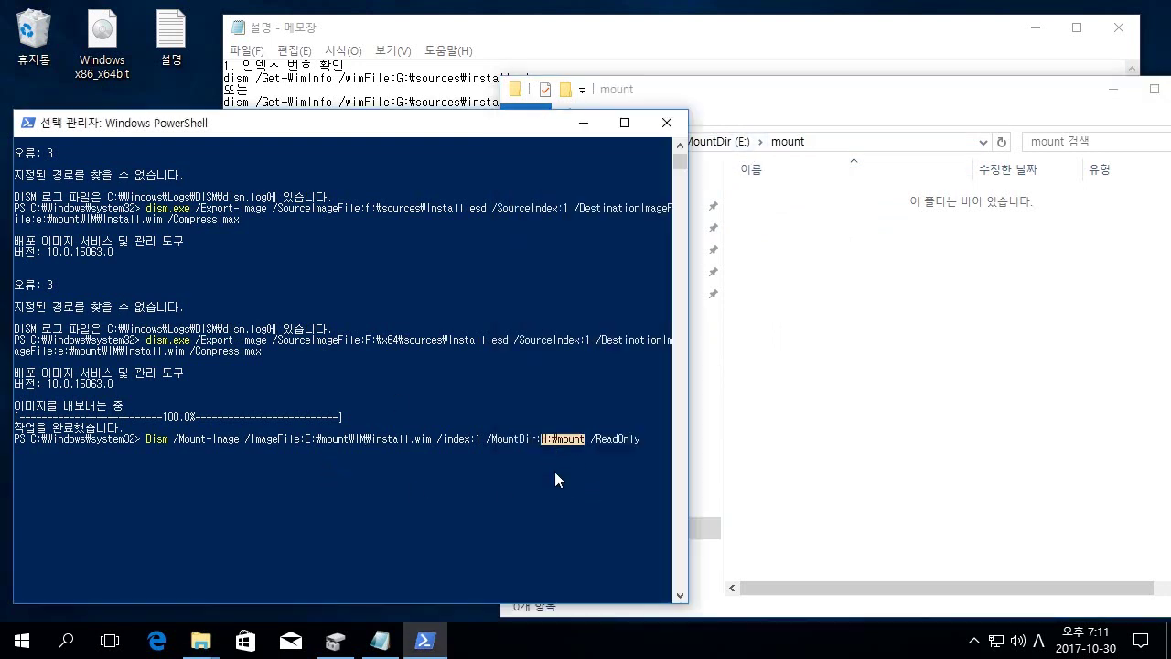
right_click(554, 471)
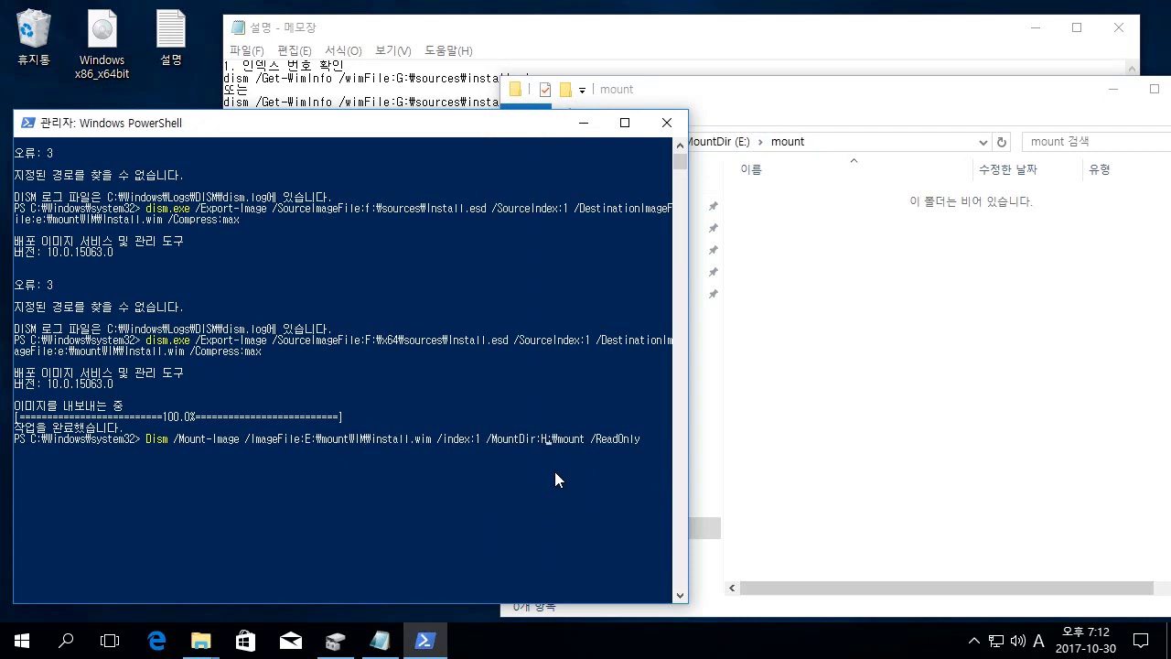
key("BackSpace")
type("e")
Check the contents of the E:\mount folder in File Explorer and run the read-only Mount-Image command in PowerShell
left_click(1024, 393)
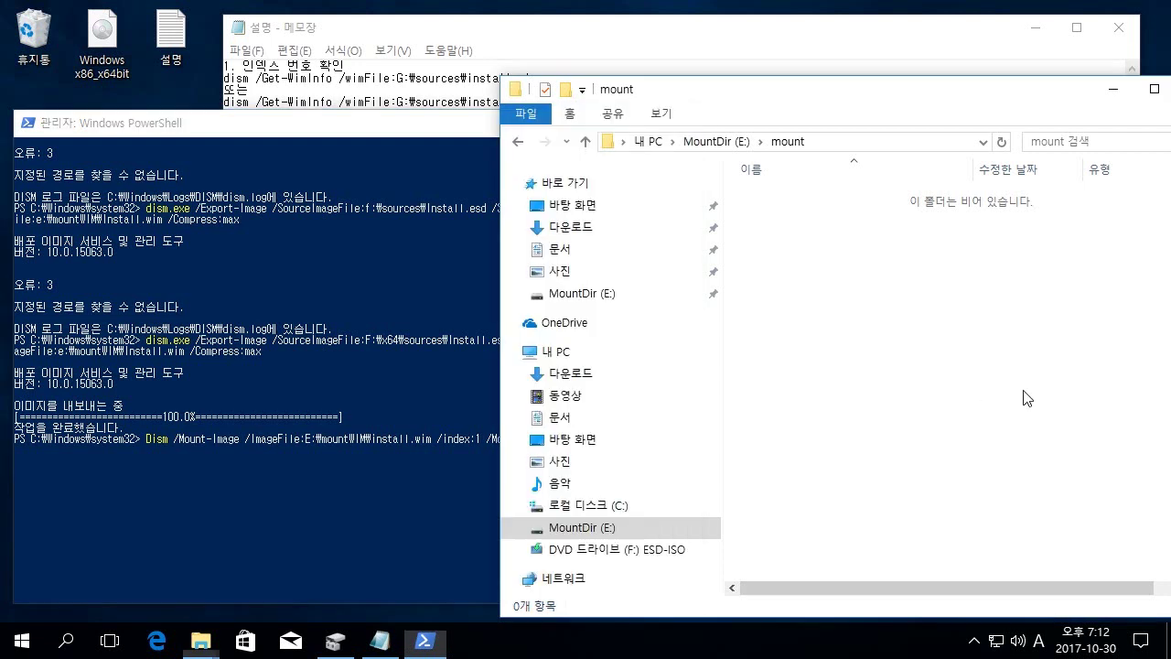
left_click(518, 143)
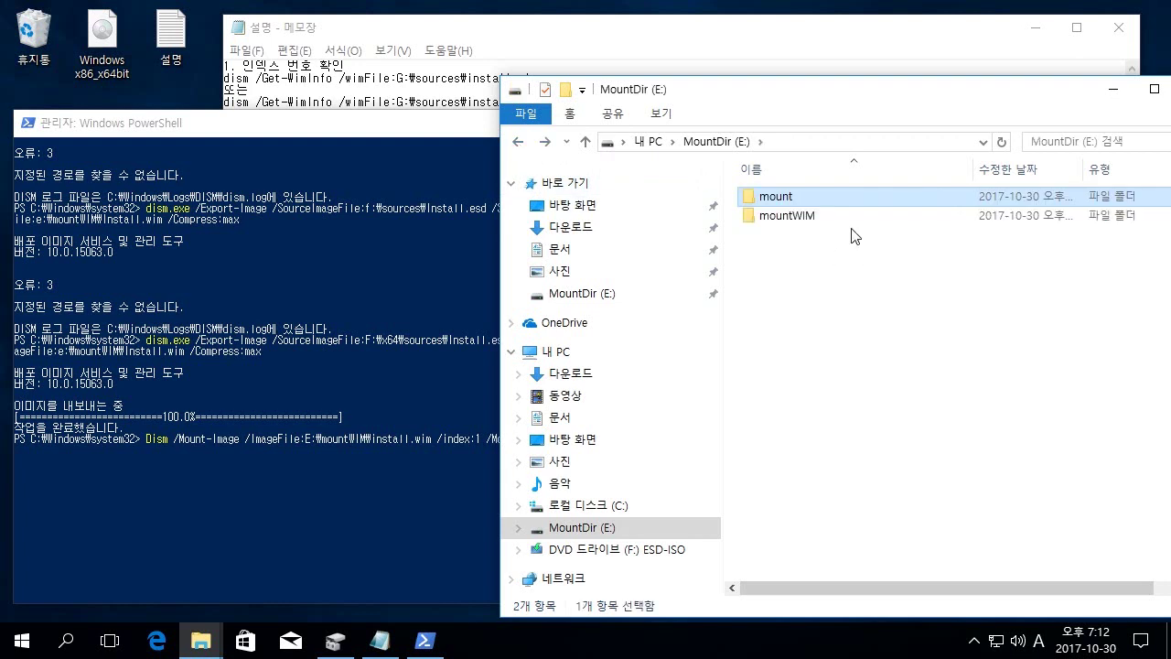
double_click(810, 198)
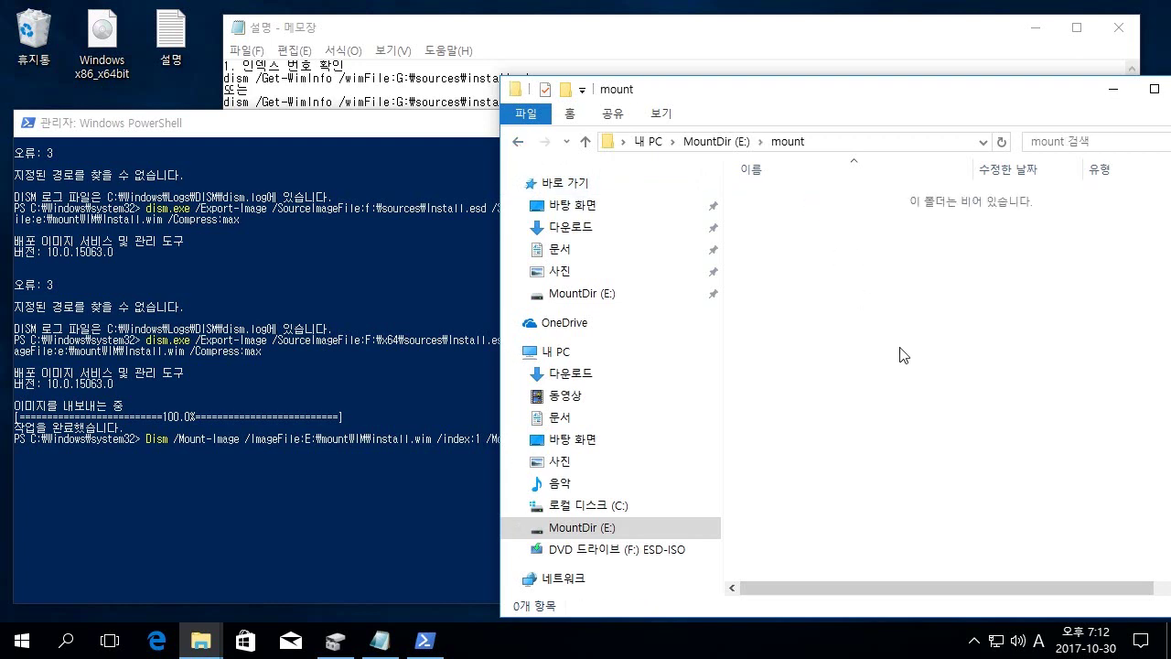
left_click(327, 501)
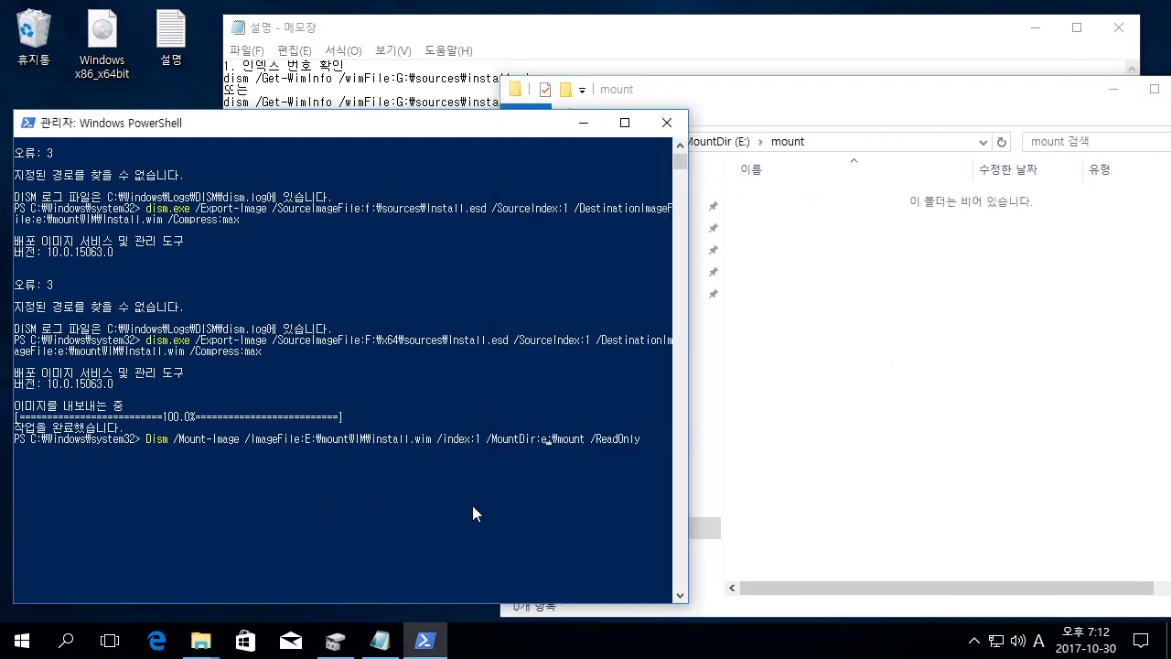
key("Return")
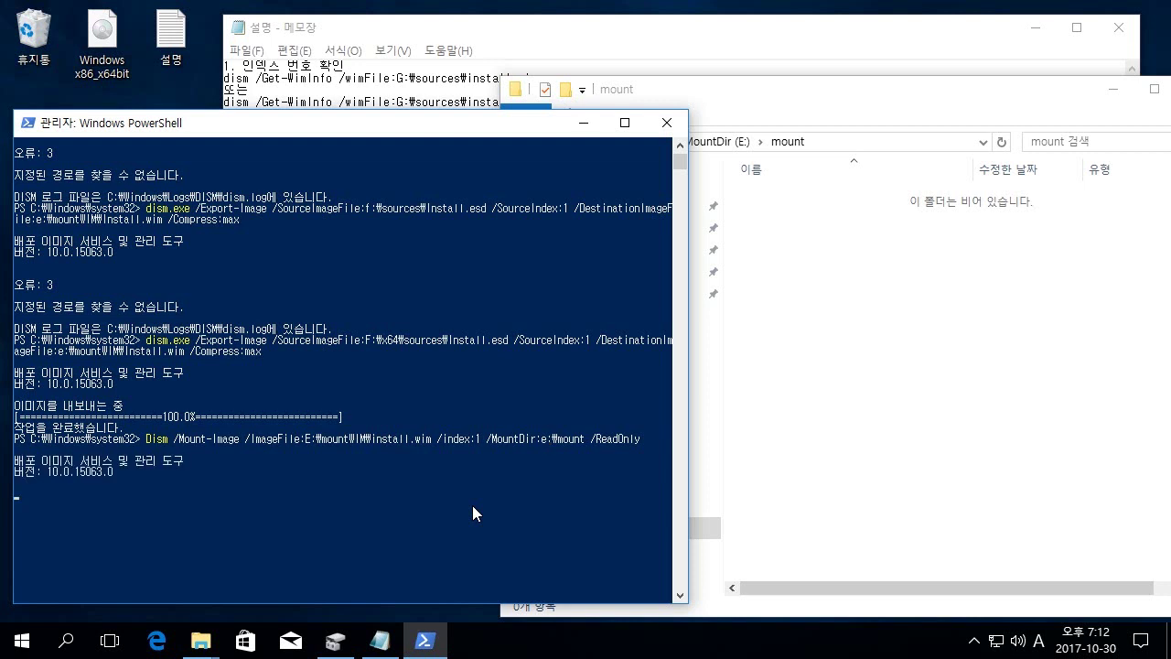
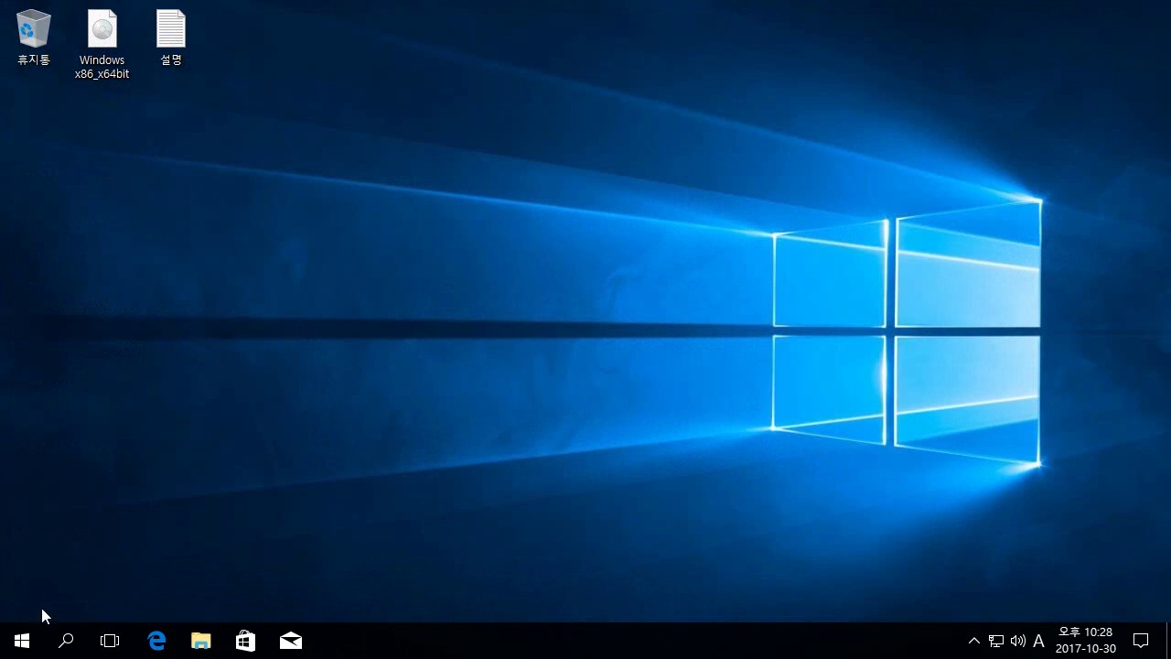
Open Windows PowerShell as administrator, allow the elevation request, and start cmd inside it
right_click(29, 645)
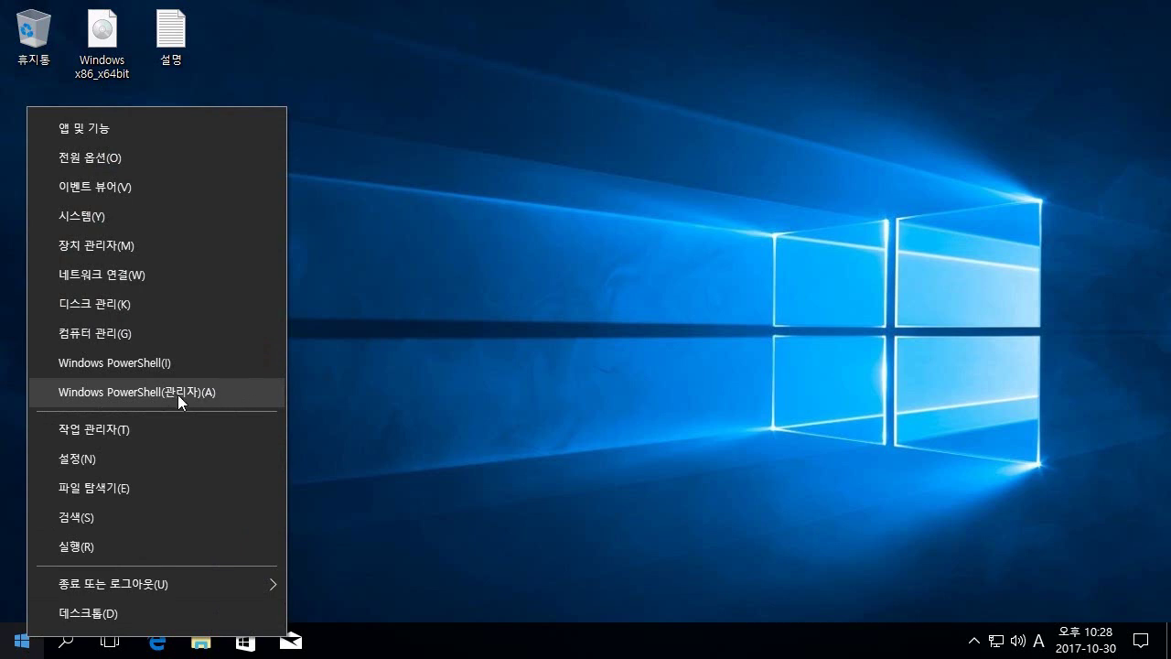
left_click(239, 397)
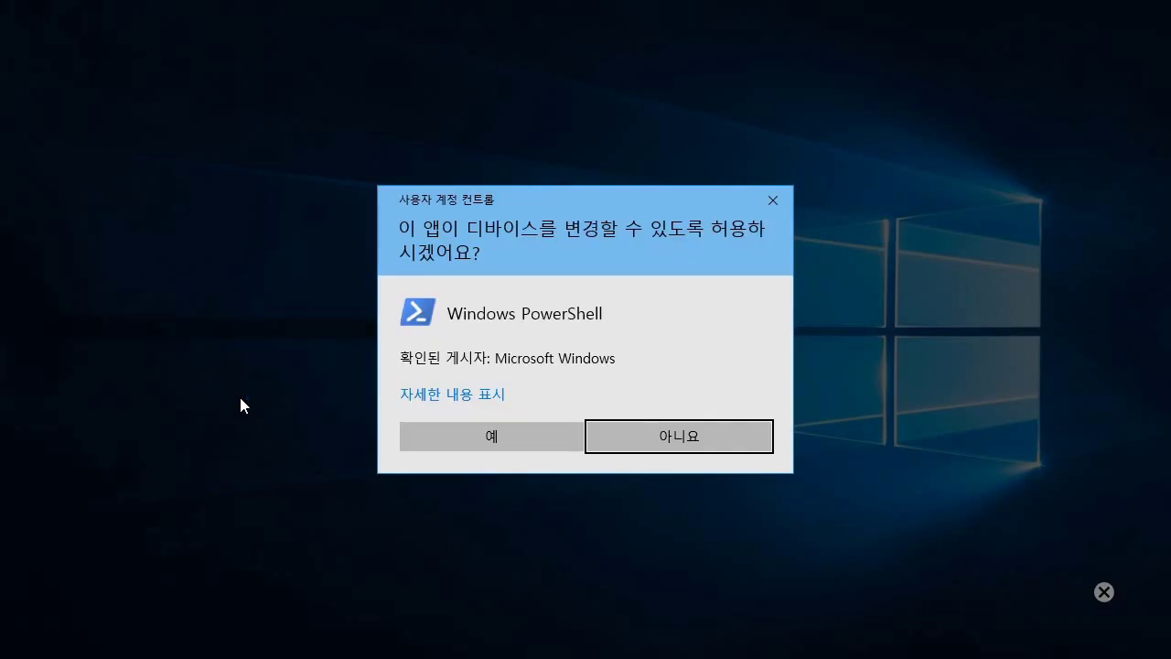
left_click(498, 434)
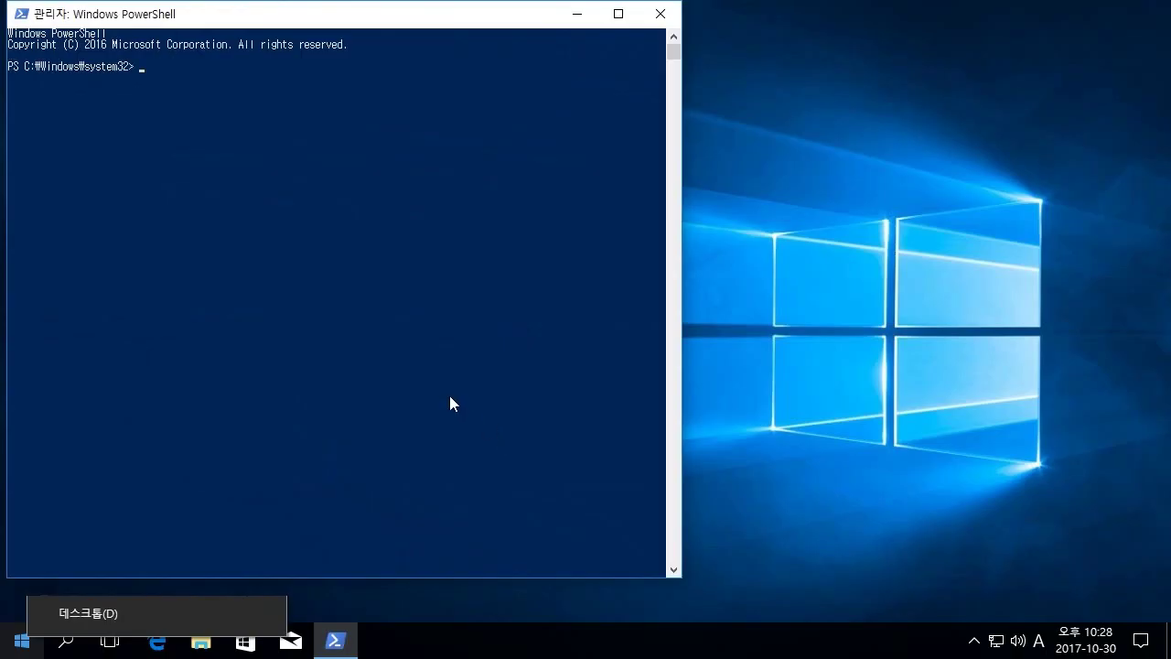
type("cmd")
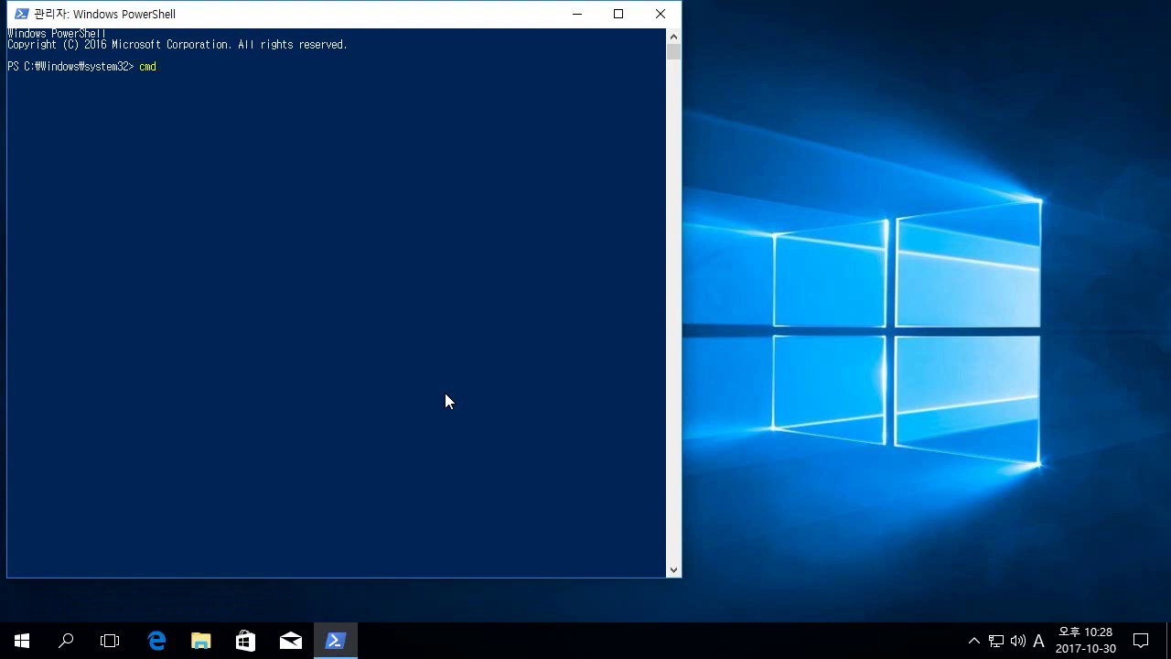
key("Return")
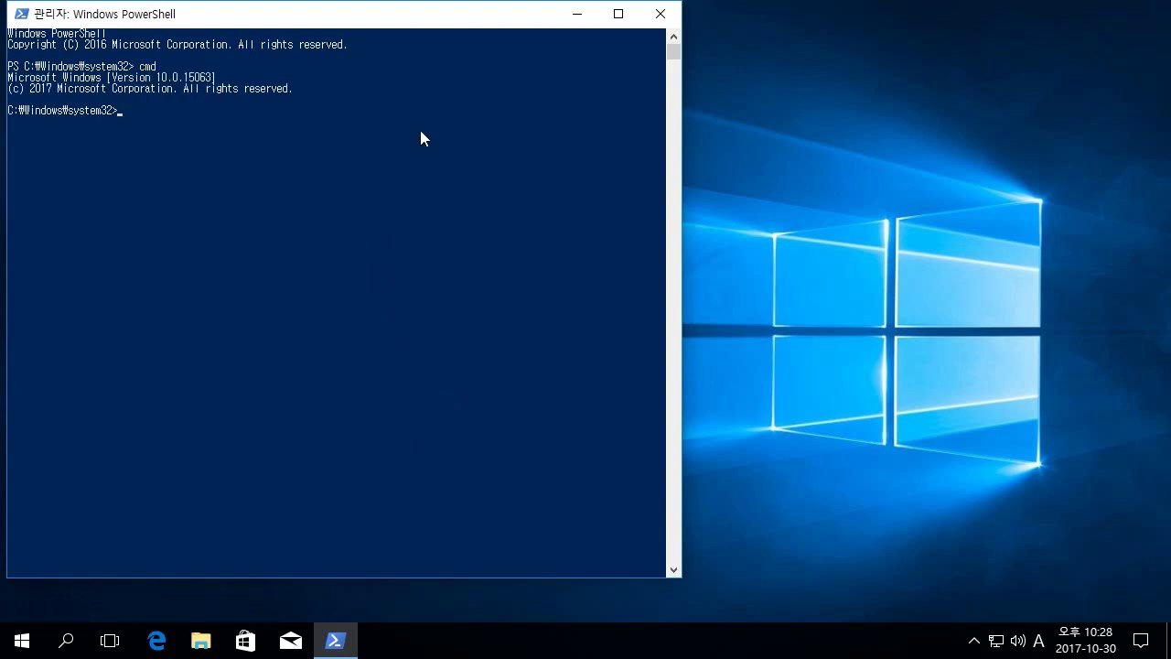
Run findstr /c:"[SR]" %windir%\Logs\CBS\CBS.log >"%userprofile%\Desktop\sfcdetails.txt" at the command prompt
left_click_drag(455, 28, 657, 58)
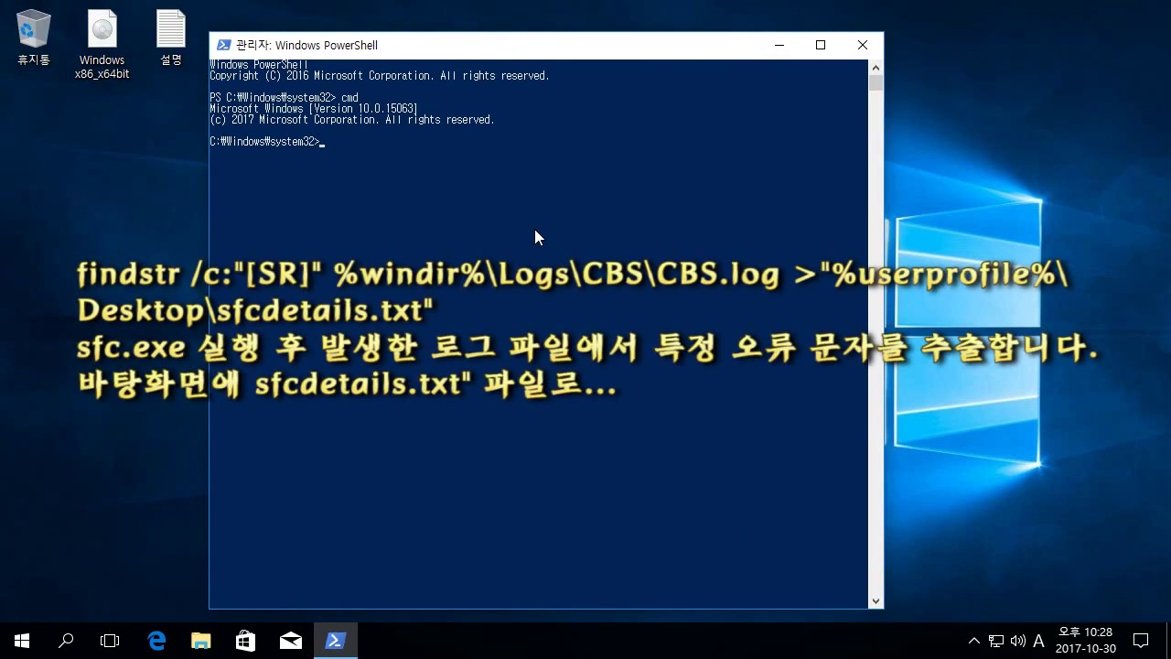
type("findstr /c:\"[SR]\" %windir%\\Logs\\CBS\\CBS.log >\"%userprofile%\\Desktop\\sfcdetails.txt\"")
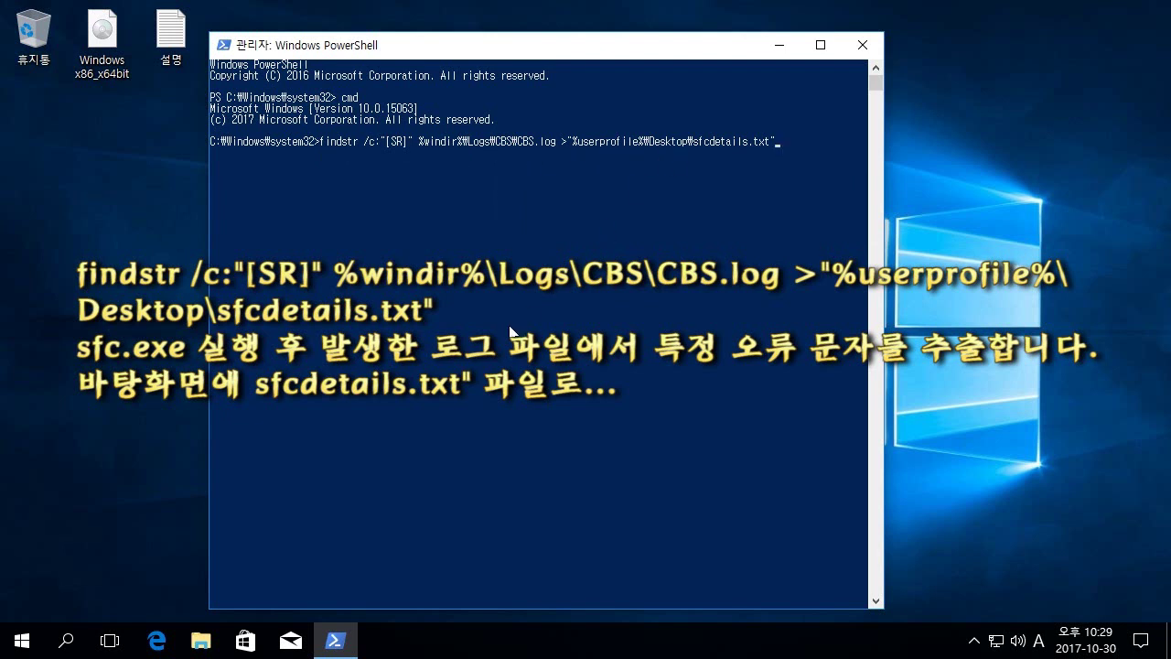
key("Return")
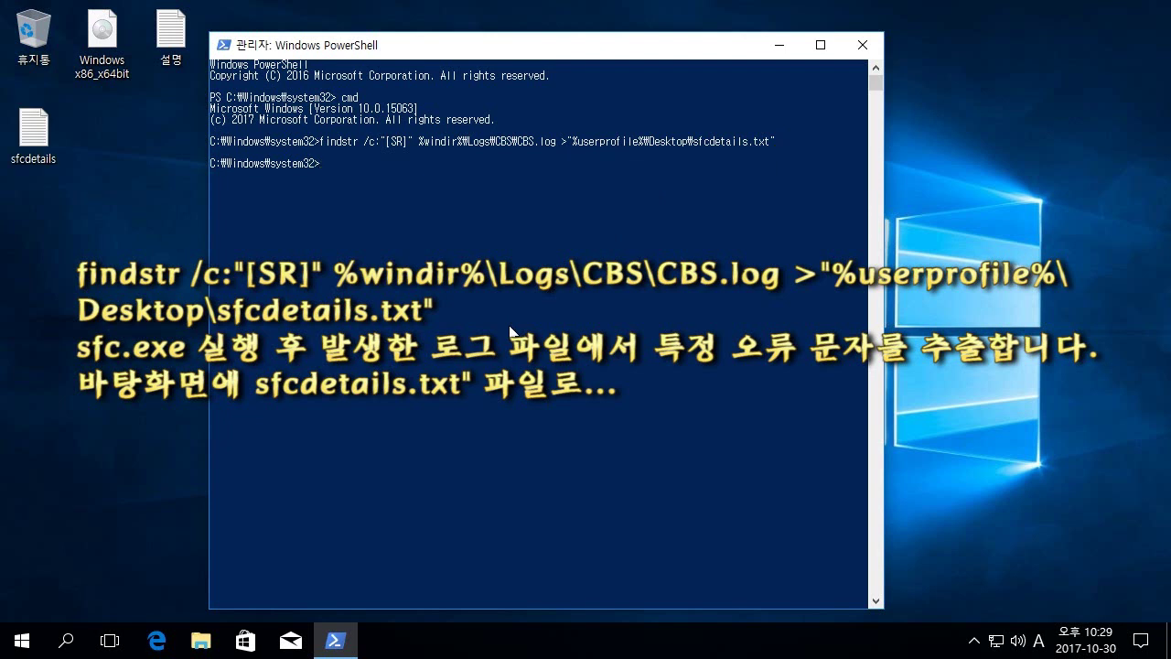
key("F9")
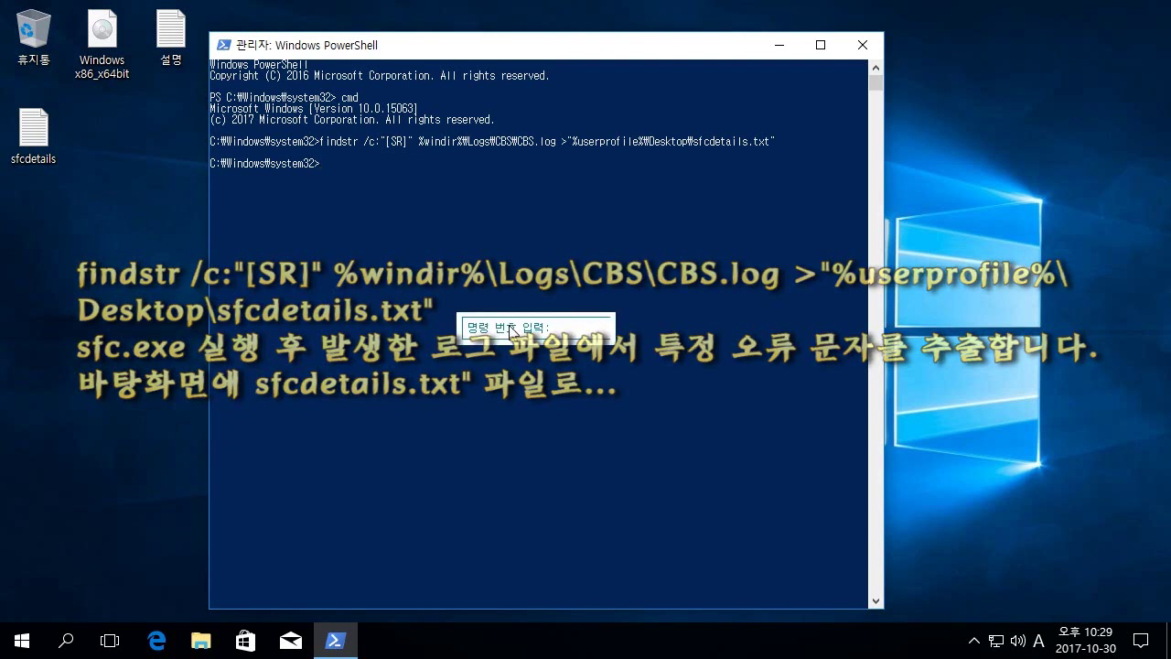
left_click(486, 375)
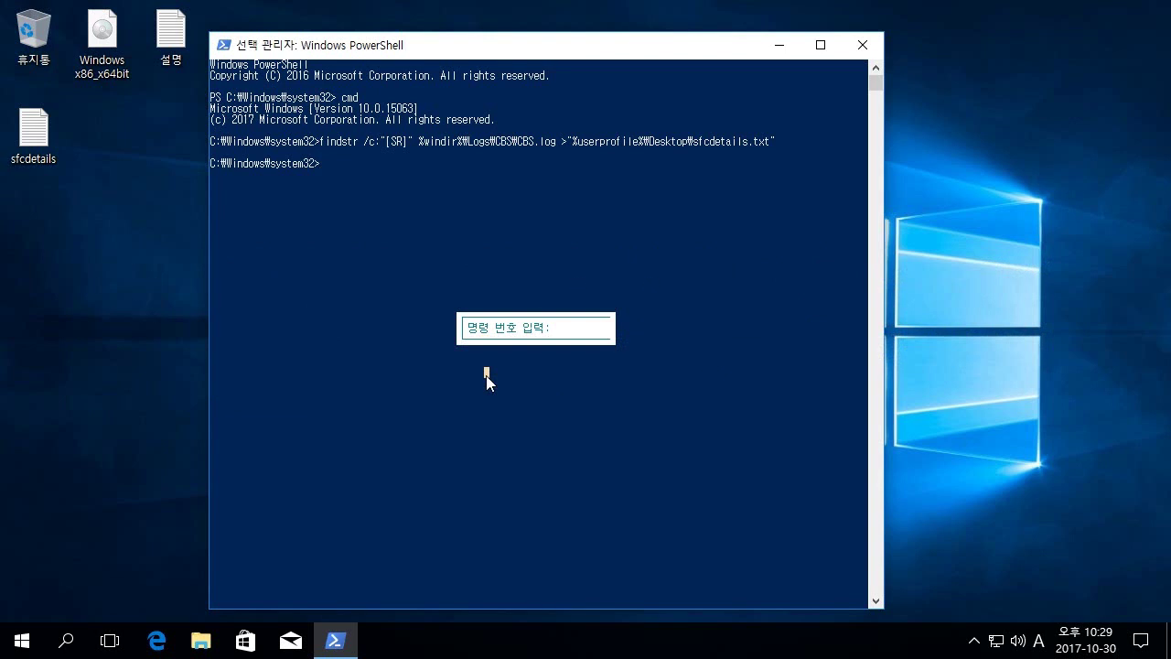
key("Escape")
key("Escape")
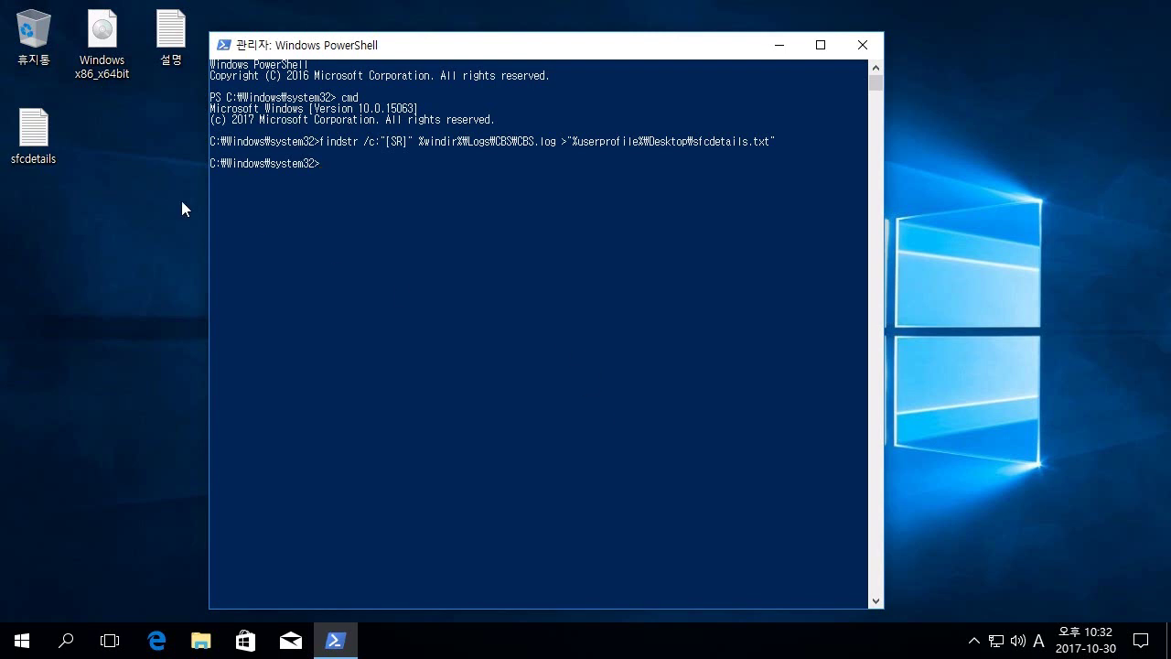
Open the sfcdetails file from the desktop and go through its [SR] entries to the end of the log
double_click(47, 129)
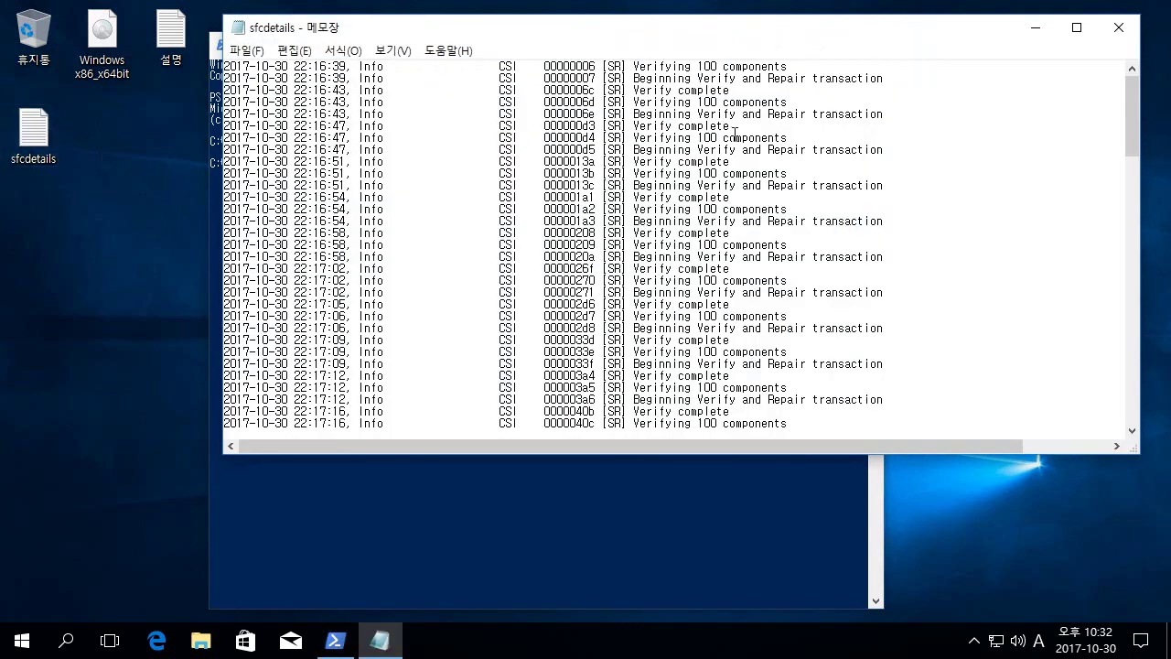
scroll(741, 144, "down", 5)
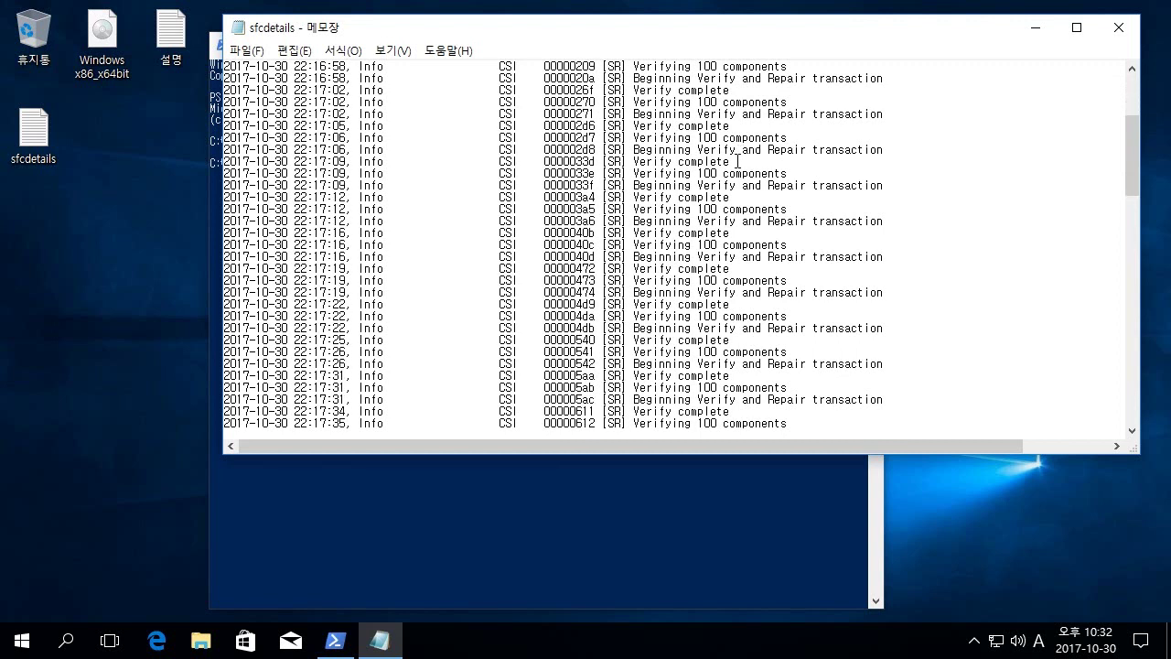
scroll(737, 167, "down", 8)
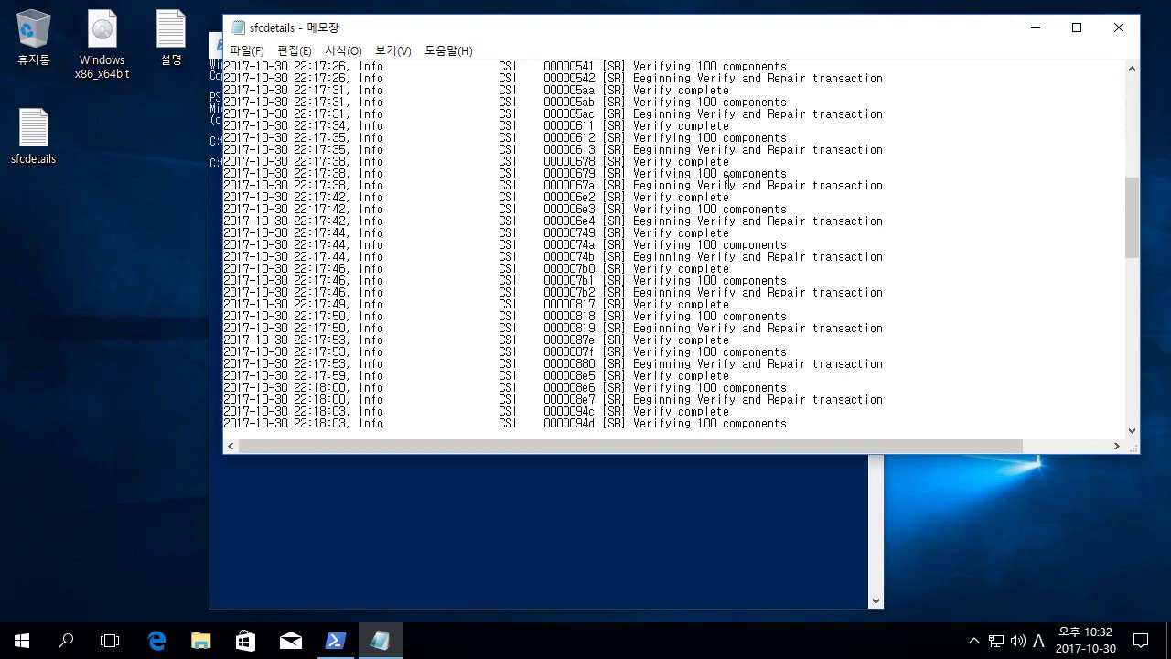
scroll(726, 184, "down", 7)
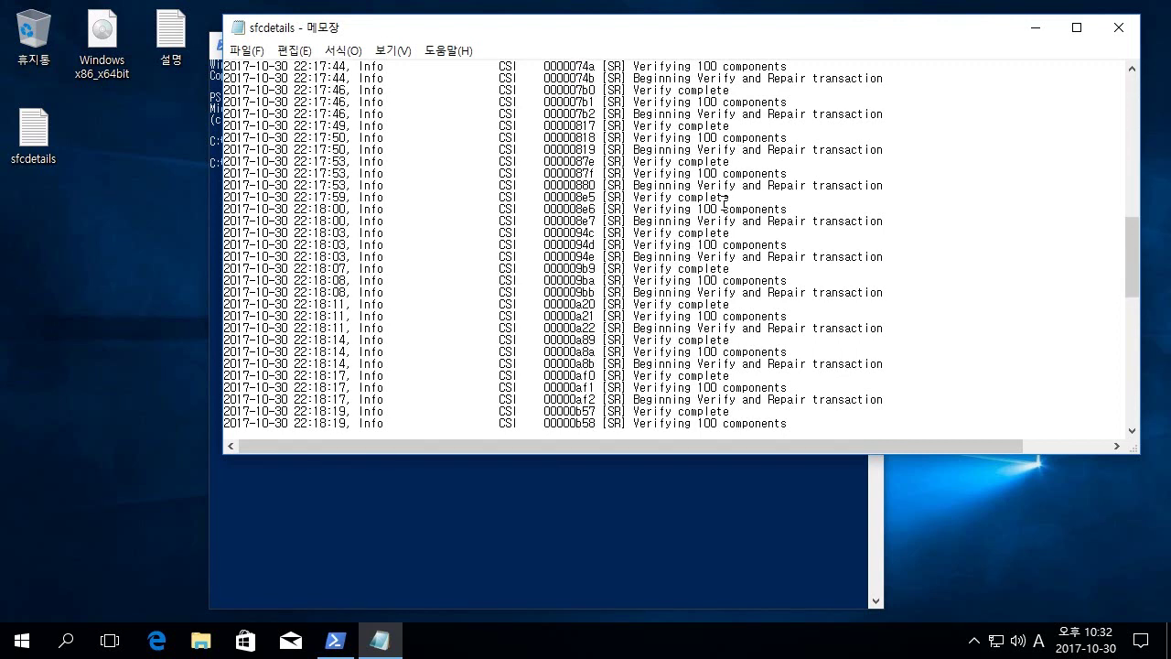
scroll(914, 284, "down", 4)
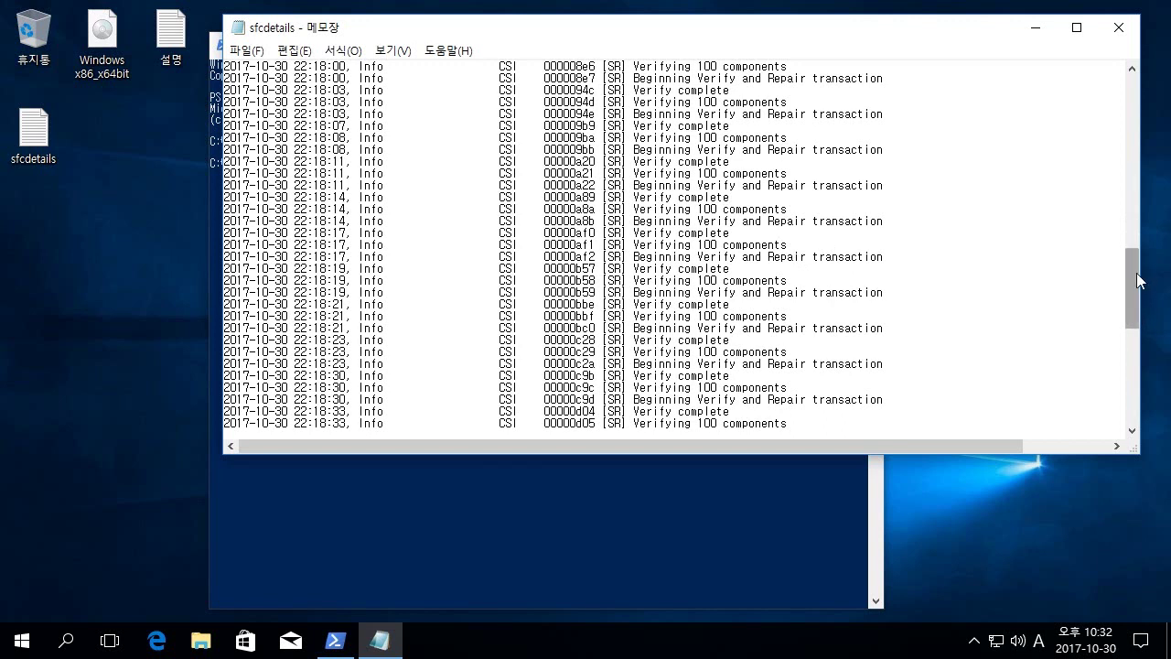
left_click_drag(1137, 280, 1141, 403)
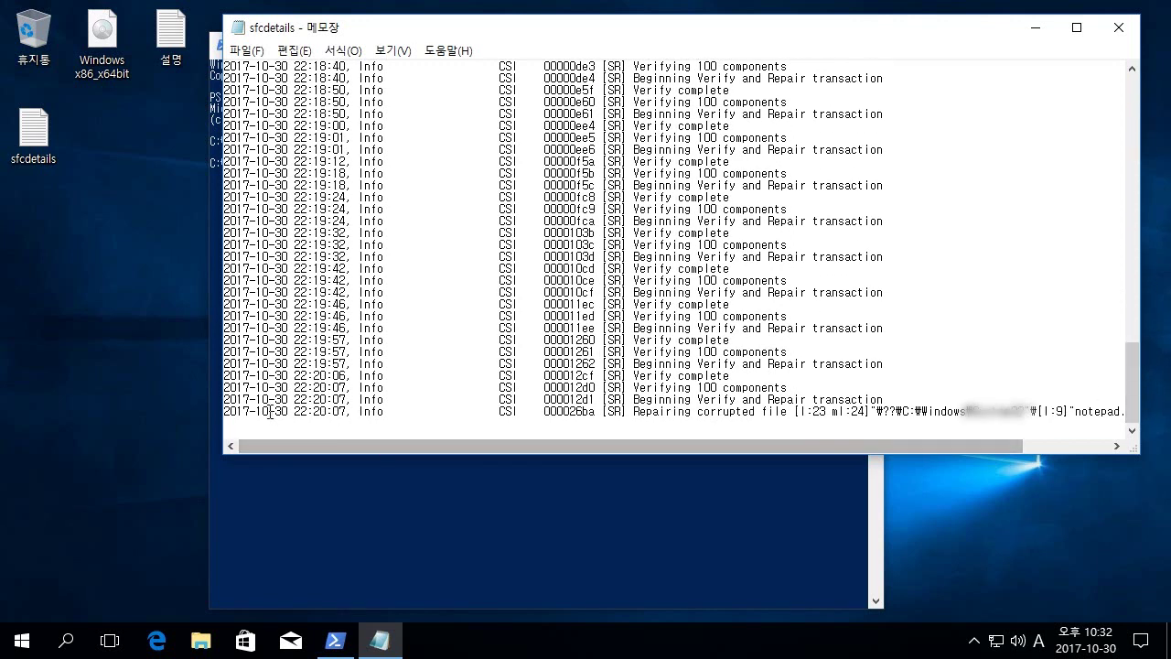
Examine the last log entry for the folder path and name of the corrupted file
left_click_drag(225, 411, 896, 438)
left_click(757, 414)
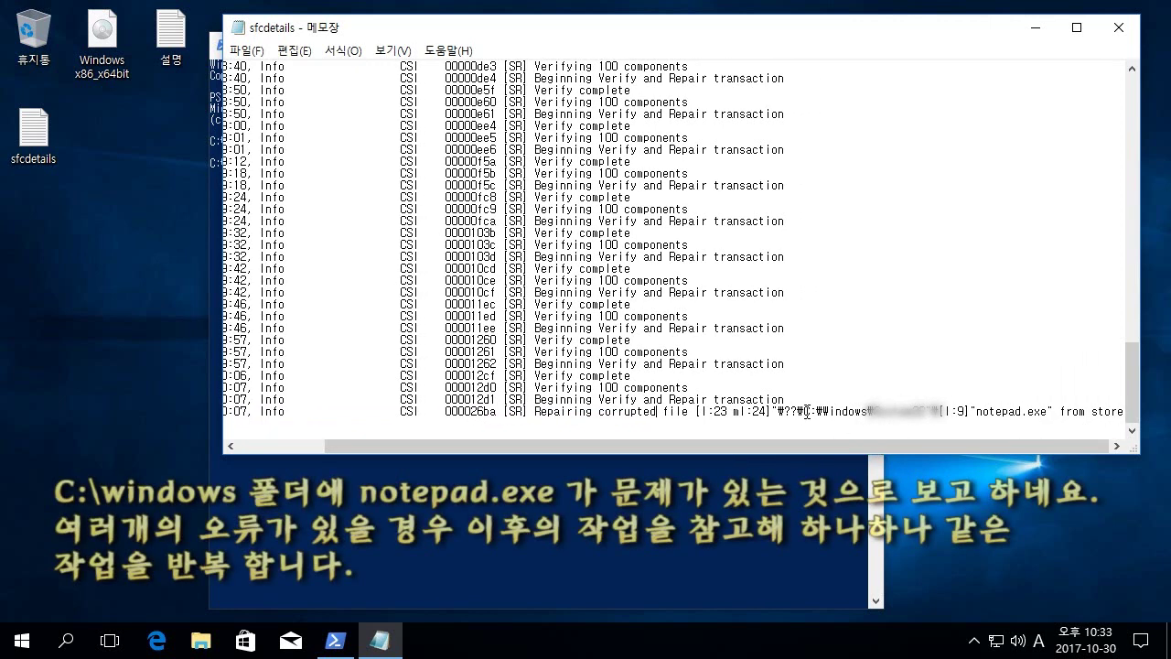
left_click_drag(805, 414, 926, 416)
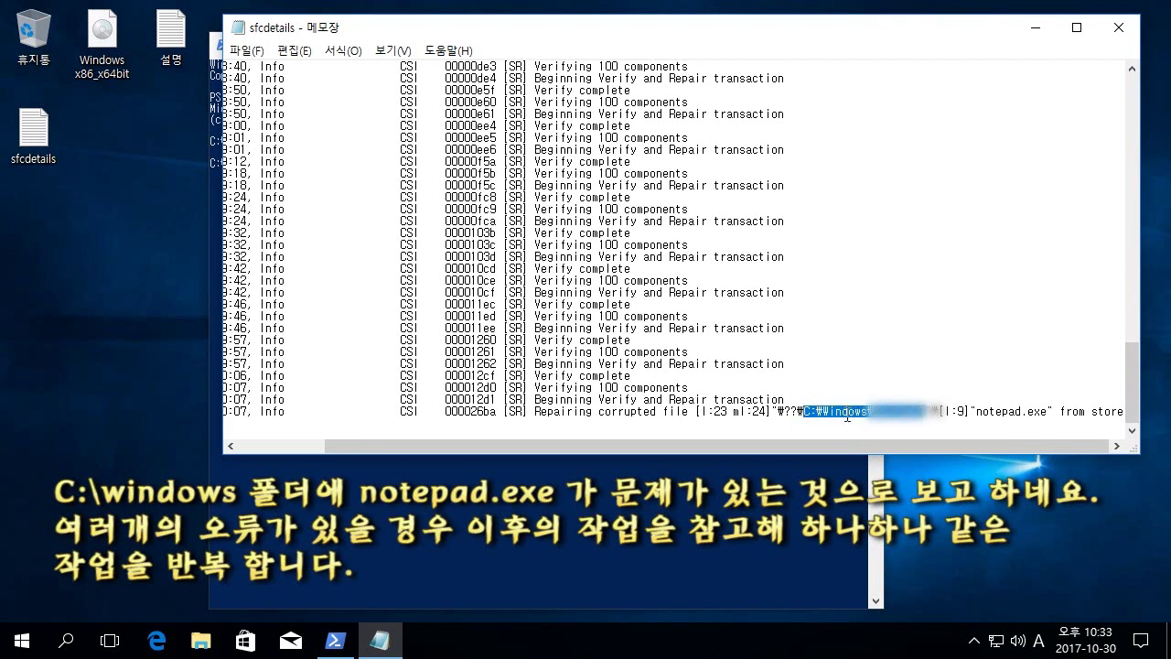
left_click(999, 416)
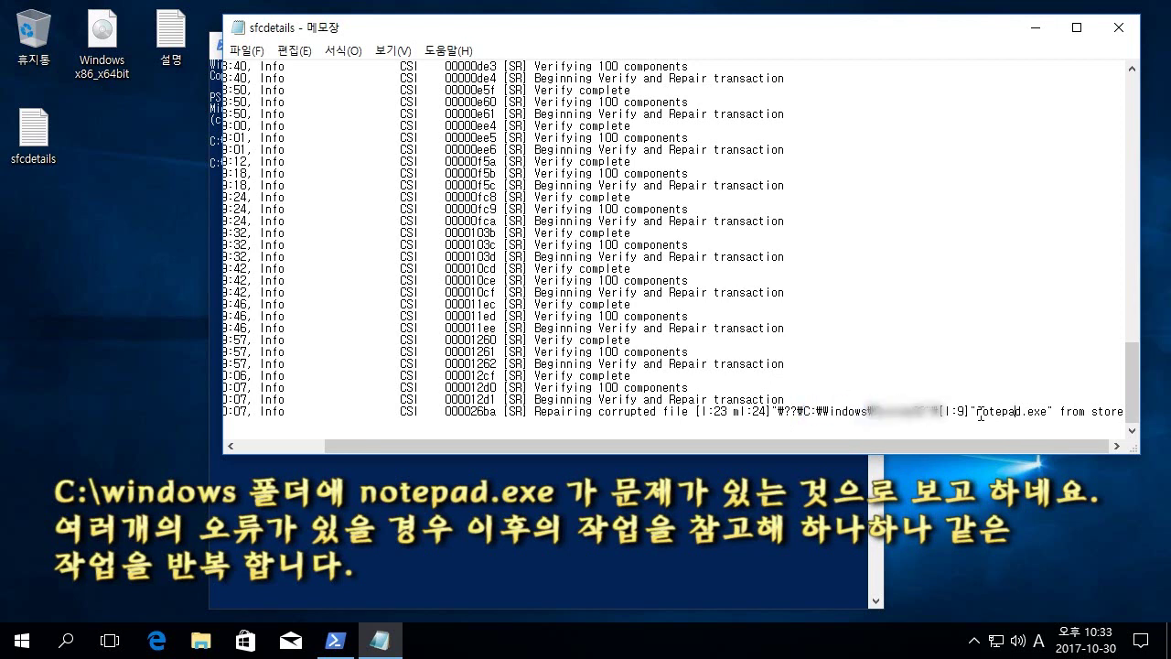
Mark notepad.exe in the last log entry and locate the notepad application in C:\Windows with File Explorer
left_click_drag(977, 413, 1048, 414)
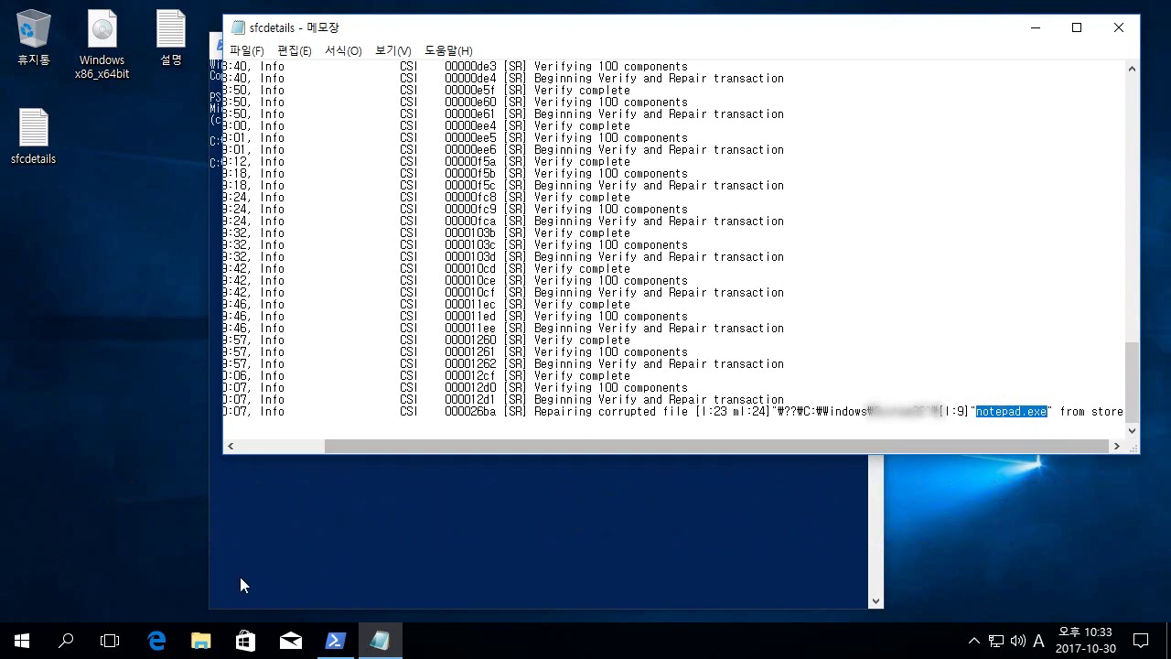
left_click(200, 642)
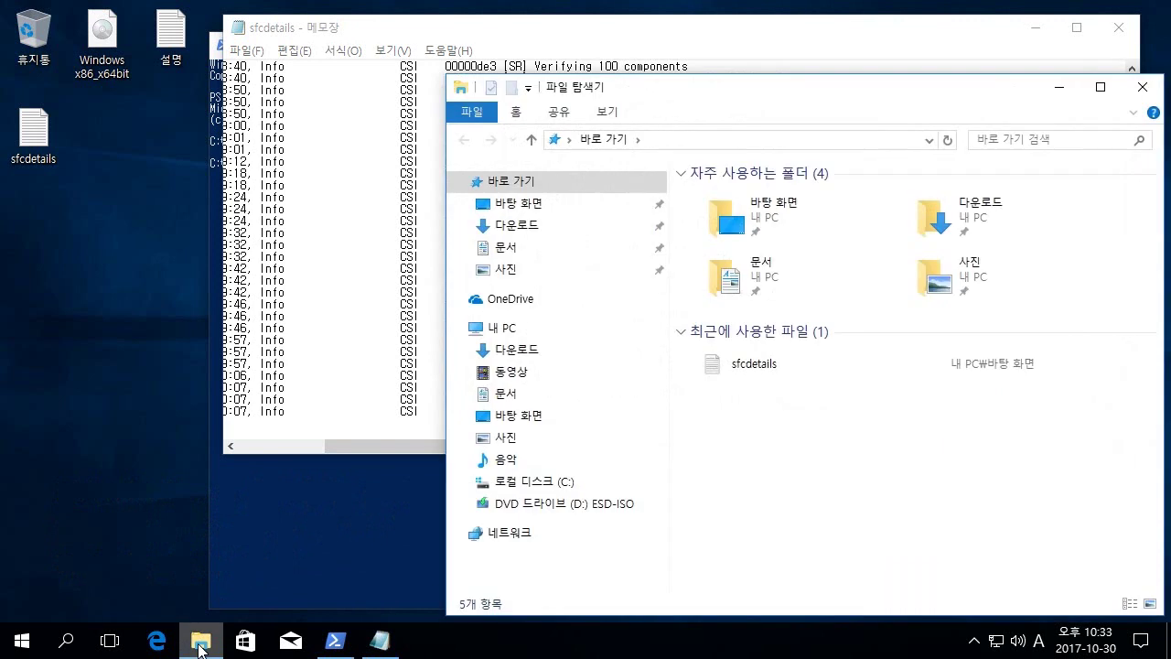
left_click_drag(849, 90, 635, 84)
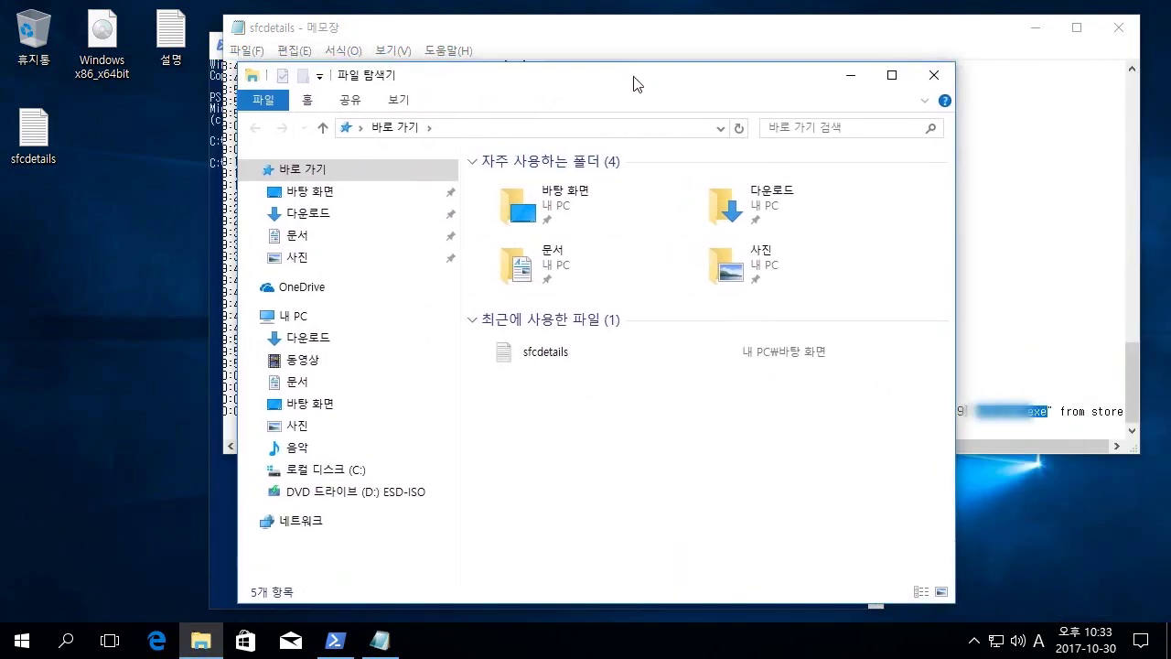
left_click(350, 471)
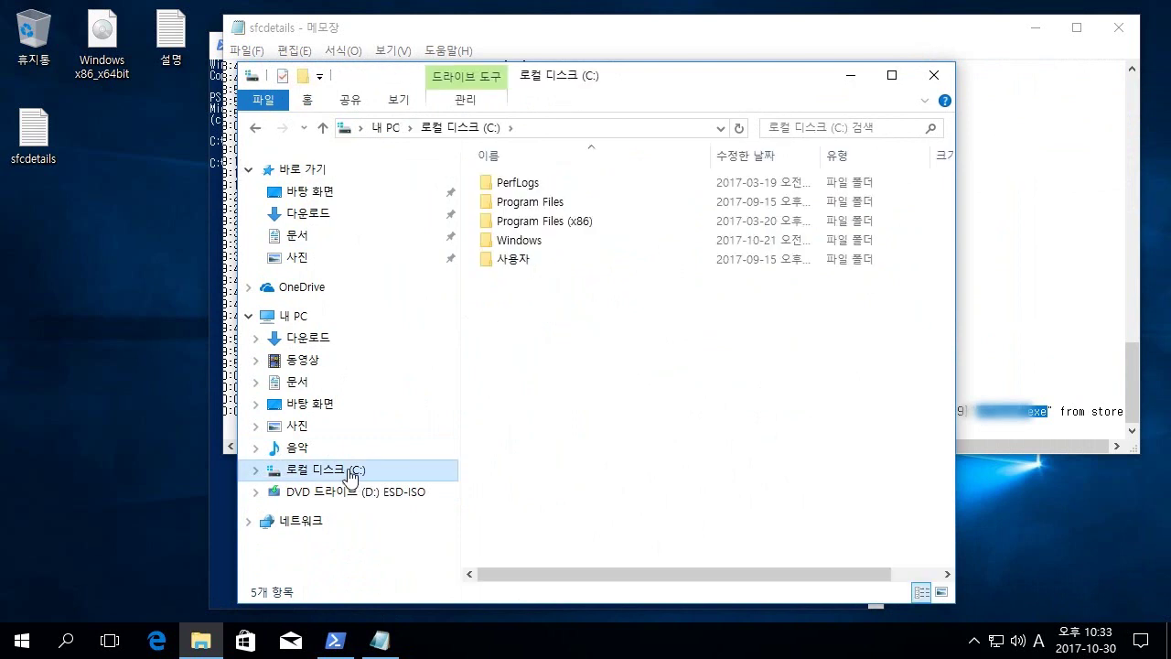
double_click(566, 242)
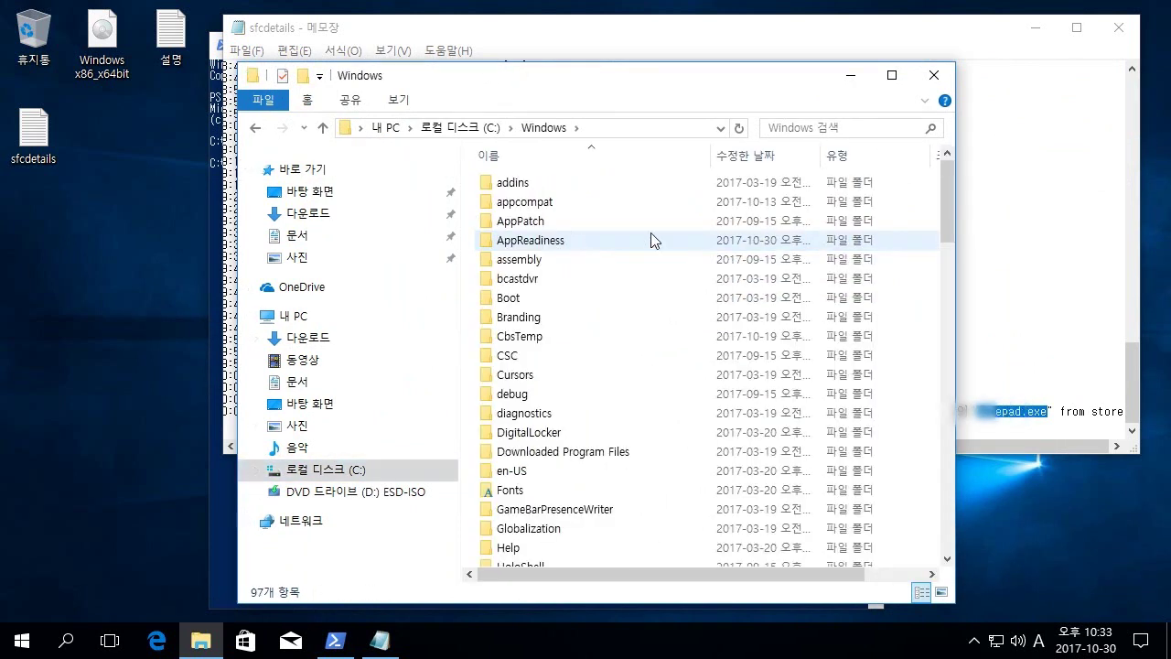
left_click_drag(949, 191, 913, 481)
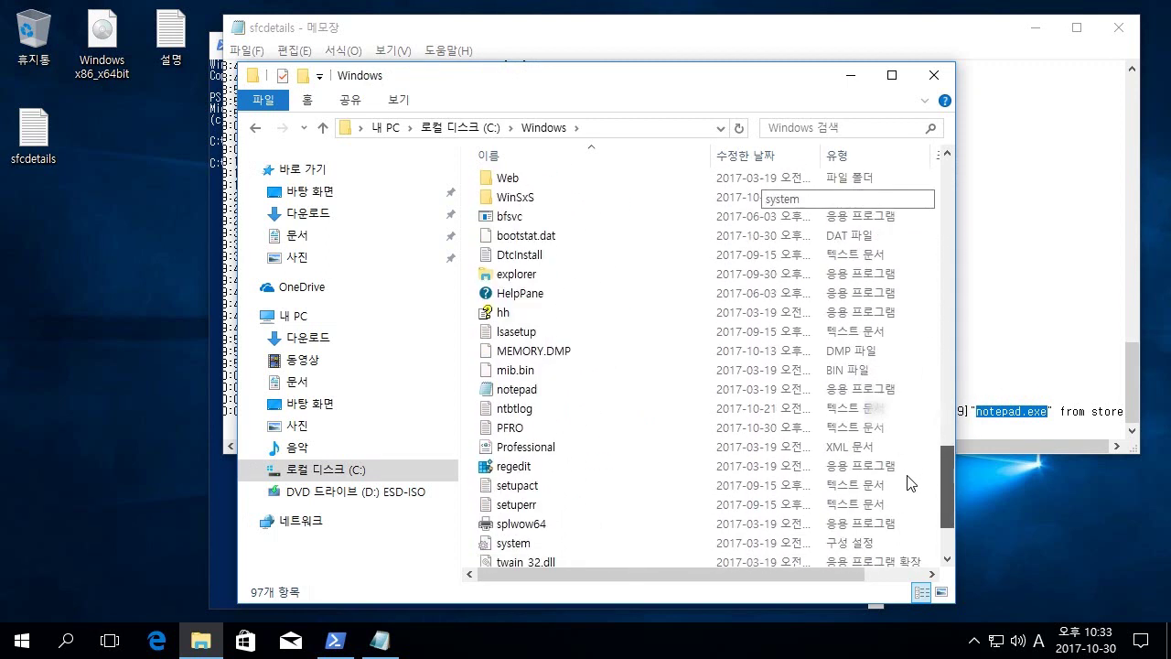
left_click(557, 395)
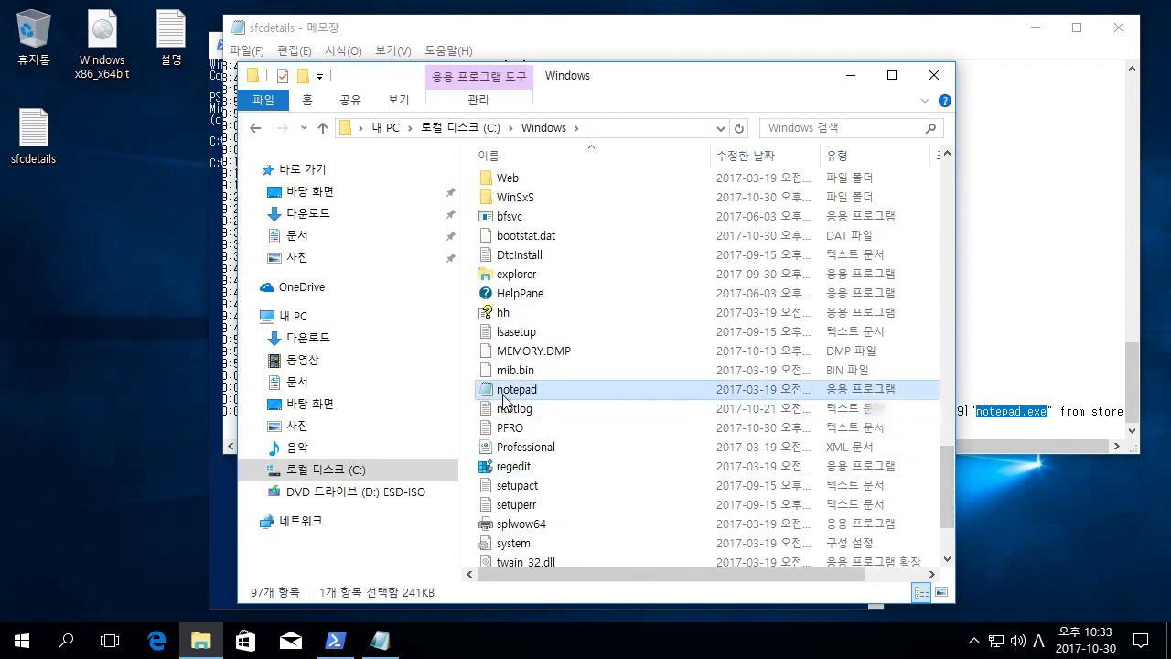
Check the last log entry against the notepad file, and close the File Explorer and sfcdetails windows
left_click(1009, 339)
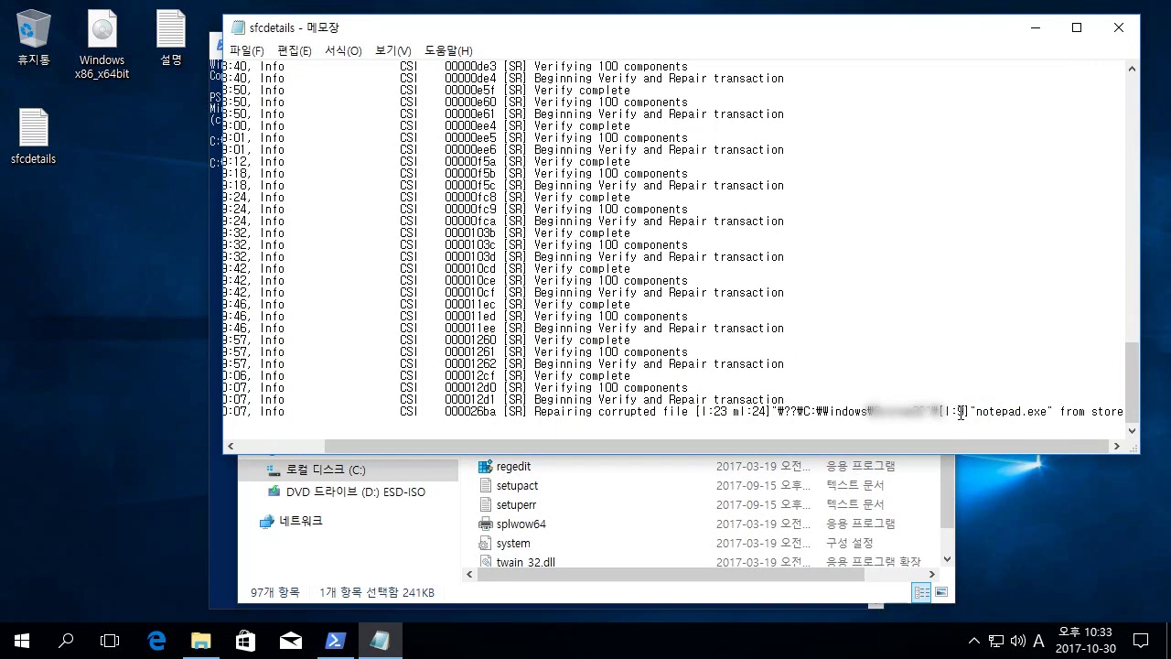
left_click(755, 578)
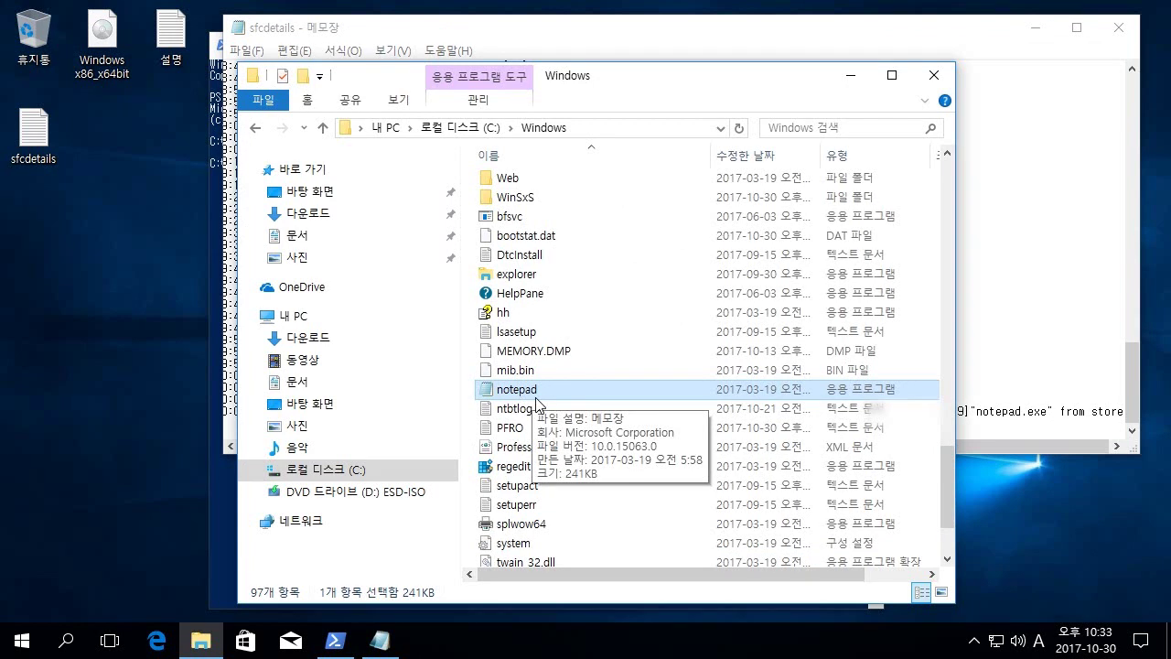
left_click(933, 75)
left_click(1118, 28)
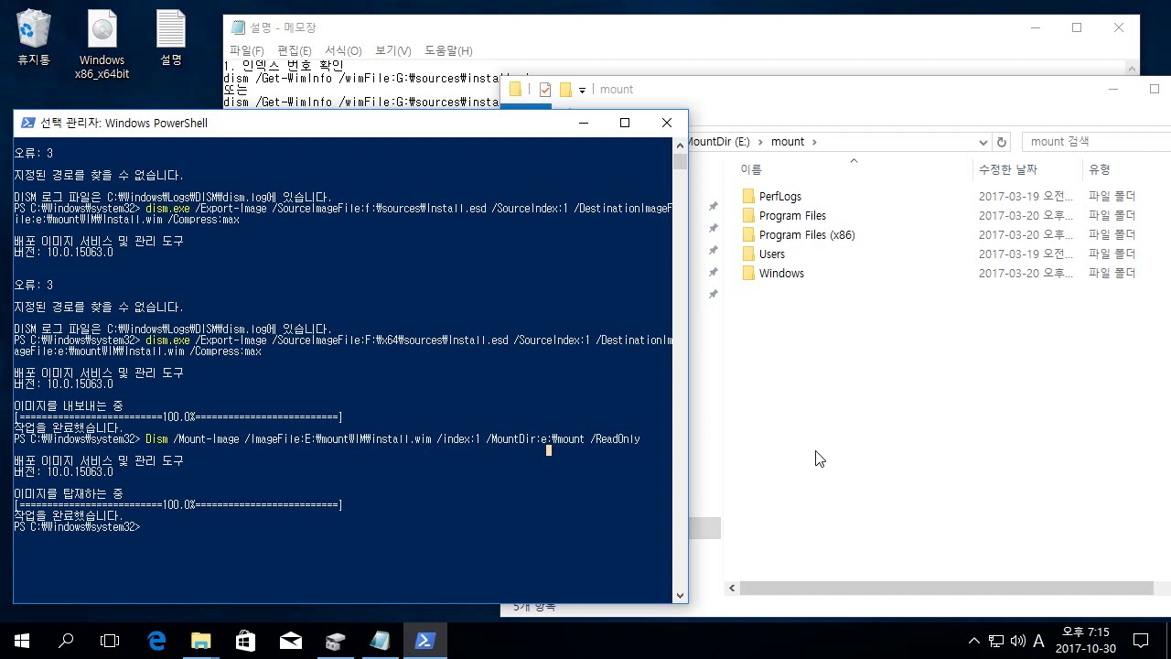
Open a second File Explorer window beside the mount folder and go to C:\Windows in it
left_click(818, 458)
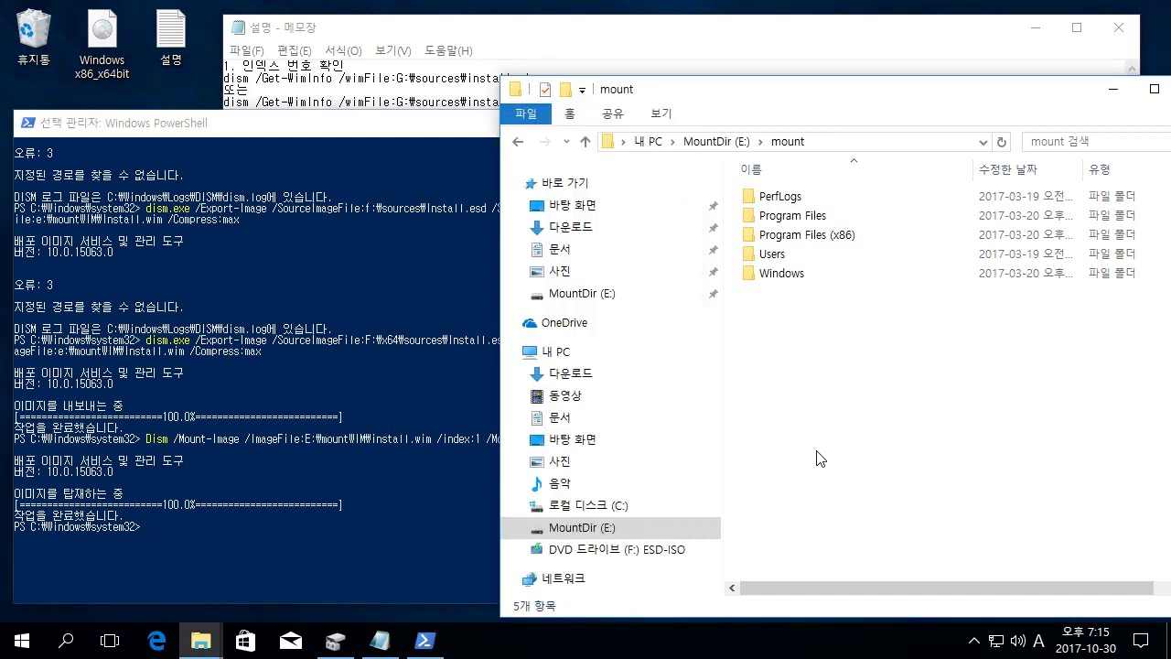
left_click(299, 549)
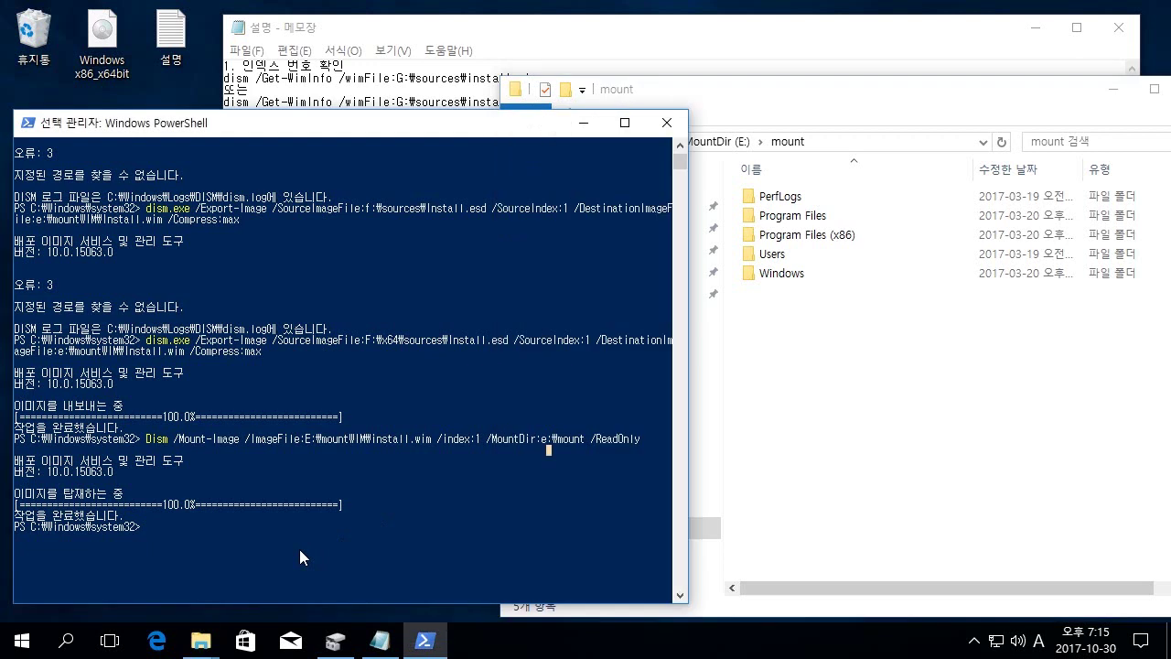
right_click(208, 644)
left_click(197, 548)
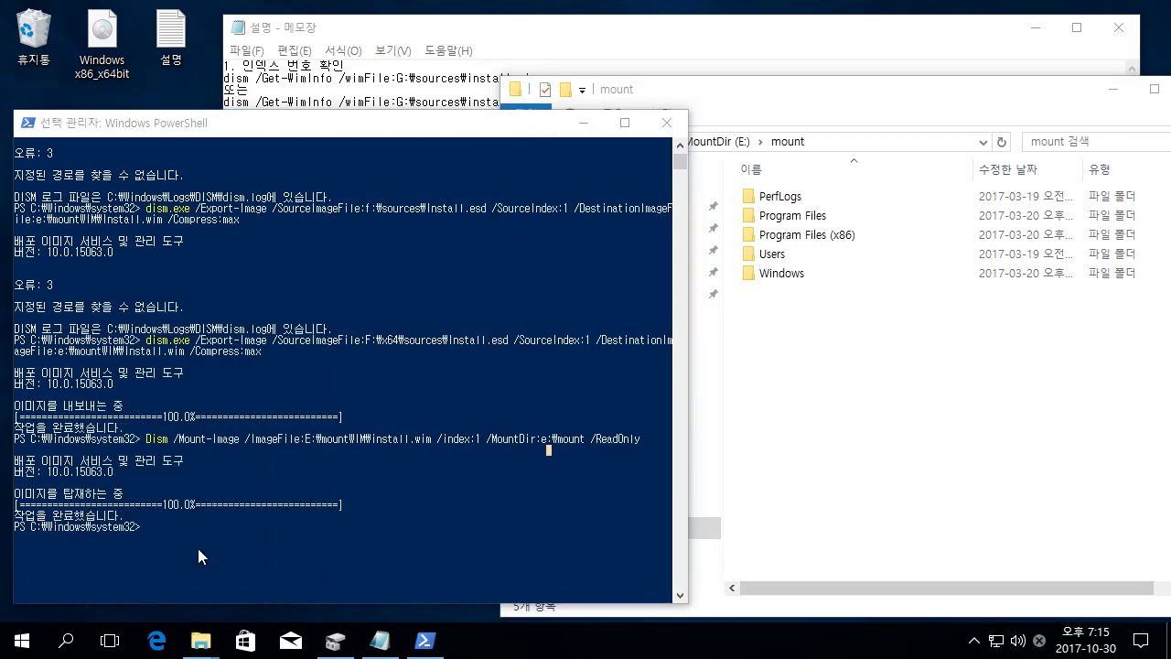
left_click_drag(450, 33, 564, 51)
left_click(225, 466)
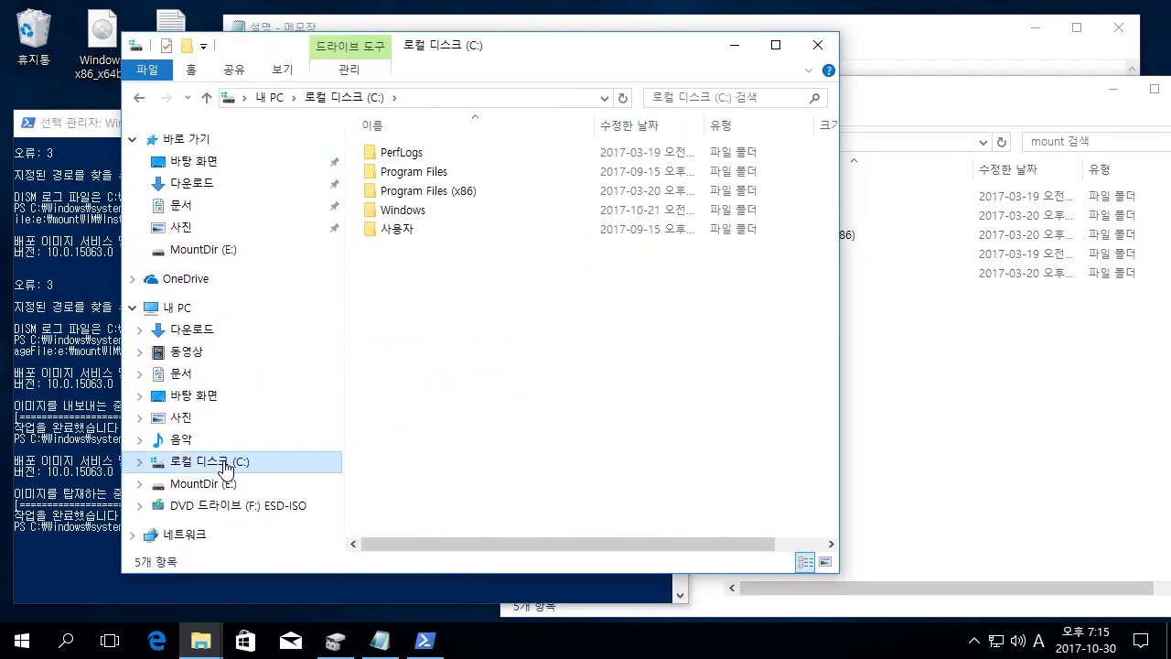
left_click(464, 214)
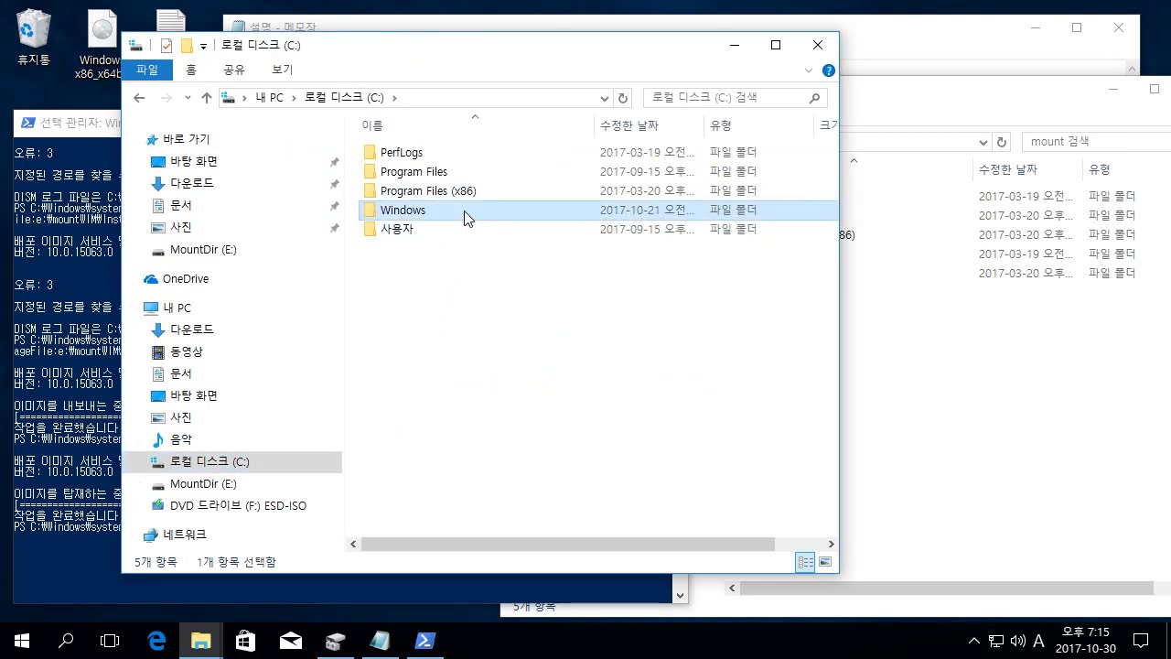
double_click(464, 214)
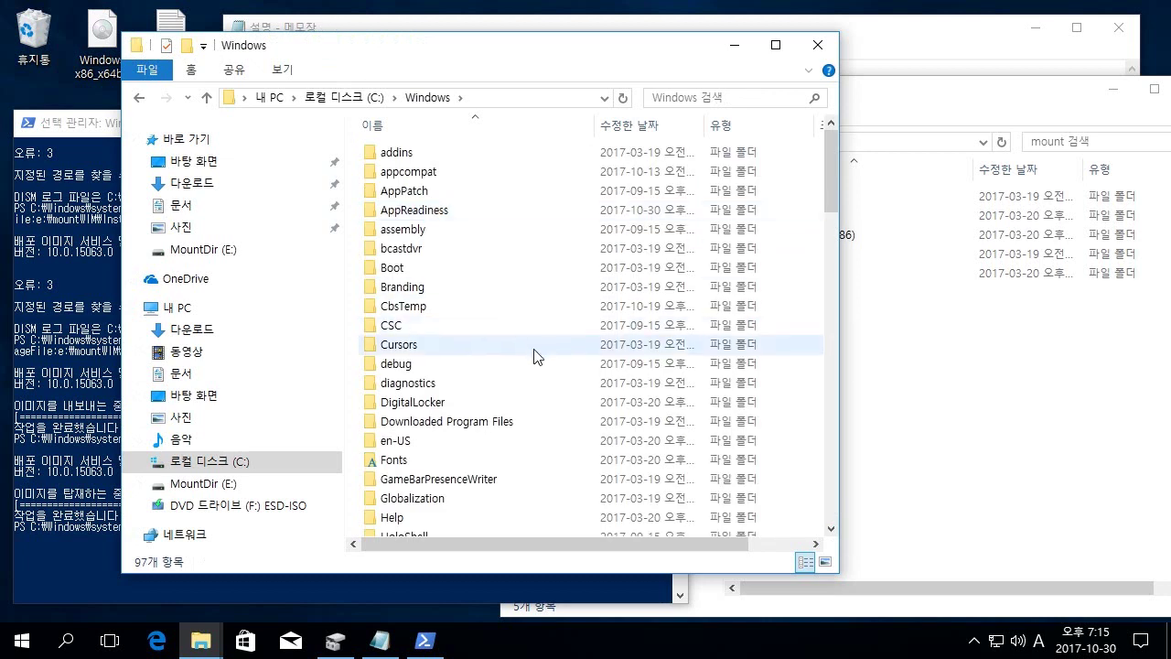
Find and select the notepad application in C:\Windows, and check its file details
scroll(535, 391, "down", 2)
scroll(535, 391, "down", 9)
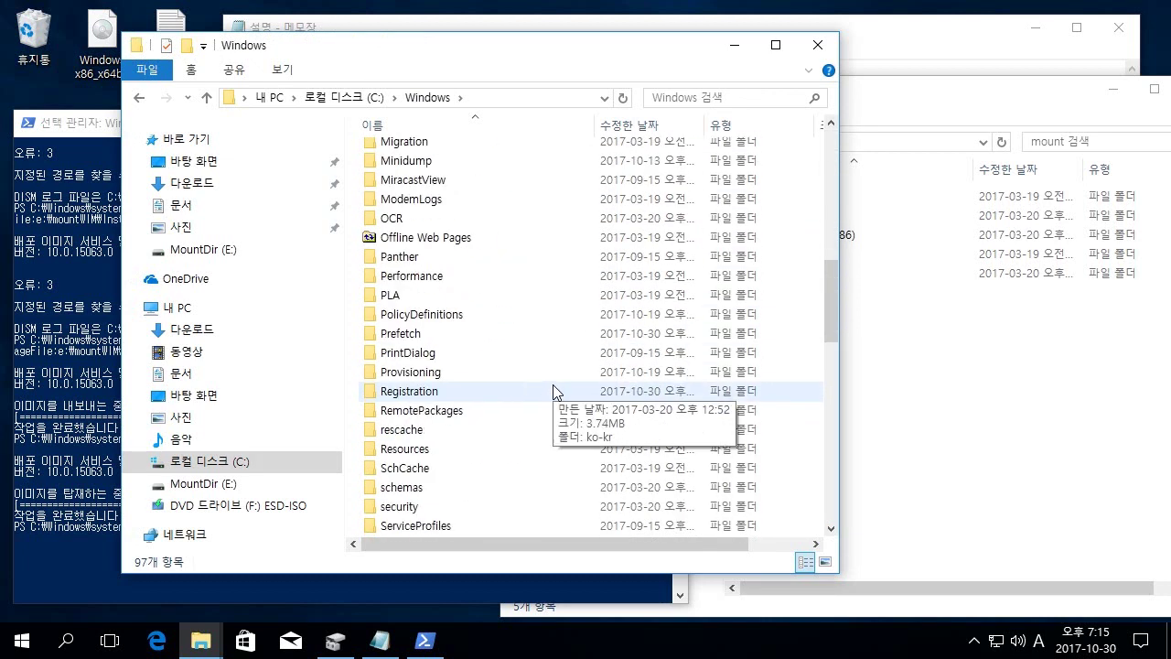
left_click_drag(828, 287, 826, 472)
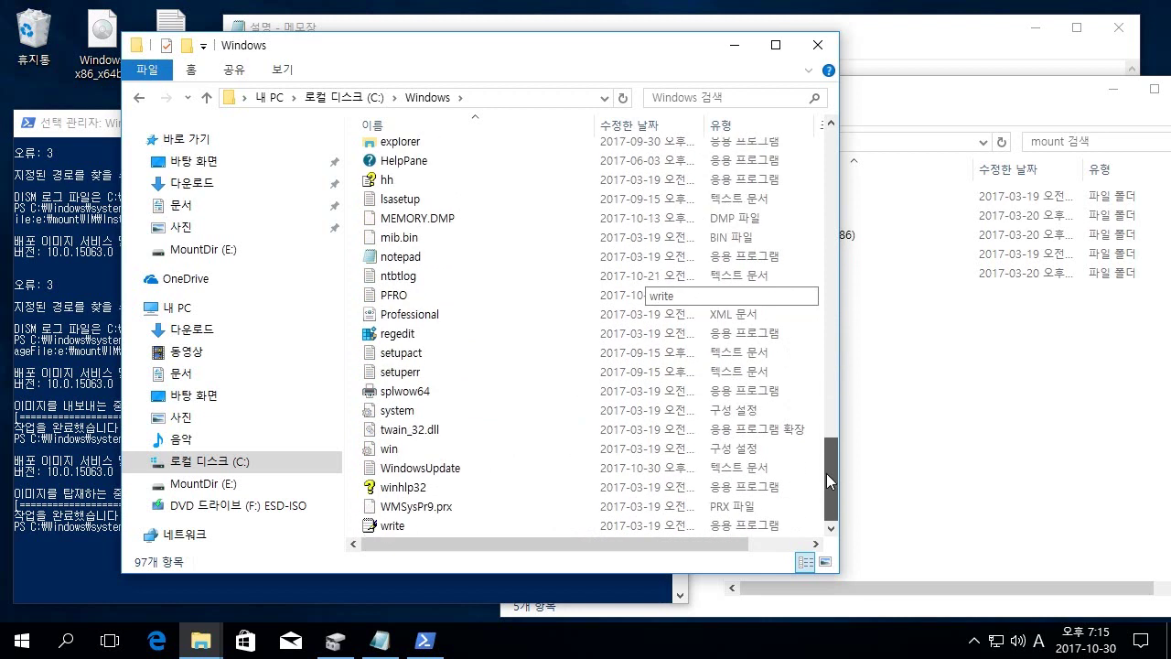
left_click(434, 257)
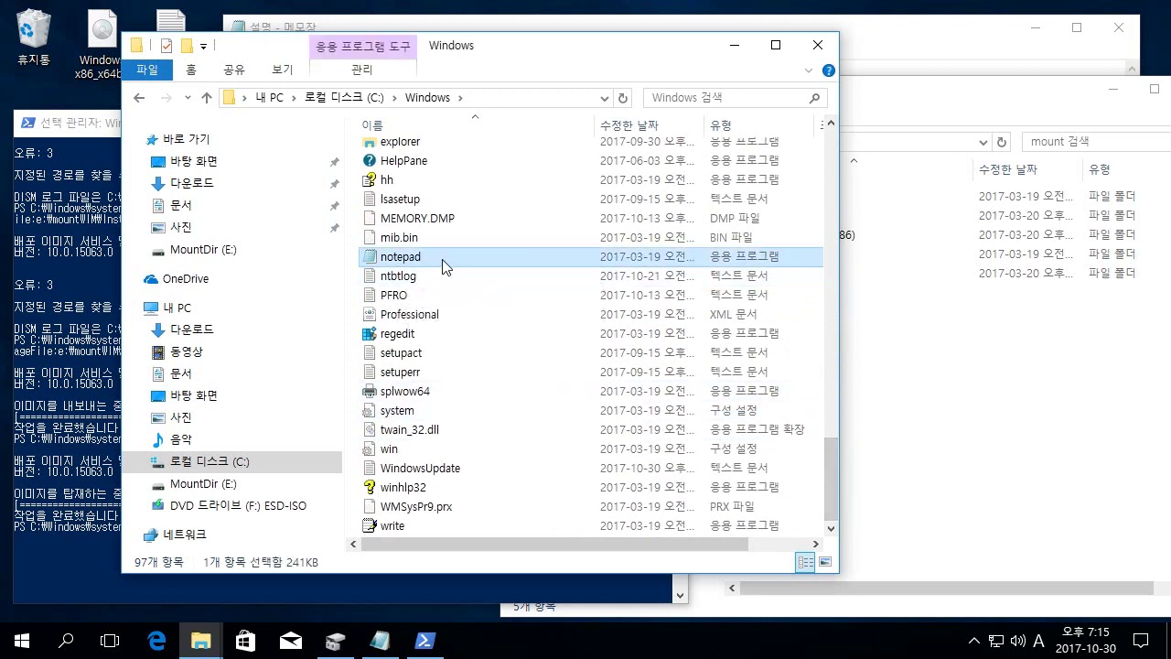
mouse_move(417, 260)
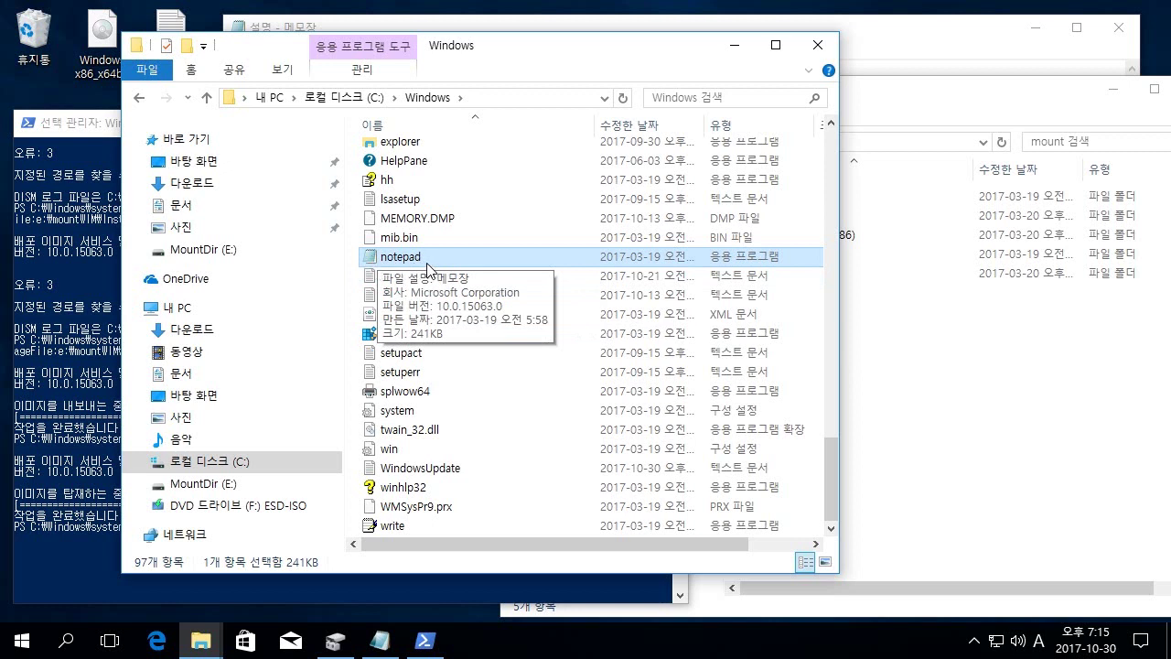
Copy the notepad application from the mounted image's E:\mount\Windows folder
left_click(1023, 395)
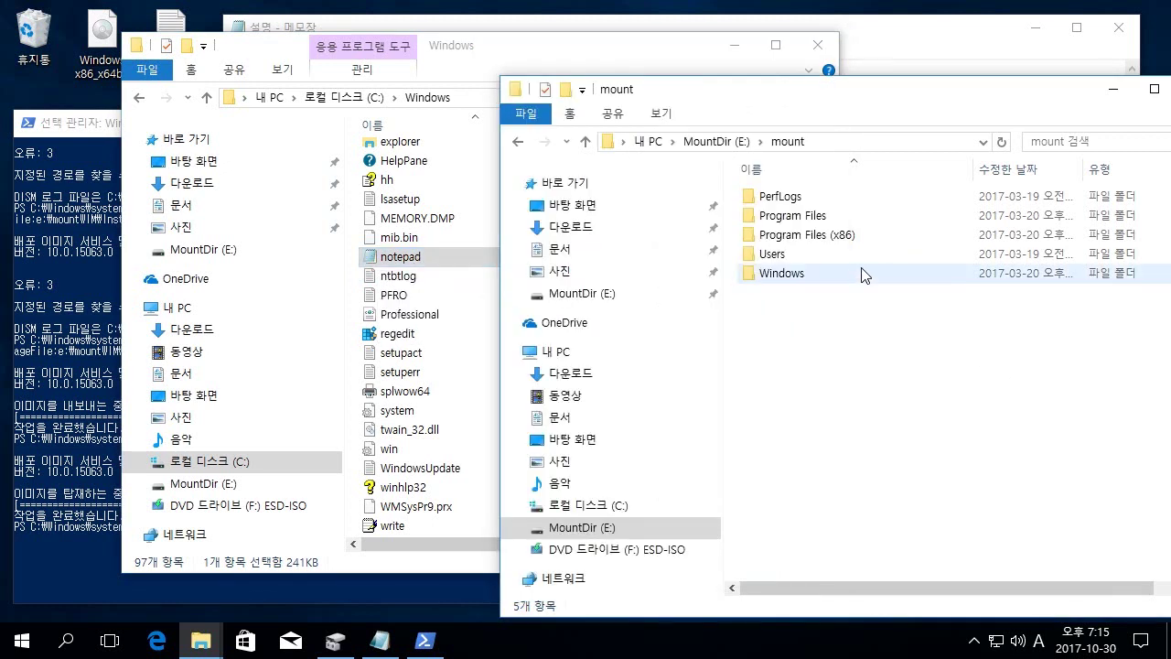
left_click(840, 277)
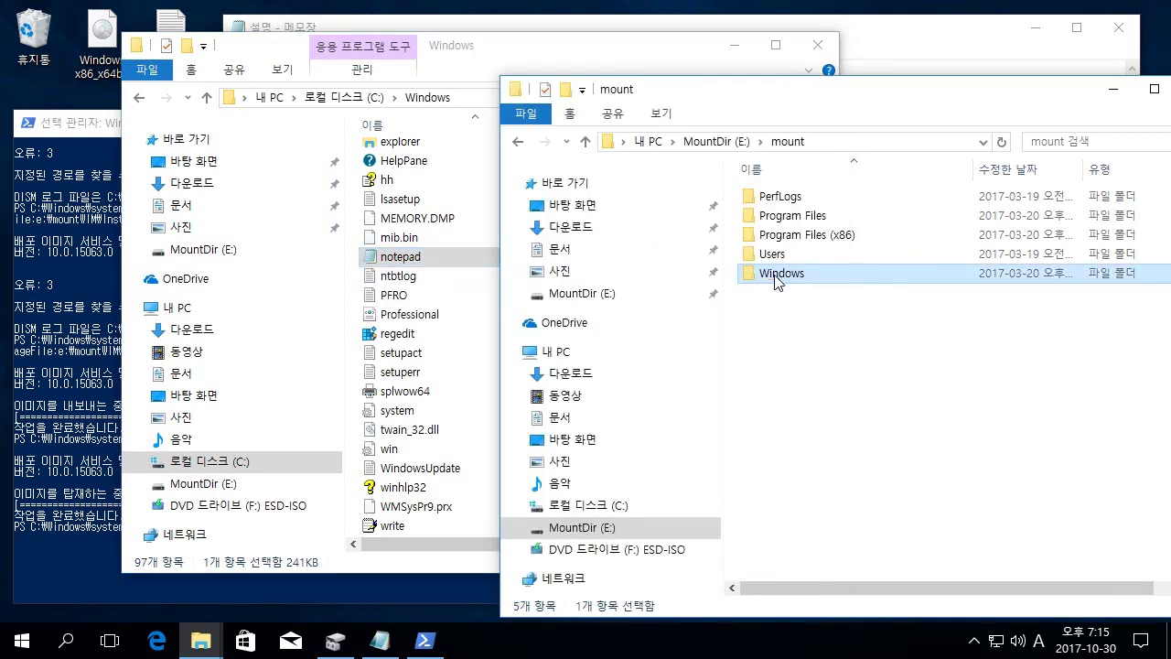
double_click(832, 280)
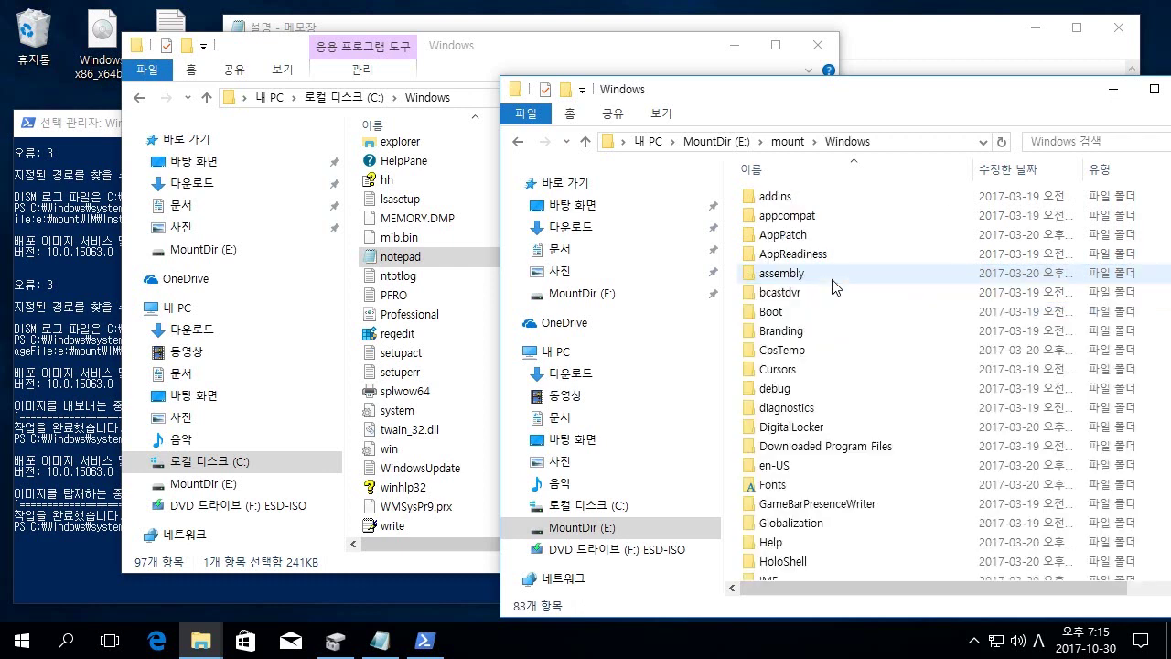
scroll(910, 348, "down", 10)
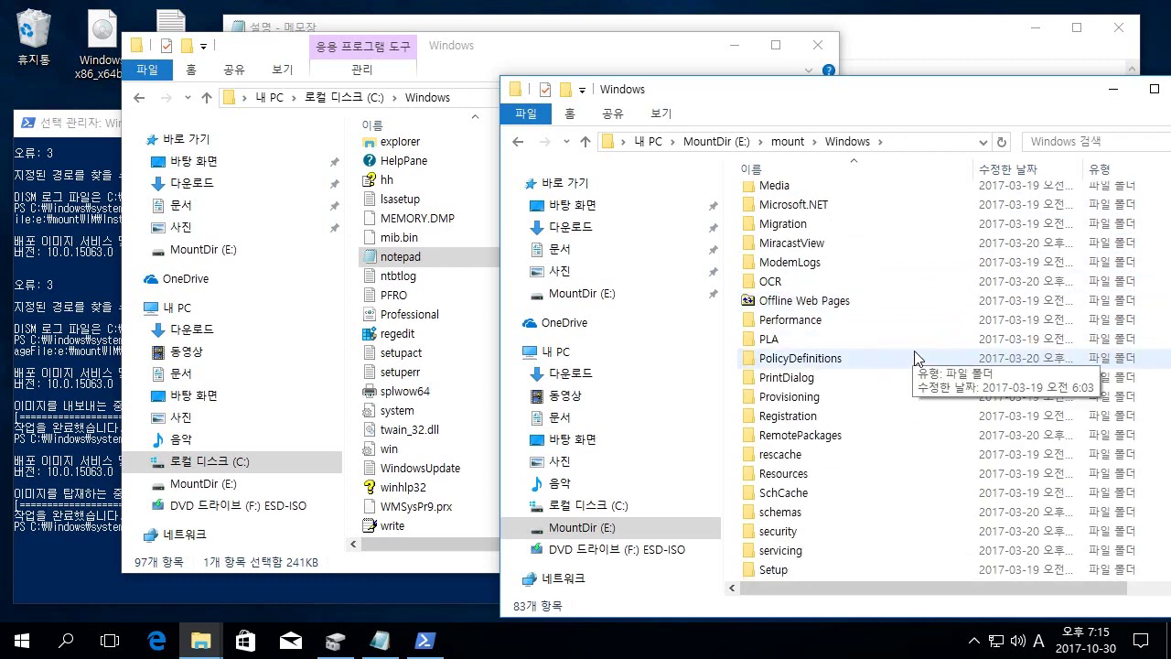
scroll(993, 348, "down", 4)
scroll(897, 327, "up", 4)
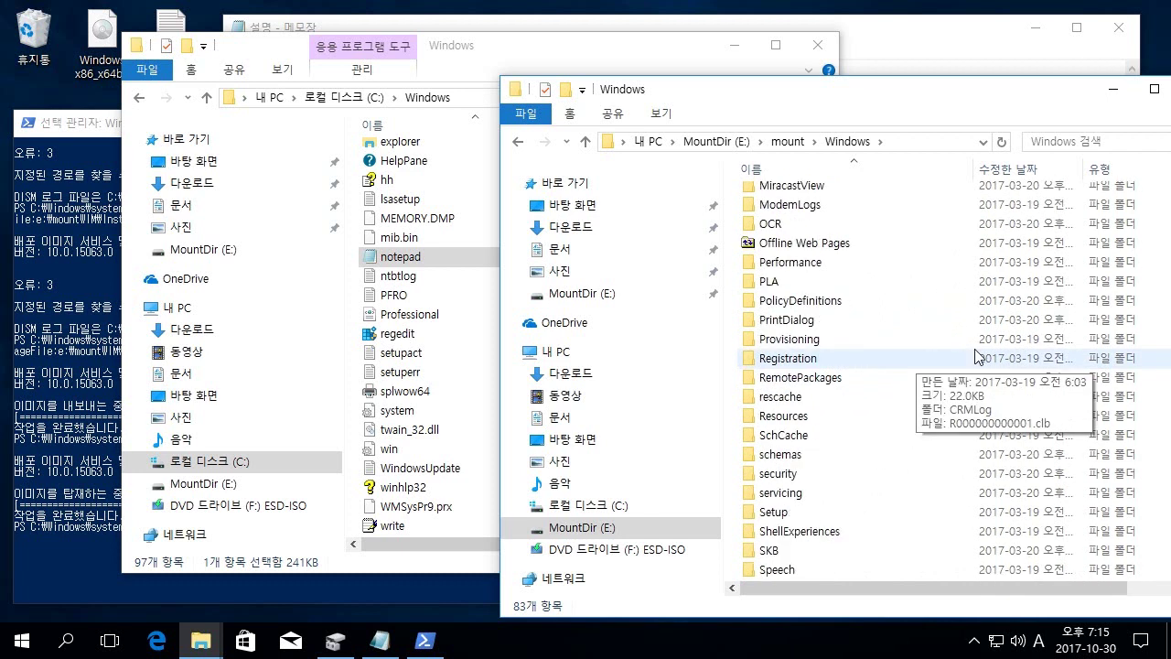
scroll(892, 415, "down", 9)
left_click(835, 445)
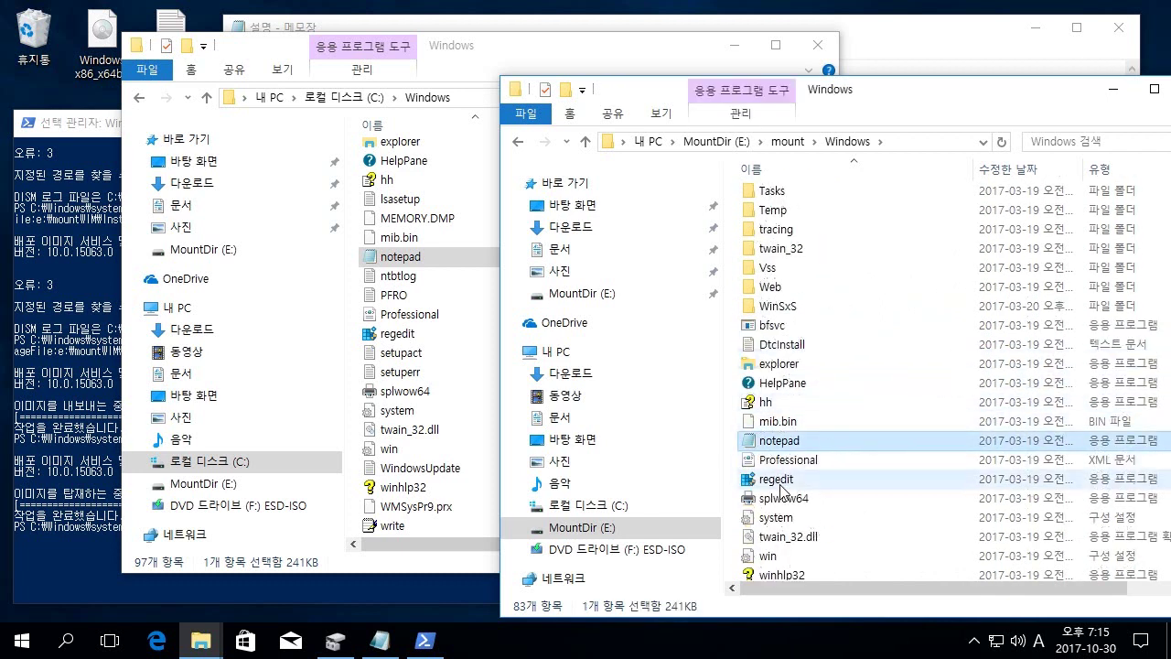
right_click(829, 450)
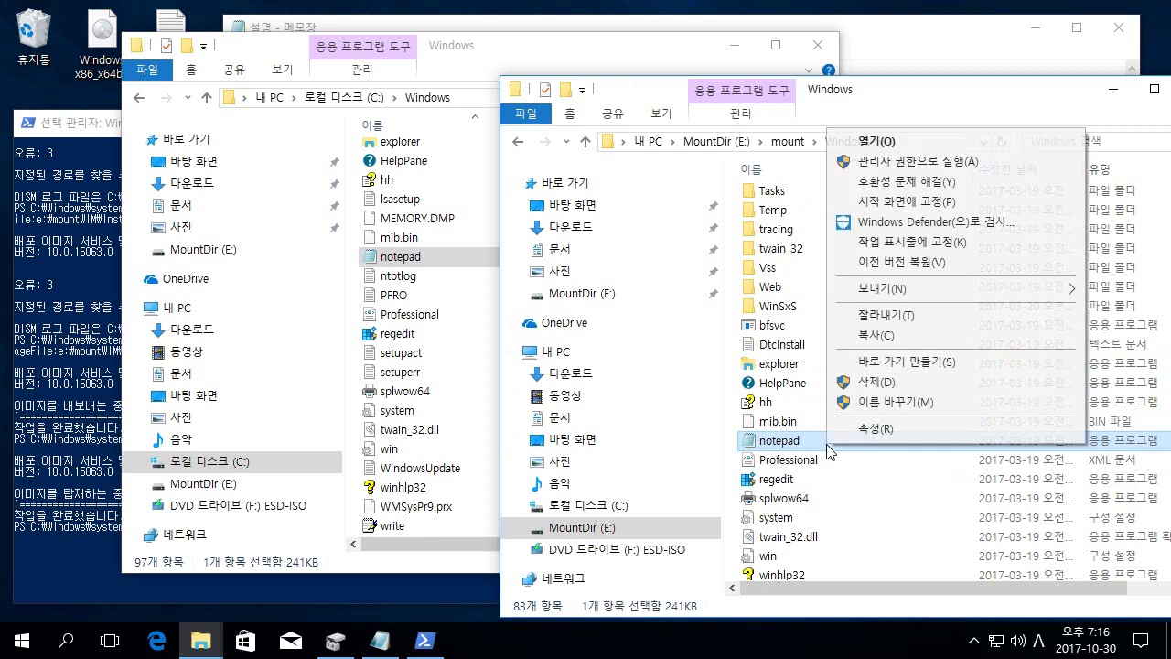
left_click(901, 343)
Try to delete the notepad application from C:\Windows, retry the deletion, and cancel it
left_click(283, 53)
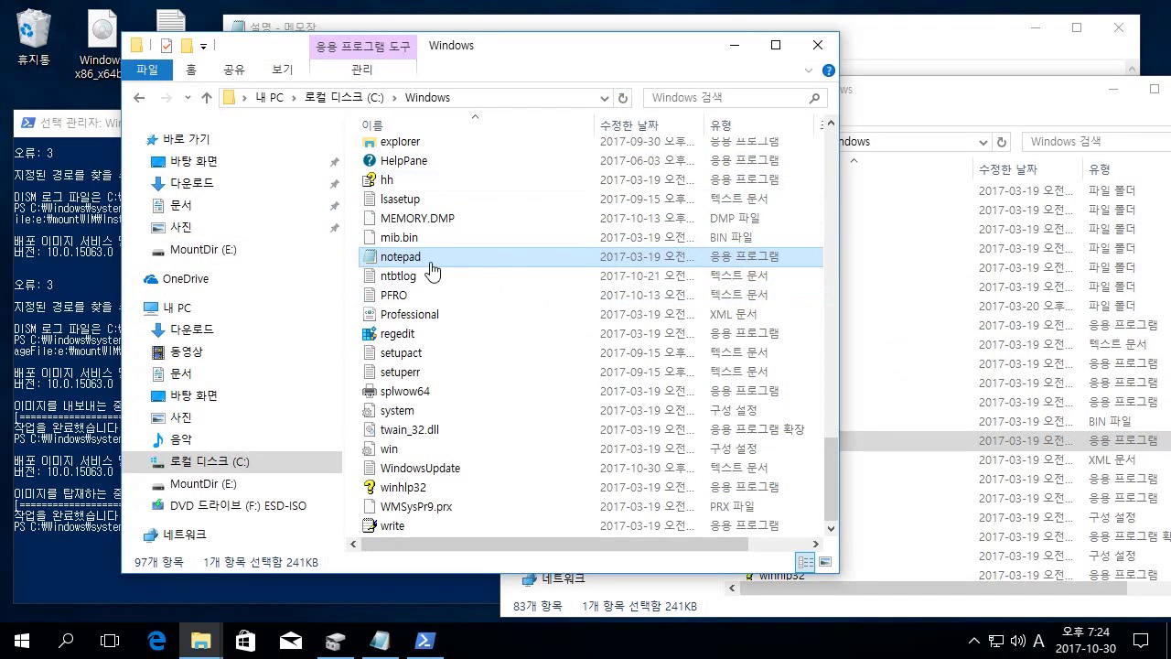
right_click(434, 256)
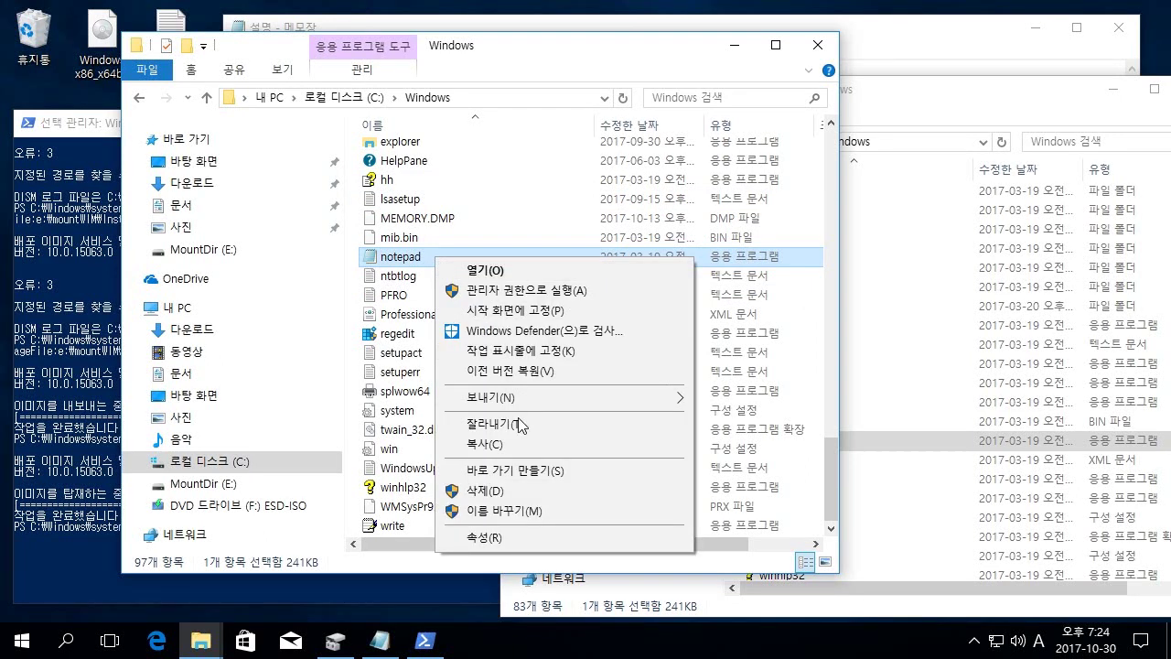
left_click(531, 494)
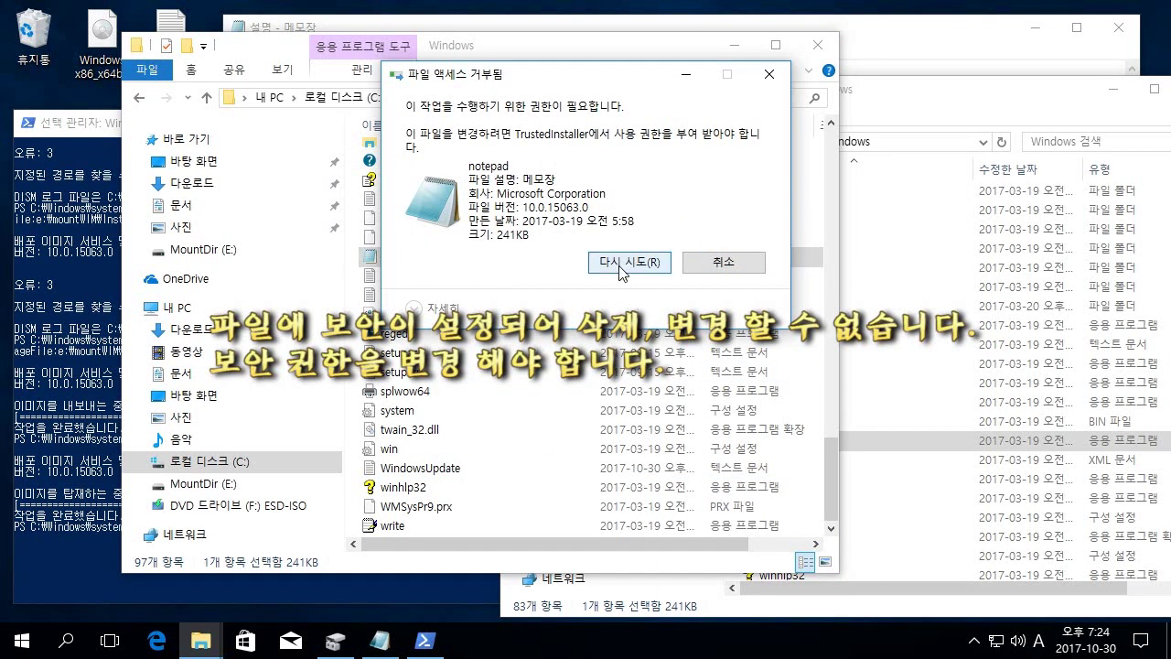
left_click(620, 262)
left_click(620, 263)
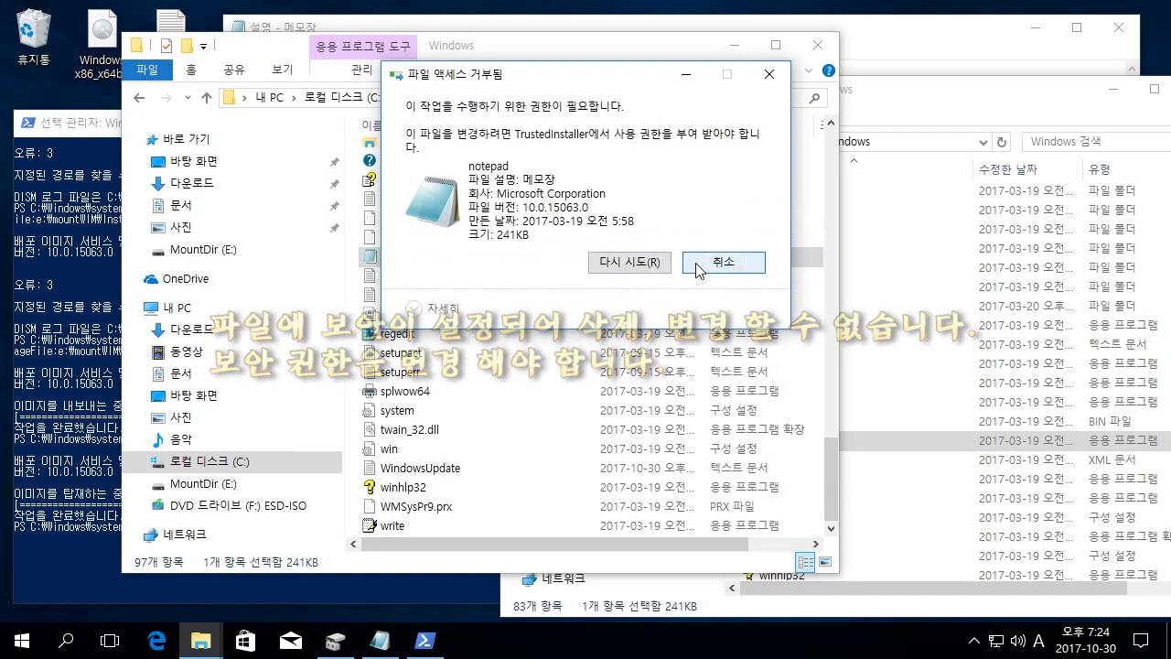
left_click(700, 265)
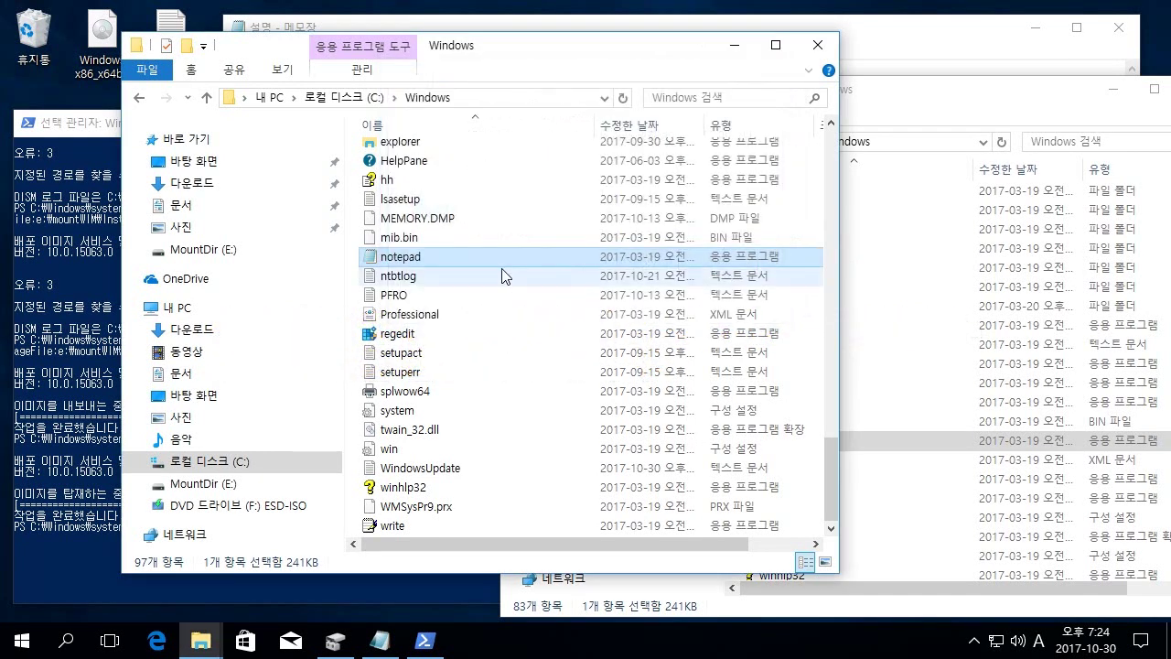
Open the advanced security settings of C:\Windows\notepad.exe from its properties and check its owner and path
right_click(452, 267)
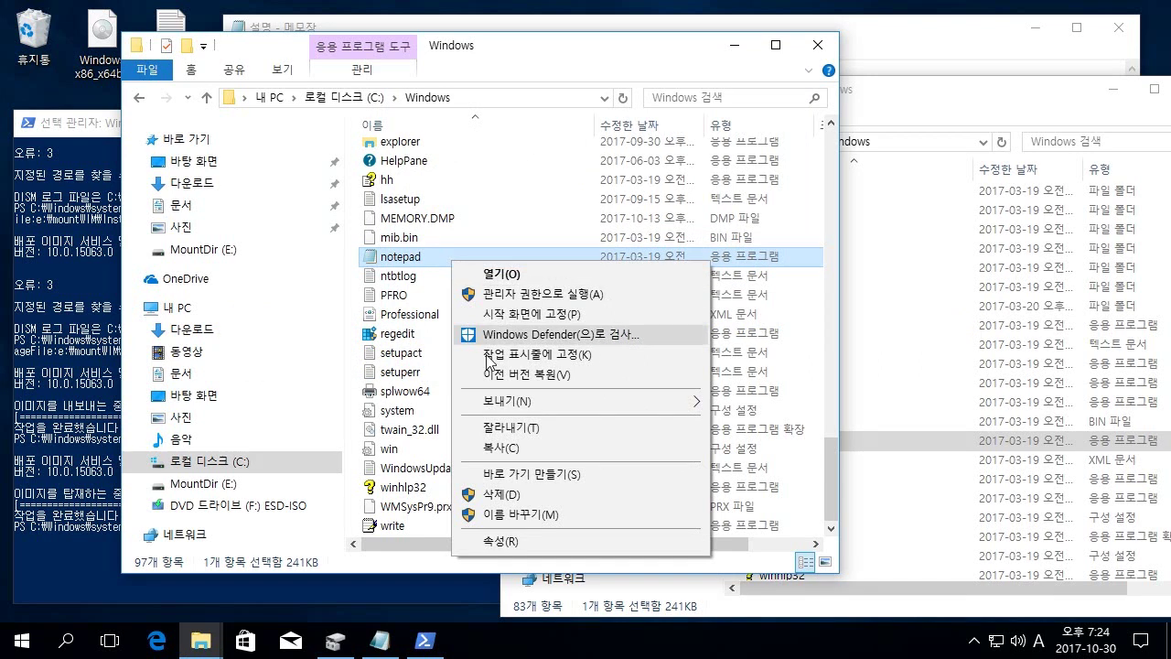
left_click(528, 540)
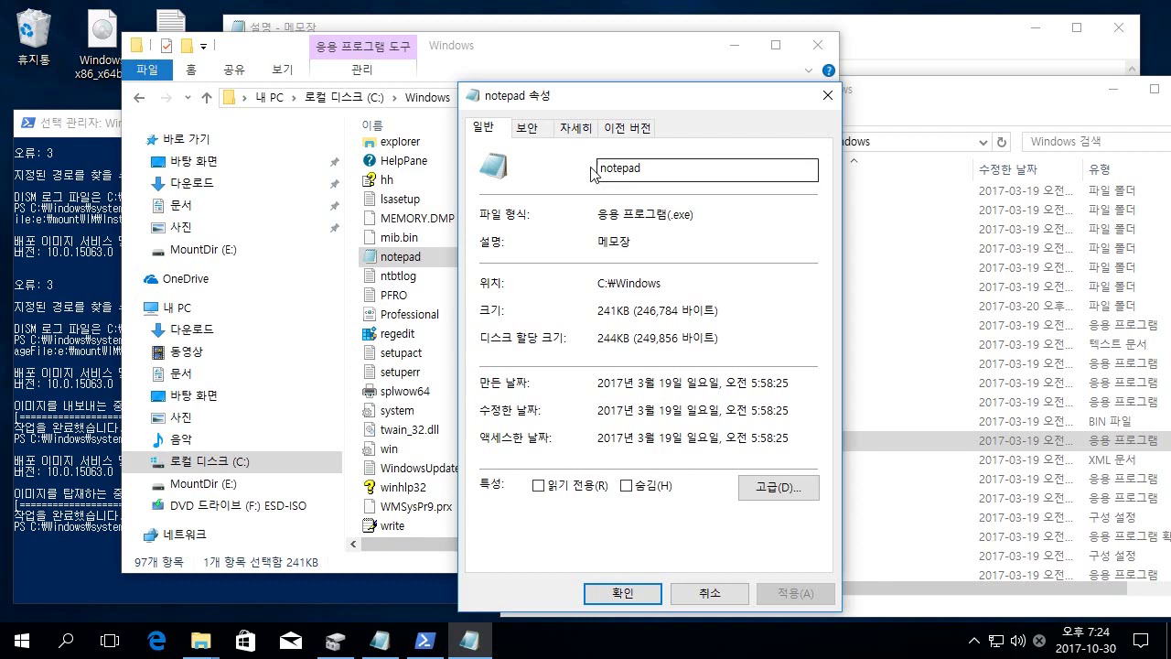
left_click(527, 131)
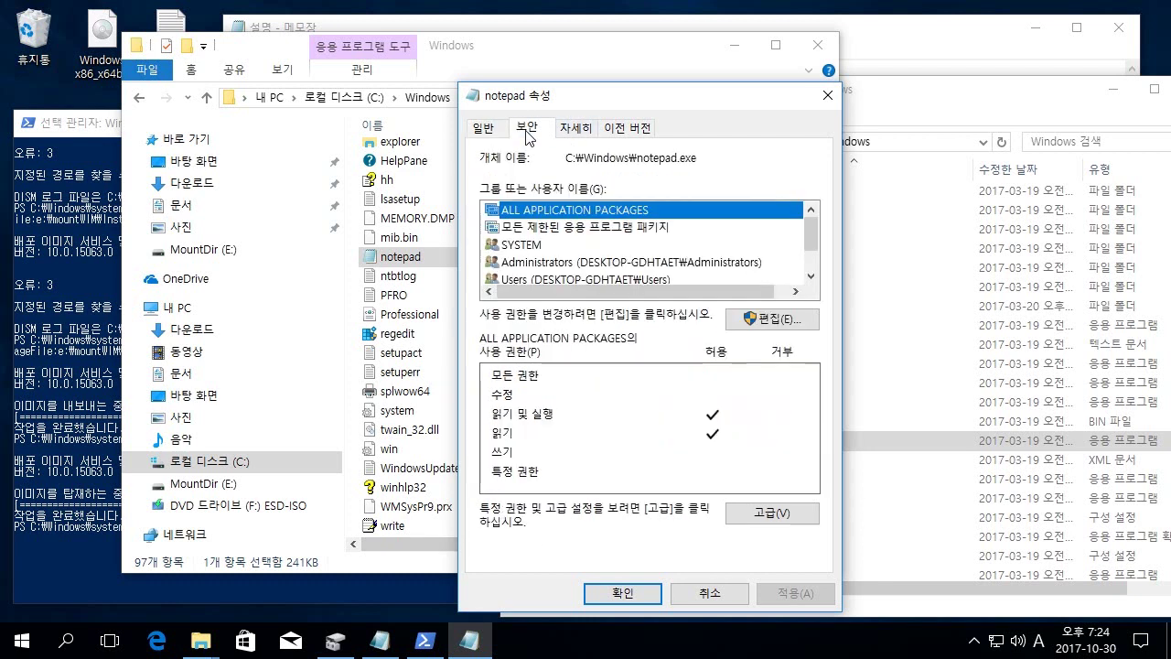
left_click(752, 516)
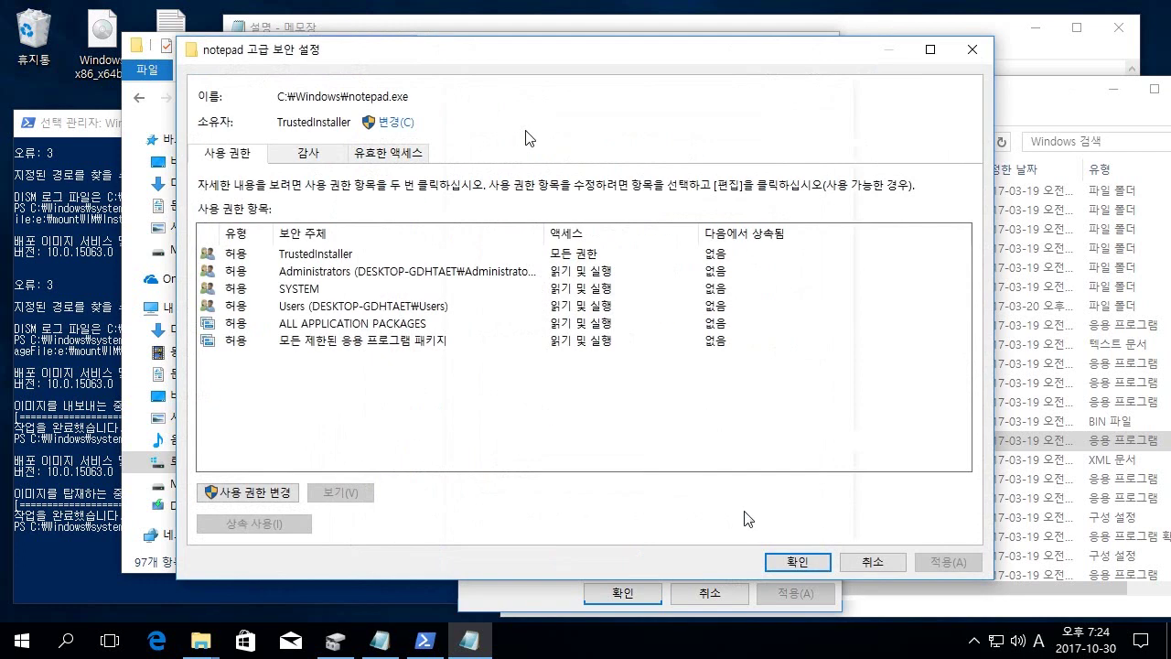
left_click_drag(279, 121, 349, 120)
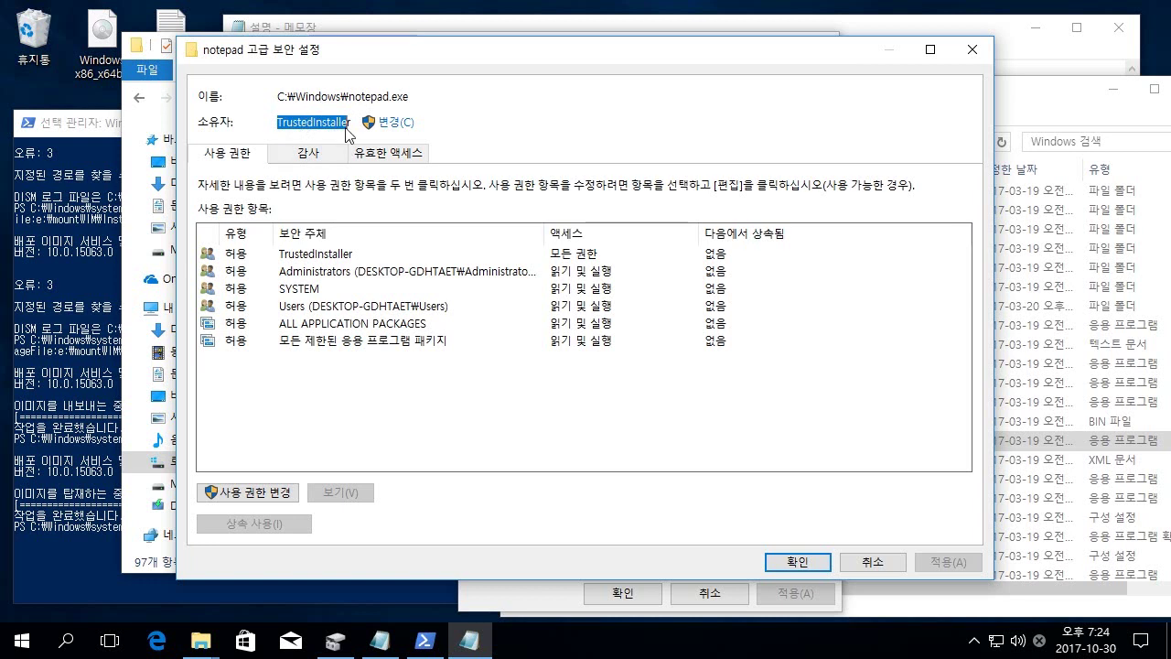
left_click(356, 95)
left_click_drag(353, 95, 466, 99)
left_click(520, 103)
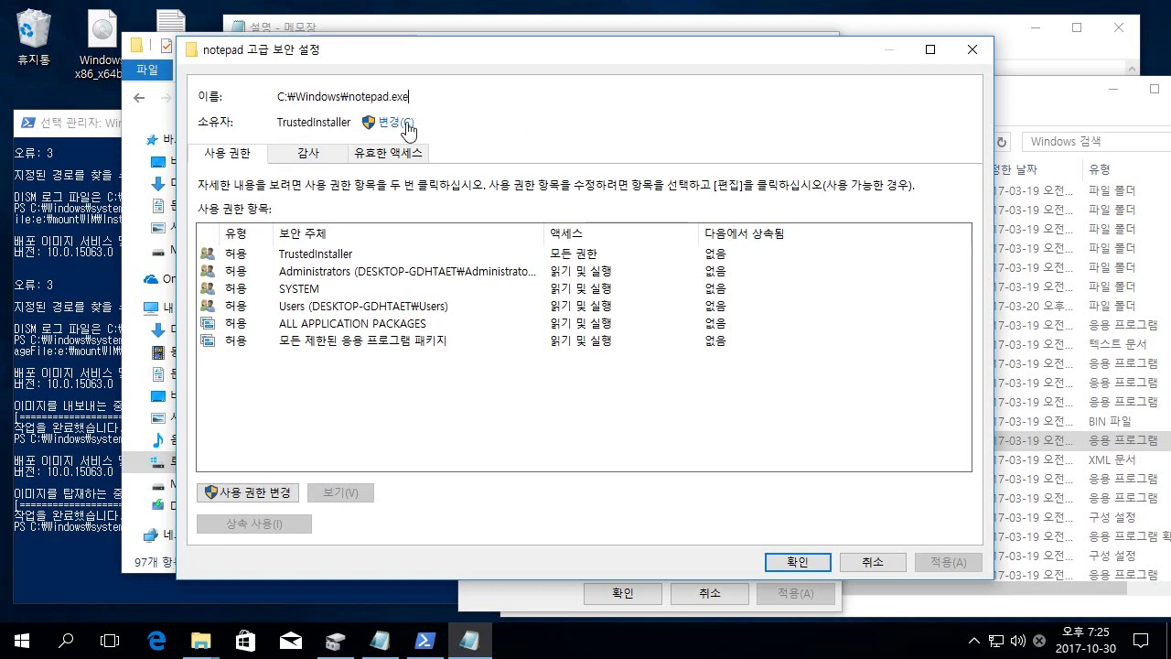
Start changing the file's owner, list all available users and groups, and look up the signed-in account's name
left_click(395, 125)
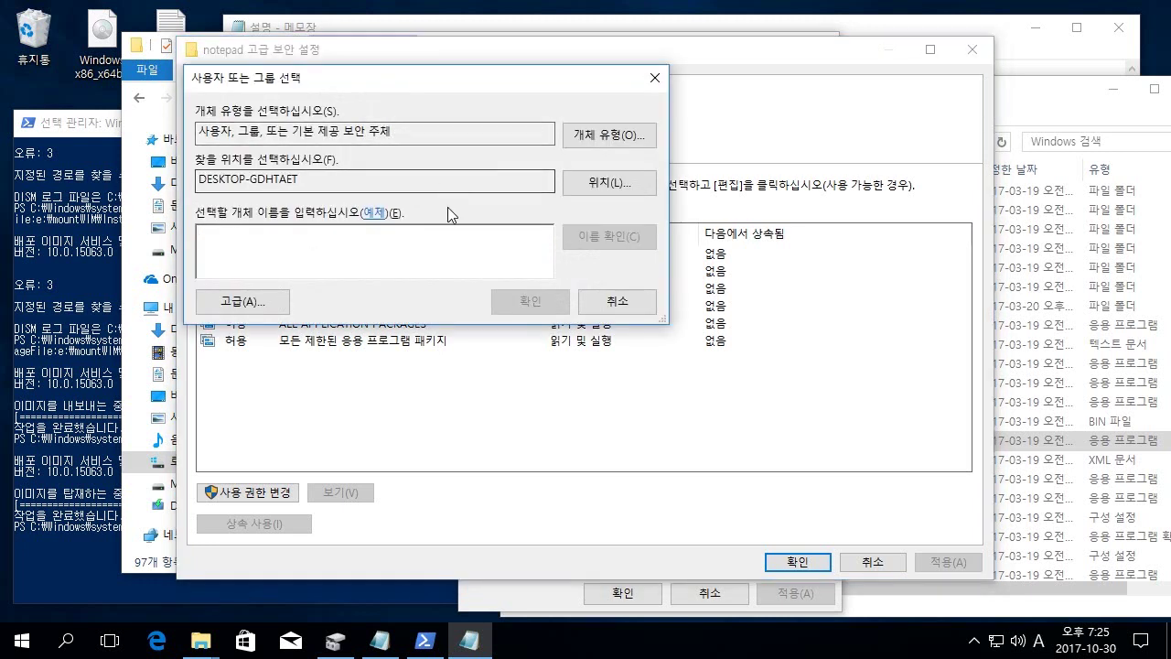
left_click(256, 308)
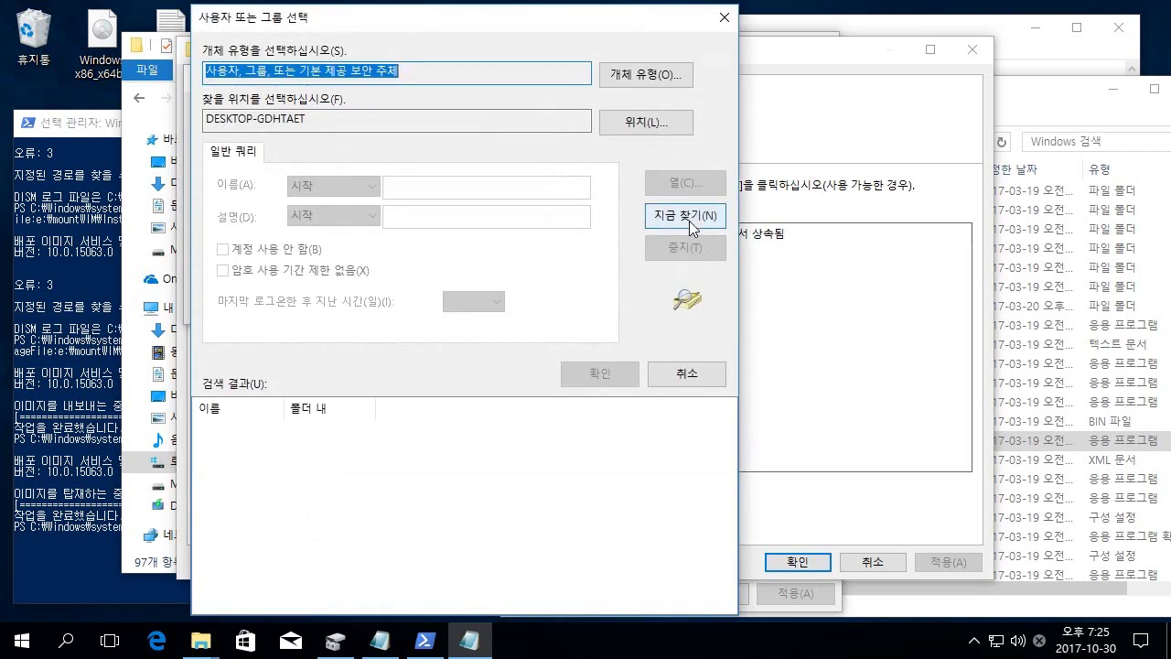
left_click(689, 220)
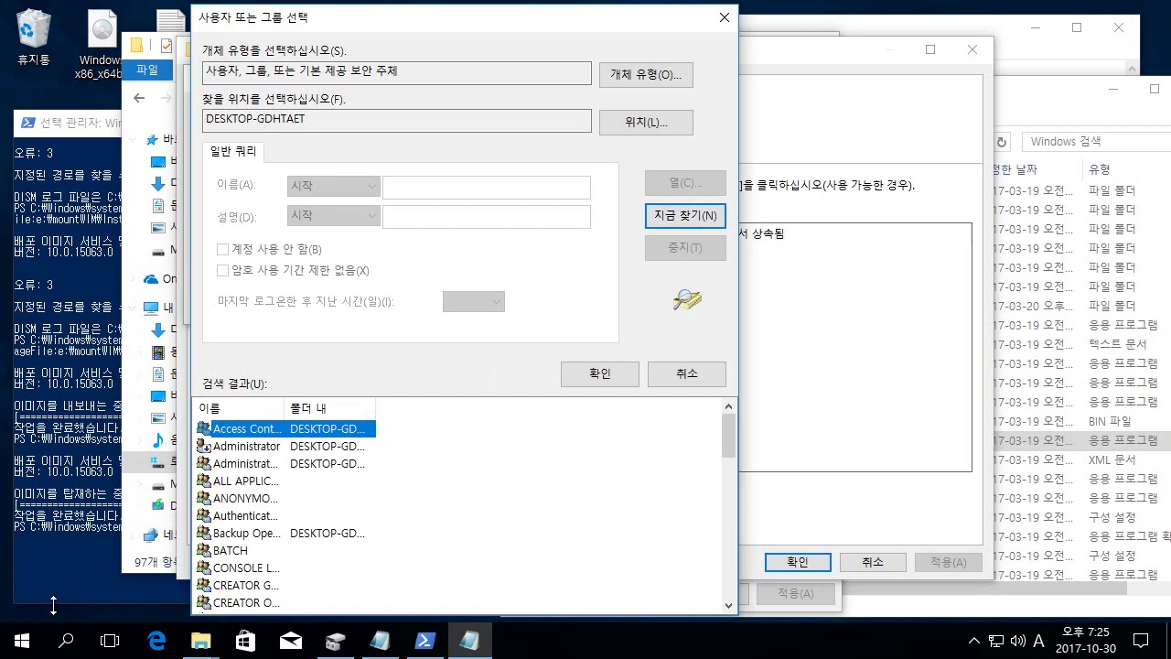
left_click(25, 643)
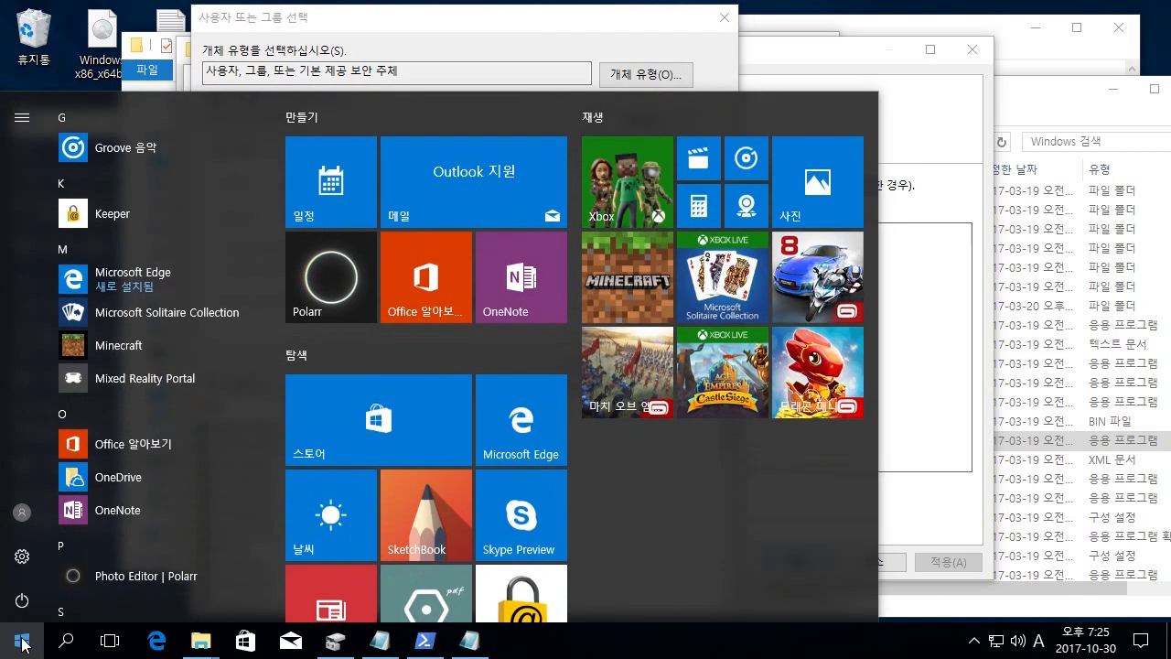
left_click(27, 118)
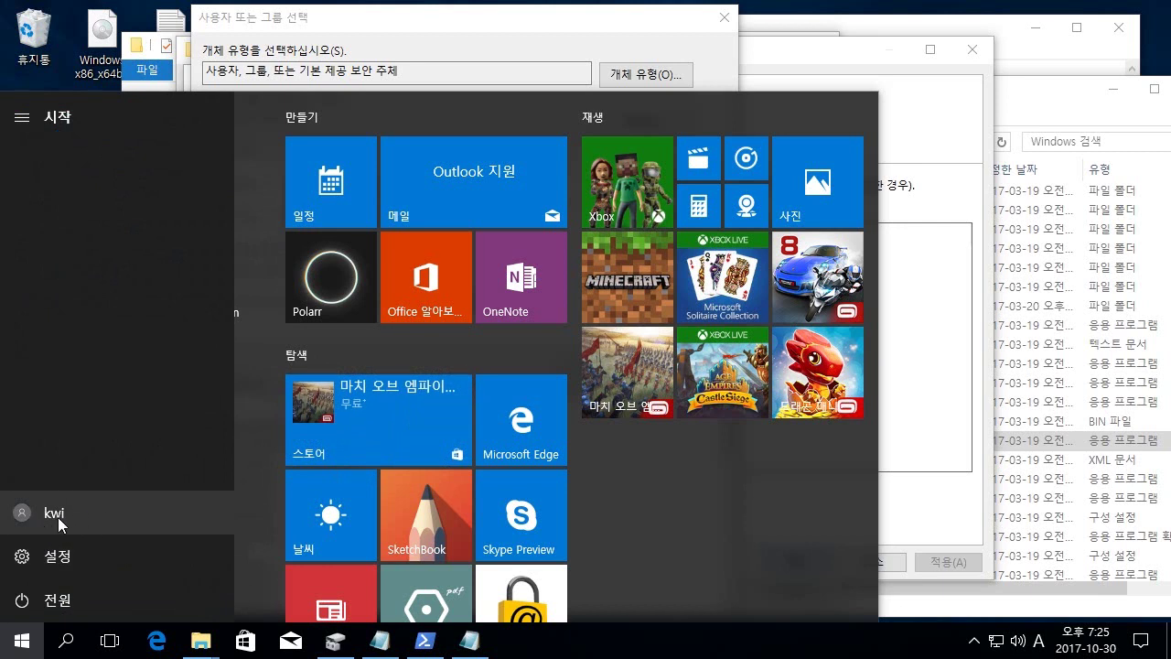
left_click(599, 37)
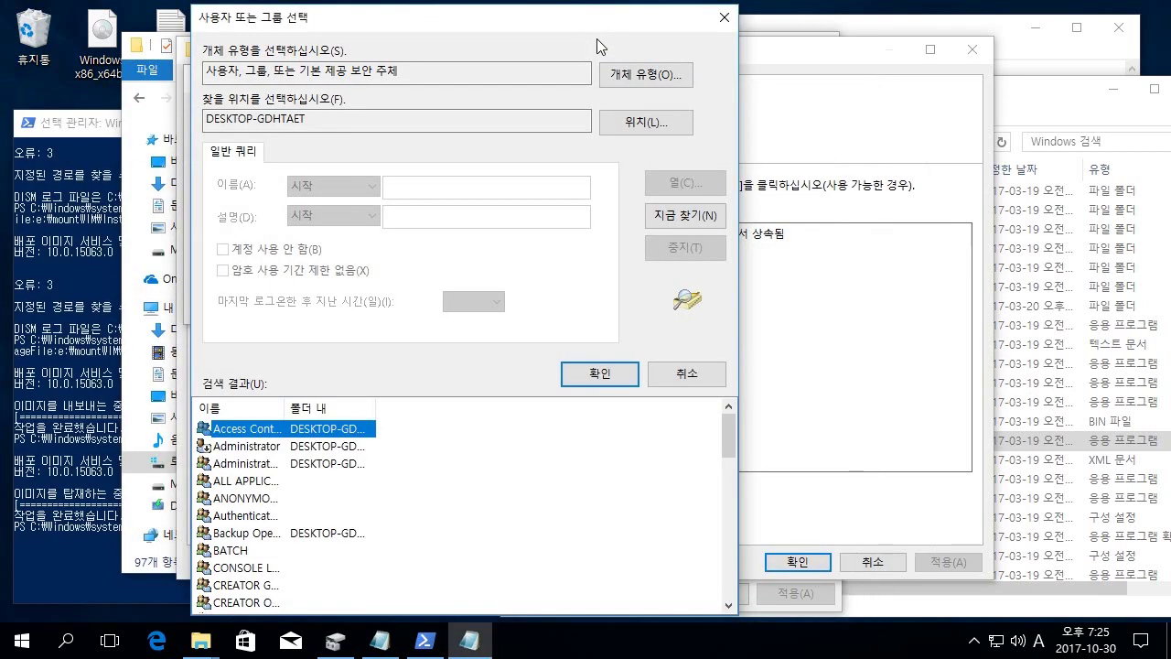
Make the signed-in user account the owner of notepad.exe, apply the change, and close the advanced security settings
scroll(274, 485, "down", 5)
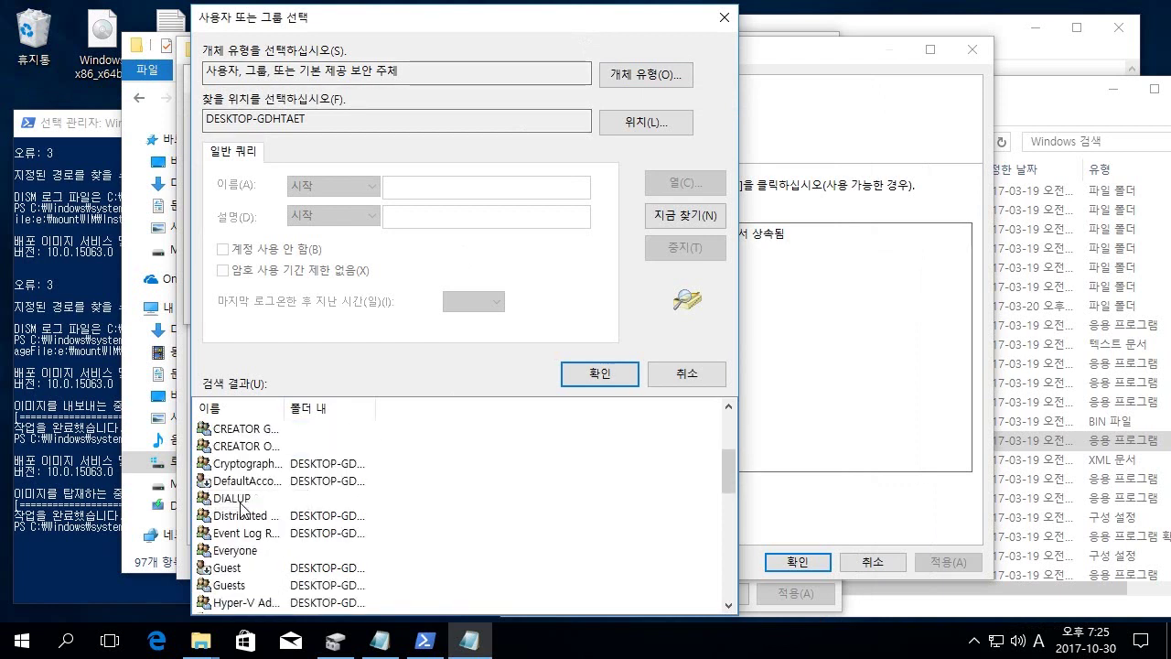
scroll(241, 506, "down", 2)
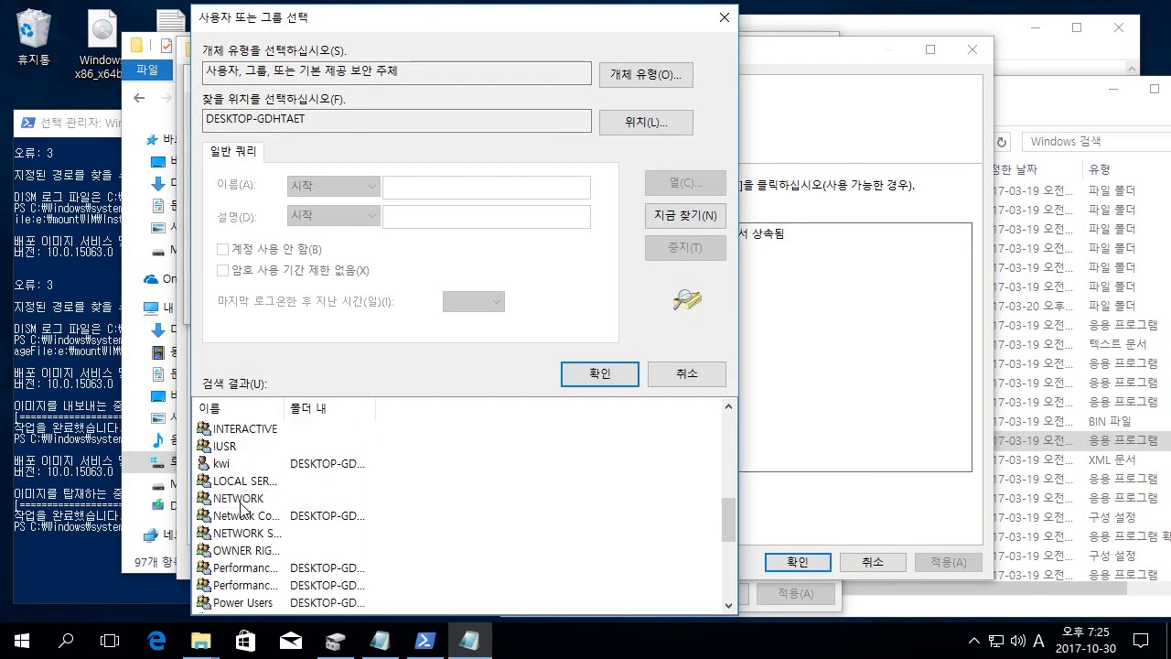
left_click(224, 464)
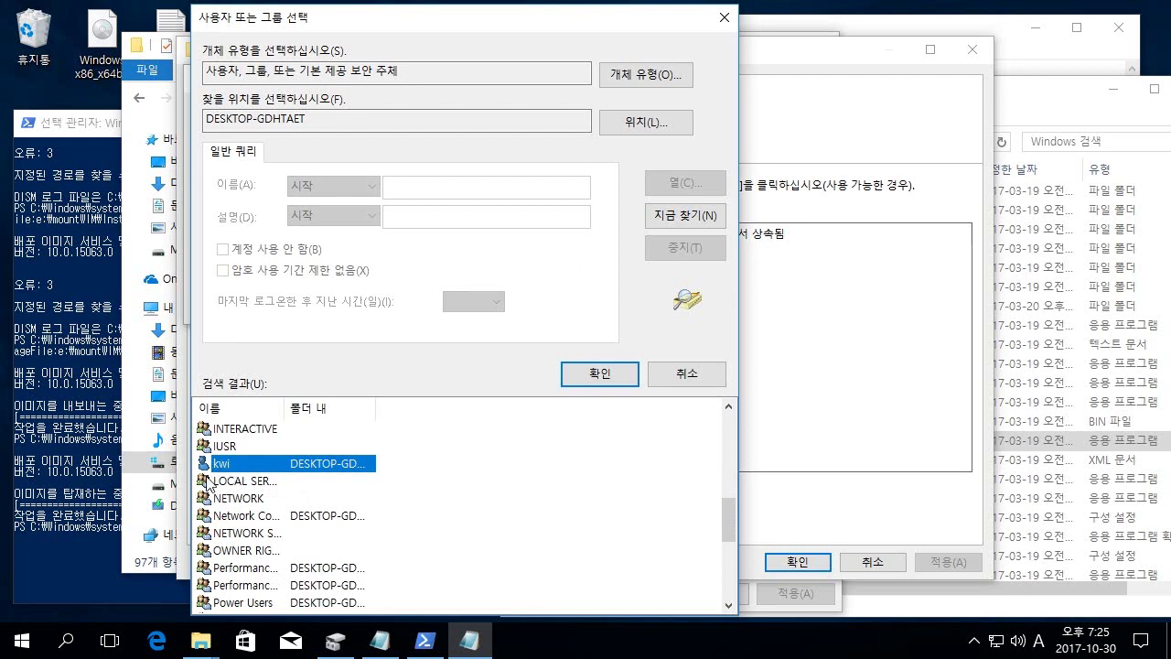
left_click(594, 377)
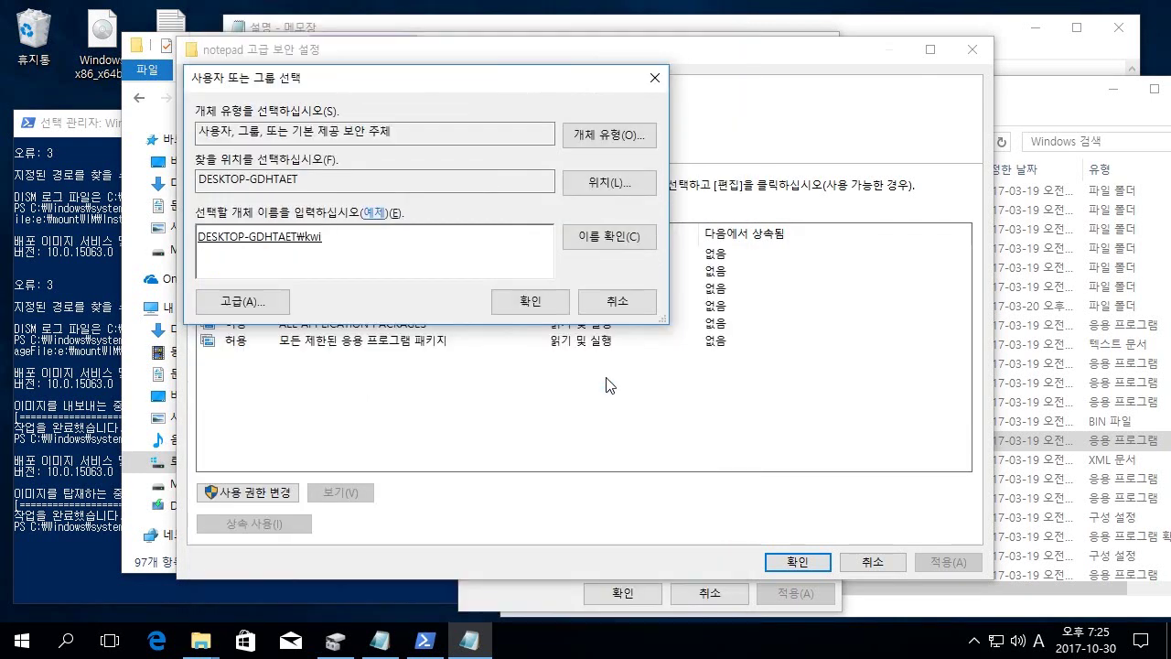
left_click(525, 303)
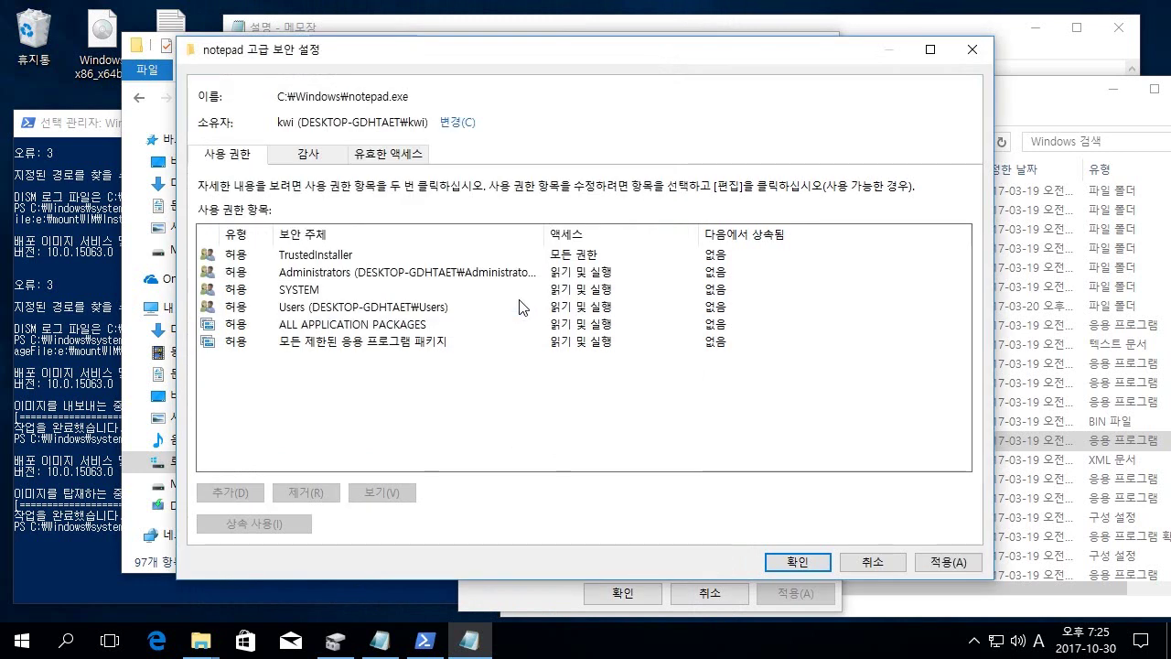
left_click(930, 562)
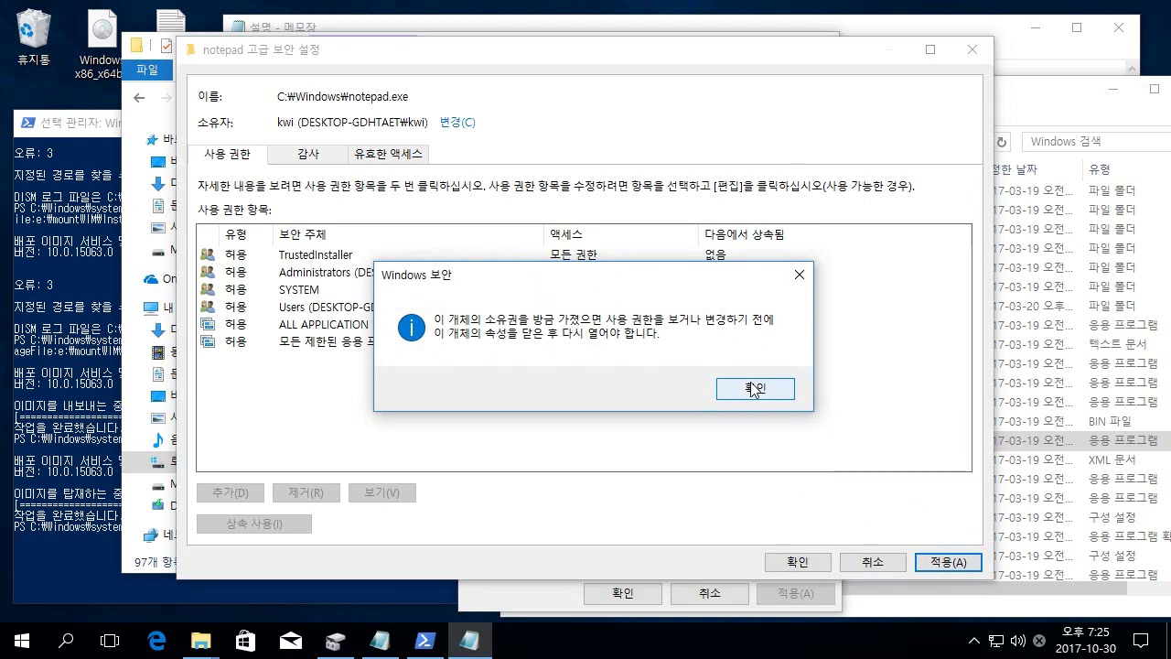
left_click(754, 388)
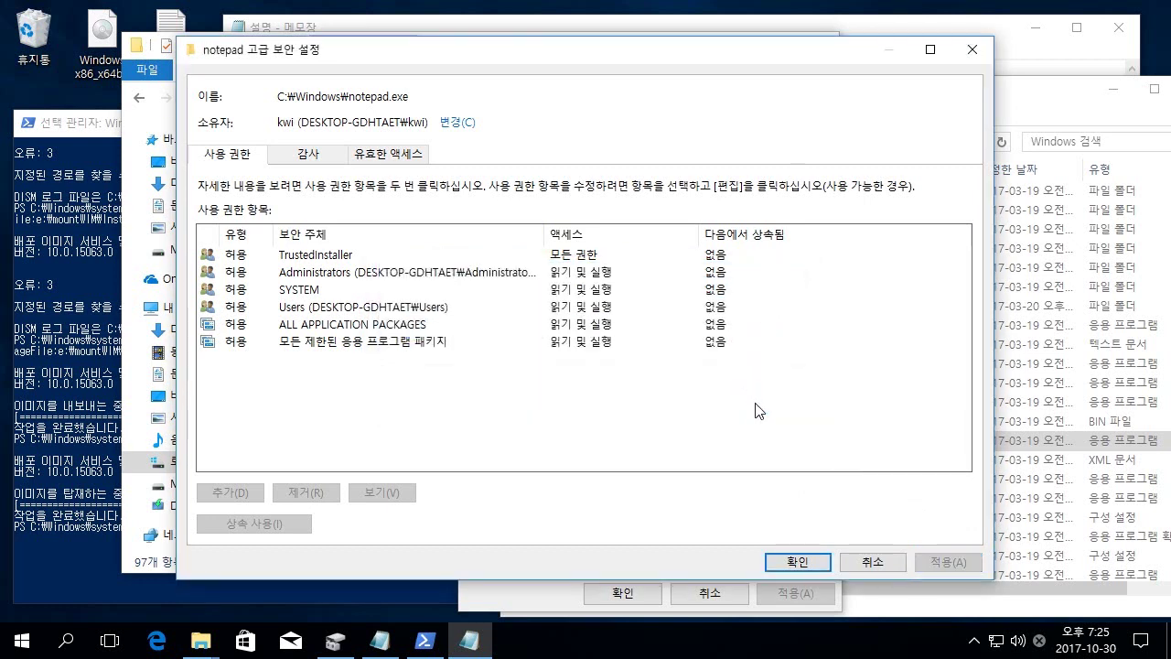
left_click(805, 565)
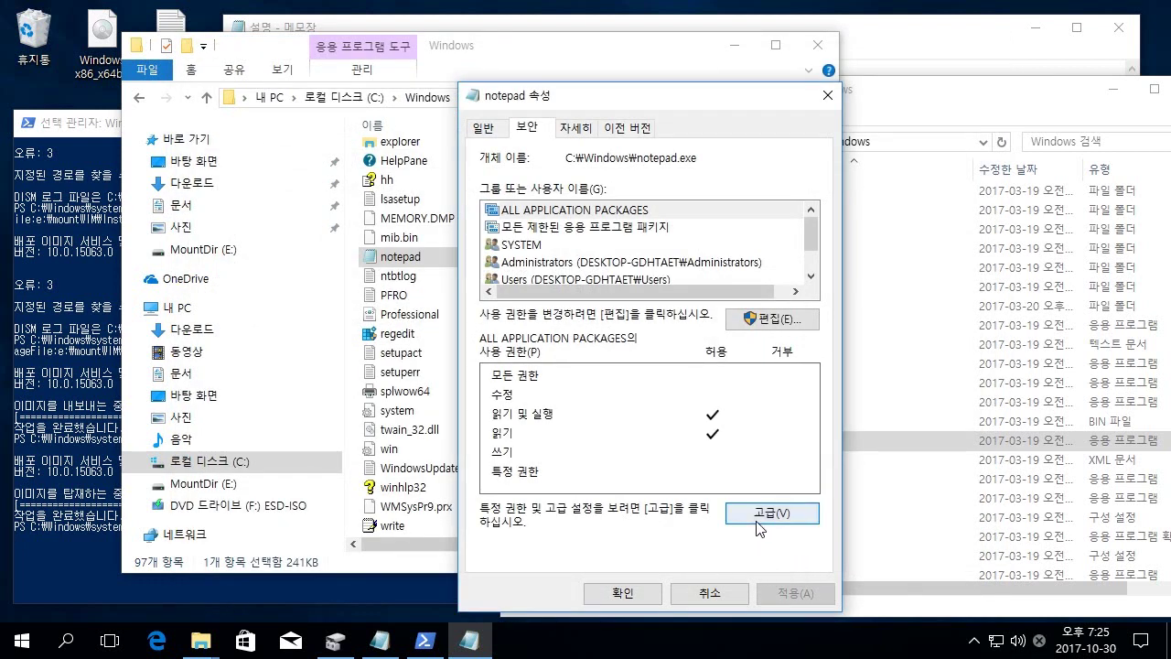
Reopen notepad's advanced security settings, start a new permission entry, and list the accounts available as its principal
left_click(761, 515)
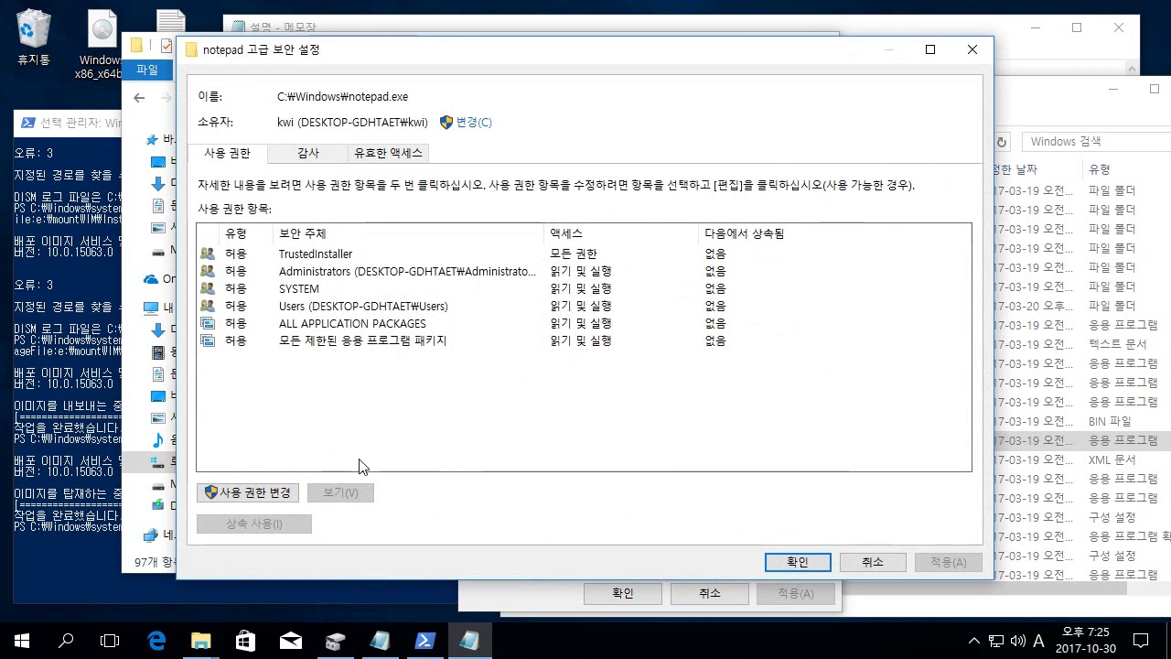
left_click(252, 494)
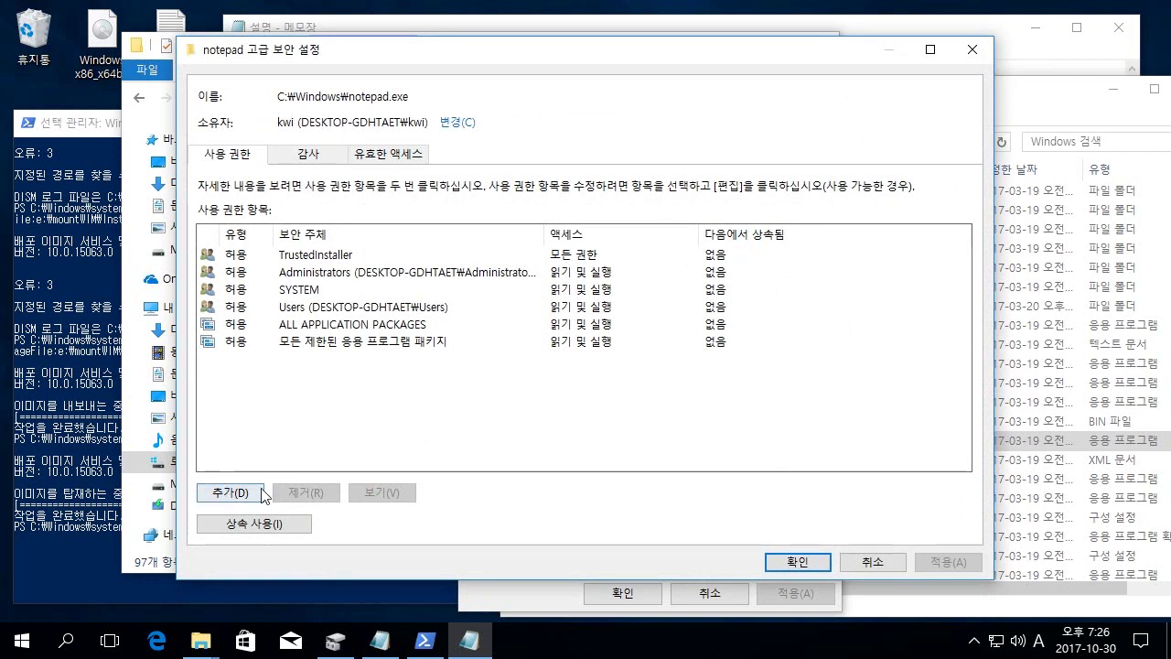
left_click(236, 494)
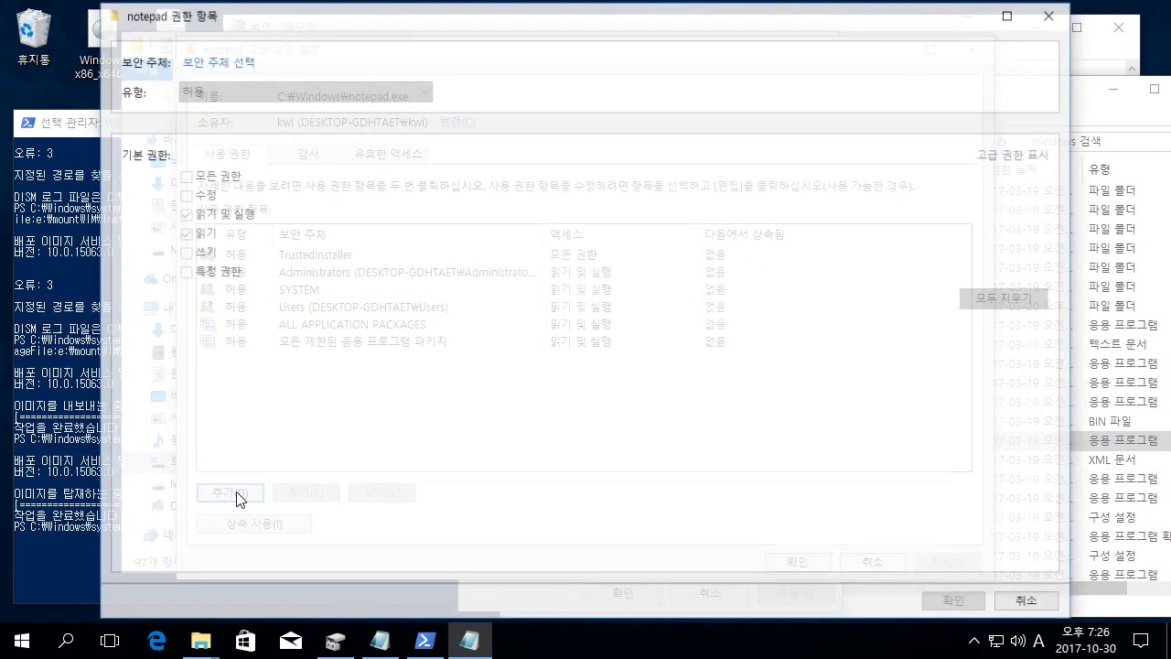
left_click(243, 63)
left_click(177, 268)
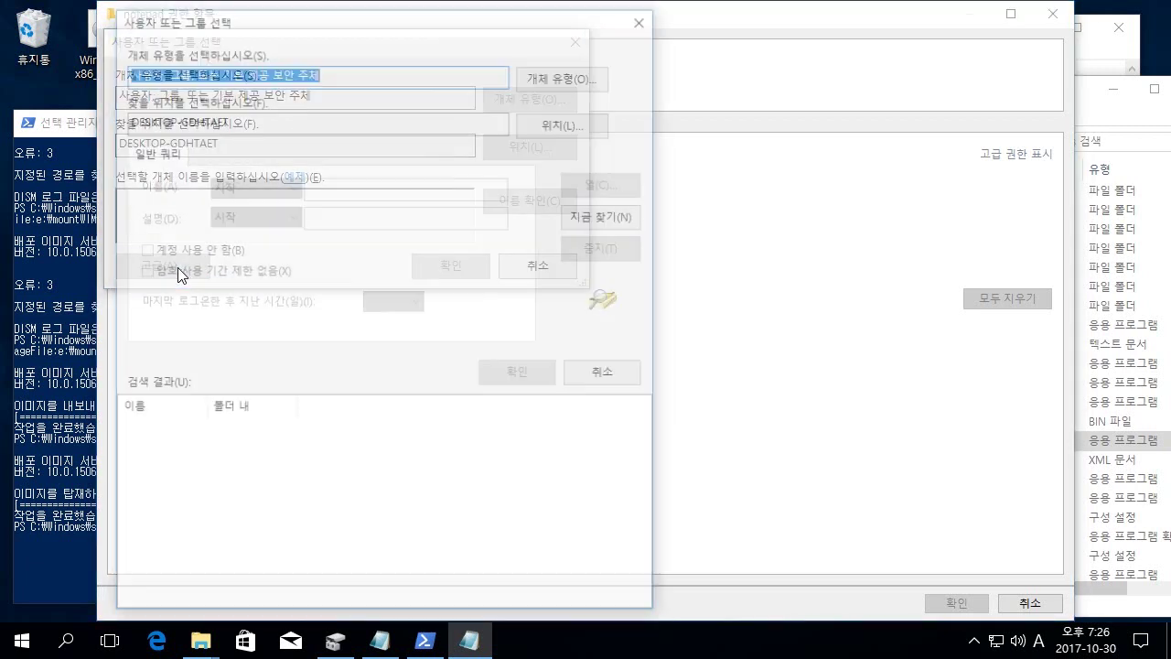
left_click(590, 220)
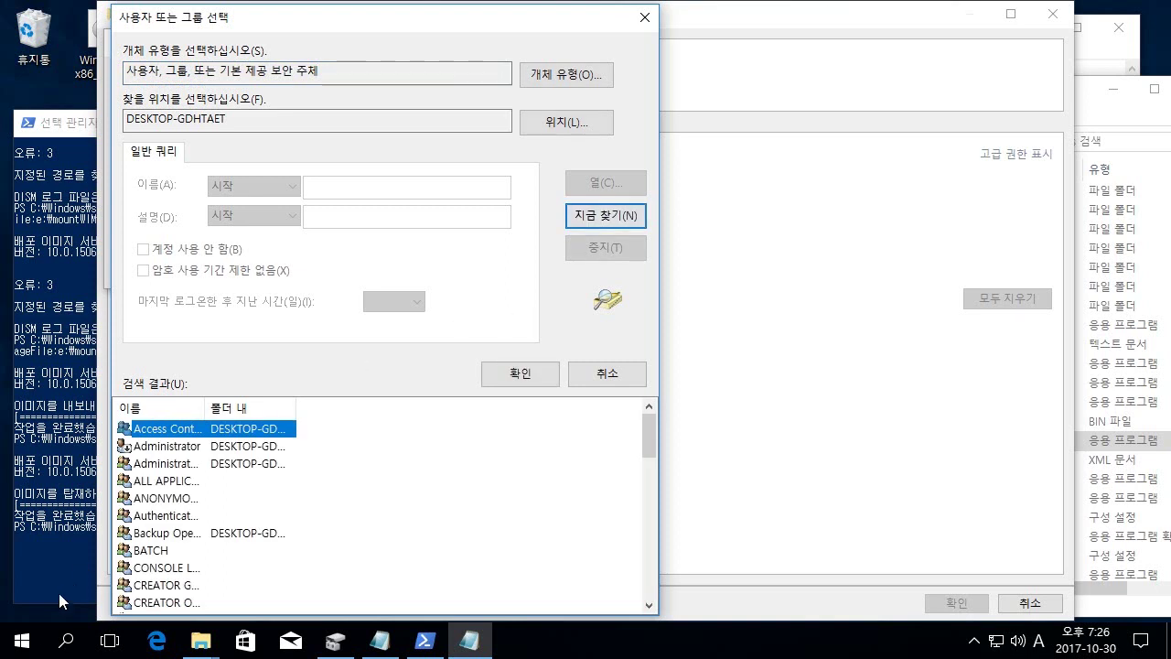
Recheck the signed-in account's name and choose that account as the principal of the new permission entry
left_click(22, 641)
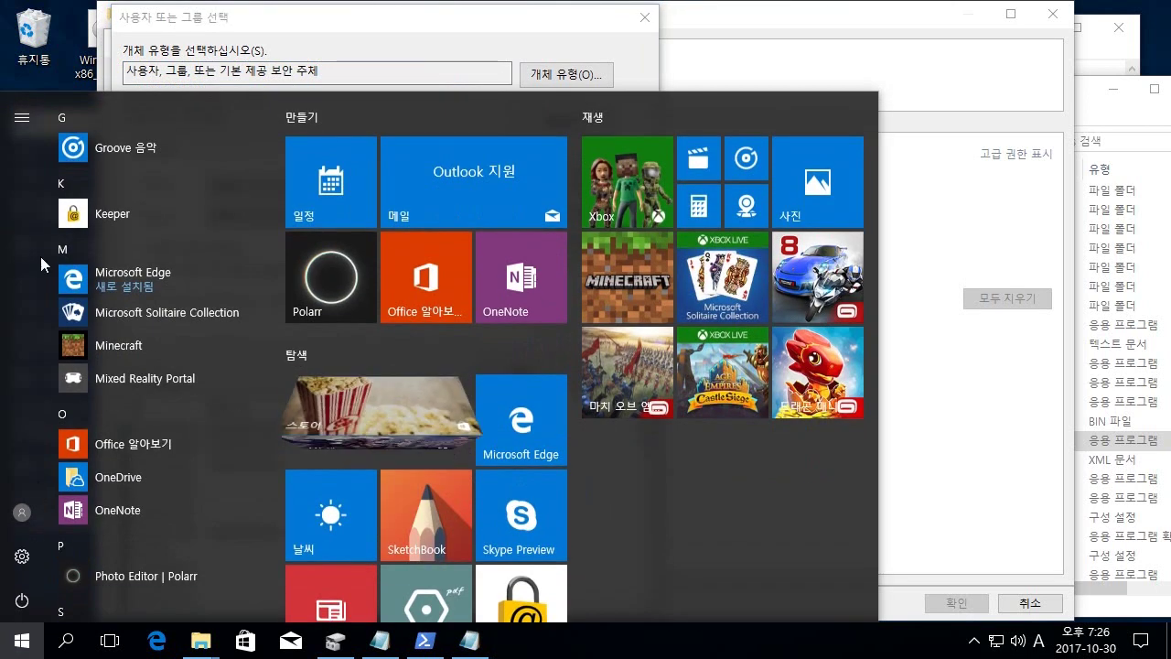
left_click(22, 122)
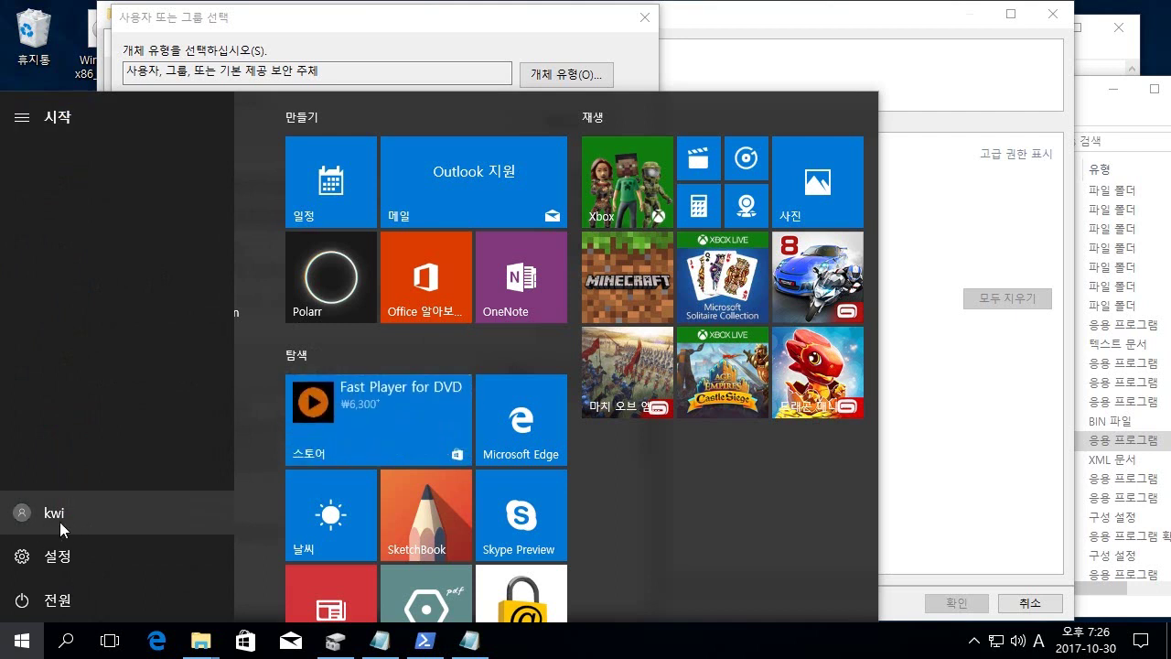
left_click(528, 28)
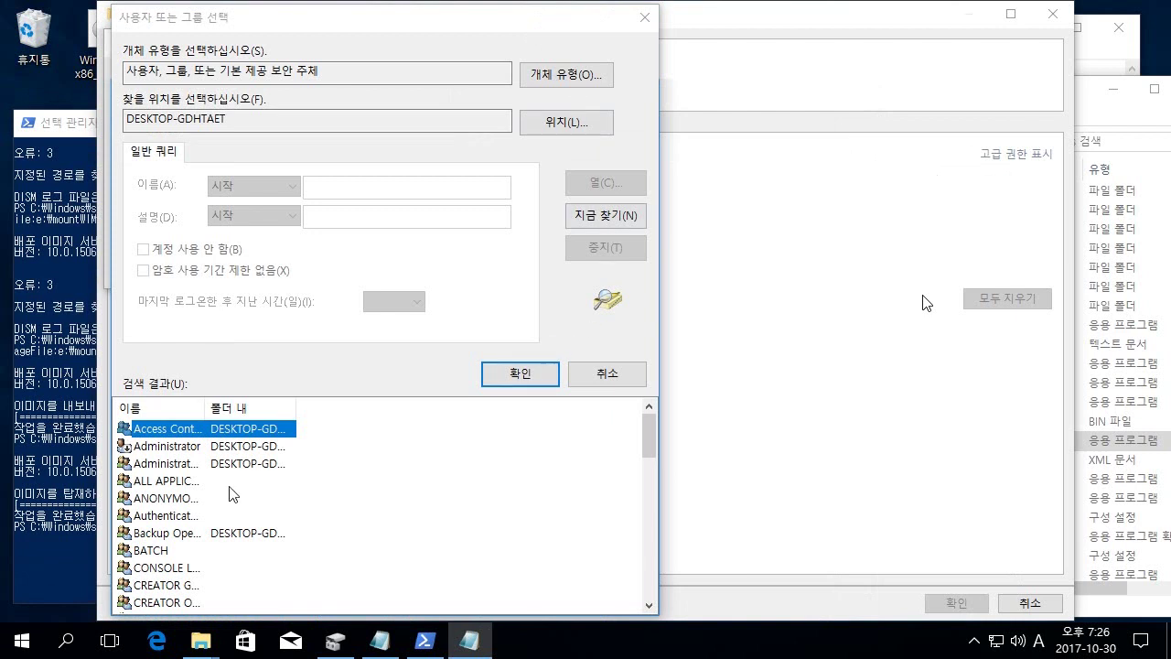
scroll(244, 488, "down", 3)
scroll(188, 506, "down", 3)
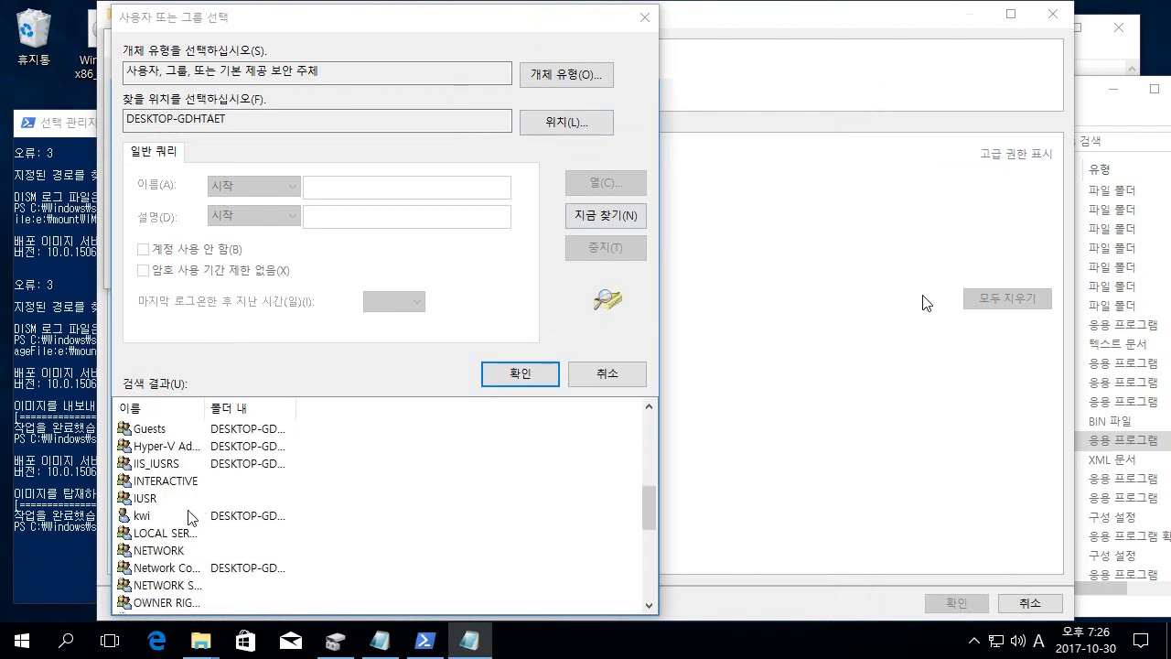
left_click(165, 521)
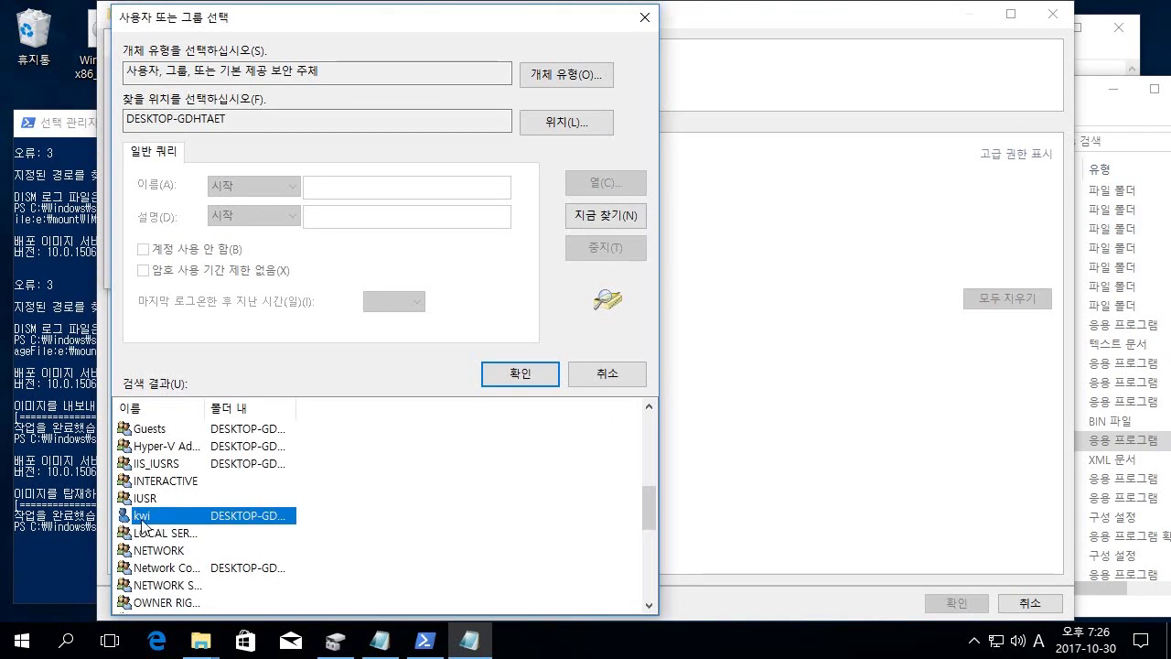
left_click(515, 377)
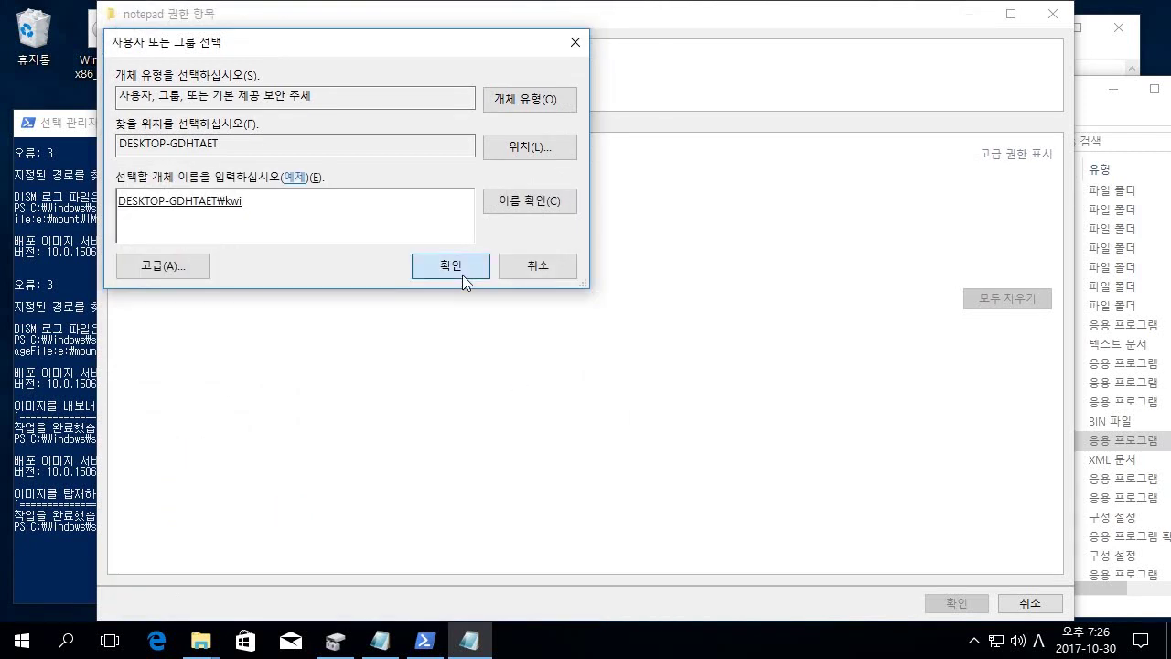
left_click(462, 277)
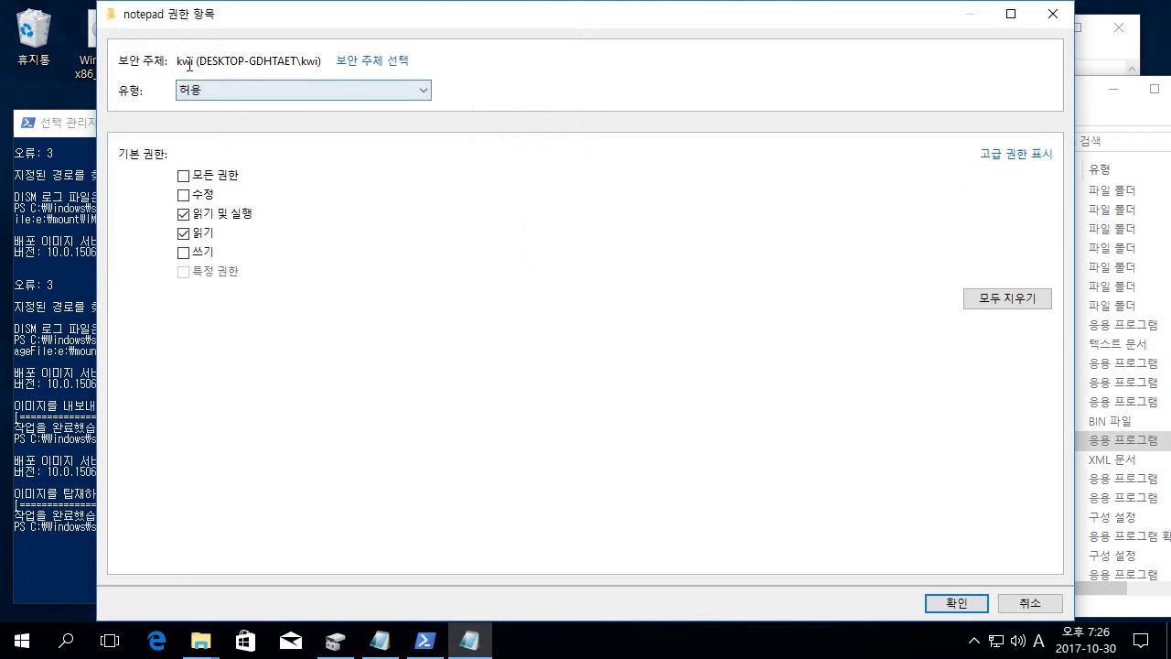
Grant full control (모든 권한) in the new permission entry, confirm it, and select it in the permission list
left_click(184, 181)
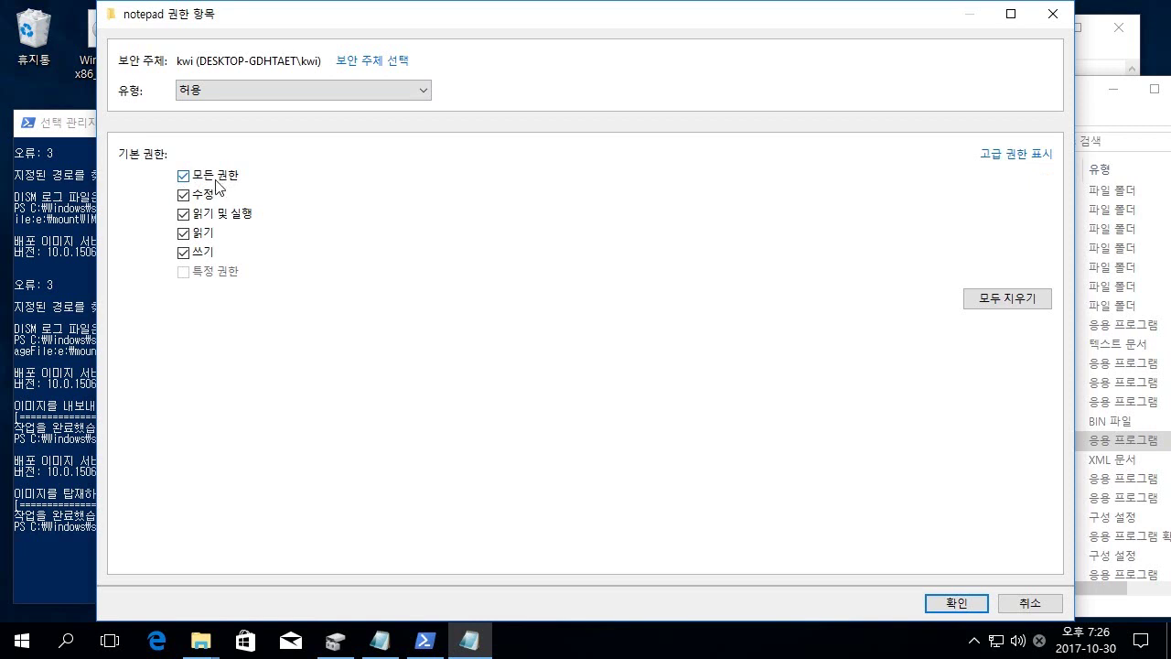
left_click(958, 604)
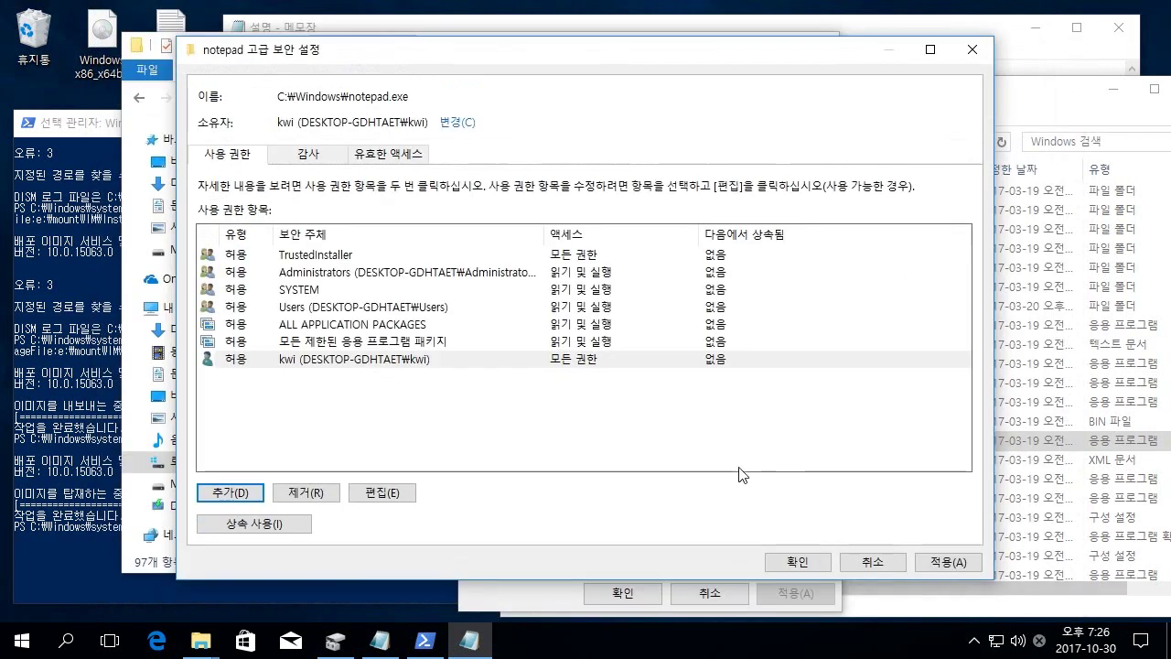
left_click(475, 365)
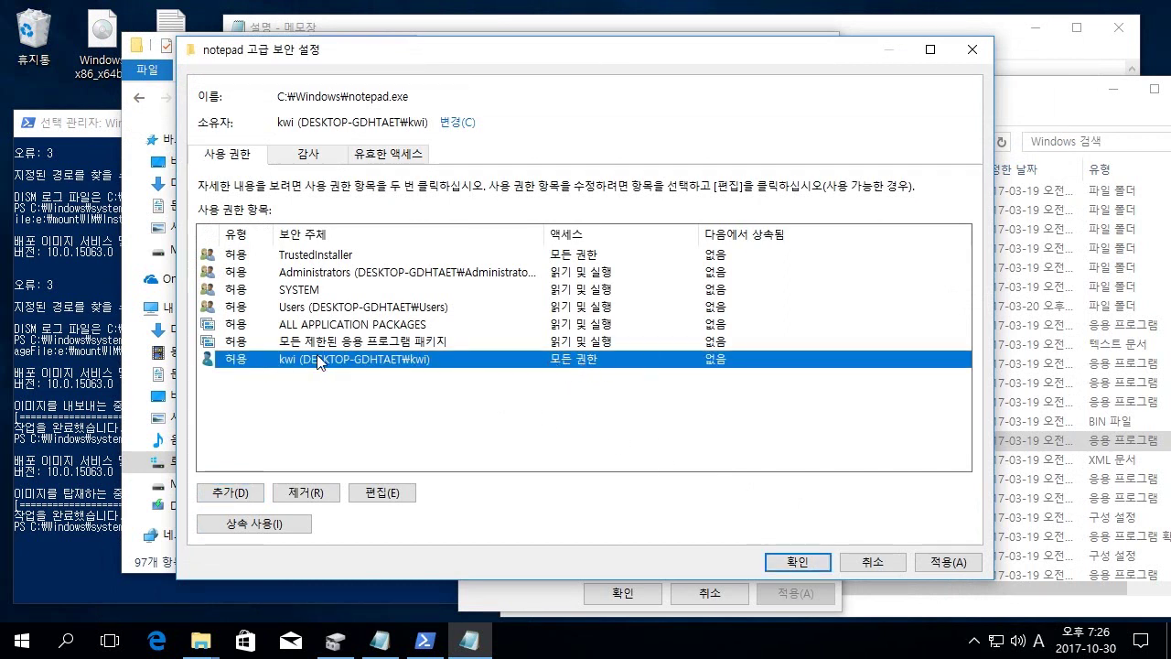
Apply the new full-control permission on notepad.exe, accept the system-folder change, and close the advanced security settings and file properties
left_click(945, 561)
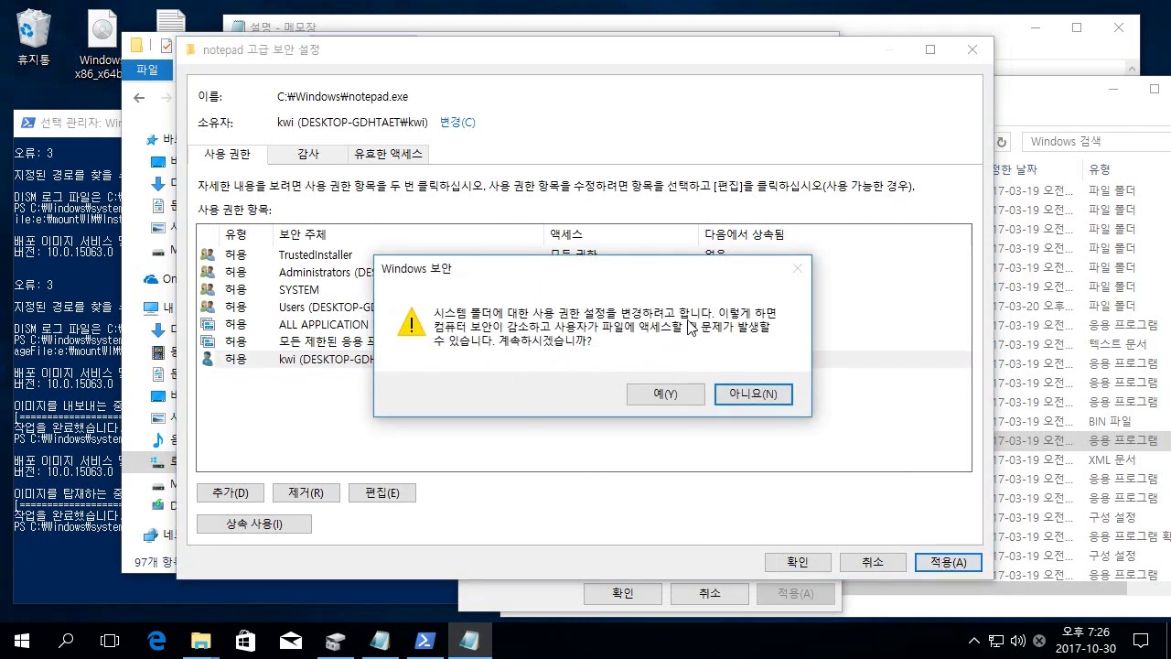
left_click(665, 394)
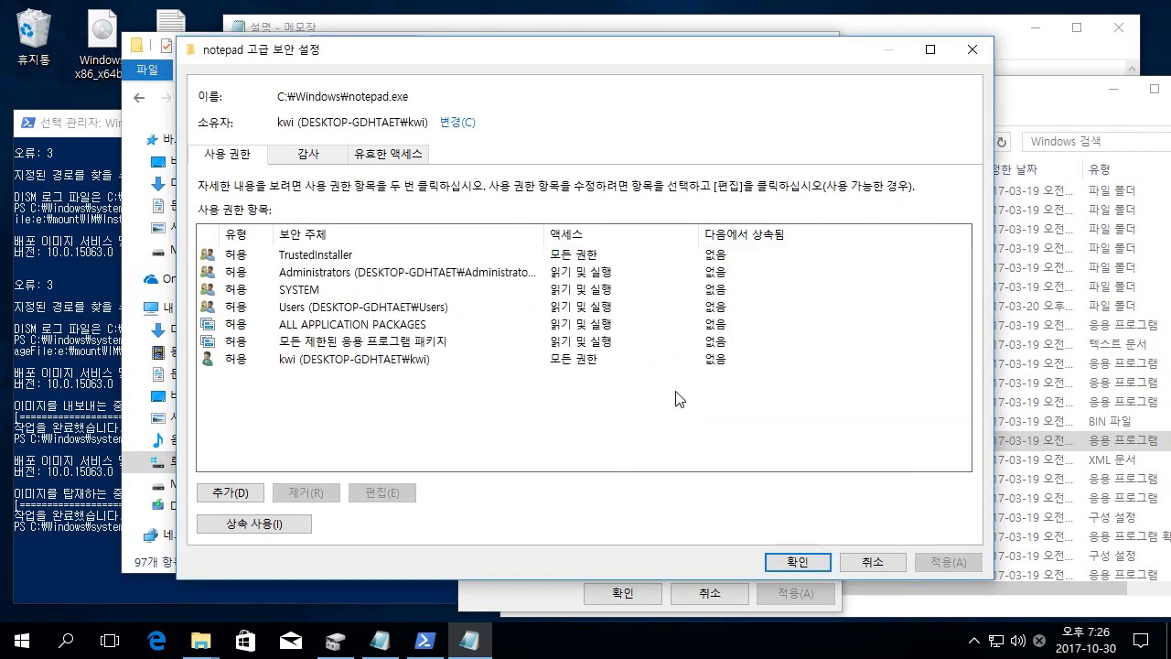
left_click(792, 561)
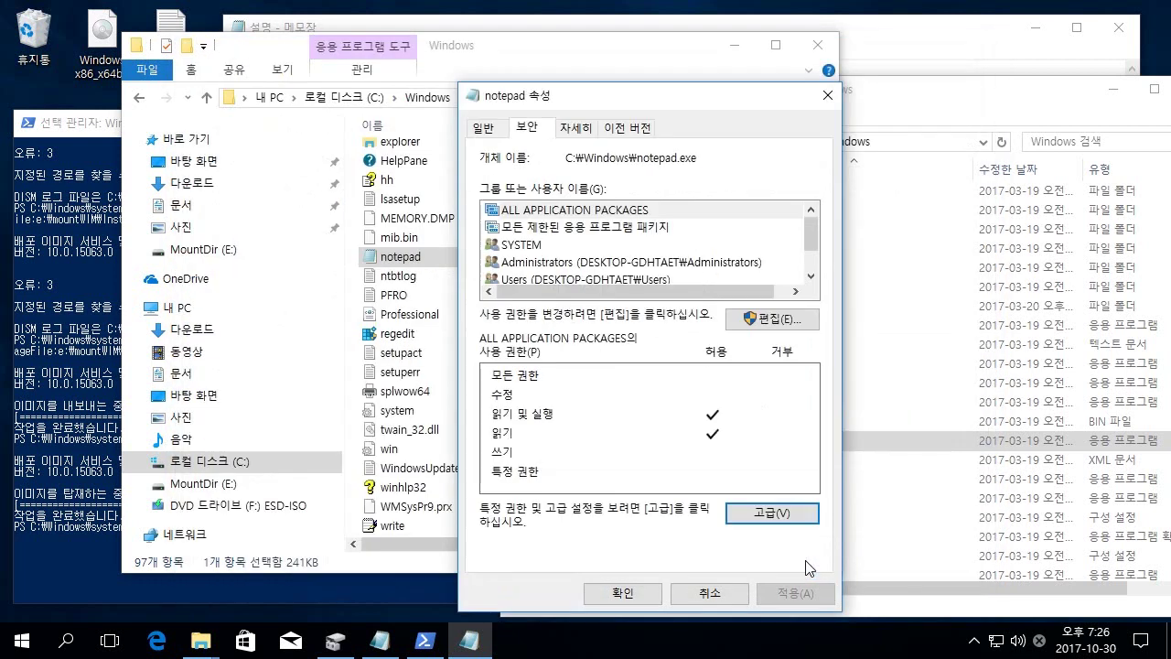
left_click(632, 591)
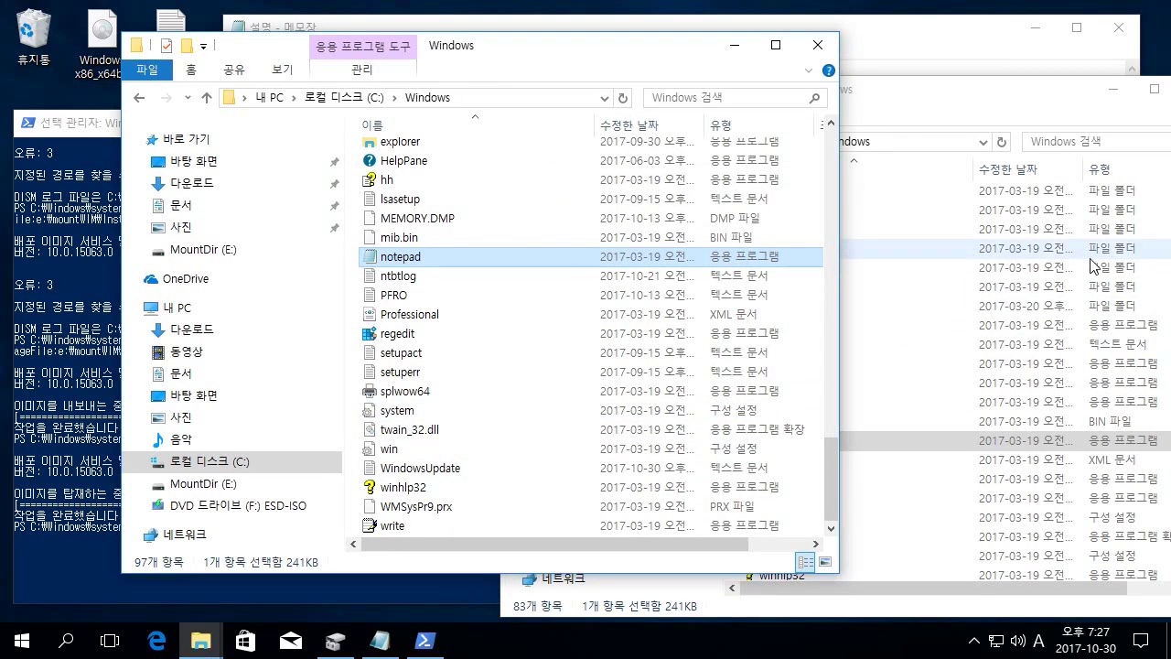
Copy notepad from the mounted image's E:\mount\Windows folder and paste it into C:\Windows, overwriting the existing file
left_click(978, 108)
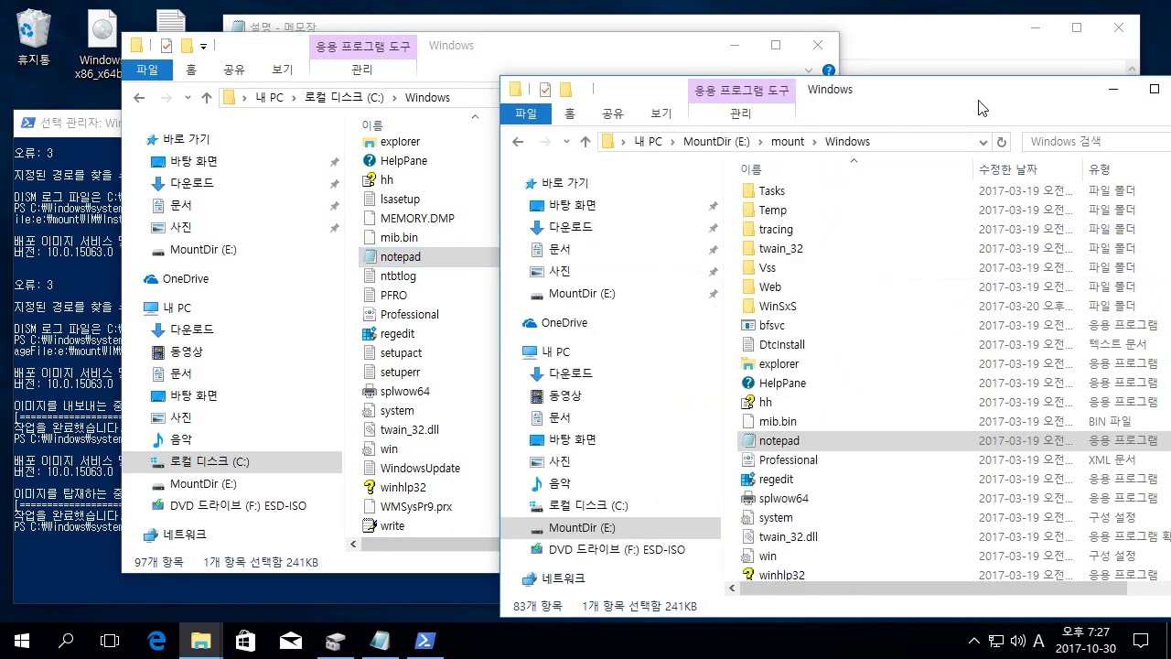
right_click(851, 451)
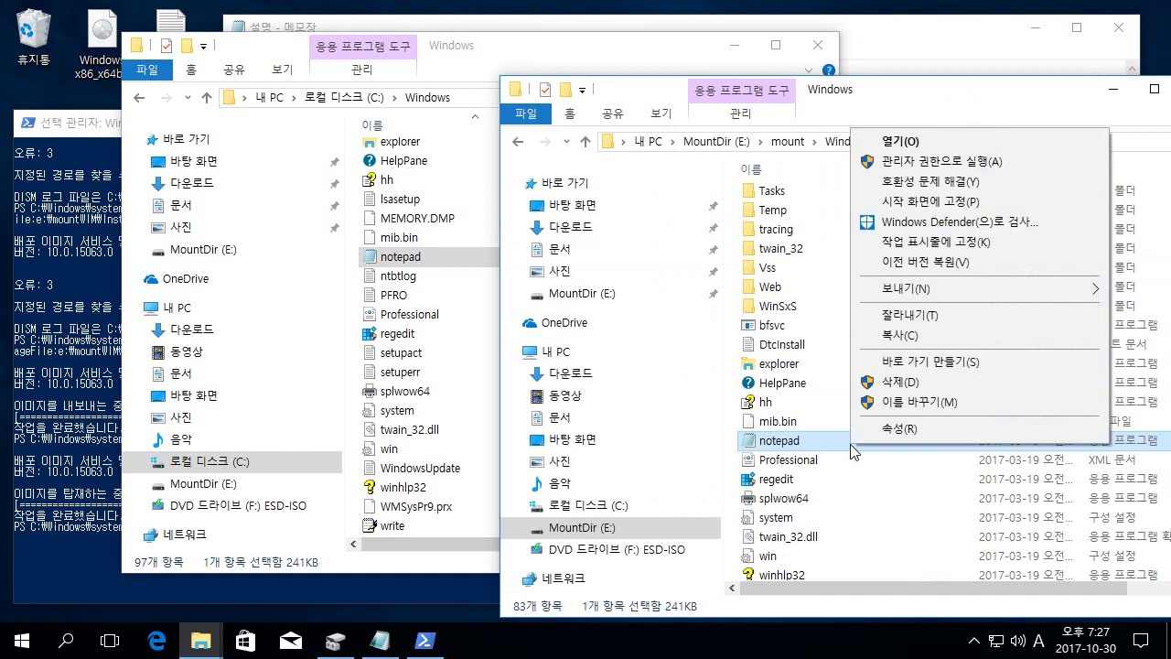
left_click(929, 336)
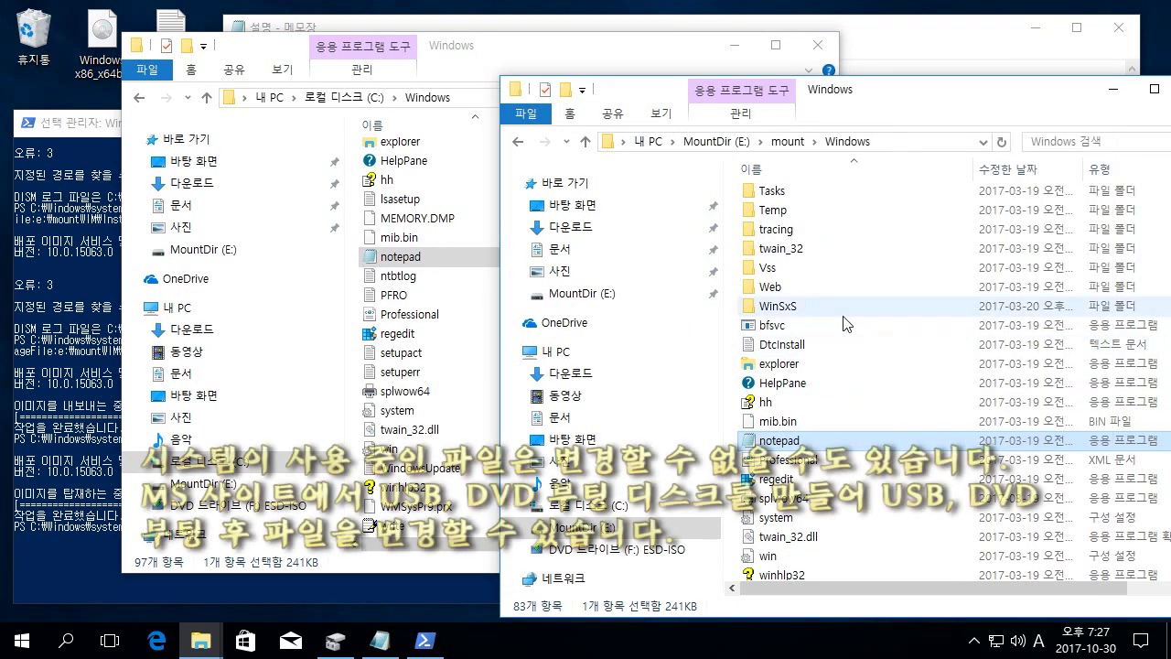
left_click(469, 57)
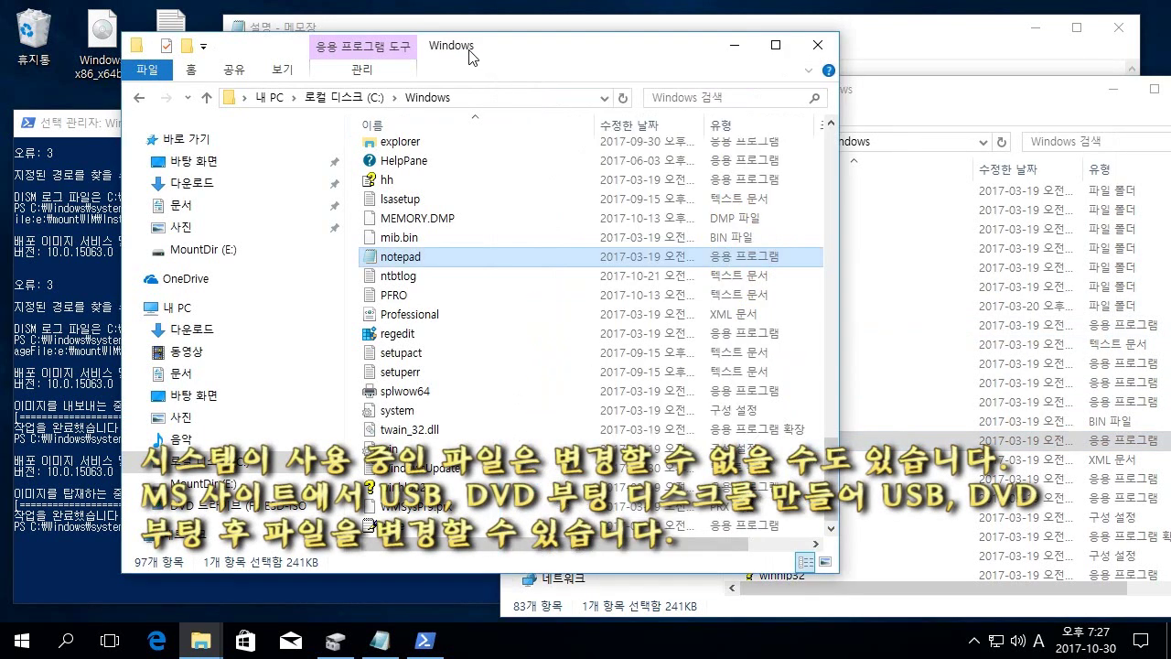
right_click(352, 263)
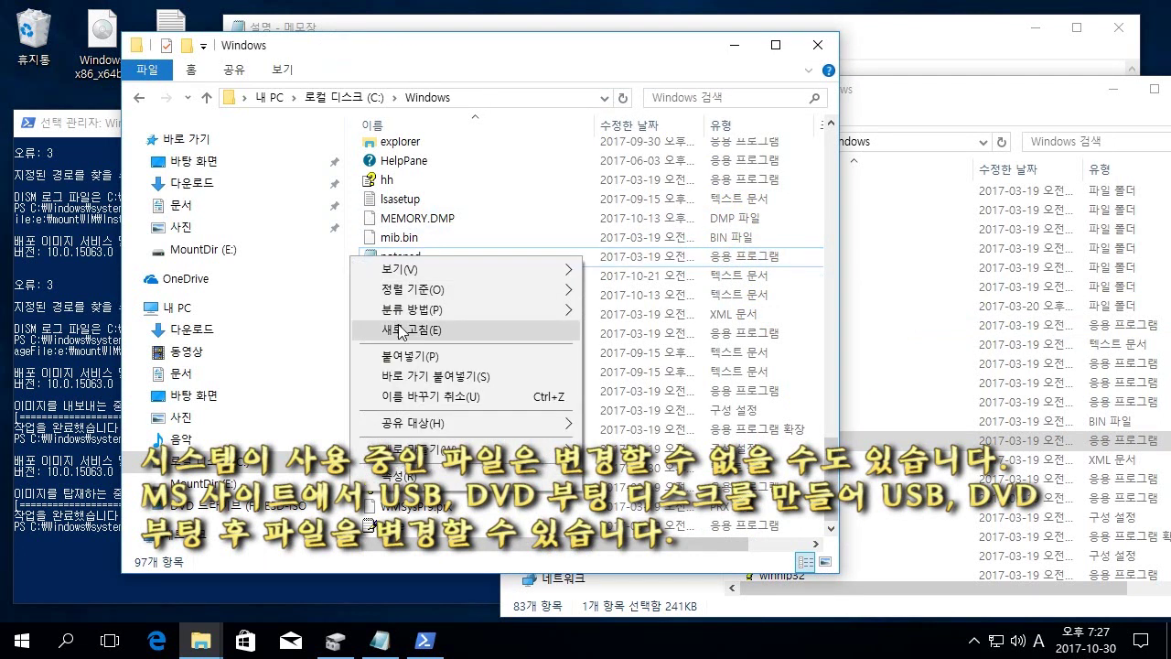
left_click(473, 359)
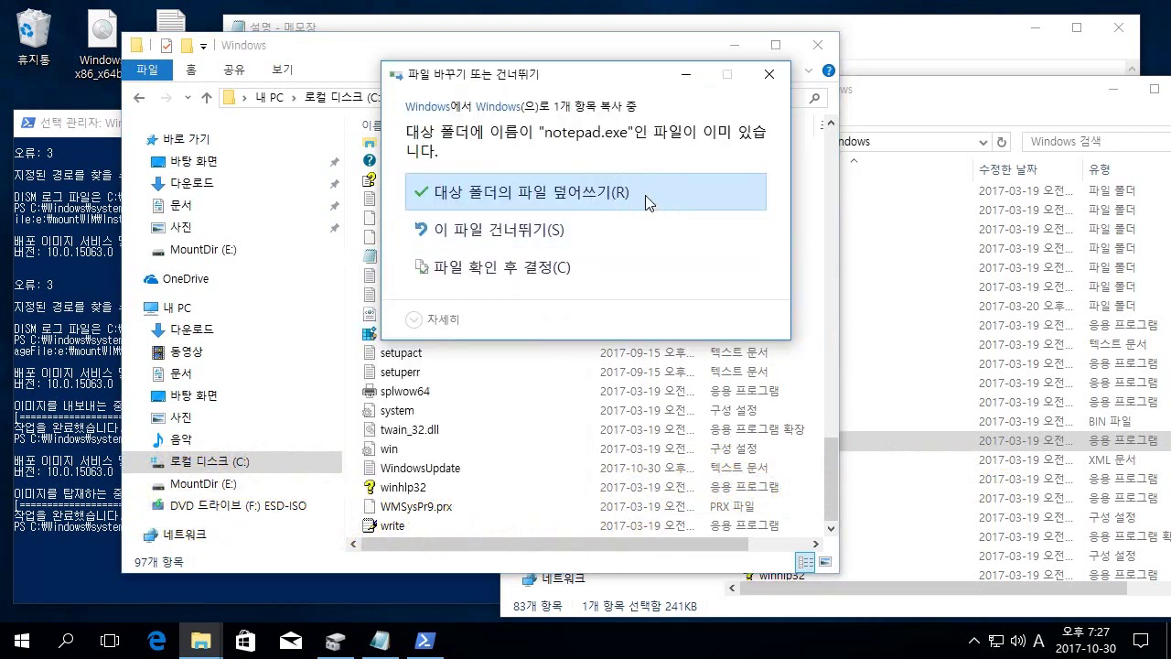
left_click(644, 195)
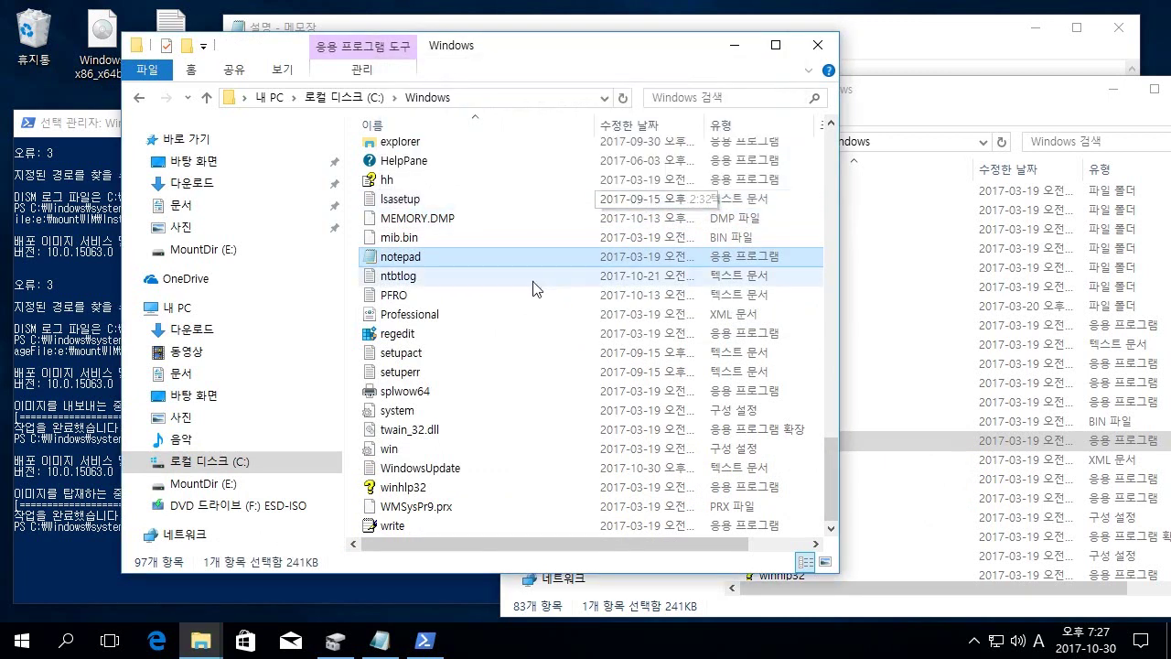
Open the advanced security settings of the replaced notepad file in C:\Windows
right_click(477, 263)
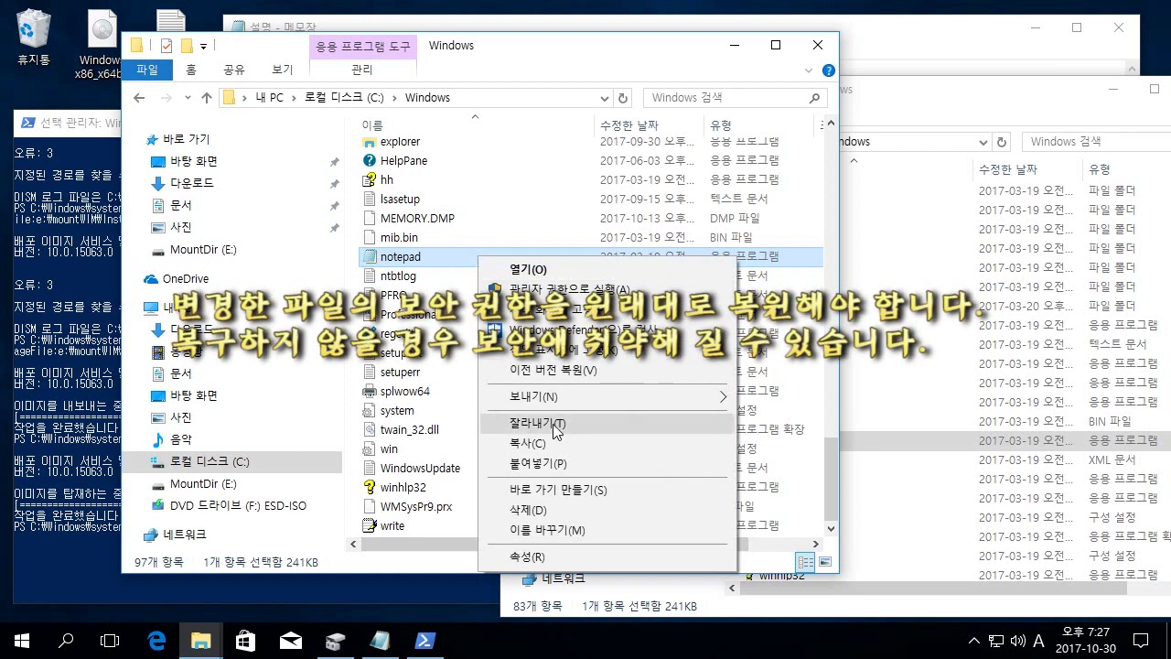
left_click(585, 557)
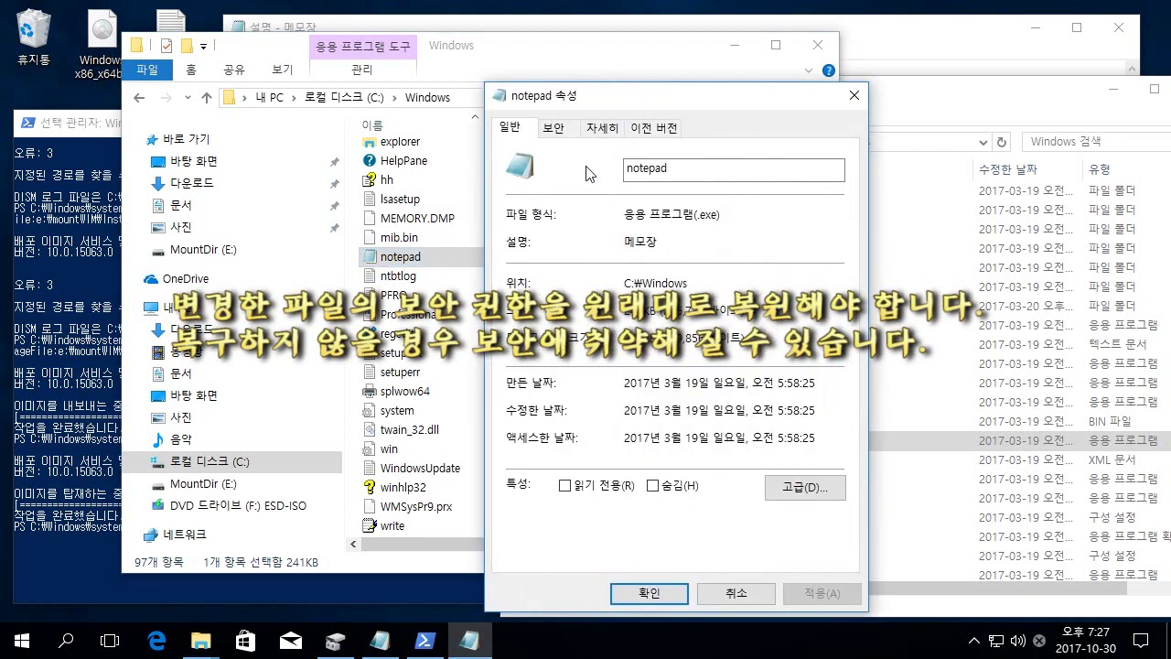
left_click(553, 128)
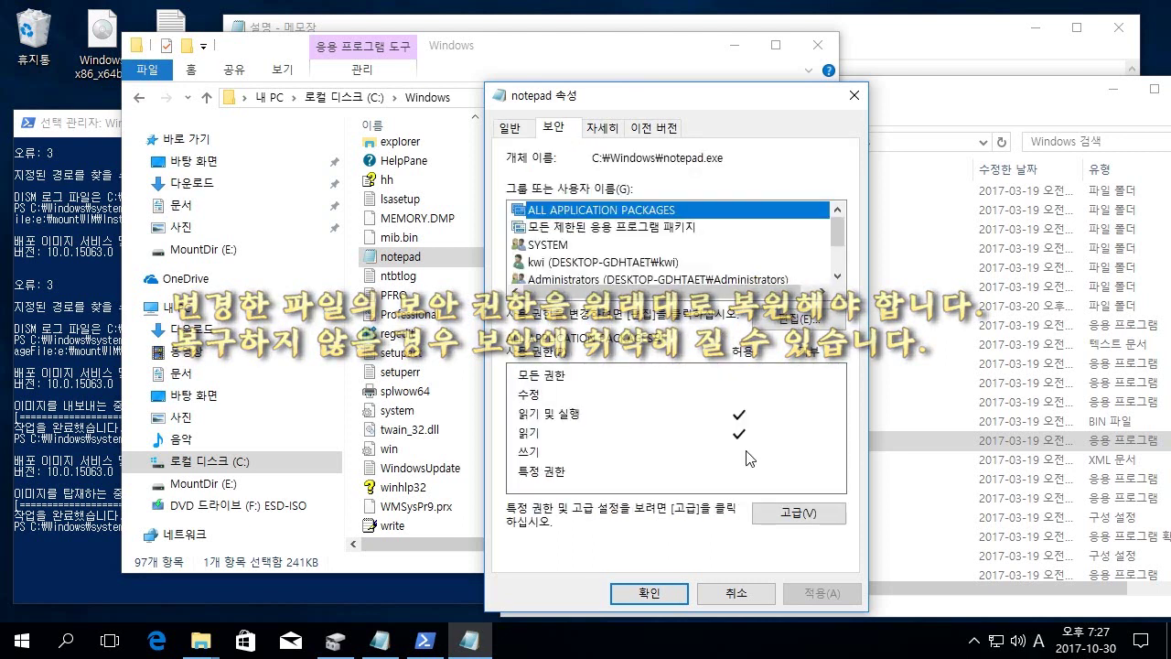
left_click(774, 515)
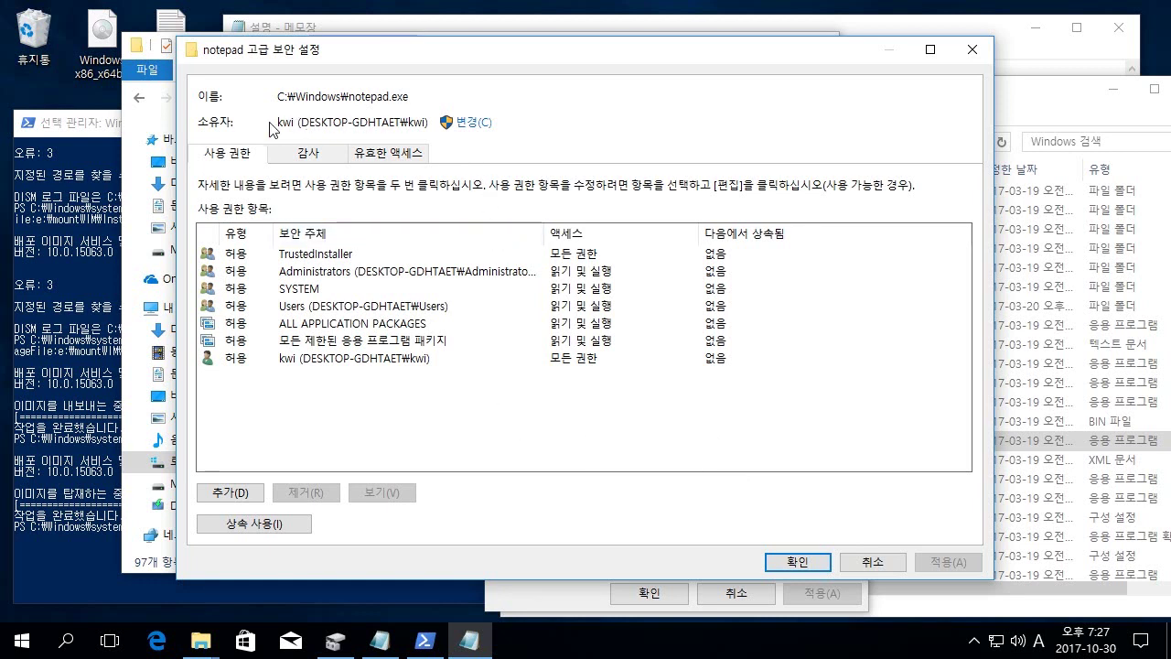
Change the owner of notepad.exe to NT SERVICE\TrustedInstaller, checking the name before confirming it
left_click(474, 125)
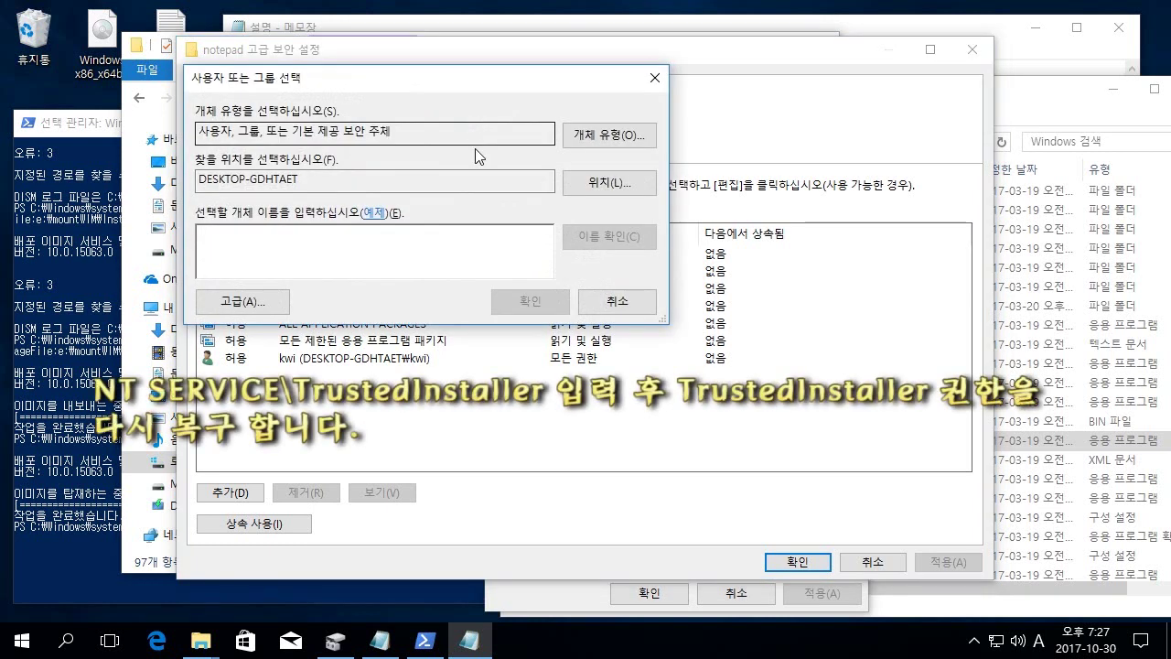
right_click(455, 234)
left_click(426, 248)
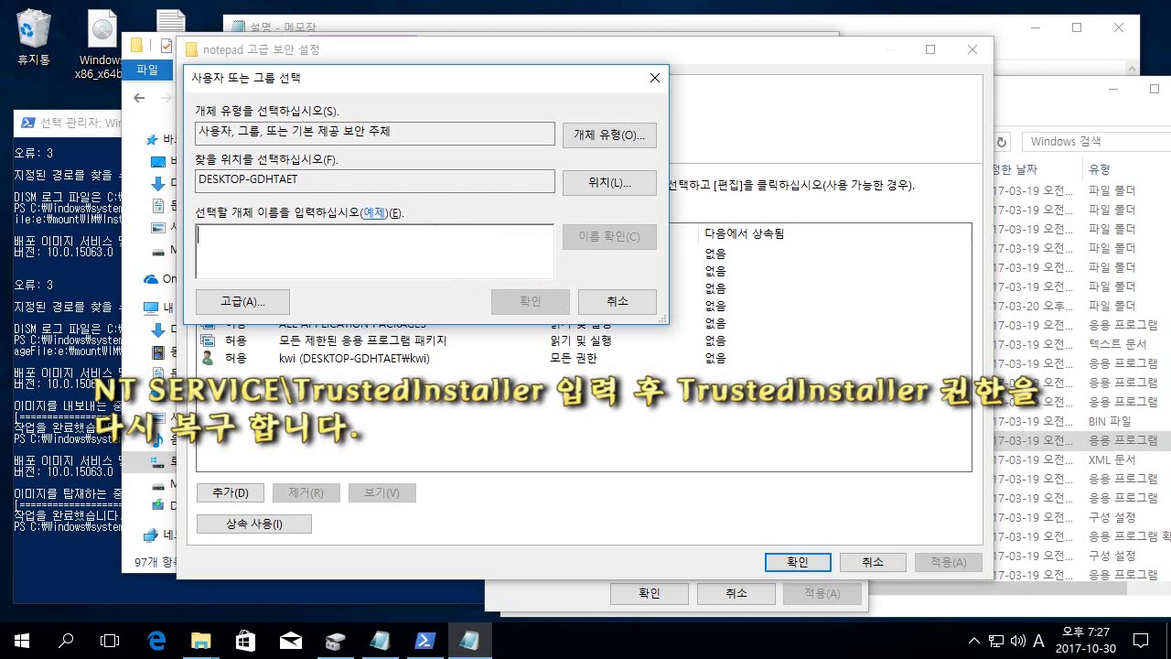
right_click(479, 256)
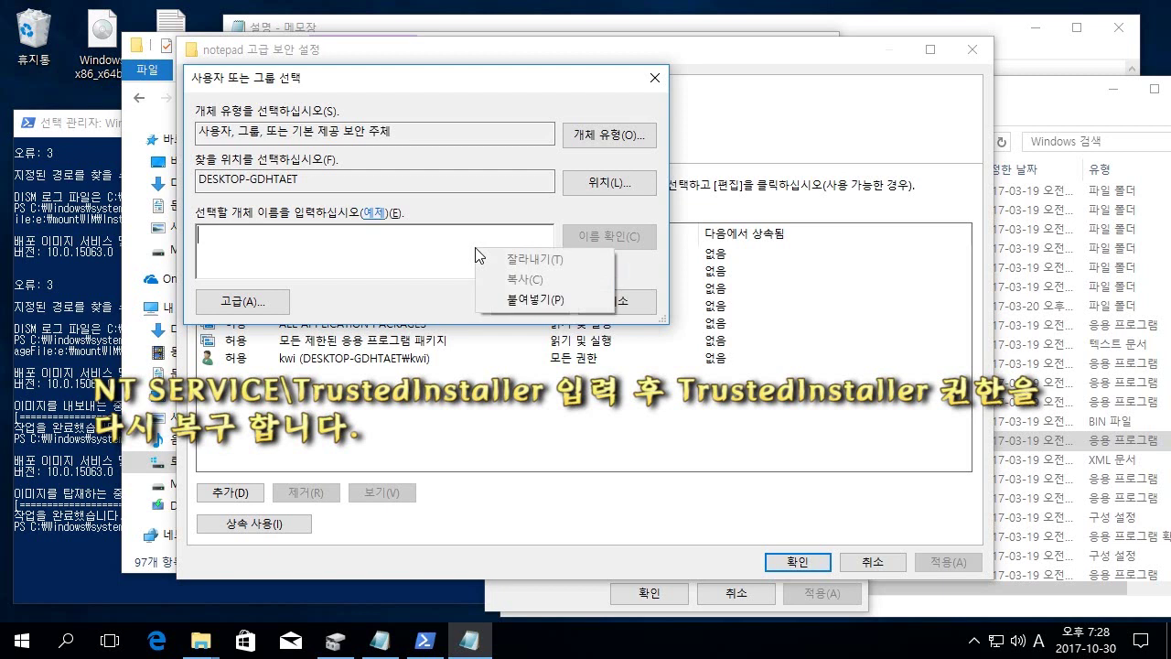
left_click(582, 305)
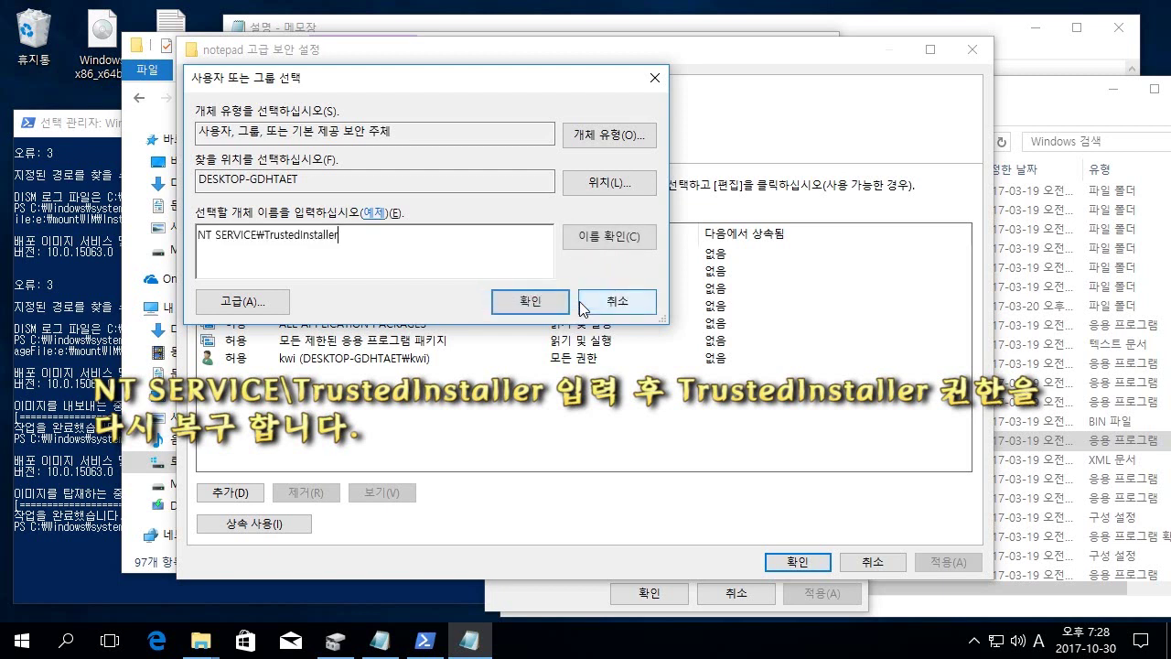
left_click(386, 236)
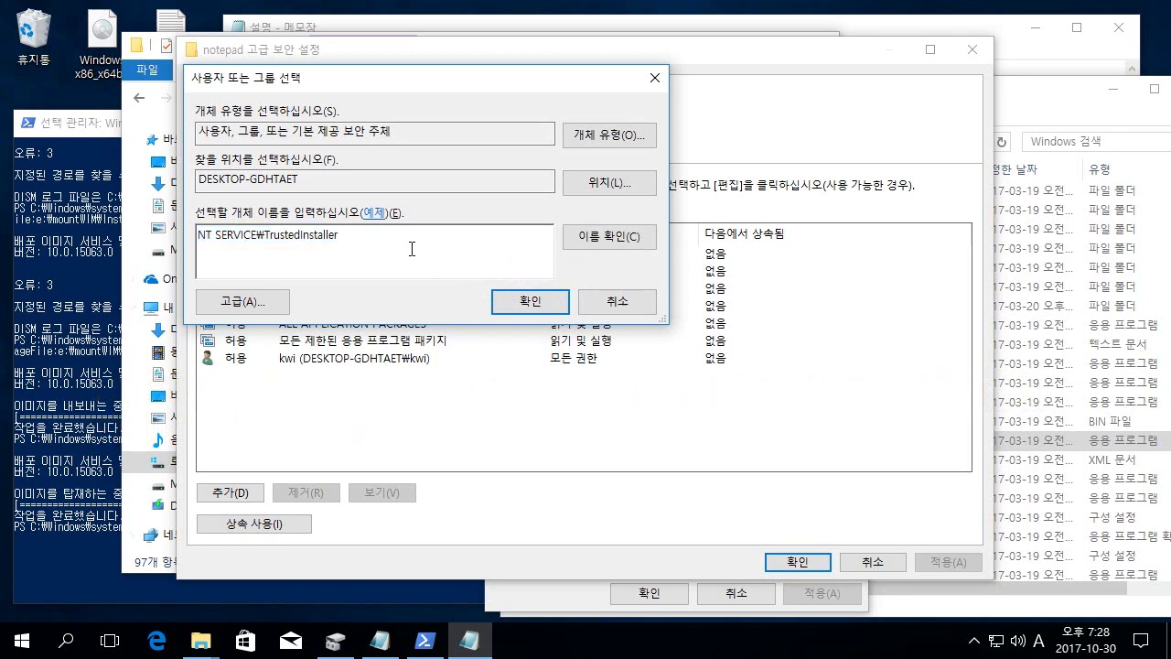
left_click(610, 244)
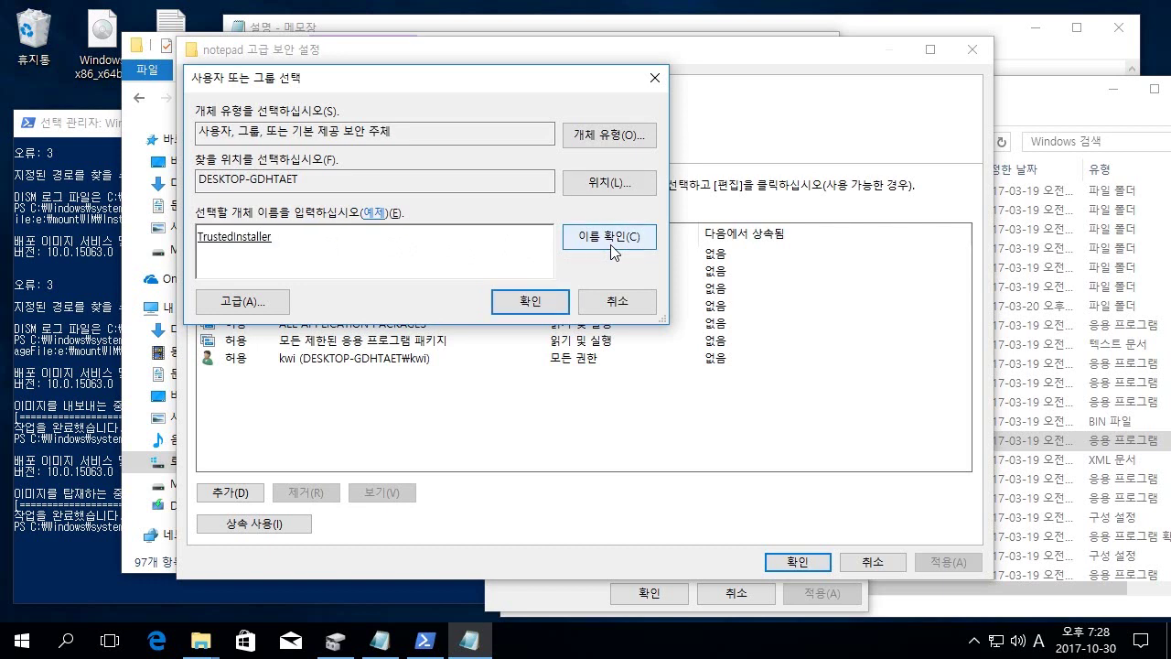
left_click(523, 304)
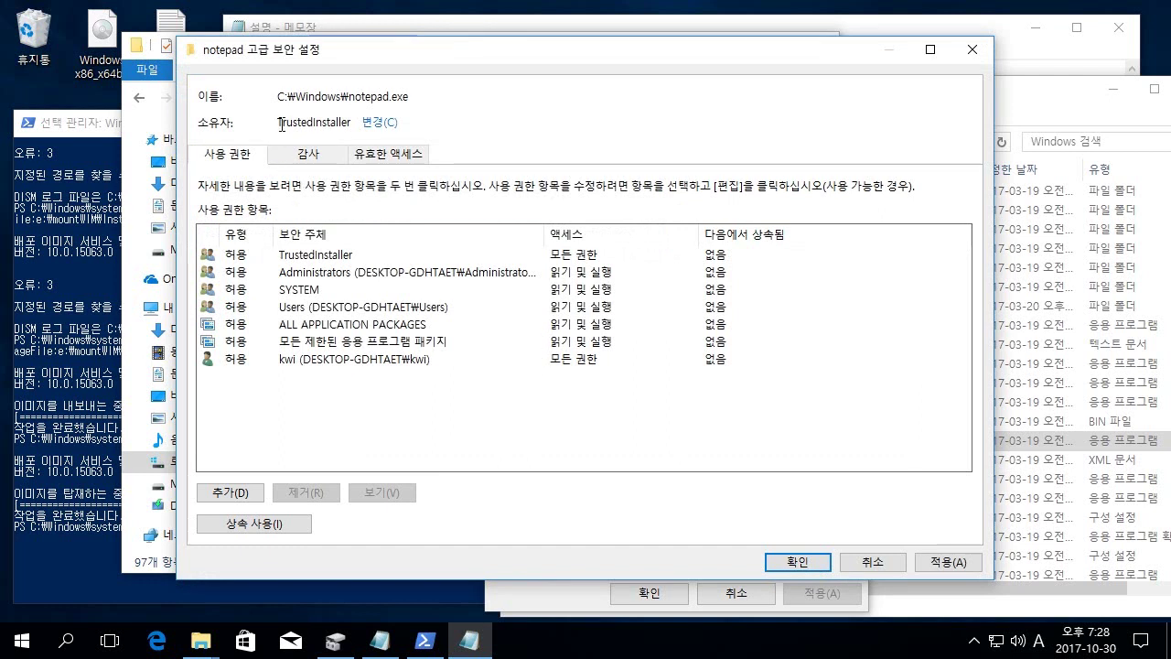
Remove the signed-in account's permission entry from notepad.exe, apply the ownership and permission changes, and close the security settings and properties
left_click_drag(278, 124, 445, 98)
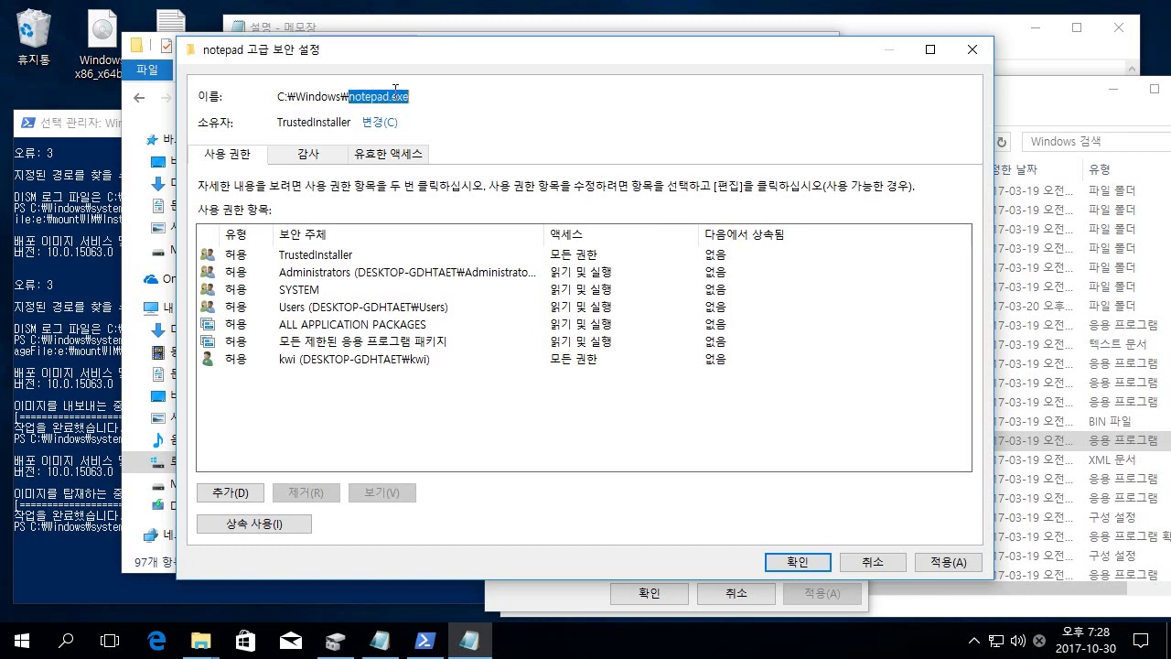
left_click(376, 418)
left_click(363, 361)
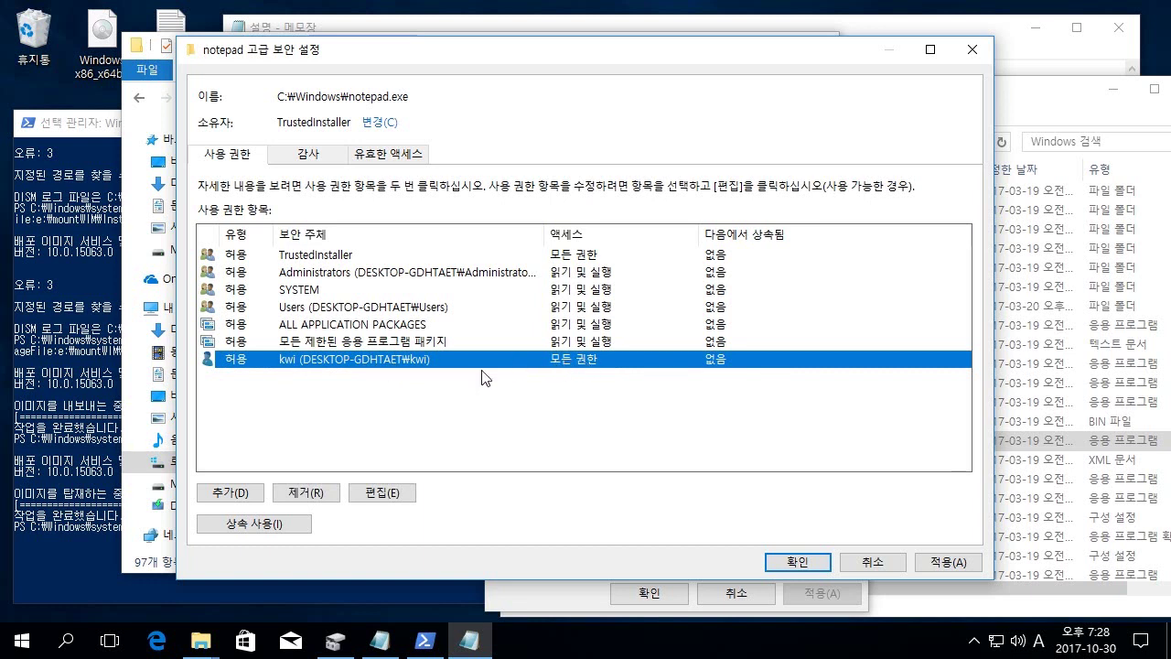
left_click(308, 495)
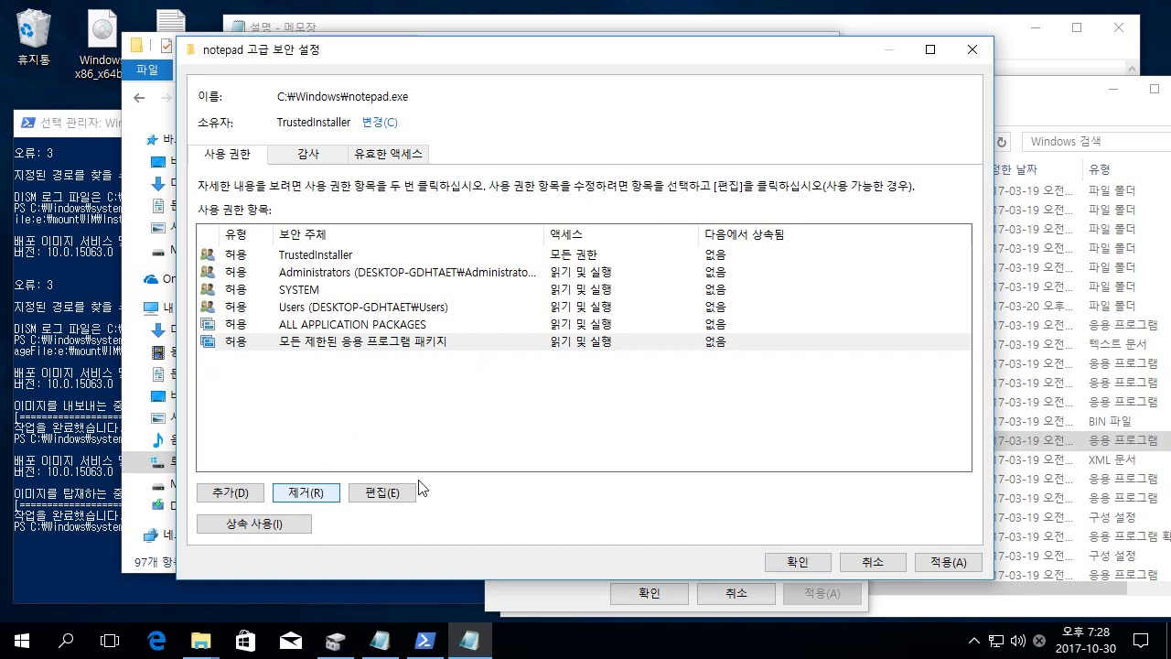
left_click(931, 562)
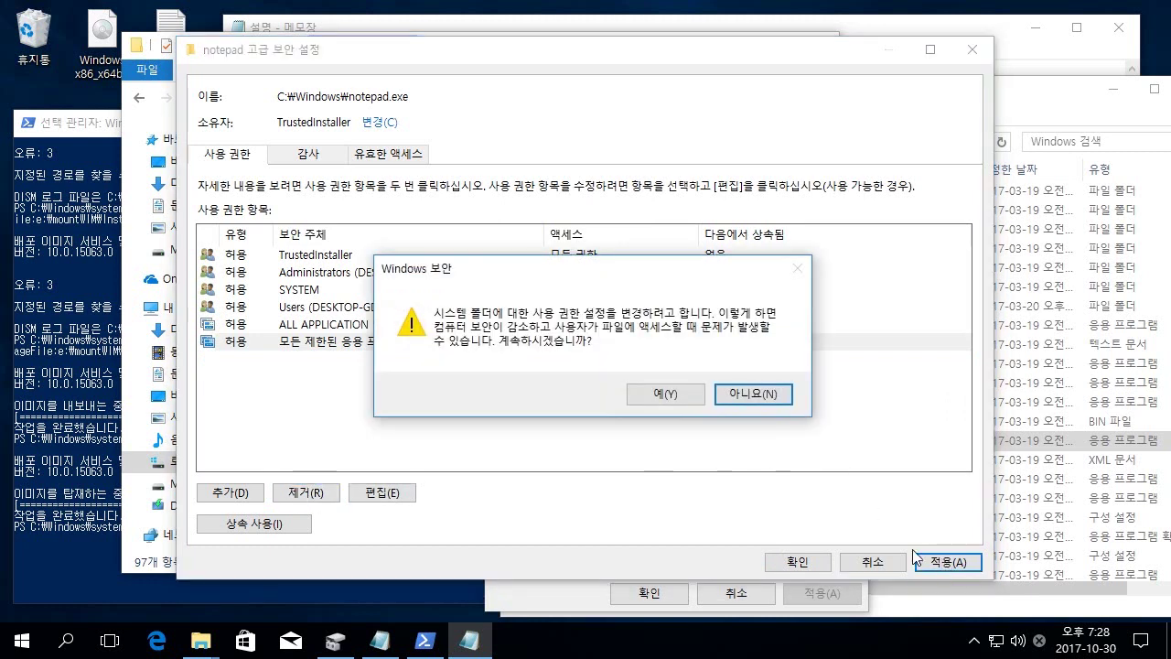
left_click(682, 396)
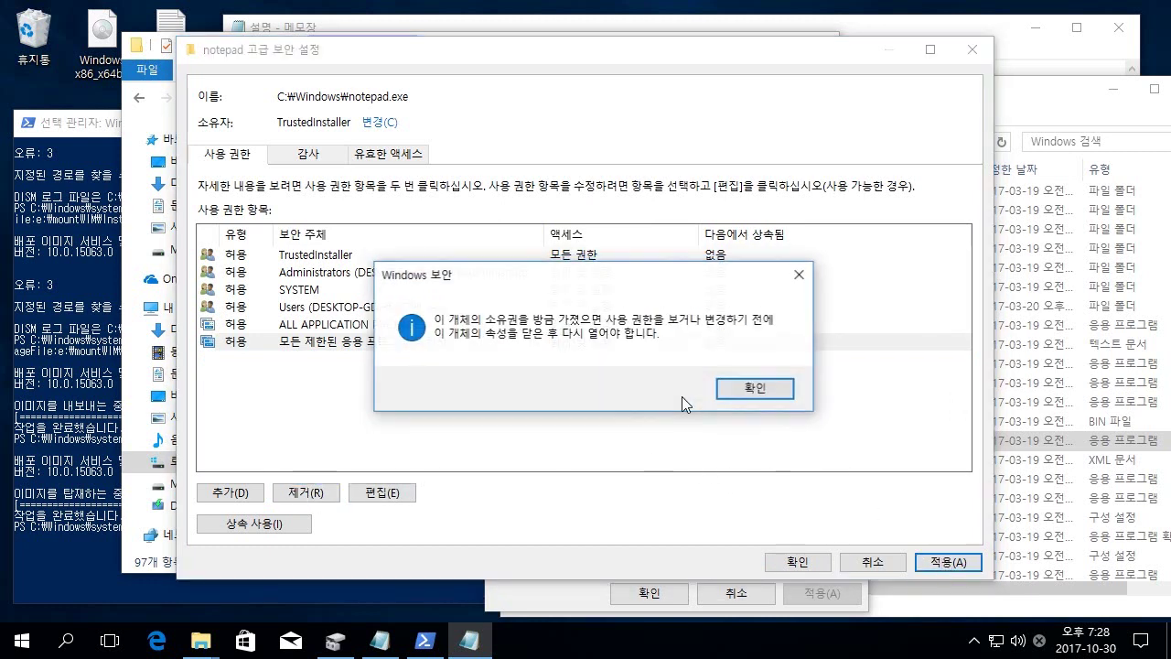
left_click(765, 391)
left_click(800, 561)
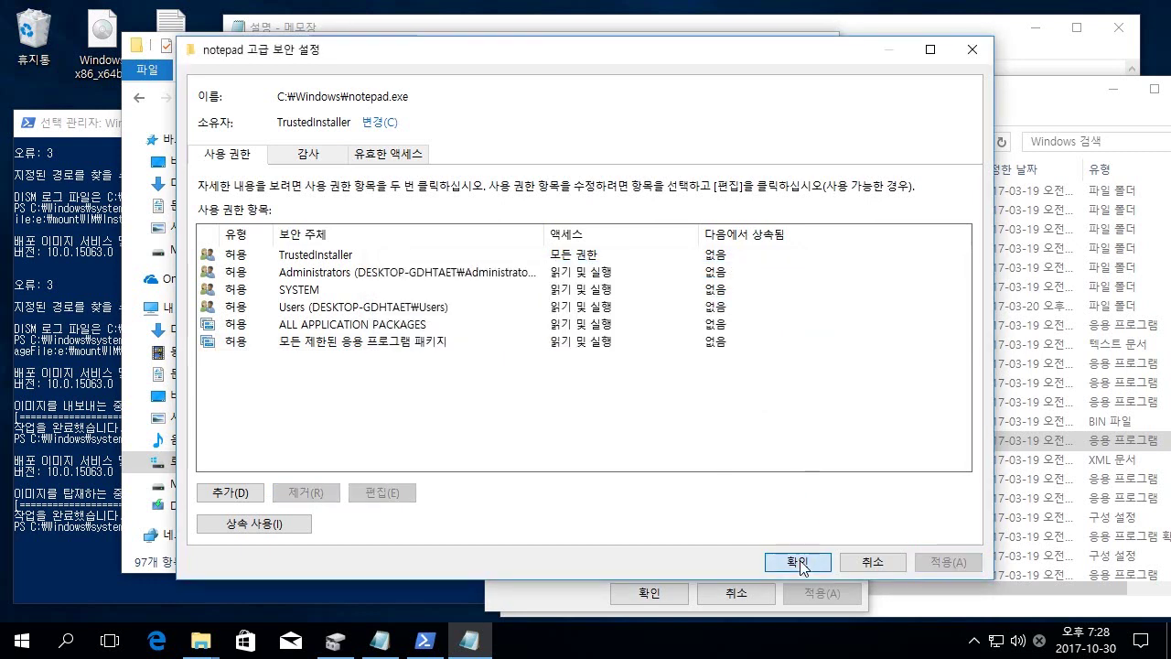
left_click(660, 591)
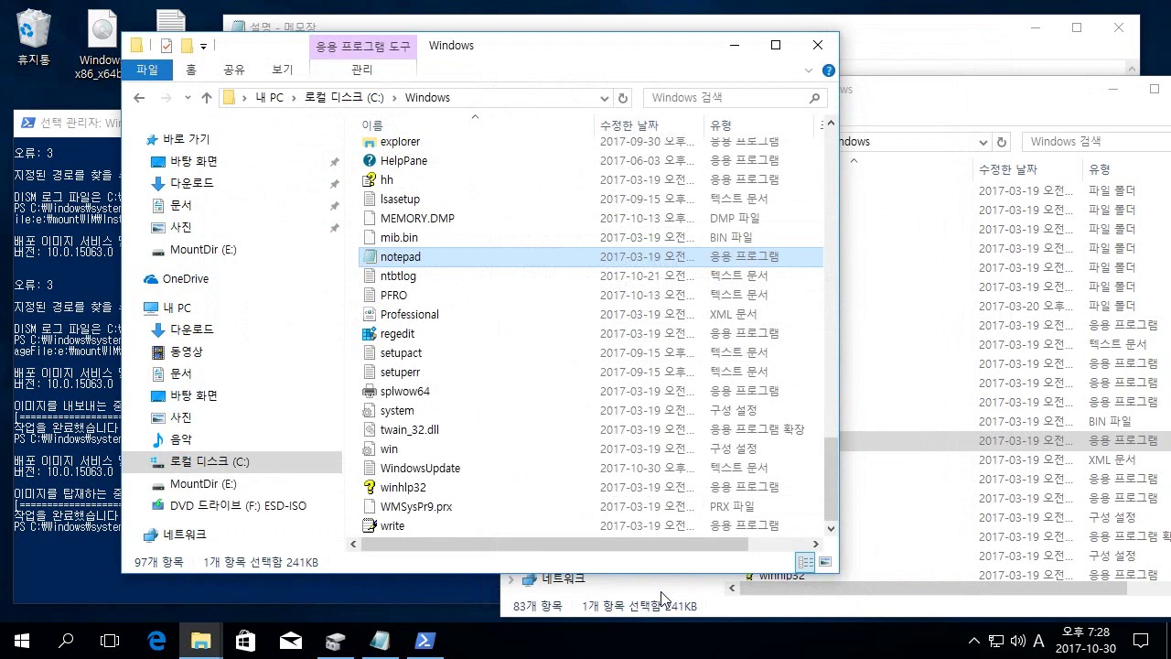
Try to delete notepad from C:\Windows to test its restored protection, retry the deletion, and cancel it
right_click(454, 263)
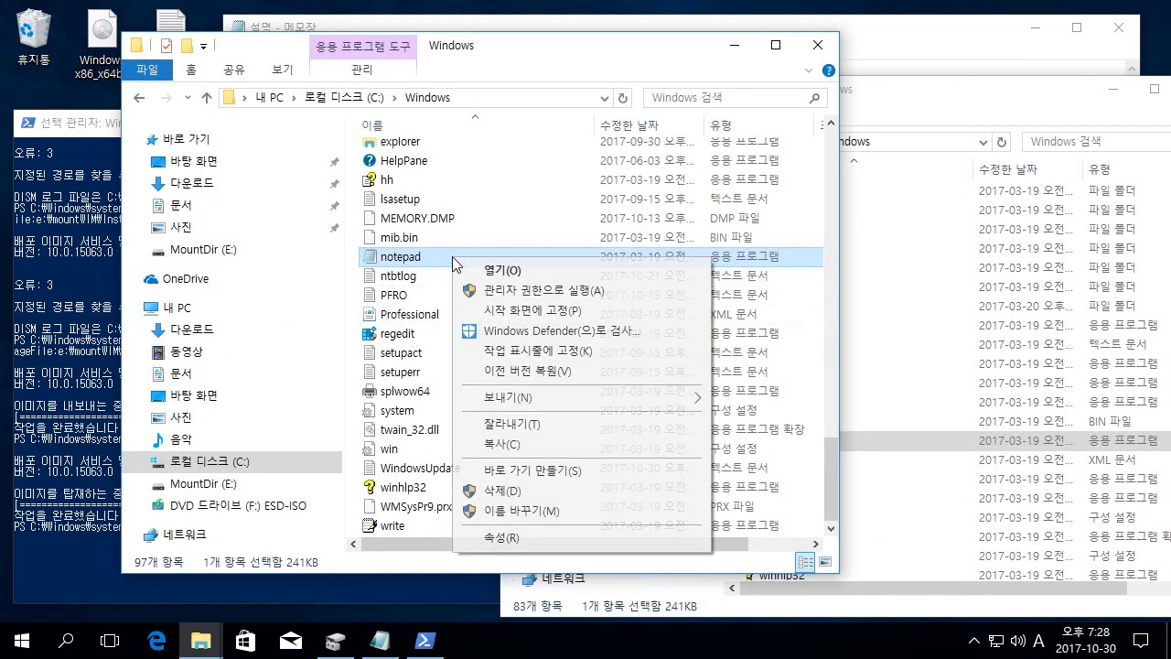
left_click(544, 489)
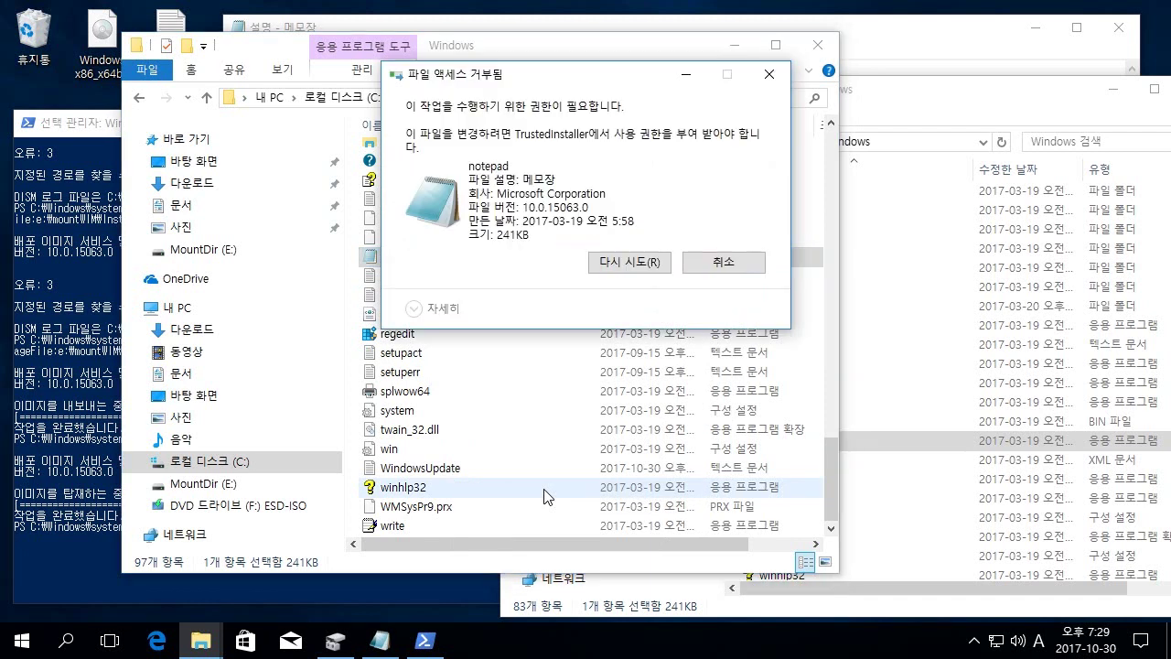
left_click(652, 267)
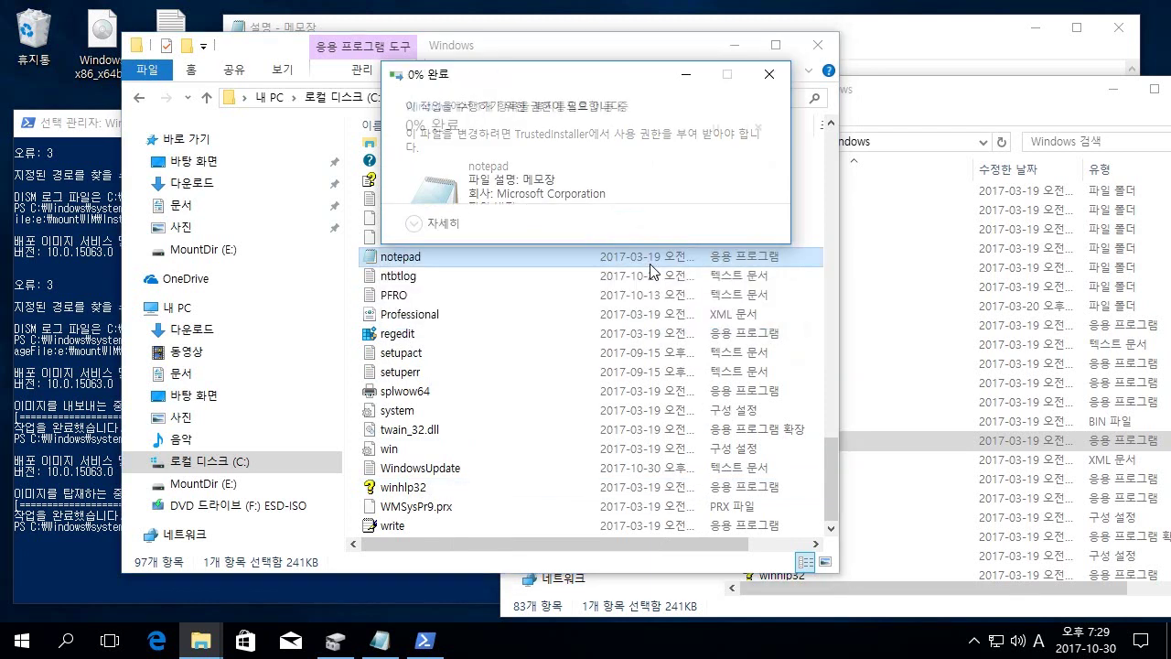
left_click(654, 265)
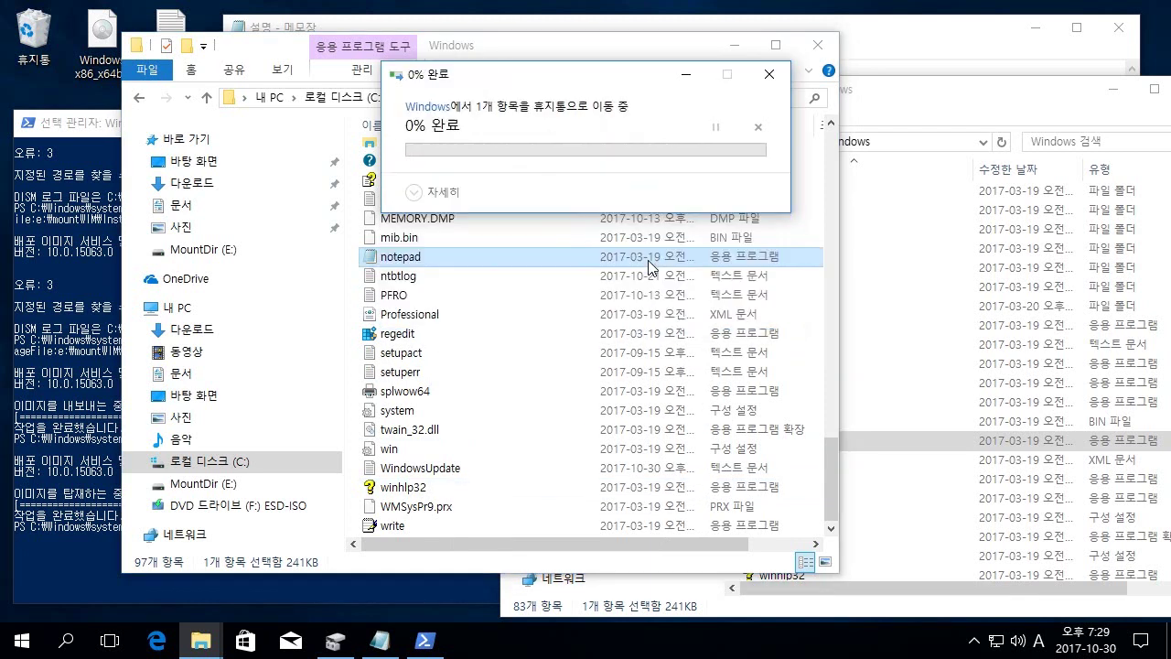
left_click(731, 263)
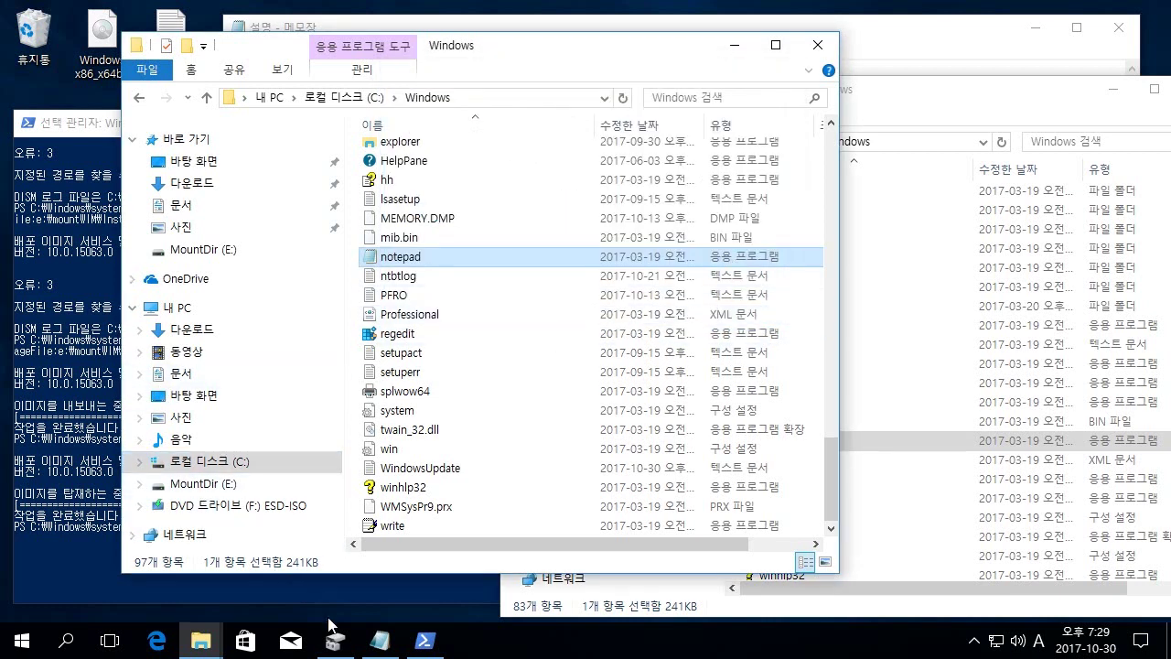
Go back from the mounted image's Windows folder to the root of the MountDir (E:) drive in File Explorer
left_click(919, 111)
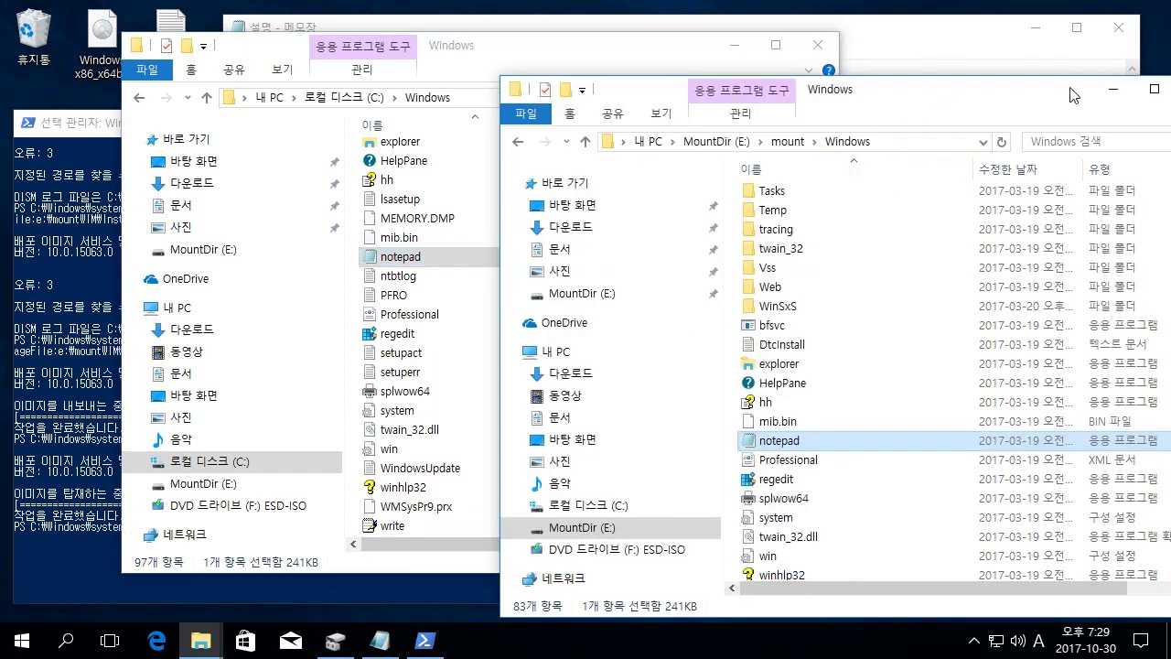
left_click(1112, 88)
left_click(947, 54)
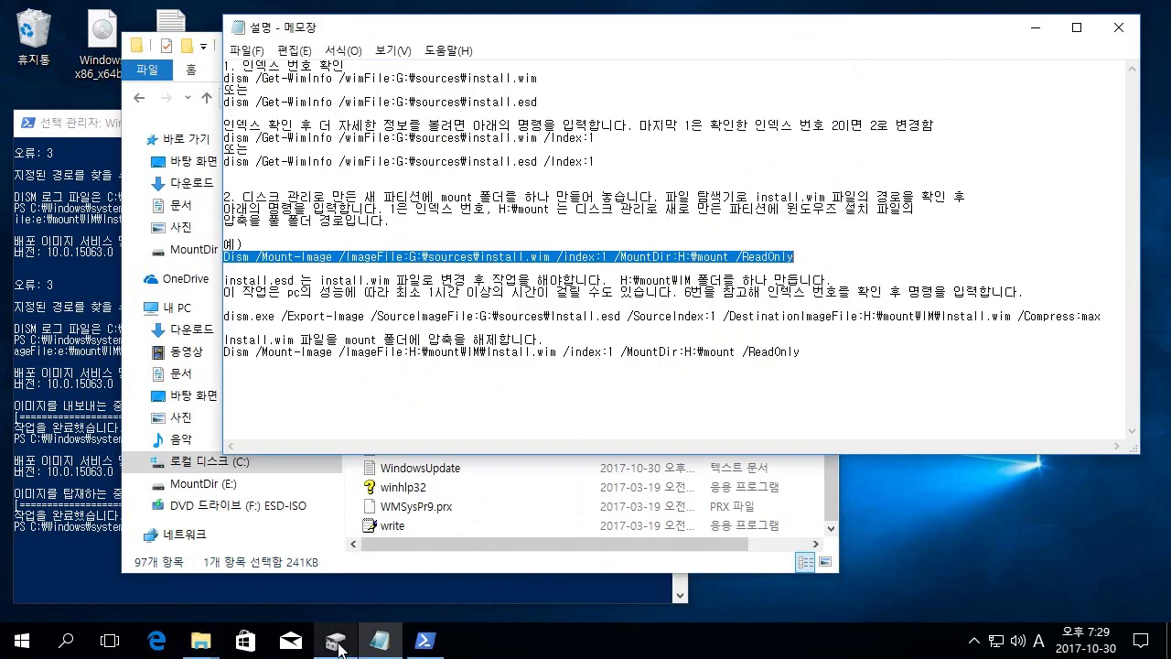
left_click(202, 642)
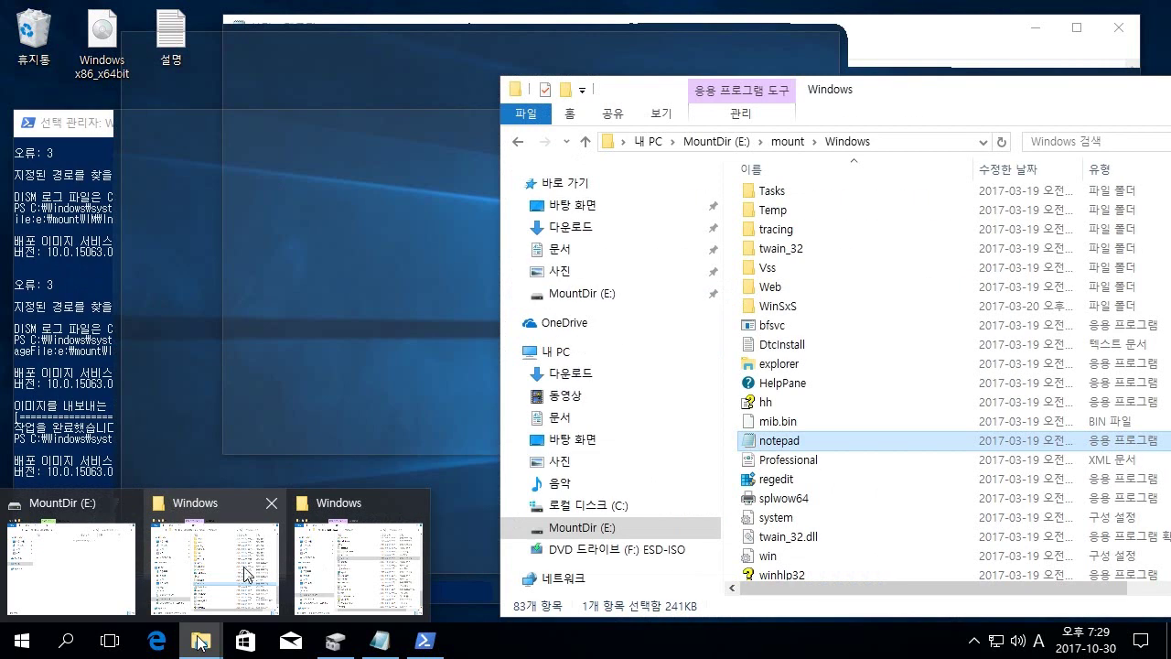
left_click(247, 574)
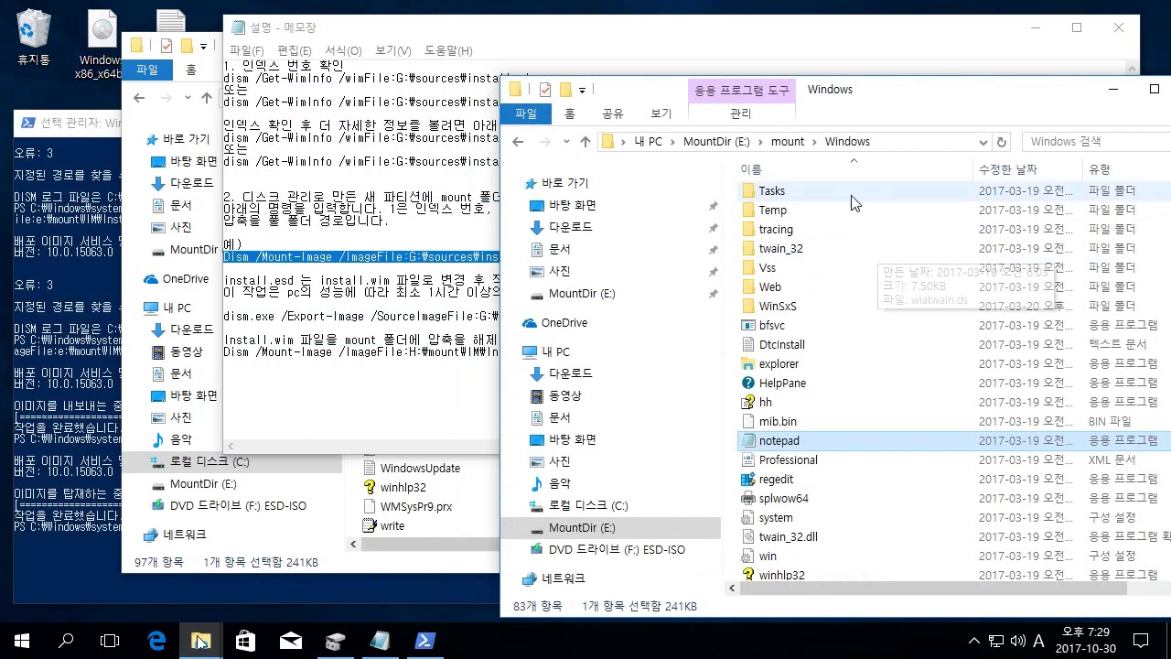
left_click(518, 143)
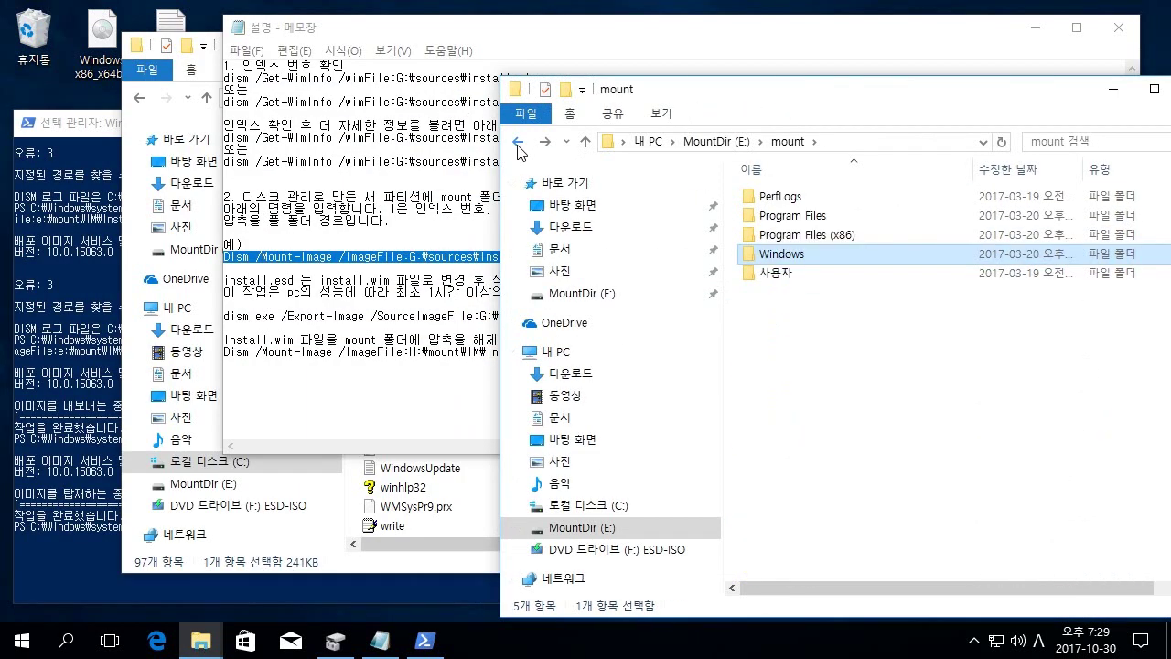
left_click(517, 144)
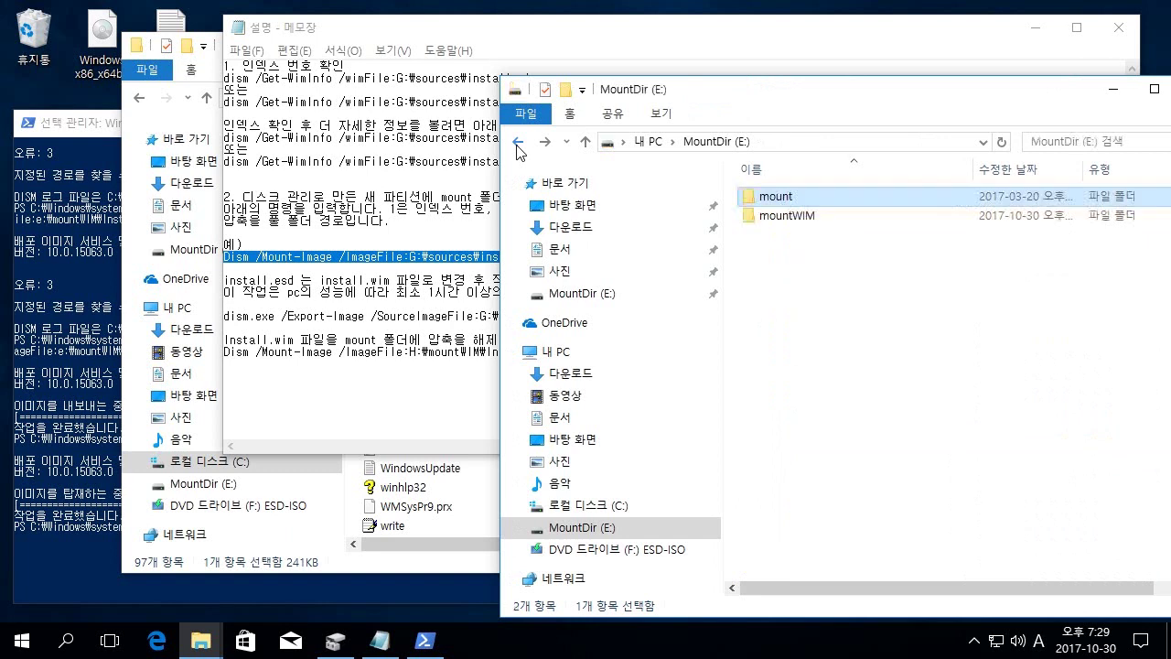
left_click(800, 216)
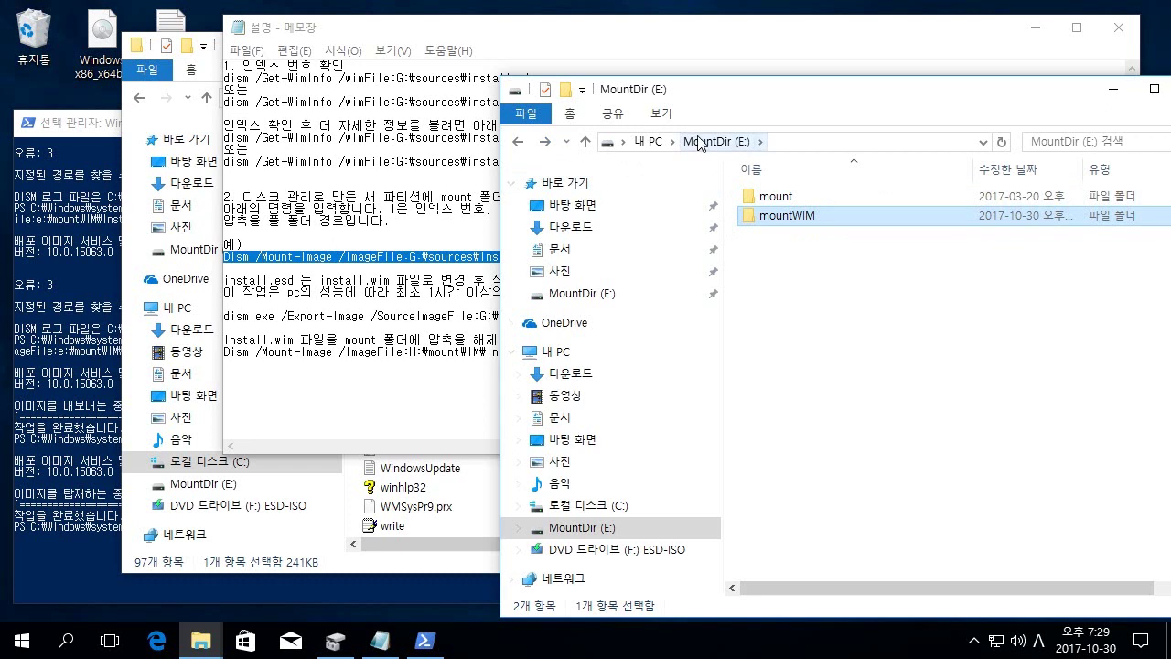
left_click(876, 466)
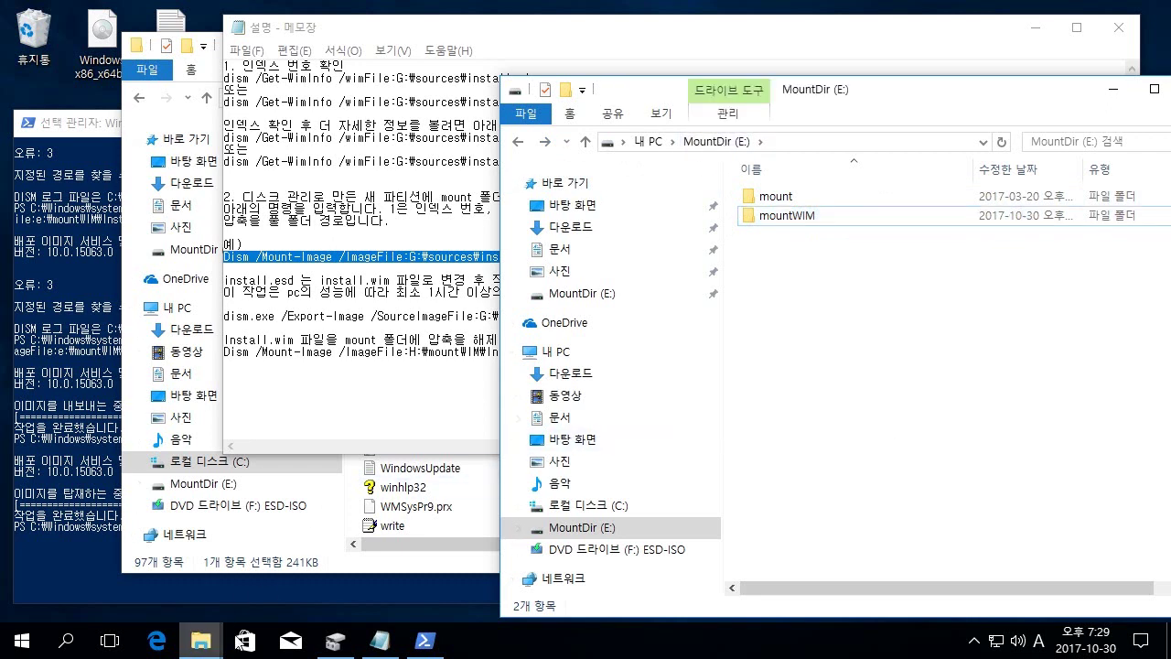
Switch to Disk Management and examine the MountDir (E:) and C: partitions on Disk 0, including the operations available for C:
left_click(335, 640)
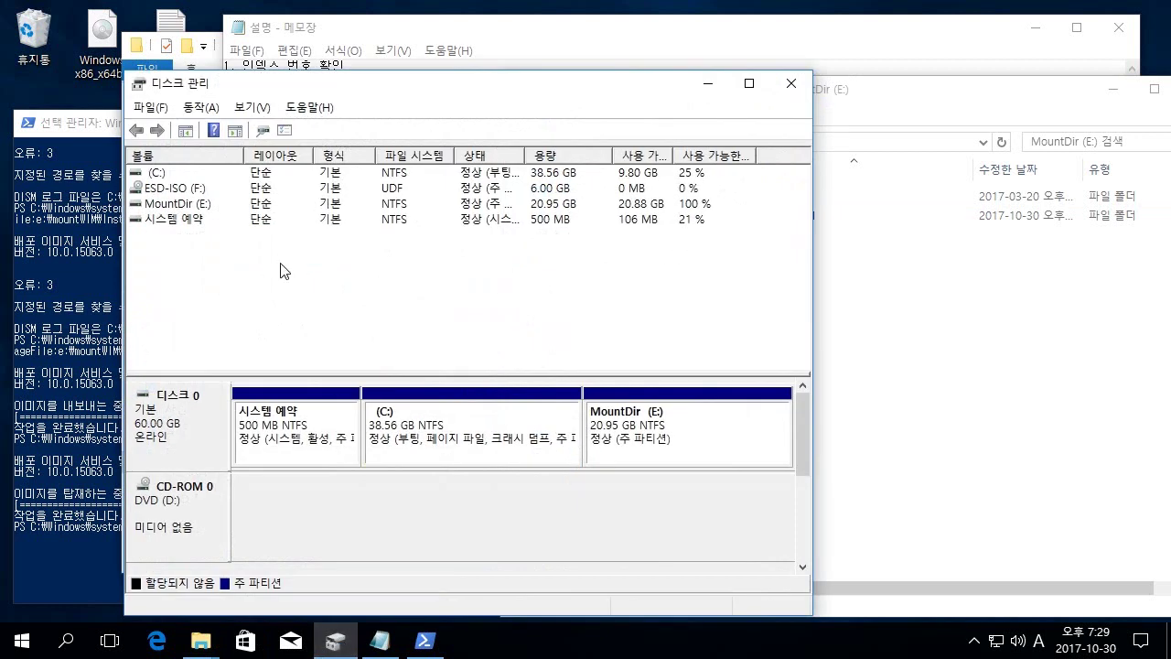
left_click(200, 219)
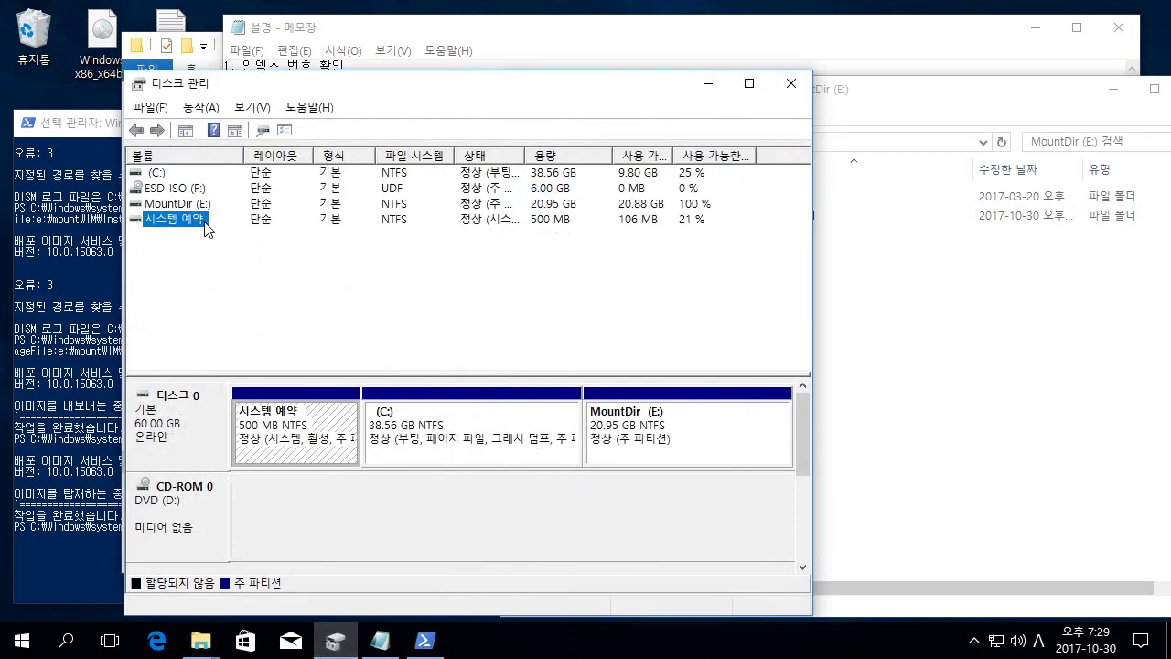
left_click(625, 428)
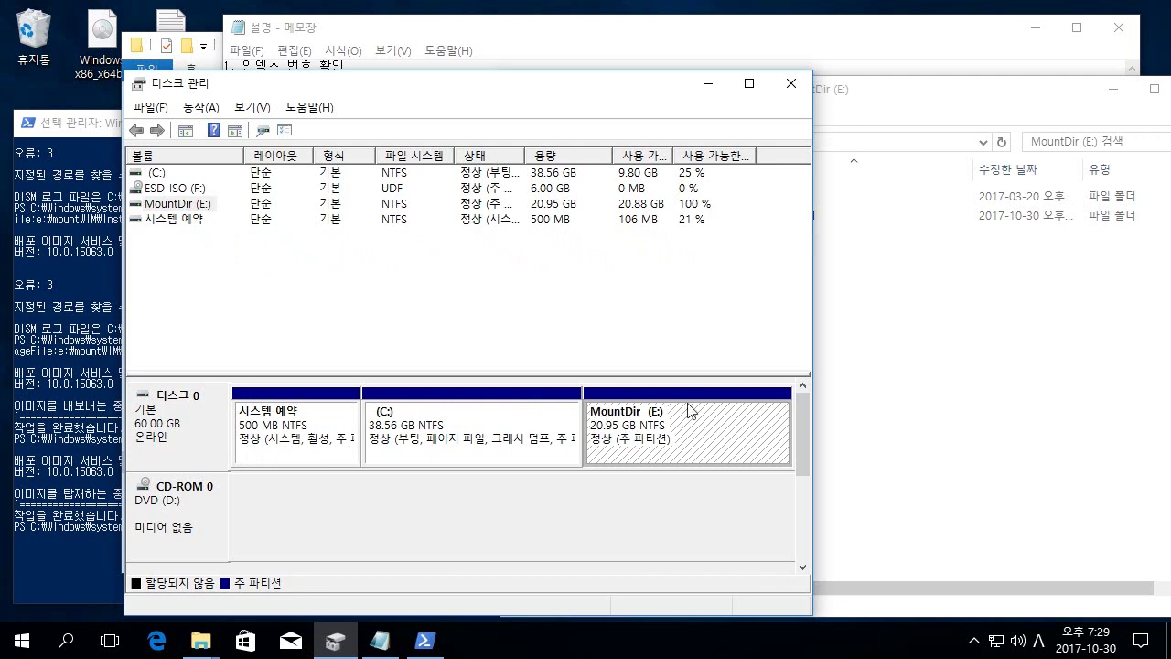
left_click(959, 413)
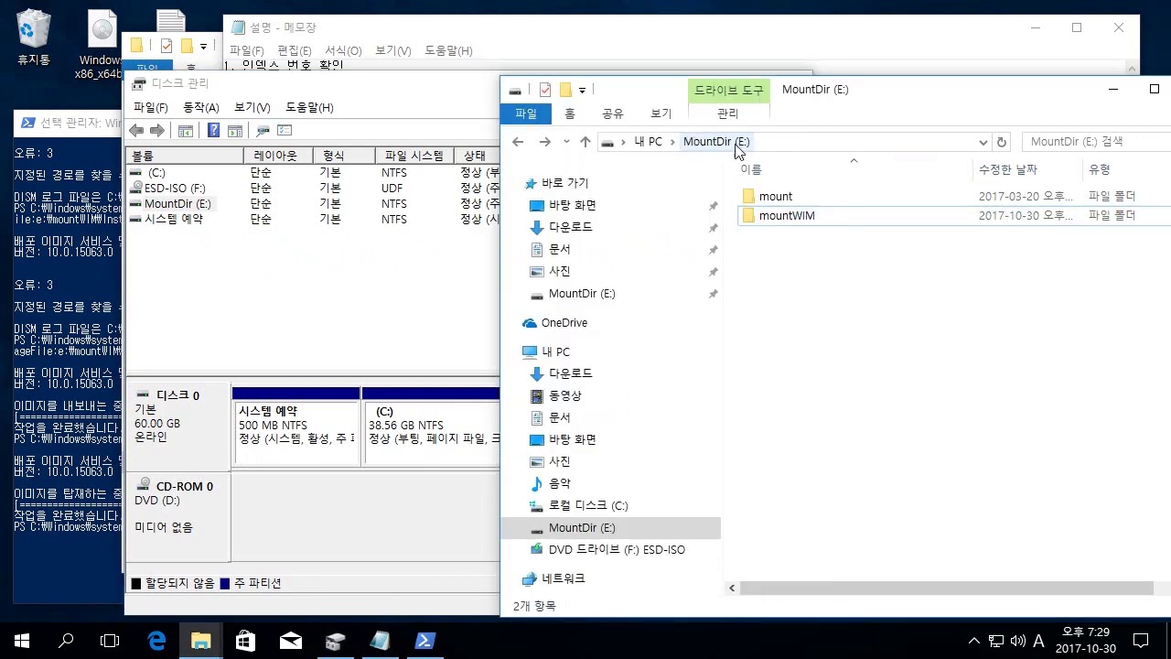
left_click(416, 303)
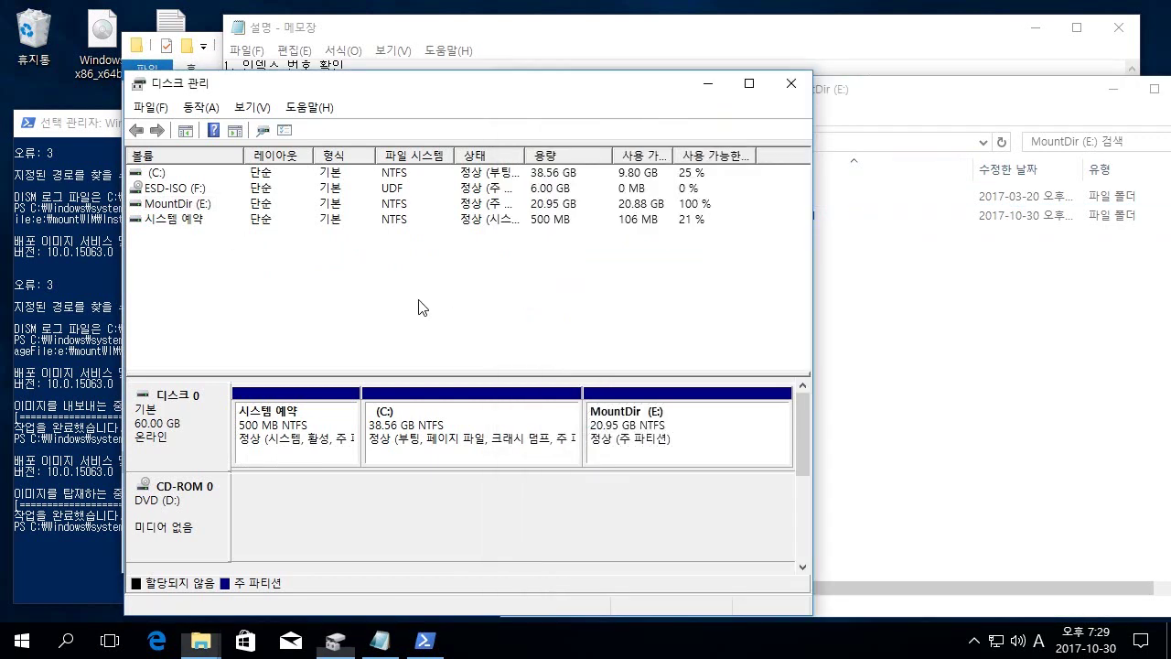
left_click(646, 439)
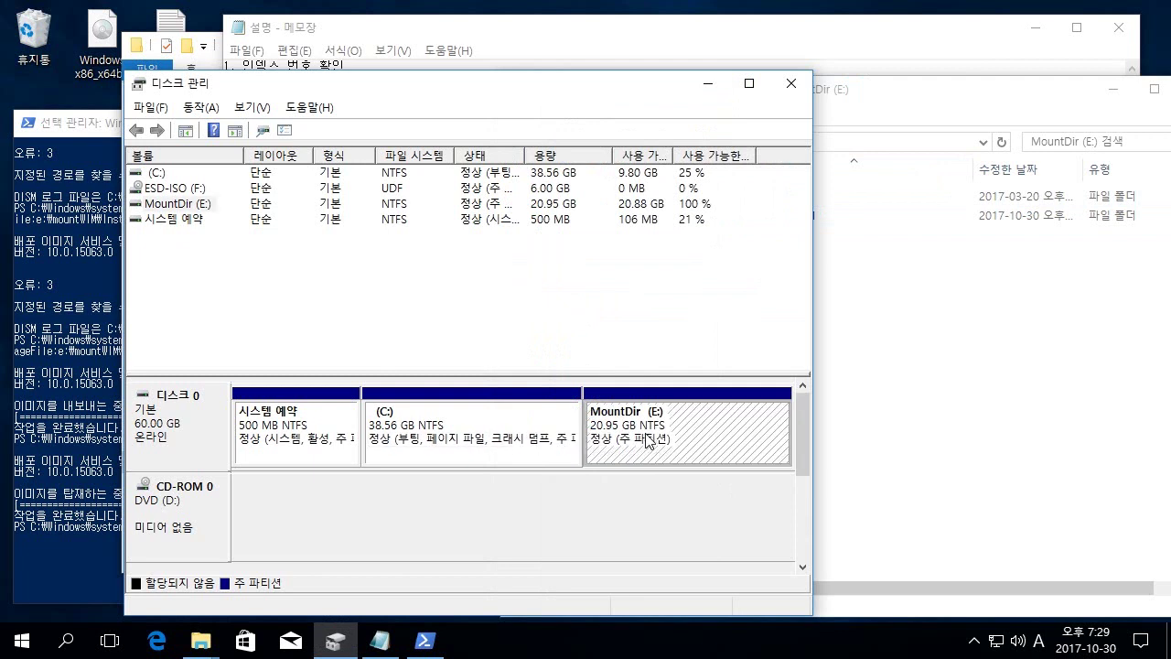
left_click(437, 429)
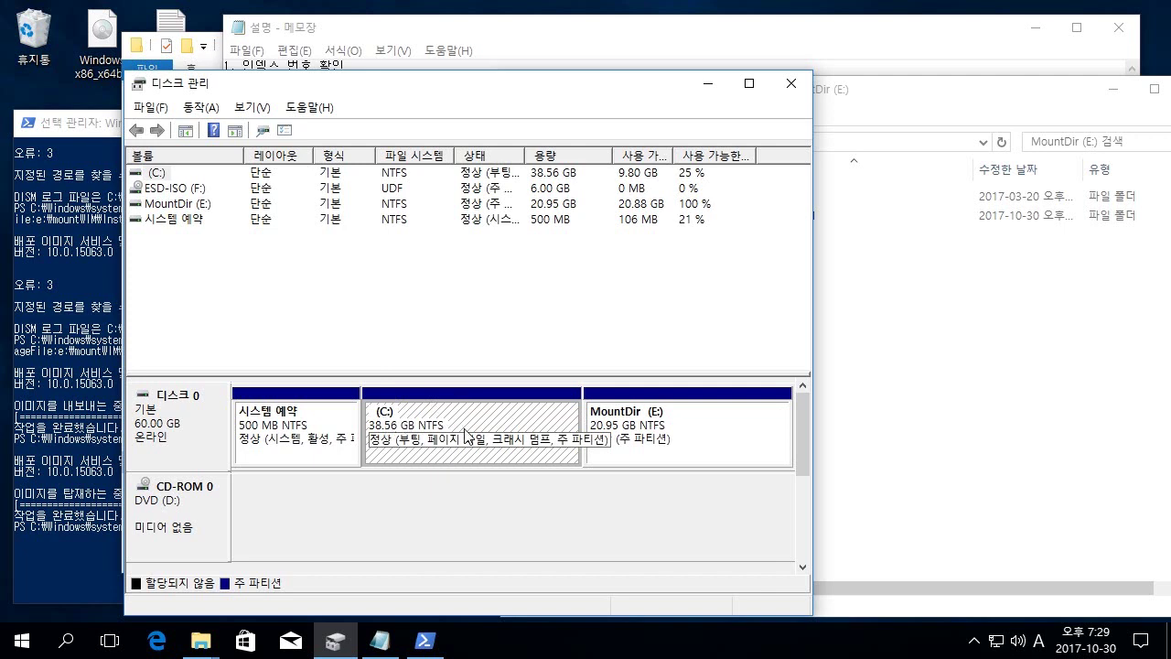
right_click(466, 435)
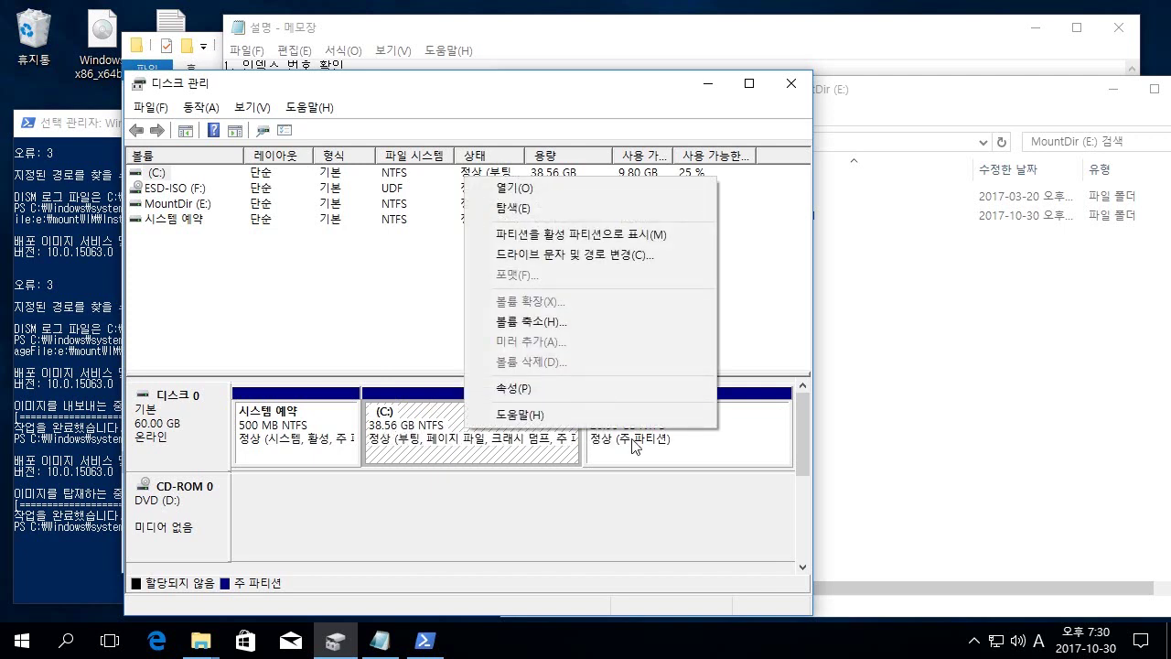
left_click(720, 441)
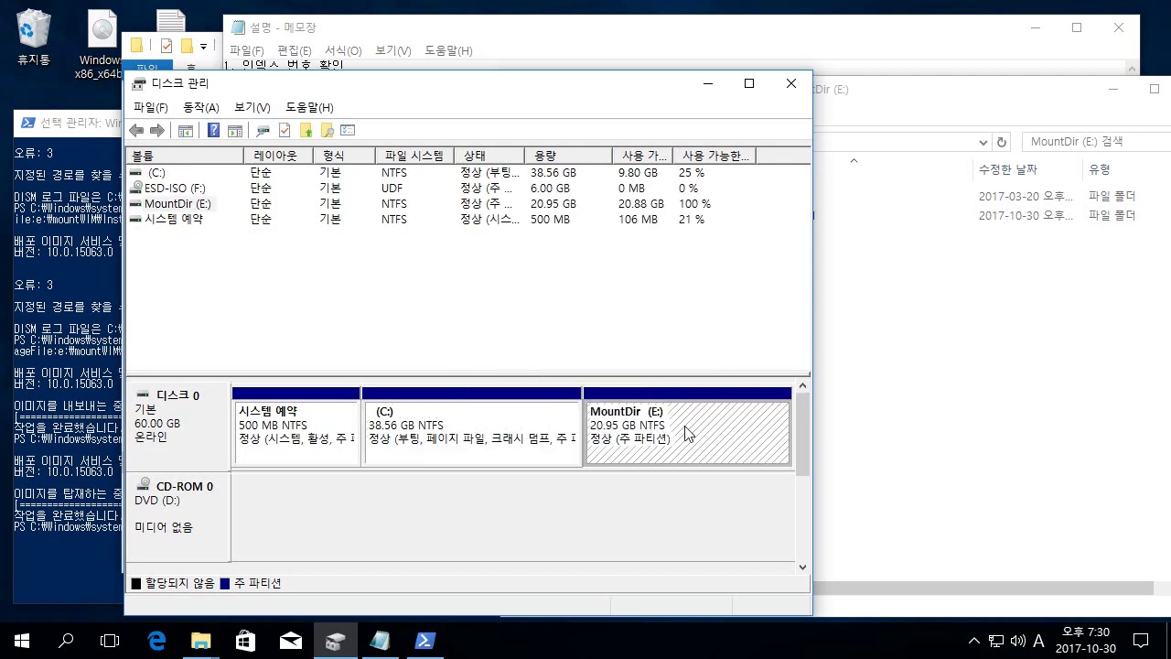
Delete the MountDir (E:) volume, confirming the data loss and forcing the deletion although the partition is in use
right_click(687, 433)
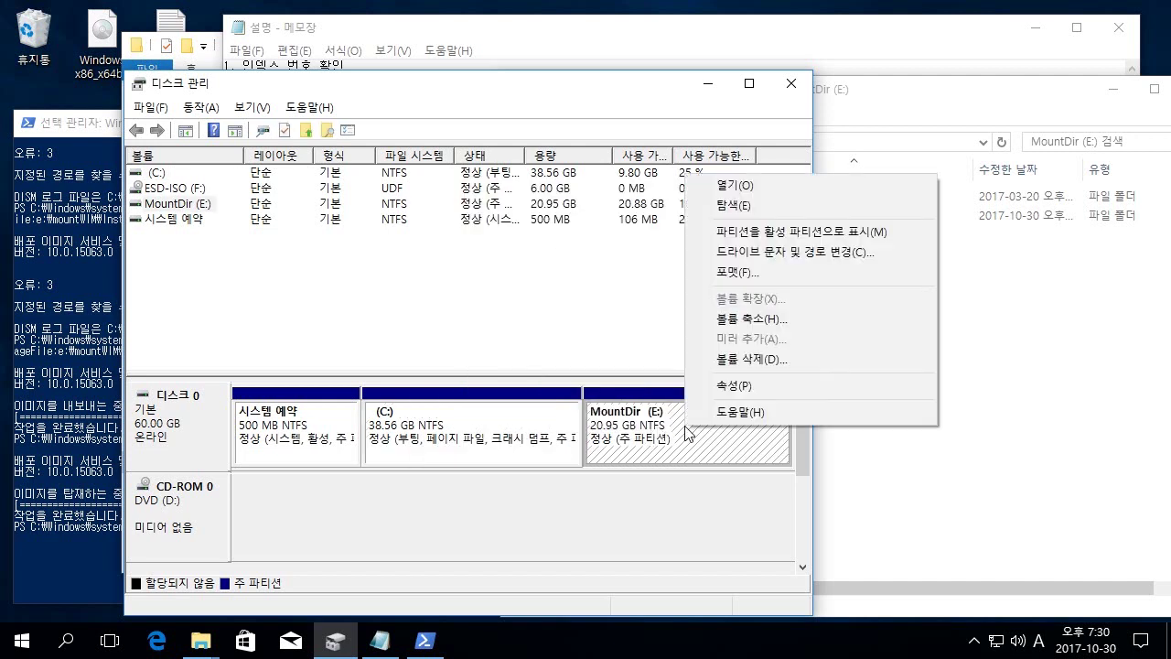
left_click(811, 360)
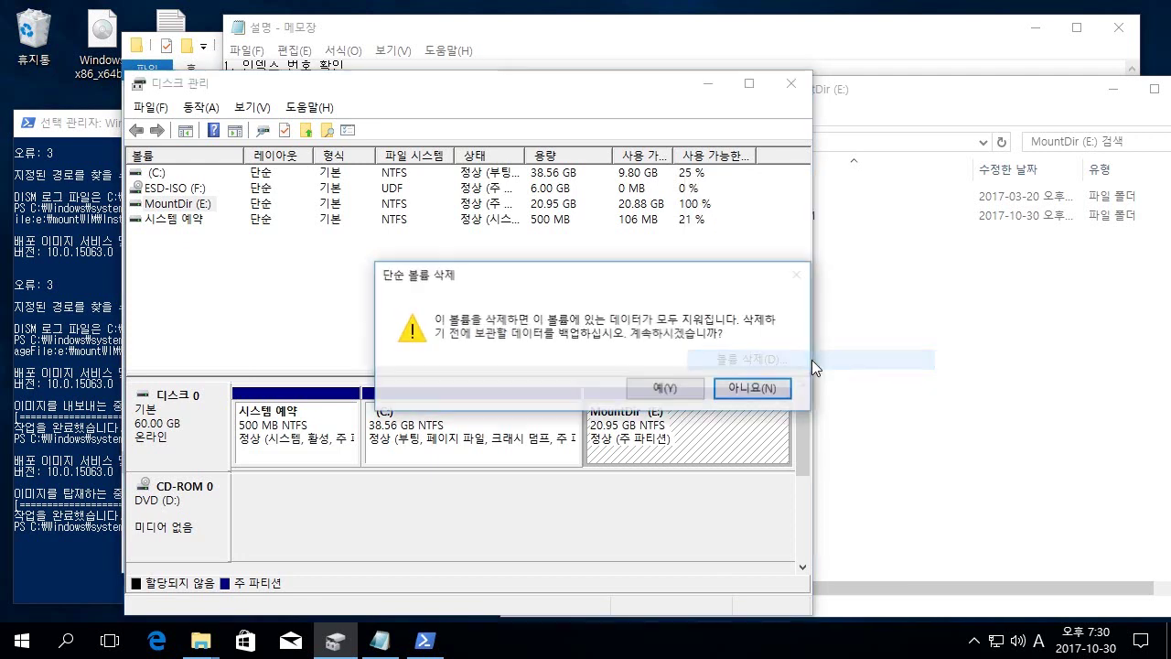
left_click(661, 388)
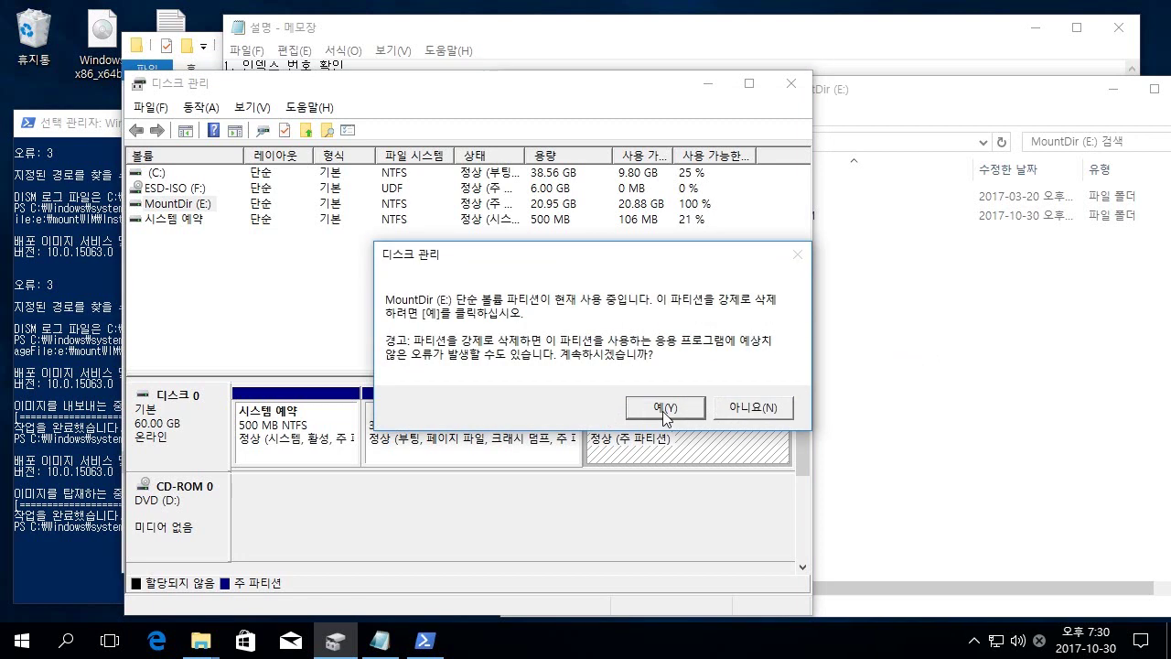
left_click(665, 408)
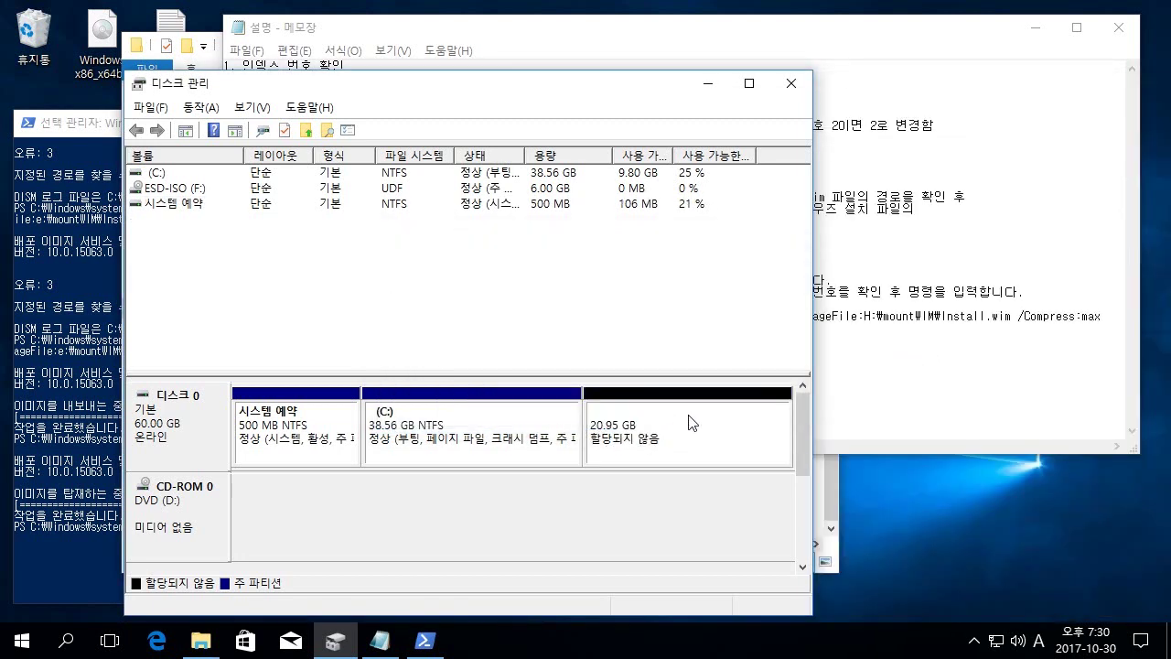
Extend the C: volume with all 21448 MB of the unallocated space on Disk 0
left_click(468, 430)
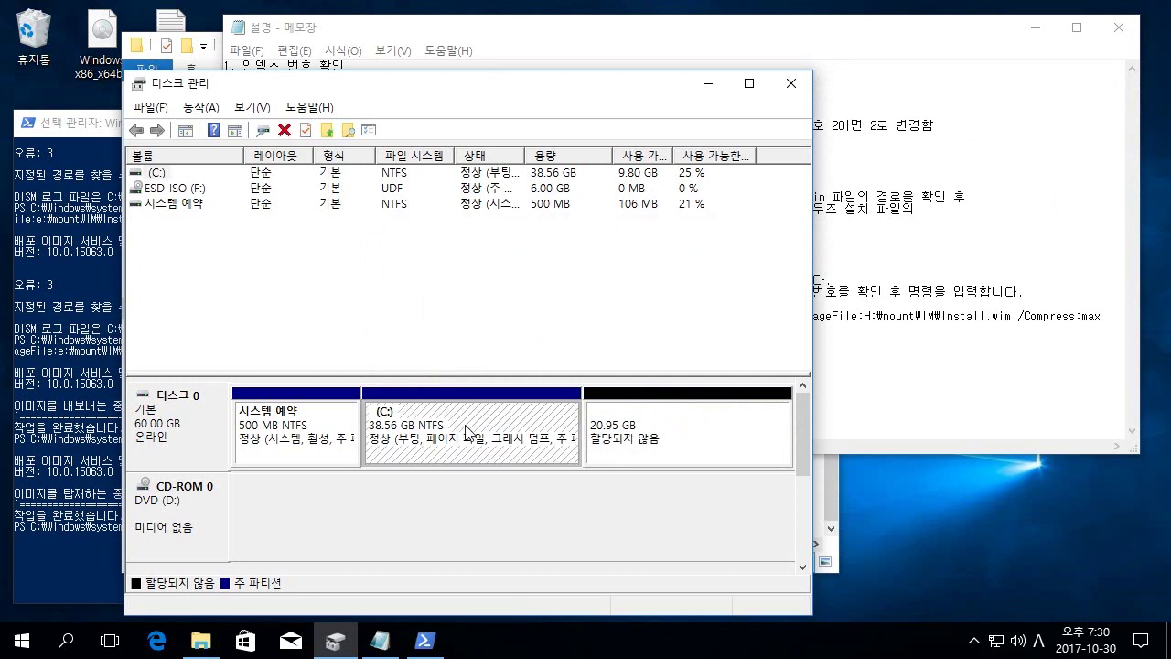
right_click(466, 431)
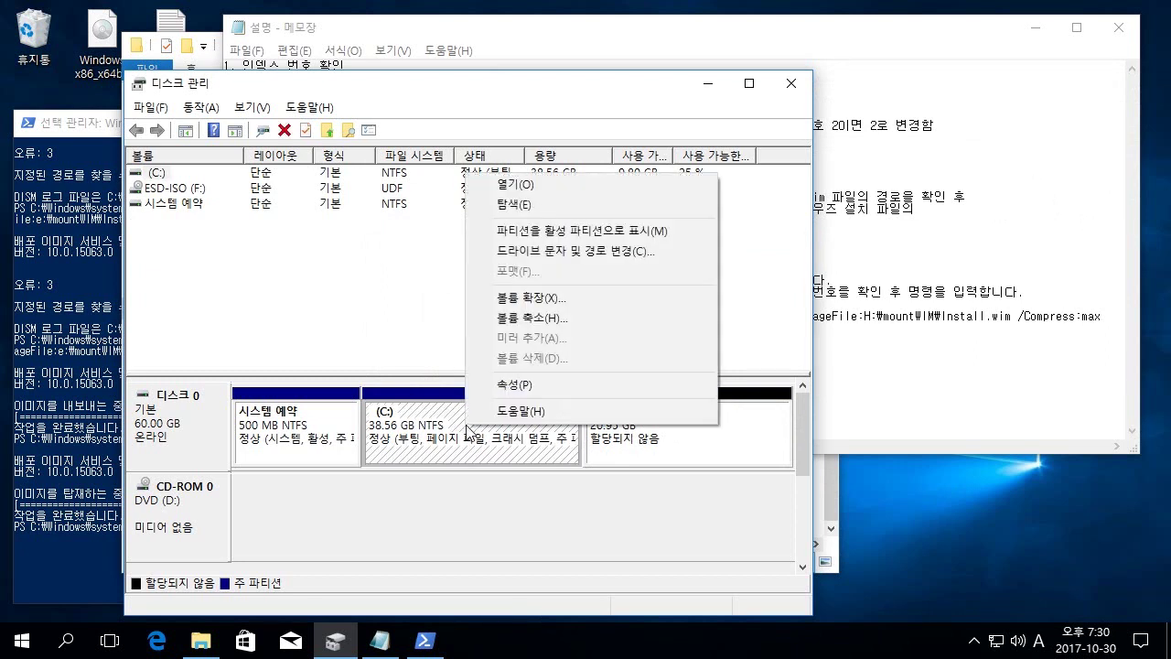
left_click(590, 298)
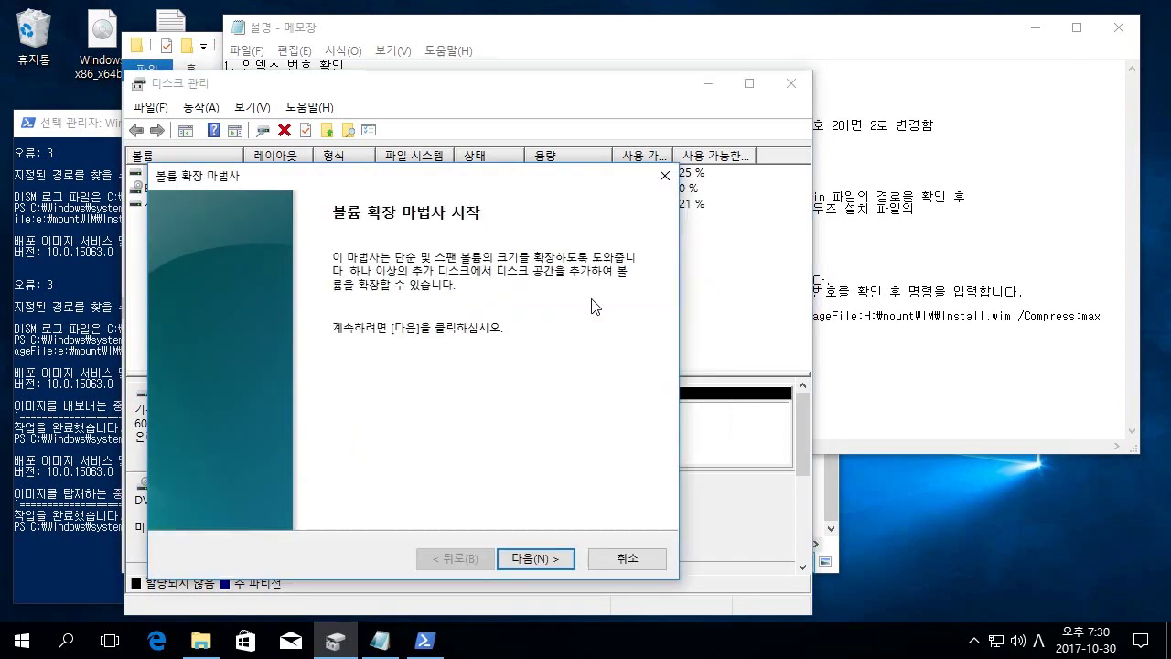
left_click(529, 560)
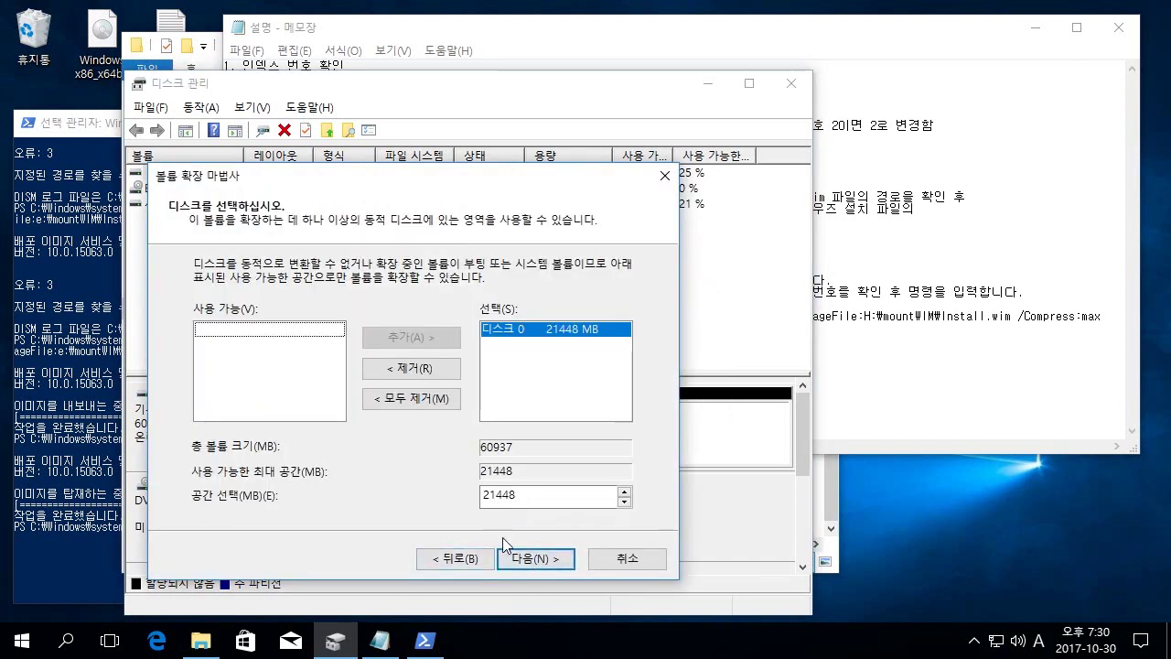
left_click(518, 563)
left_click(518, 563)
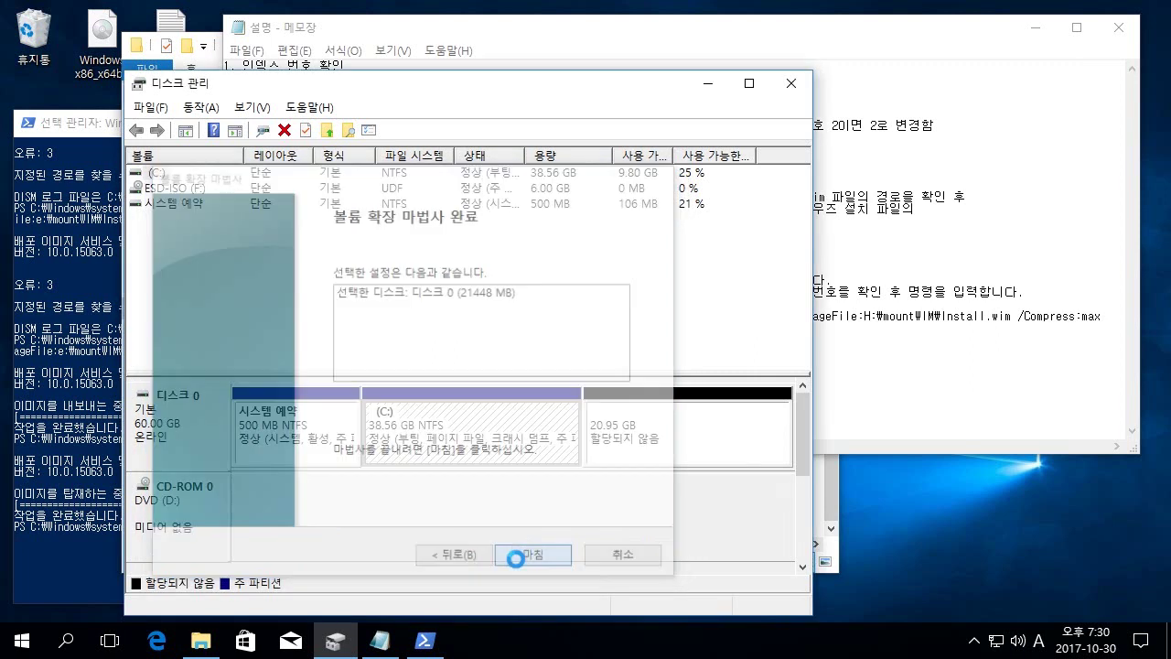
left_click(522, 452)
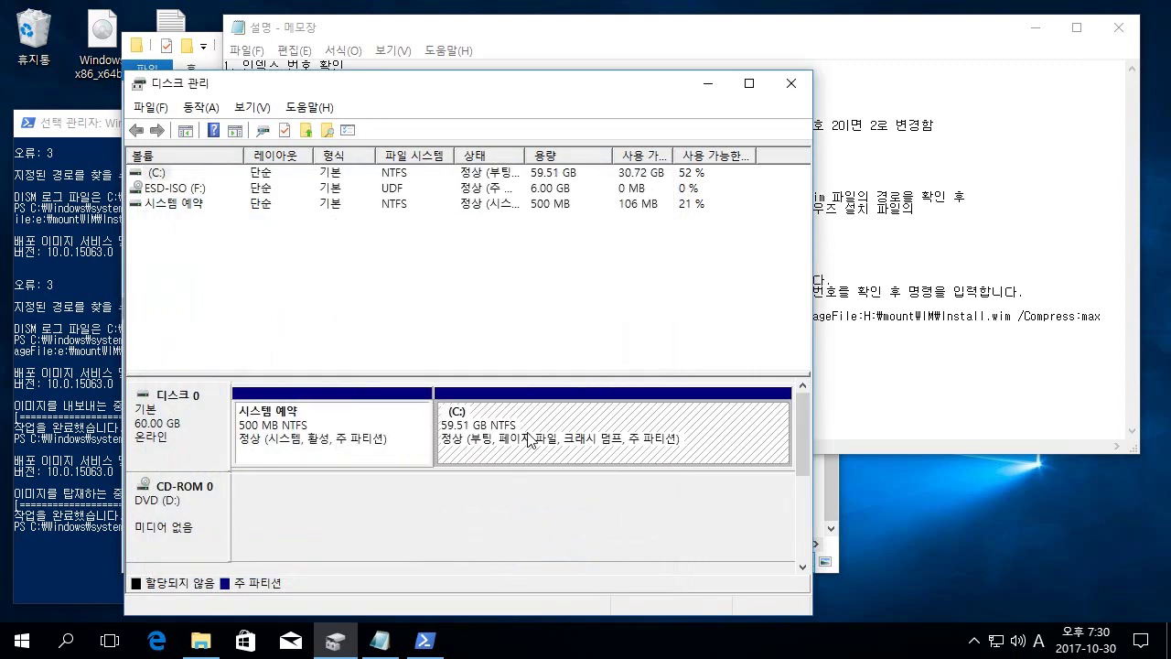
Check the drives listed under This PC in File Explorer and close that window
left_click(201, 640)
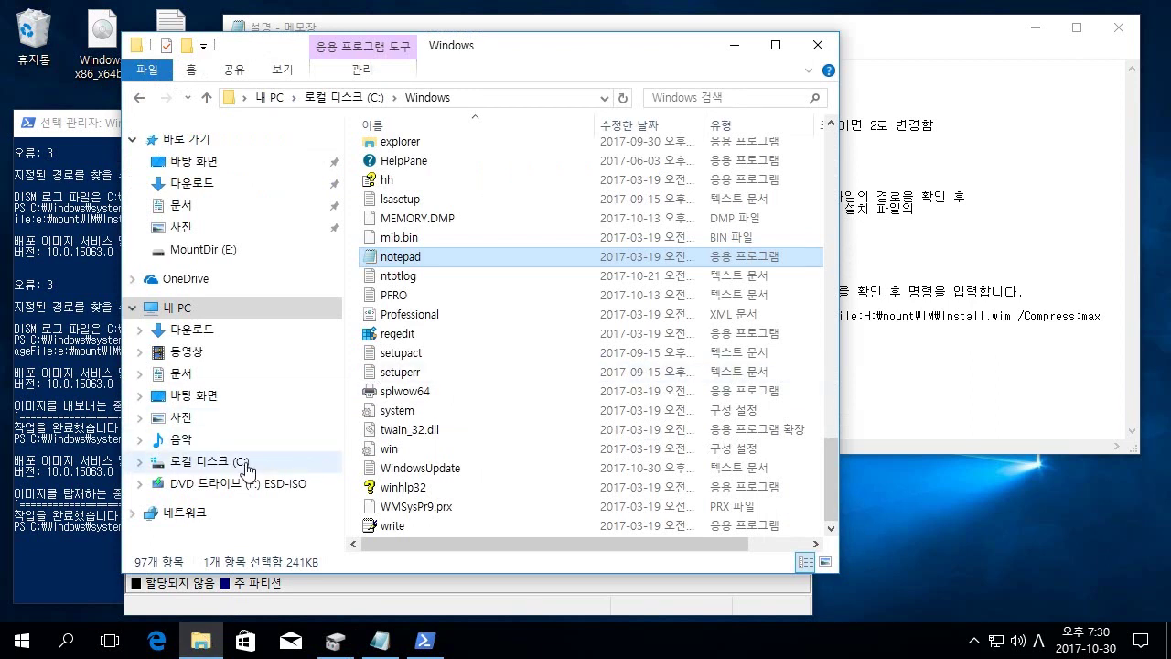
left_click(172, 308)
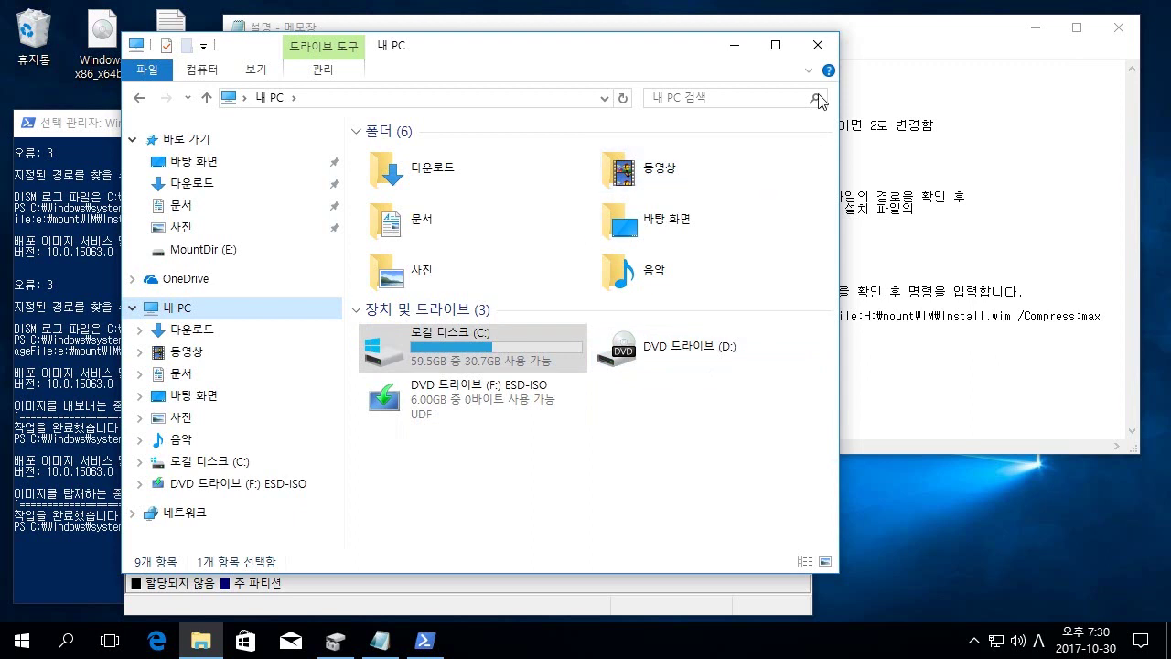
left_click(817, 45)
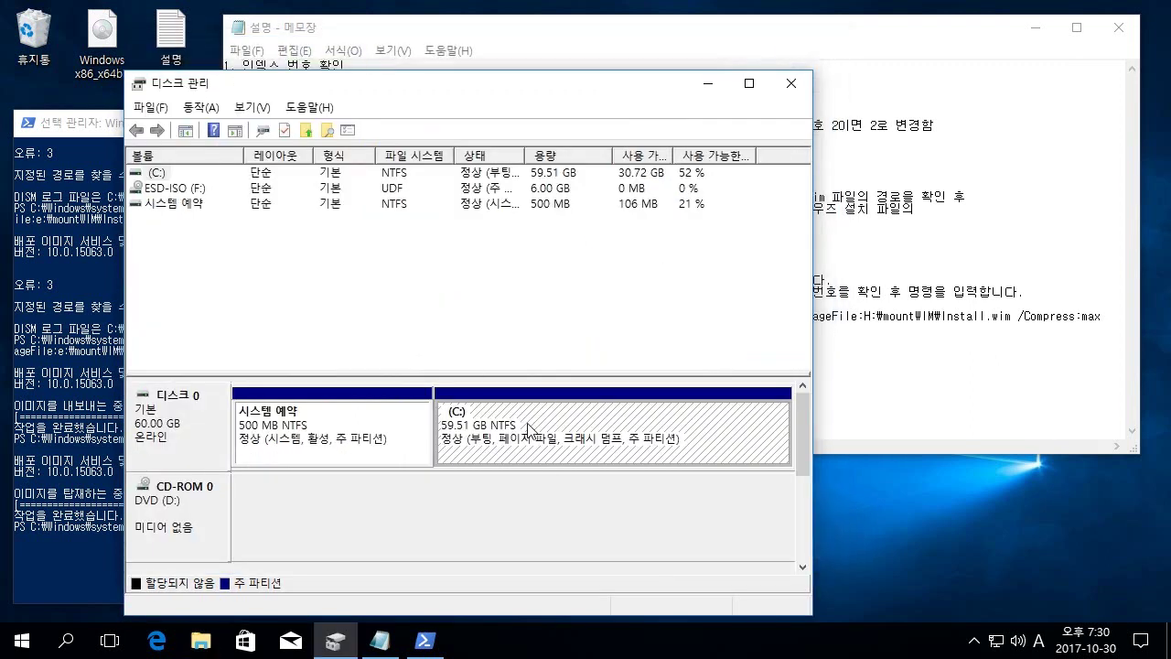
Close Disk Management, the Notepad instructions and the PowerShell window to clear the desktop
left_click(790, 83)
left_click(1118, 27)
left_click_drag(338, 131, 578, 84)
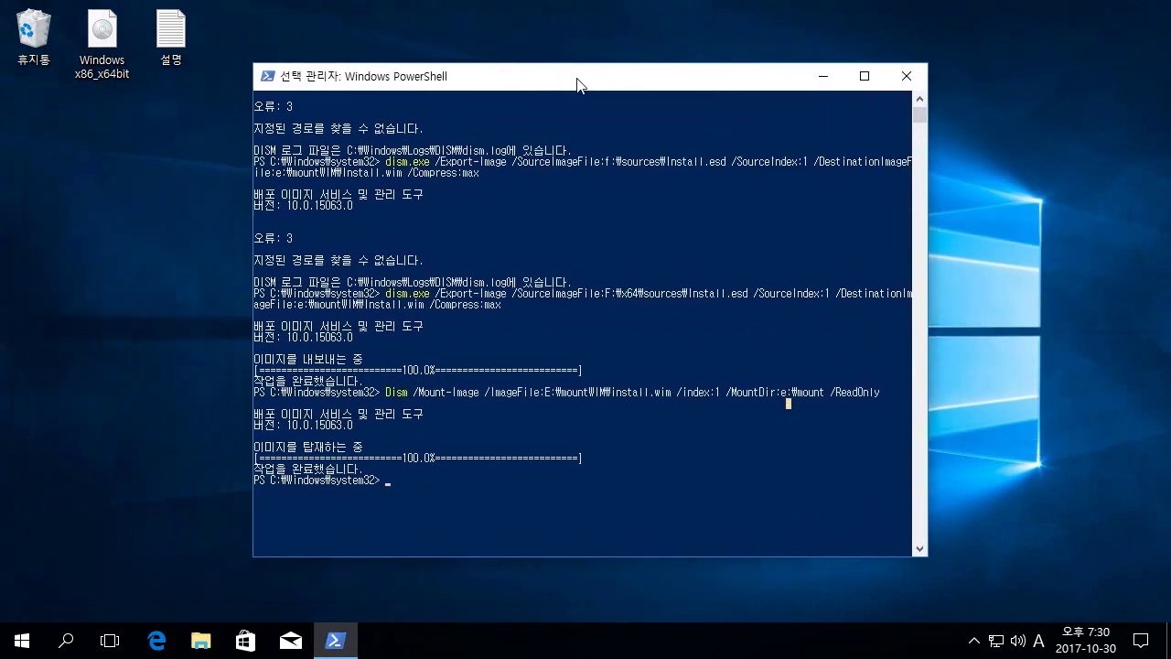
left_click(905, 76)
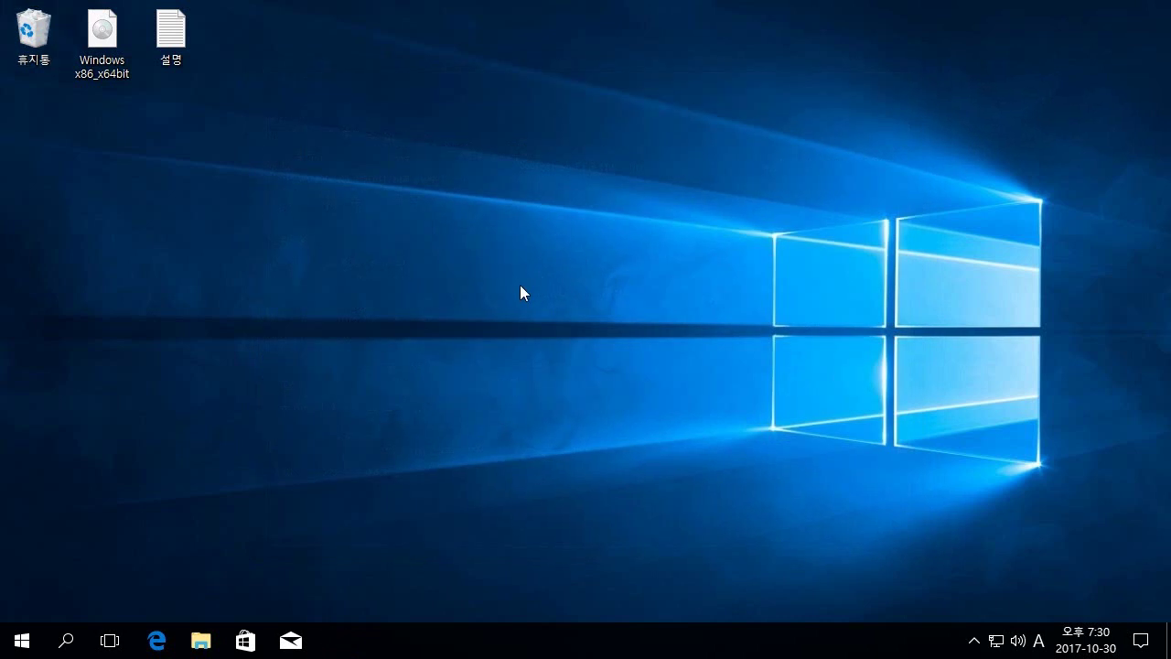